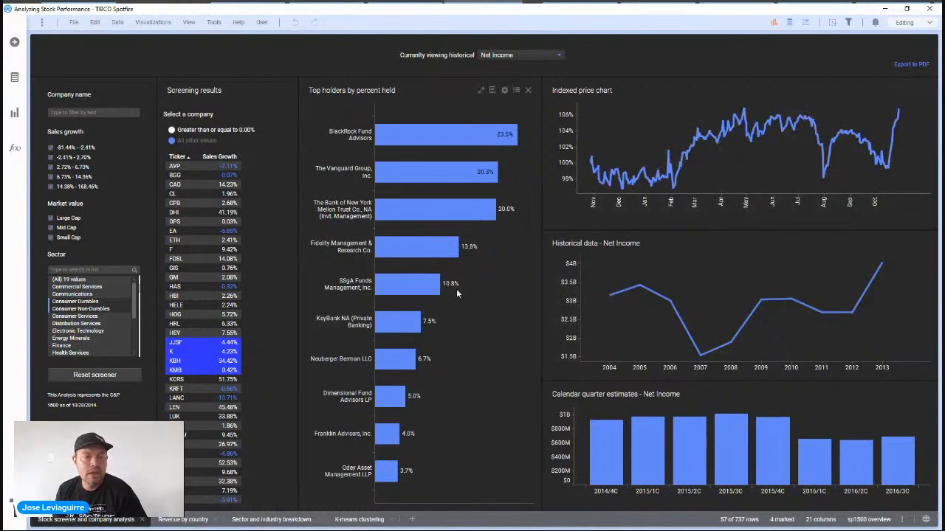
Step: Review the Revenue by country page with its map focused on Asia, the Sector and industry breakdown page and the K-means clustering page
{"action": "left_click", "coordinate": [210, 521]}
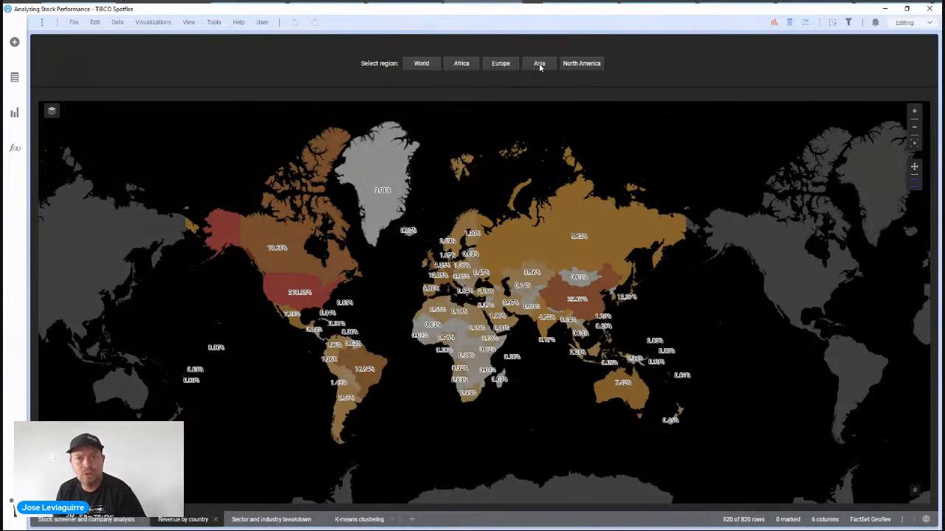
{"action": "left_click", "coordinate": [540, 65]}
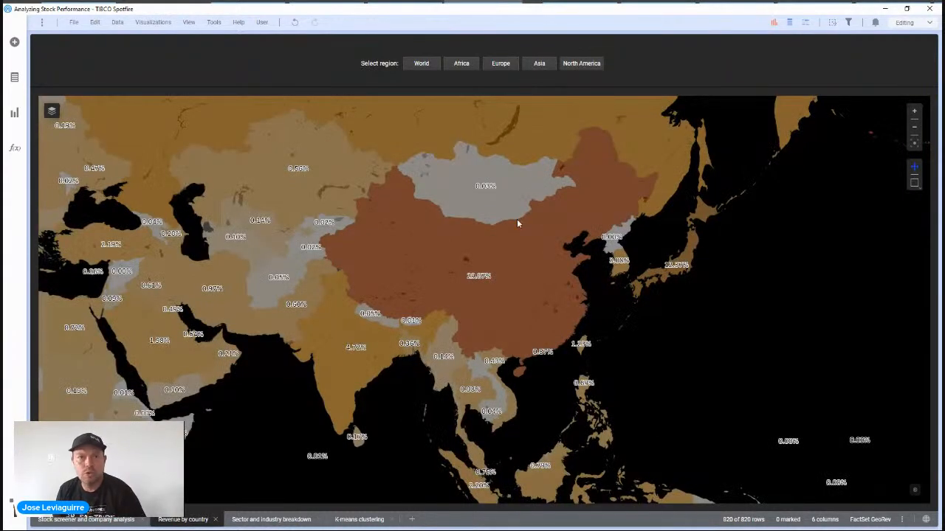
{"action": "mouse_move", "coordinate": [582, 163]}
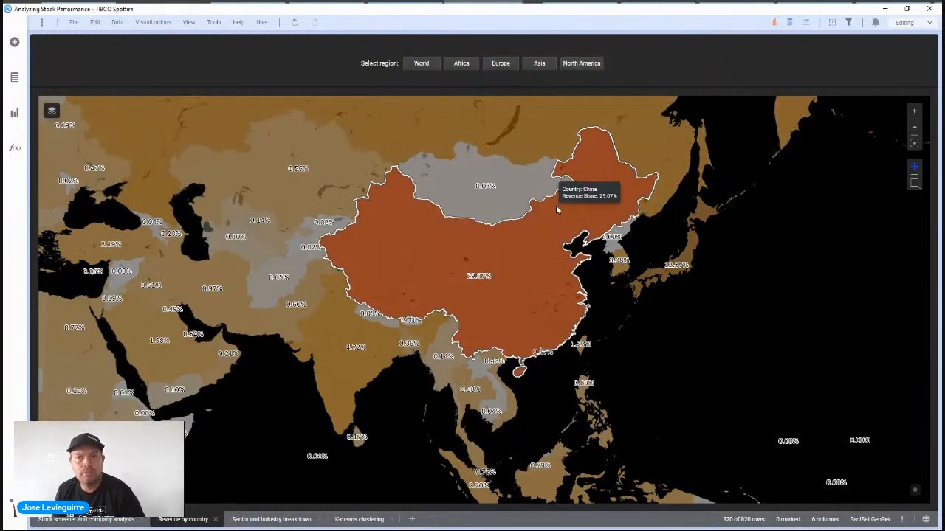
{"action": "left_click", "coordinate": [271, 519]}
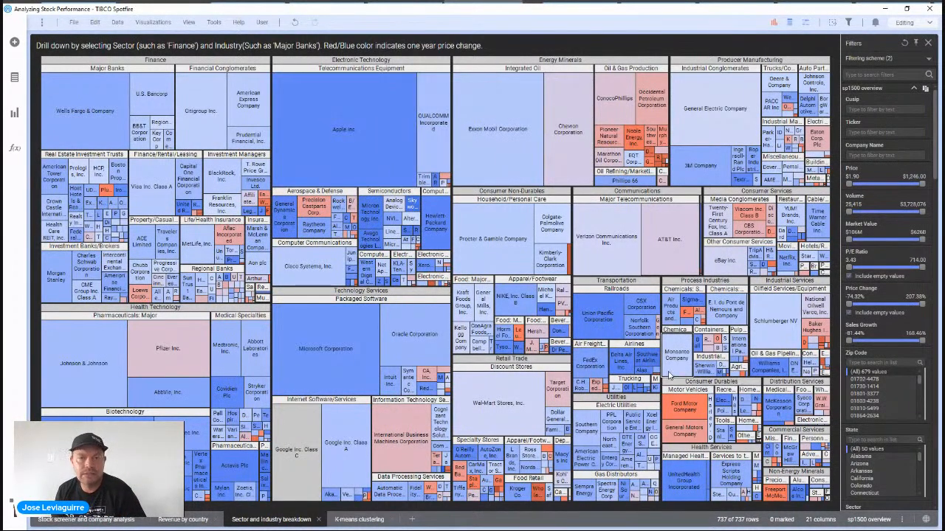
{"action": "left_click", "coordinate": [359, 520]}
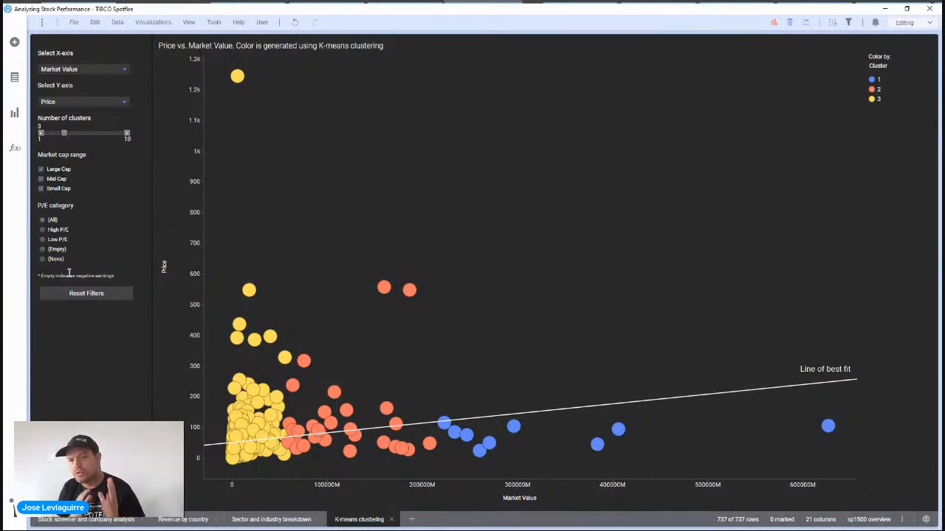
Step: Add a new page named "Landing Page" and make it the first page of the analysis
{"action": "left_click", "coordinate": [412, 520]}
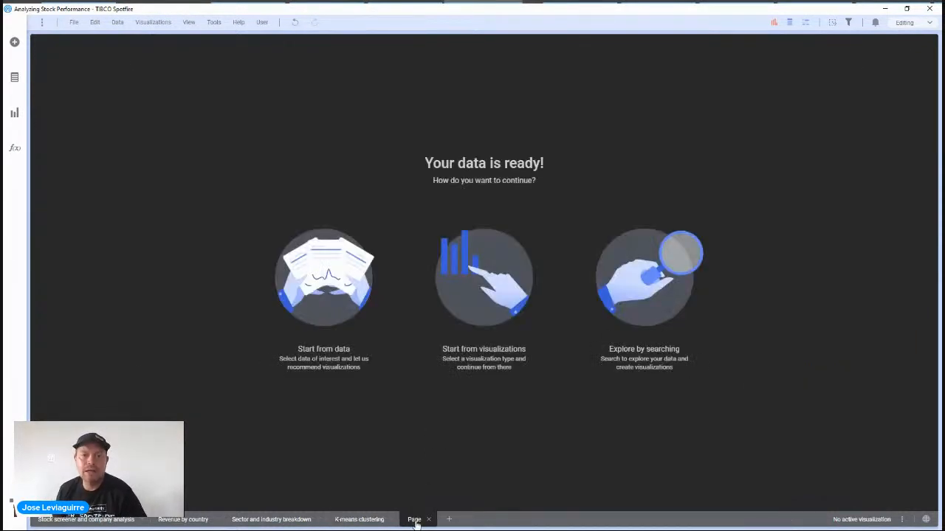
{"action": "double_click", "coordinate": [414, 519]}
{"action": "type", "text": "La"}
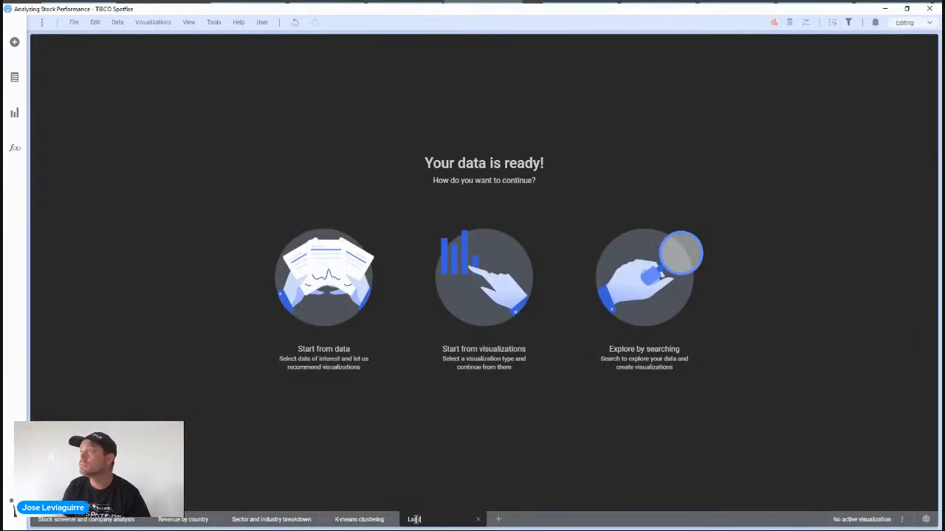
{"action": "type", "text": "nding P"}
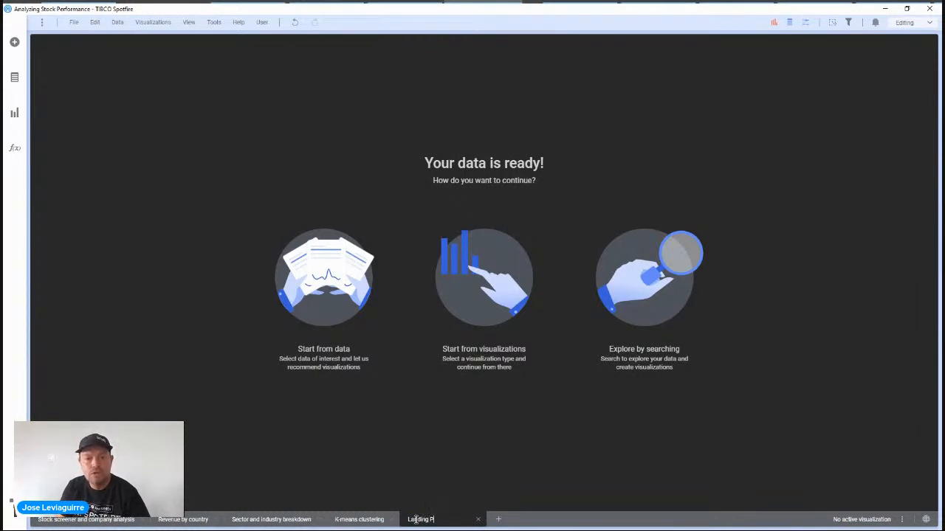
{"action": "type", "text": "age"}
{"action": "key", "text": "Return"}
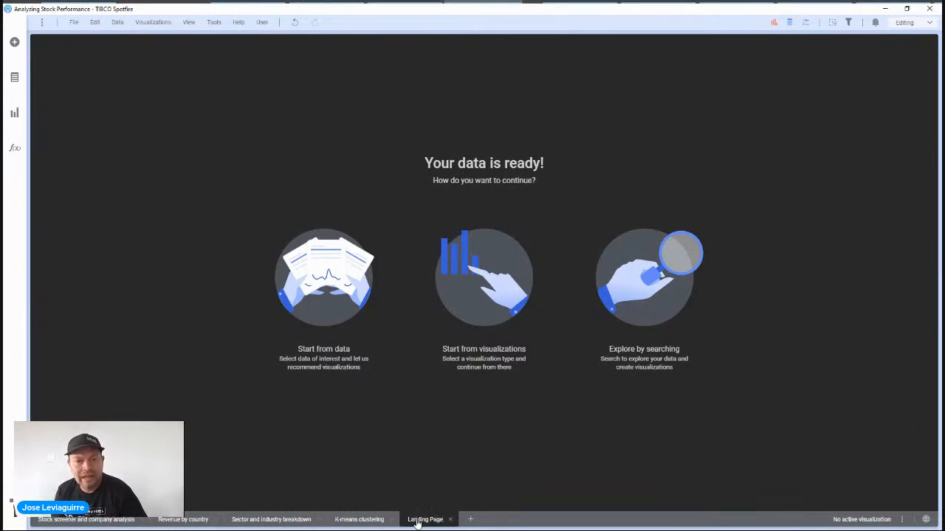
{"action": "left_click_drag", "start_coordinate": [41, 525], "coordinate": [33, 522]}
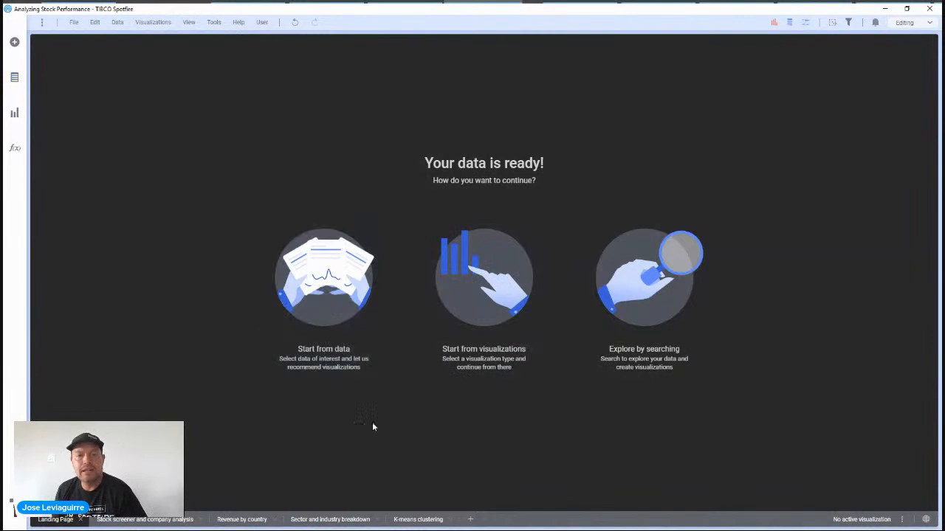
Step: Edit the custom canvas theme so that it is based on Light colors (legacy version)
{"action": "left_click", "coordinate": [145, 25]}
{"action": "mouse_move", "coordinate": [179, 150]}
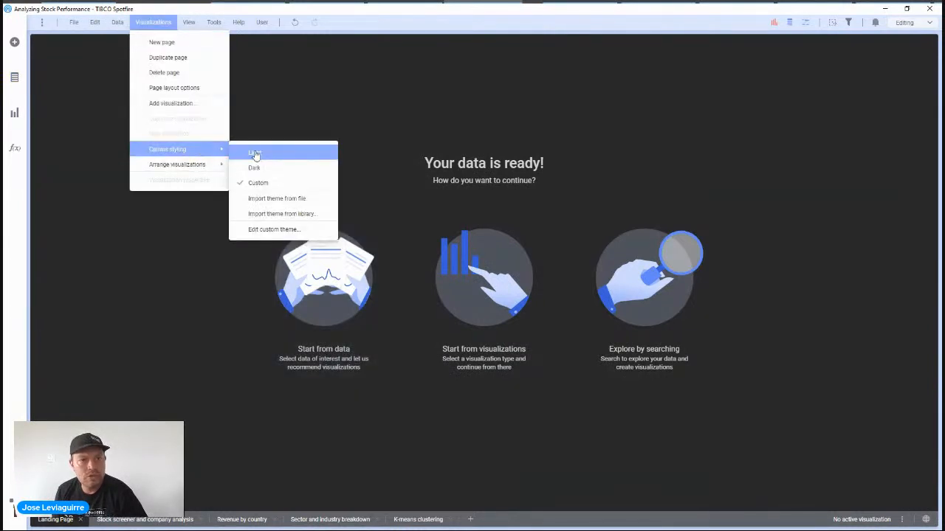
{"action": "left_click", "coordinate": [287, 231]}
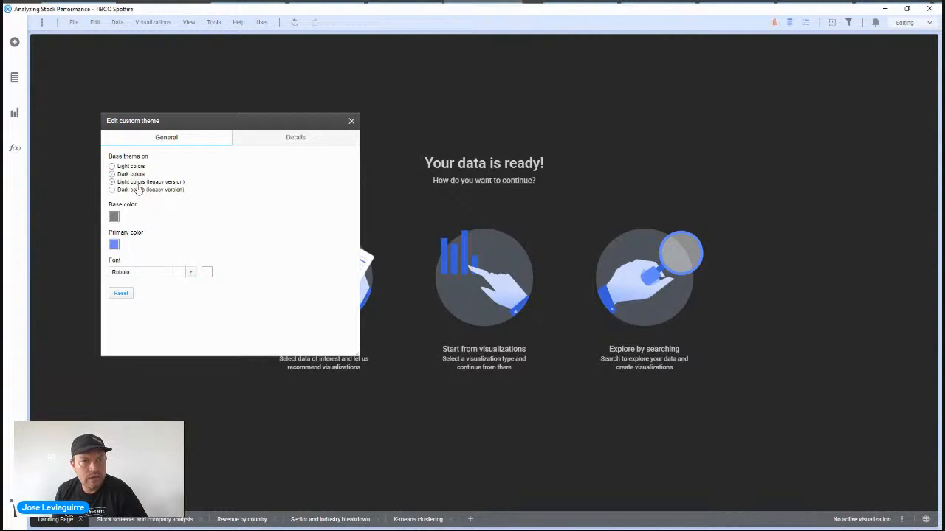
{"action": "left_click", "coordinate": [136, 182]}
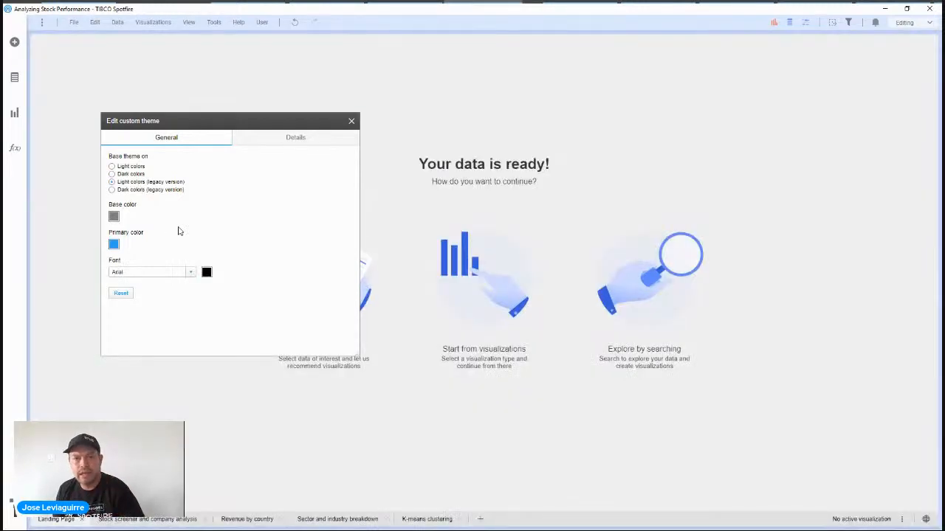
Step: Check the new theme on the sector, revenue and stock screener pages, return to the Landing Page and close the theme editor
{"action": "left_click", "coordinate": [328, 519]}
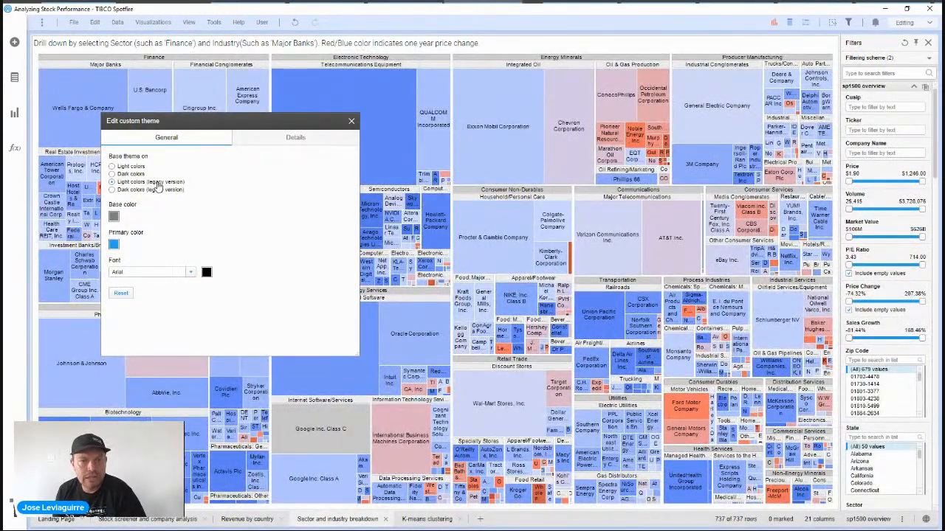
{"action": "left_click", "coordinate": [246, 520]}
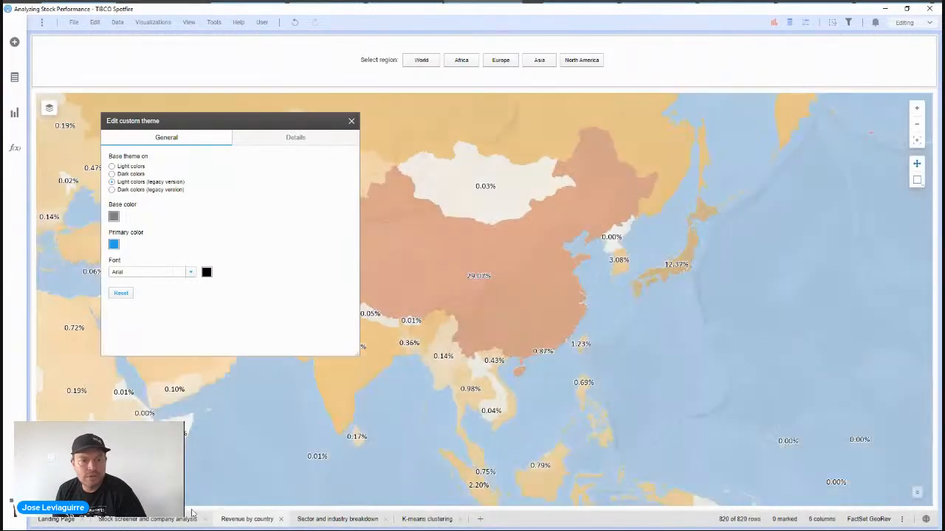
{"action": "left_click", "coordinate": [176, 519]}
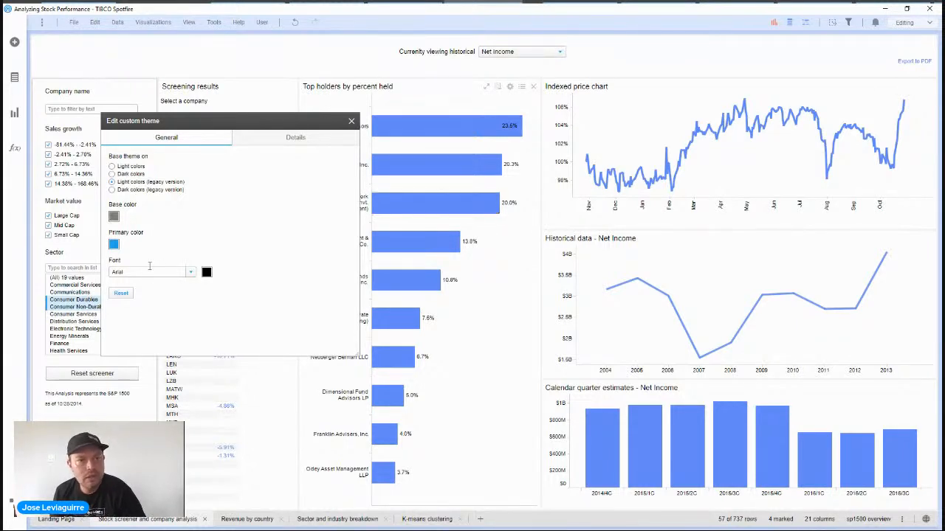
{"action": "left_click", "coordinate": [57, 521]}
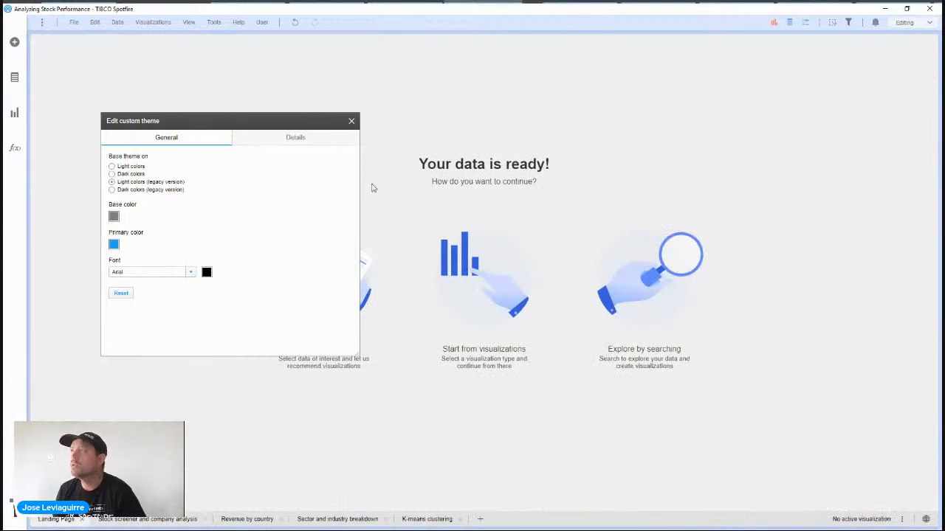
{"action": "left_click_drag", "start_coordinate": [343, 122], "coordinate": [522, 125]}
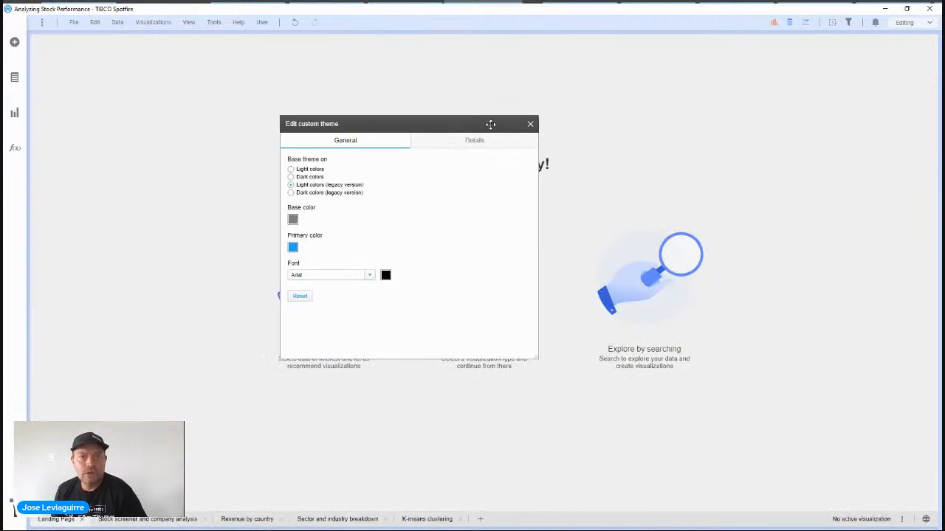
{"action": "left_click", "coordinate": [530, 125]}
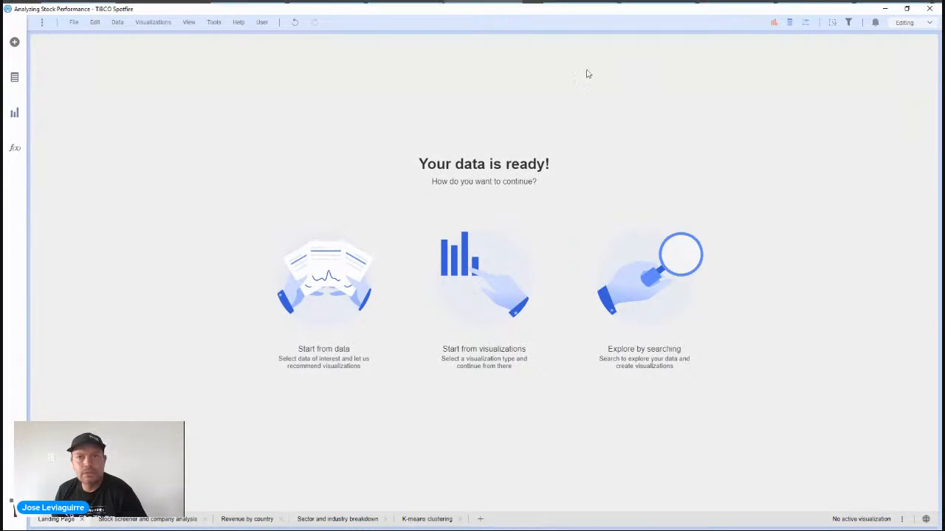
Step: Add a text area to the empty Landing Page and open it for editing
{"action": "left_click", "coordinate": [831, 23]}
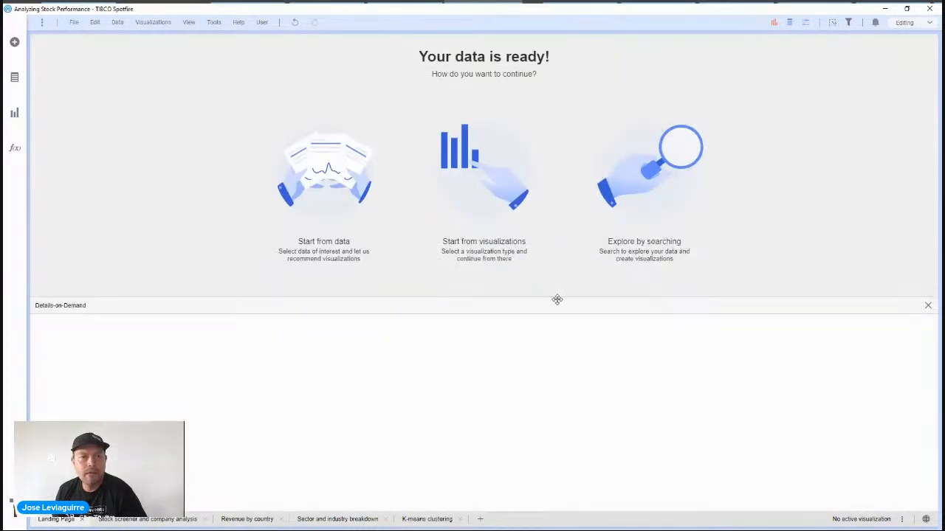
{"action": "left_click", "coordinate": [928, 306]}
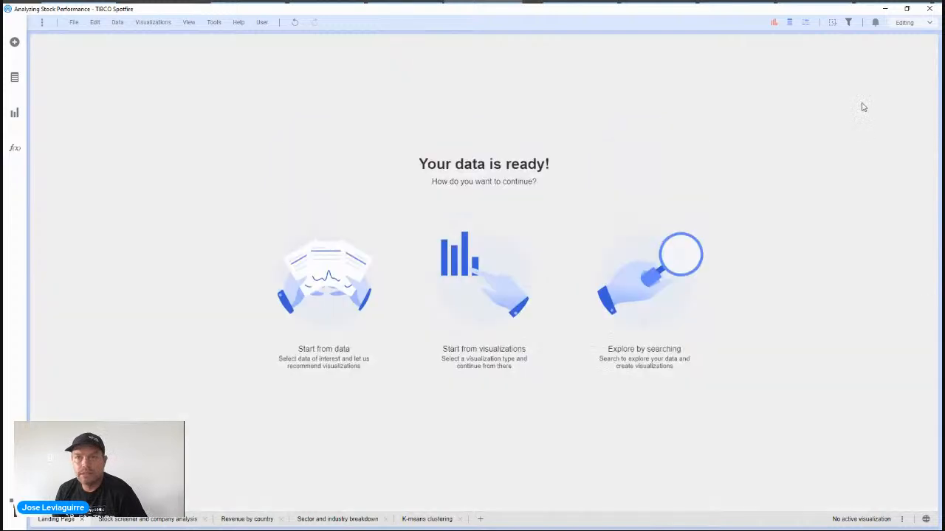
{"action": "left_click", "coordinate": [819, 23]}
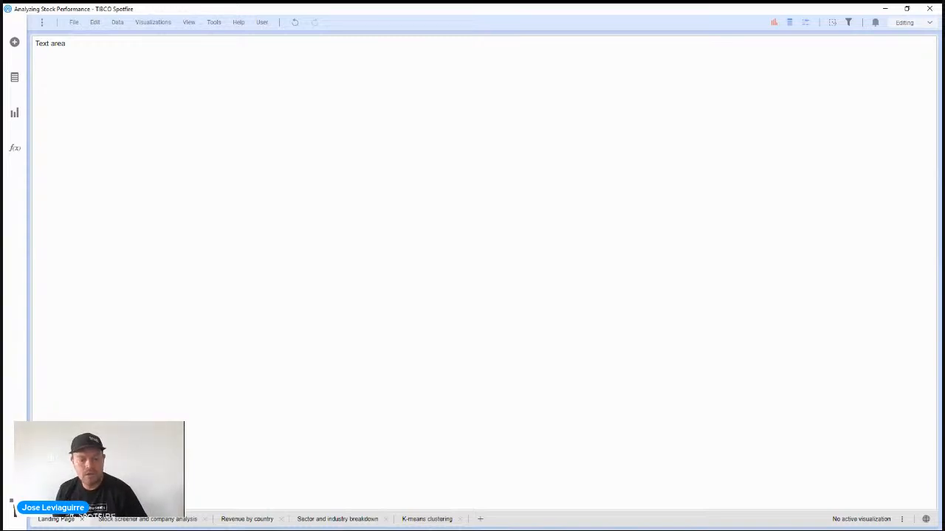
{"action": "right_click", "coordinate": [329, 240]}
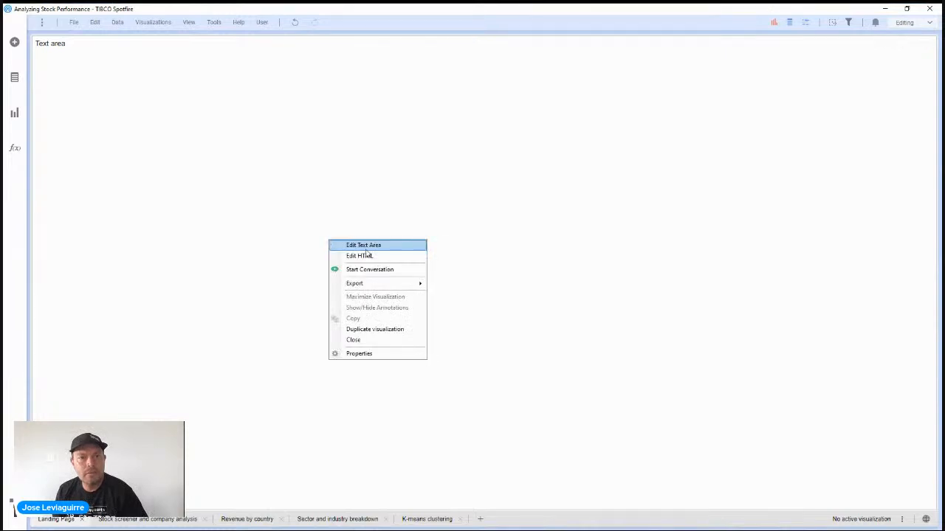
{"action": "left_click", "coordinate": [369, 246]}
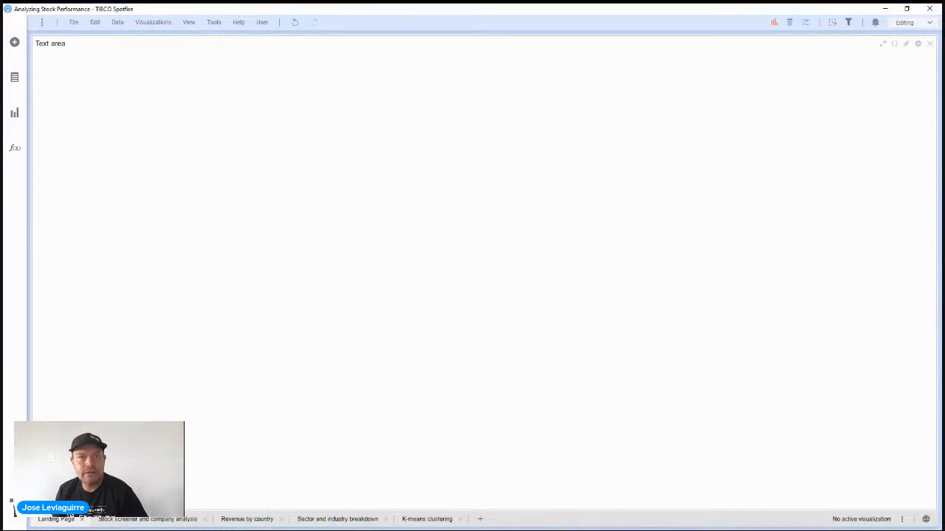
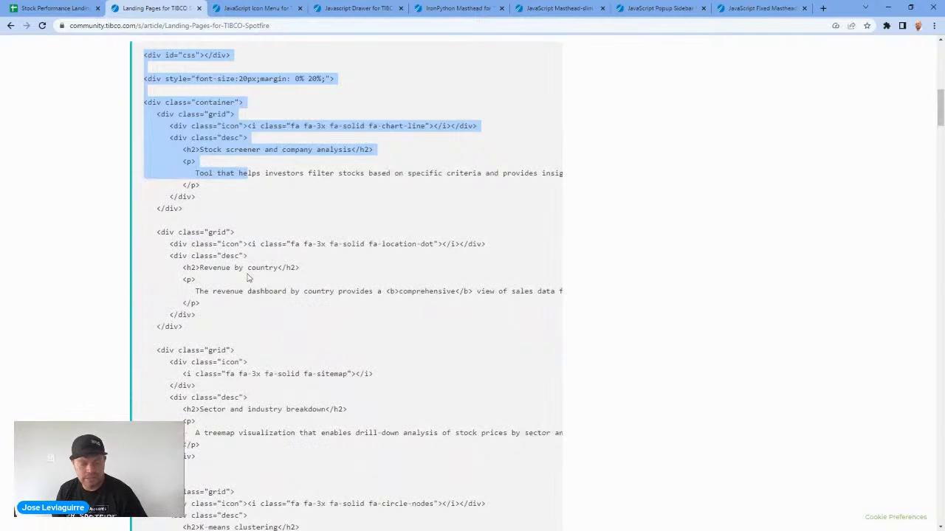
Step: Switch to Spotfire, replace all of the text area's HTML with the copied landing page markup and save it
{"action": "key", "text": "alt+Tab"}
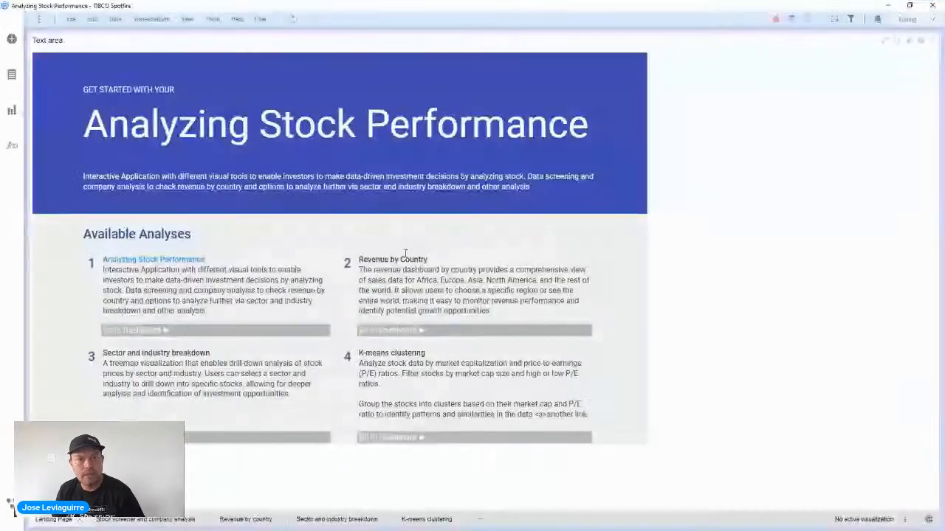
{"action": "right_click", "coordinate": [401, 253]}
{"action": "left_click", "coordinate": [419, 257]}
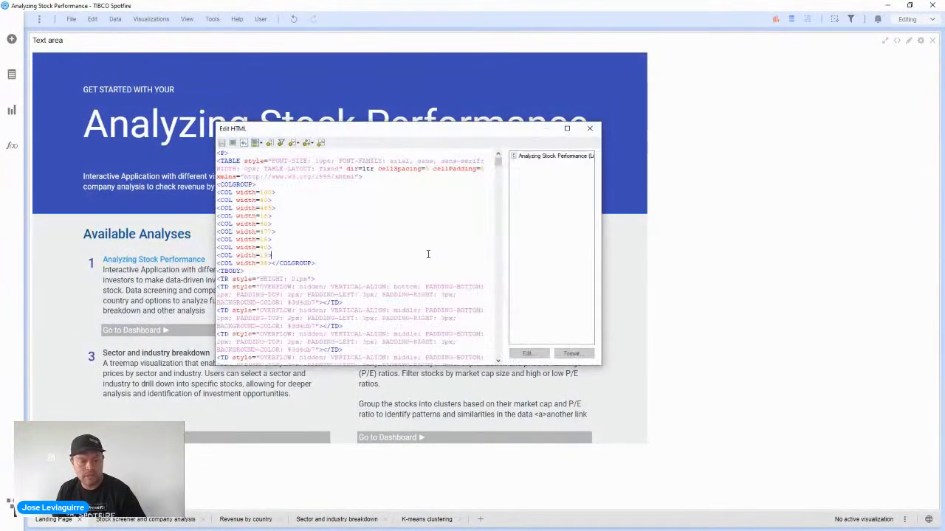
{"action": "key", "text": "ctrl+a"}
{"action": "key", "text": "Delete"}
{"action": "key", "text": "ctrl+v"}
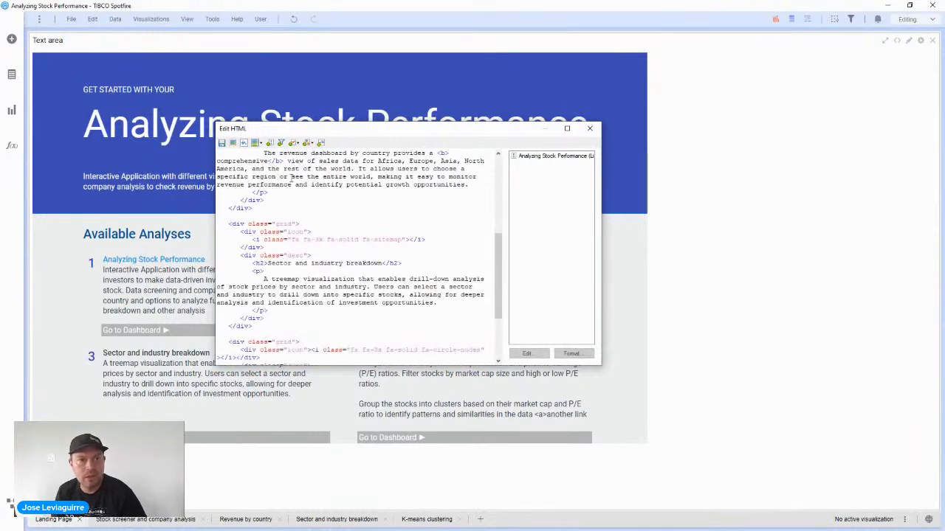
{"action": "left_click", "coordinate": [222, 142]}
Step: Move the HTML editor off the page content and add two line breaks after the final closing div
{"action": "left_click_drag", "start_coordinate": [293, 137], "coordinate": [401, 149]}
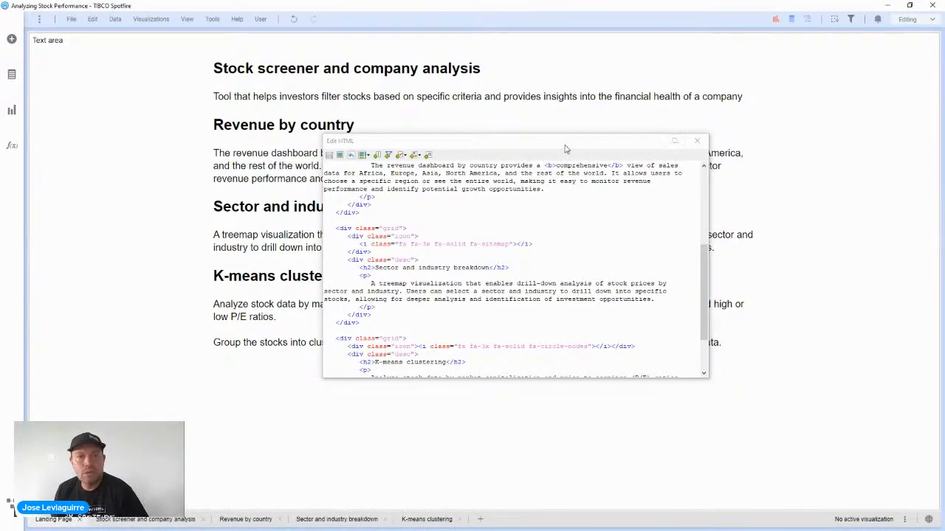
{"action": "left_click_drag", "start_coordinate": [565, 149], "coordinate": [605, 157]}
{"action": "scroll", "coordinate": [590, 233], "scroll_direction": "down", "scroll_amount": 3}
{"action": "scroll", "coordinate": [578, 219], "scroll_direction": "up", "scroll_amount": 3}
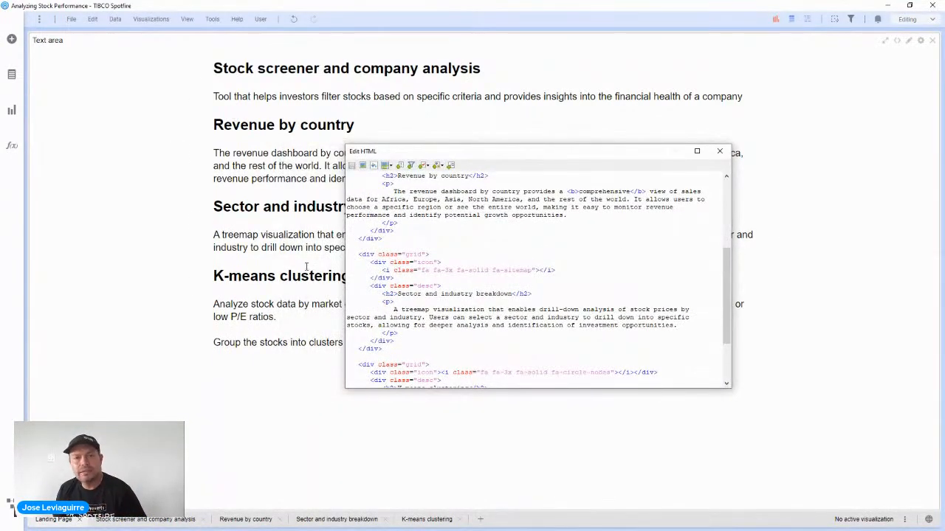
{"action": "left_click_drag", "start_coordinate": [492, 153], "coordinate": [434, 135]}
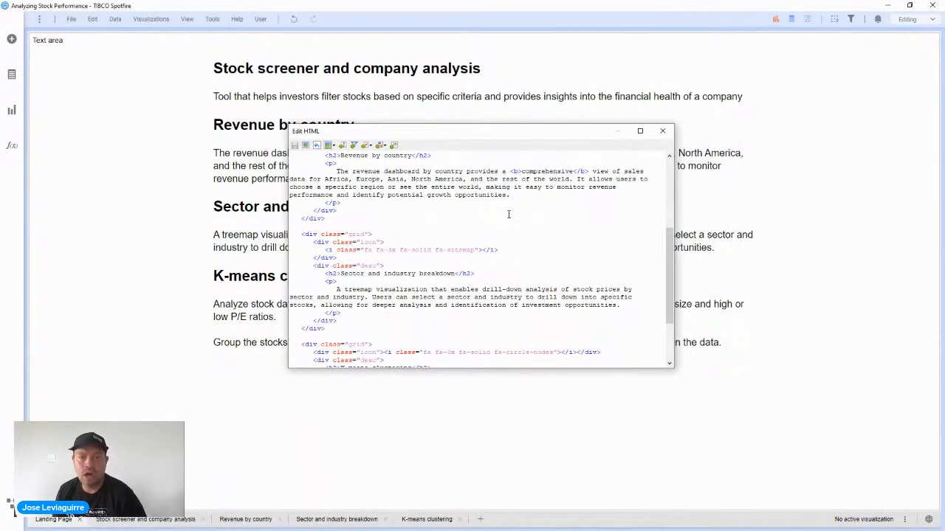
{"action": "scroll", "coordinate": [419, 346], "scroll_direction": "down", "scroll_amount": 4}
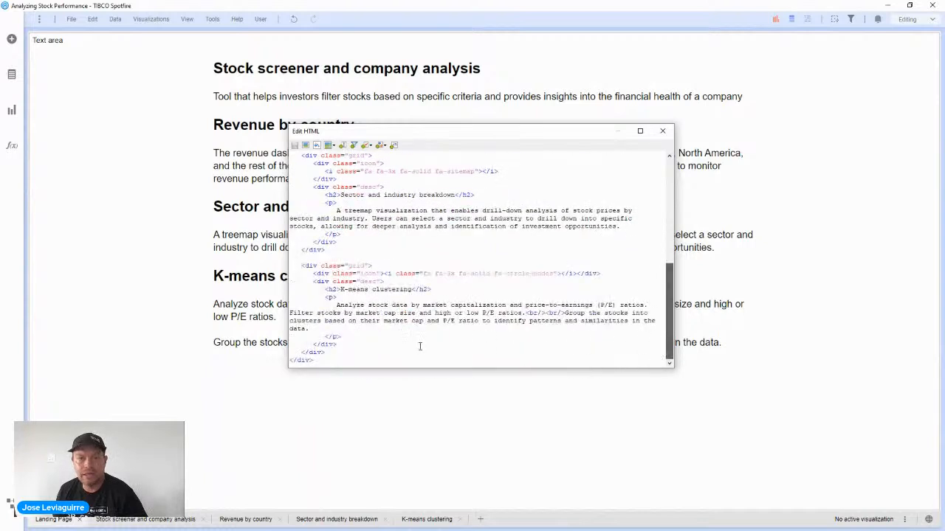
{"action": "left_click", "coordinate": [321, 360]}
{"action": "key", "text": "Return"}
{"action": "key", "text": "Return"}
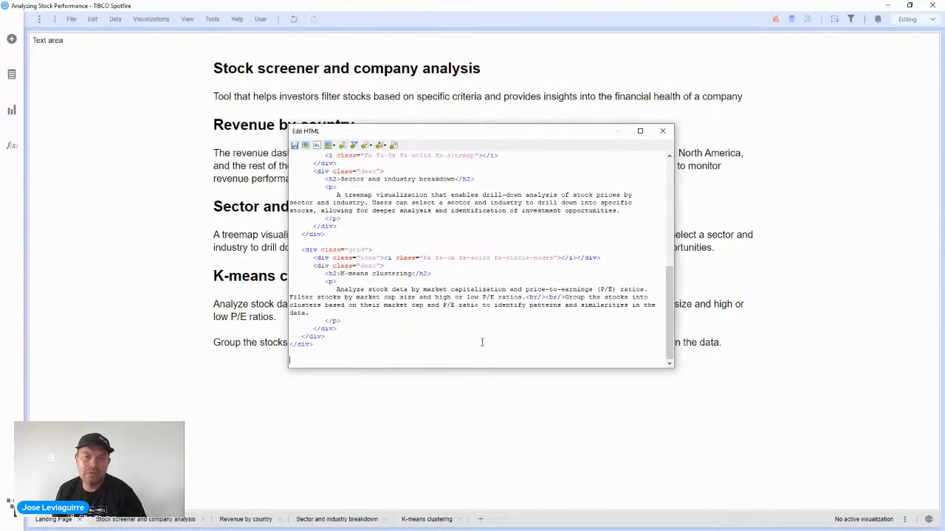
Step: Start inserting a JavaScript into the text area, and find the first template's JavaScript in the browser's landing page article
{"action": "scroll", "coordinate": [561, 313], "scroll_direction": "up", "scroll_amount": 4}
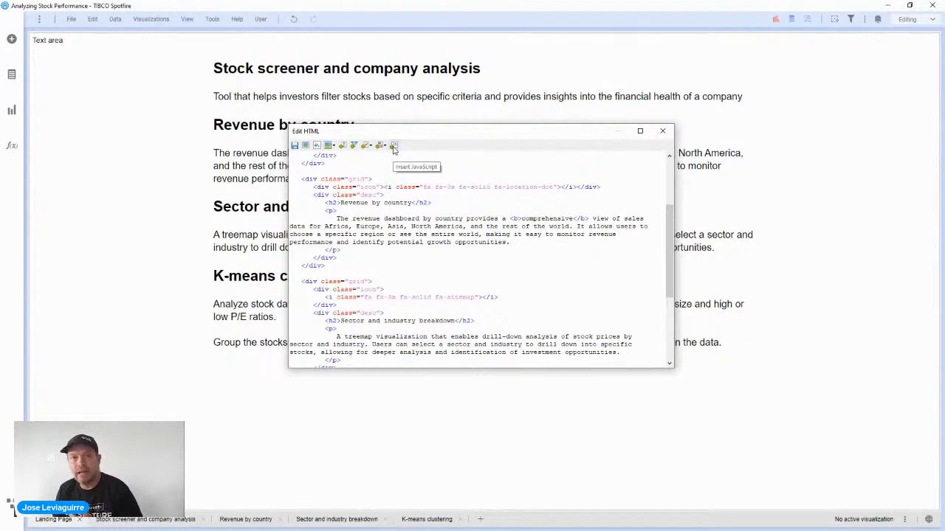
{"action": "left_click", "coordinate": [393, 147]}
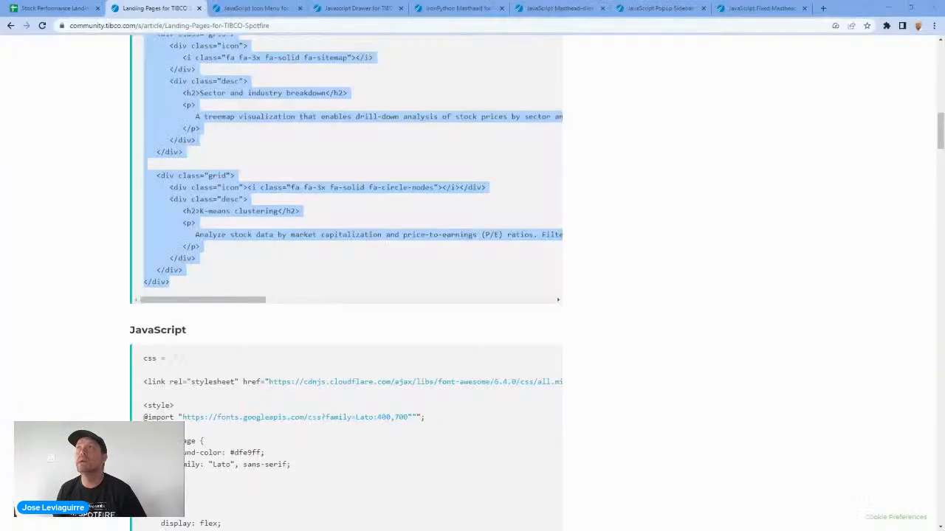
{"action": "scroll", "coordinate": [466, 228], "scroll_direction": "down", "scroll_amount": 2}
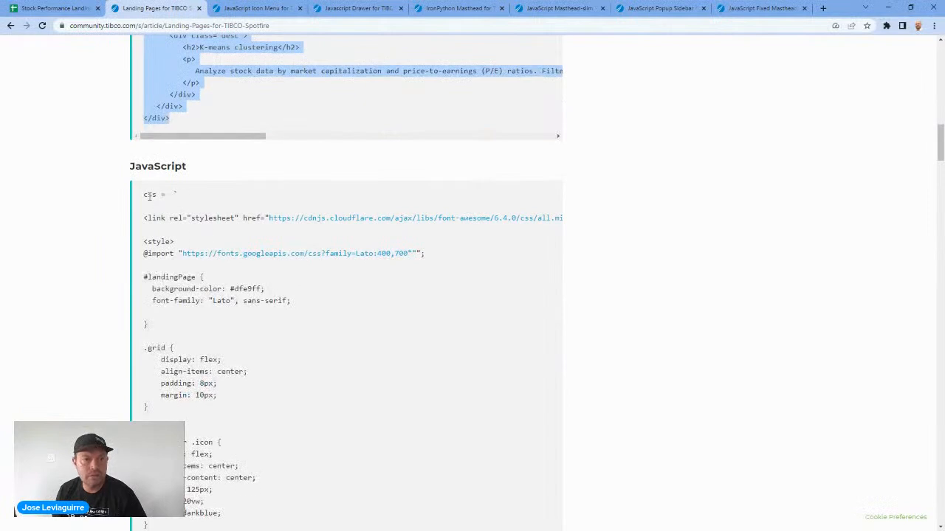
{"action": "left_click", "coordinate": [144, 222]}
{"action": "scroll", "coordinate": [151, 217], "scroll_direction": "down", "scroll_amount": 1}
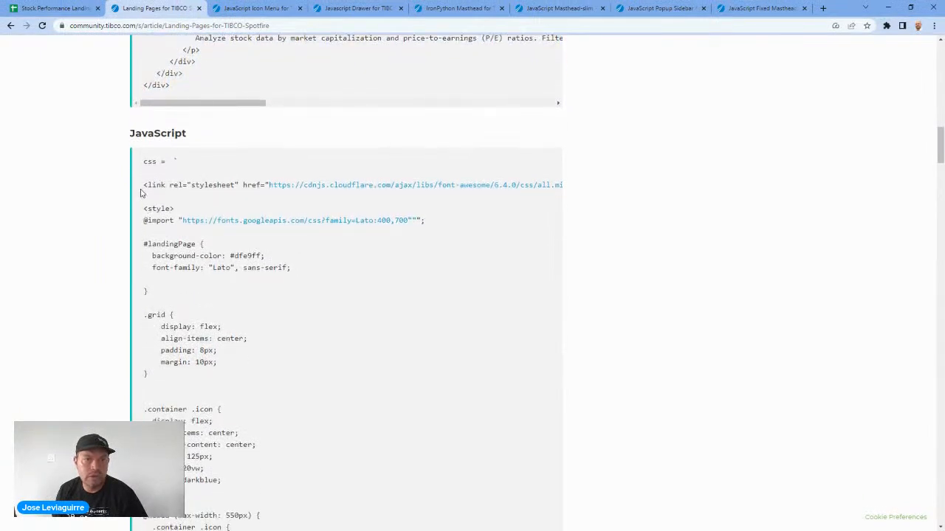
Step: Copy the first template's whole JavaScript, from the css variable to the line document.getElementById("css").innerHTML = css
{"action": "left_click_drag", "start_coordinate": [143, 185], "coordinate": [163, 275]}
{"action": "left_click", "coordinate": [153, 194]}
{"action": "scroll", "coordinate": [144, 222], "scroll_direction": "down", "scroll_amount": 1}
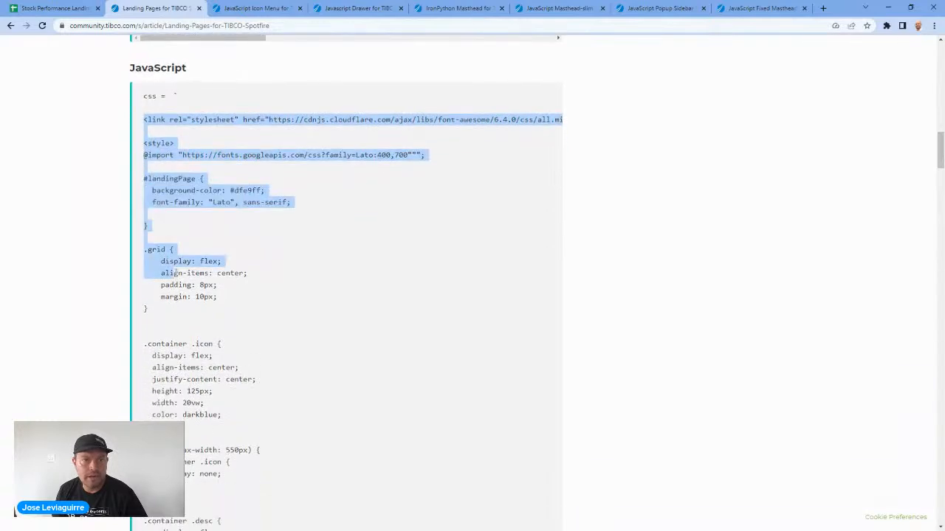
{"action": "left_click_drag", "start_coordinate": [145, 96], "coordinate": [180, 223]}
{"action": "scroll", "coordinate": [170, 169], "scroll_direction": "down", "scroll_amount": 1}
{"action": "scroll", "coordinate": [169, 169], "scroll_direction": "down", "scroll_amount": 3}
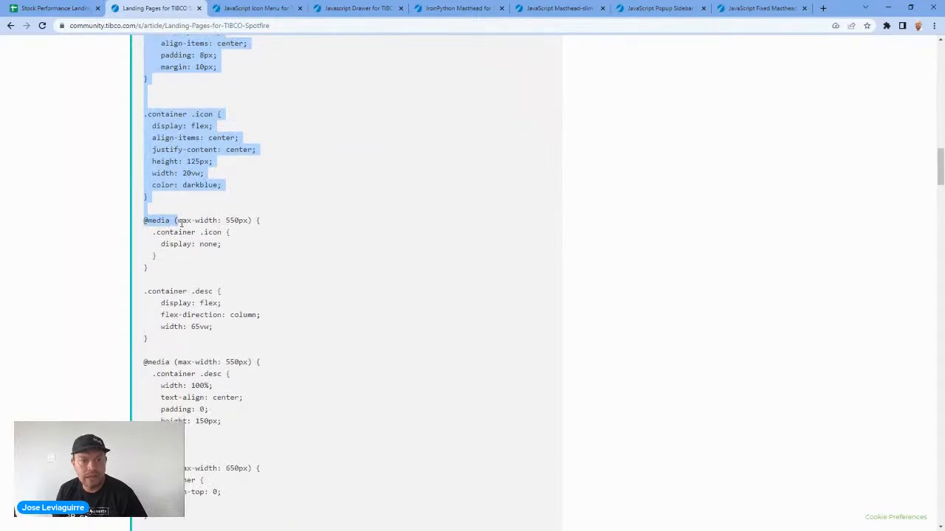
{"action": "scroll", "coordinate": [180, 222], "scroll_direction": "down", "scroll_amount": 3}
{"action": "left_click_drag", "start_coordinate": [180, 223], "coordinate": [181, 342]}
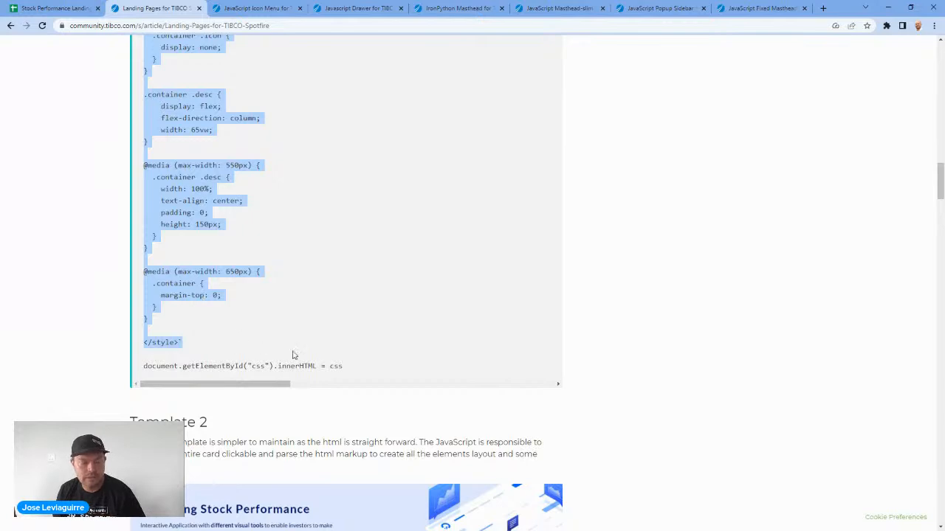
{"action": "left_click", "coordinate": [353, 372], "text": "shift"}
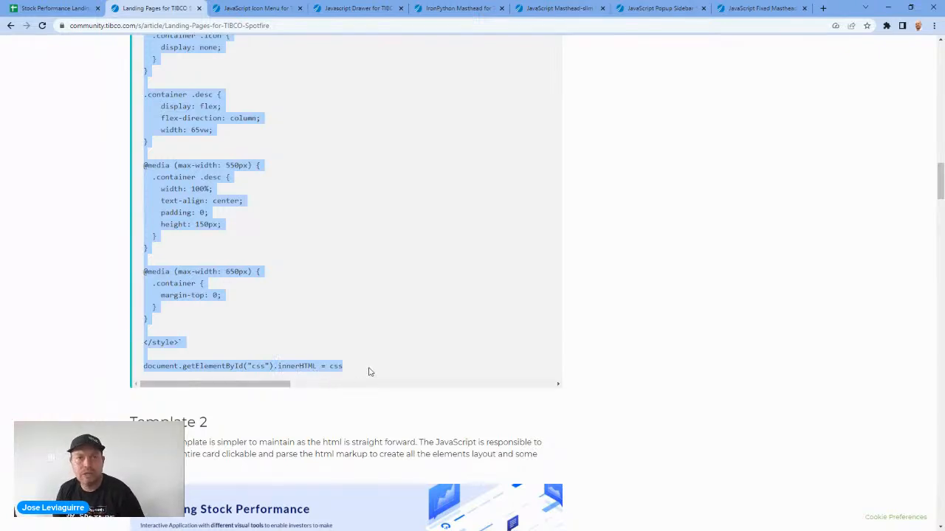
Step: Switch back to Spotfire, create a new script and paste the copied JavaScript as its code
{"action": "left_click", "coordinate": [889, 8]}
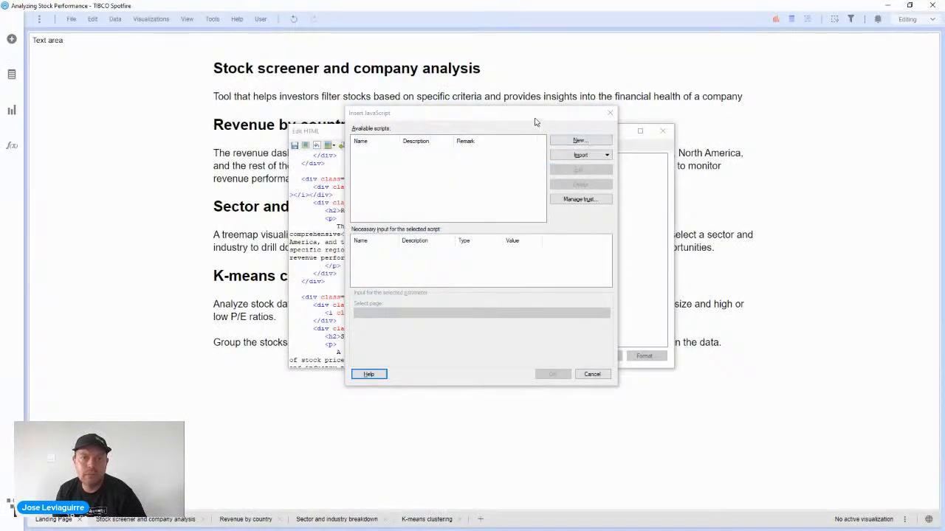
{"action": "left_click_drag", "start_coordinate": [536, 119], "coordinate": [546, 156]}
{"action": "left_click", "coordinate": [587, 180]}
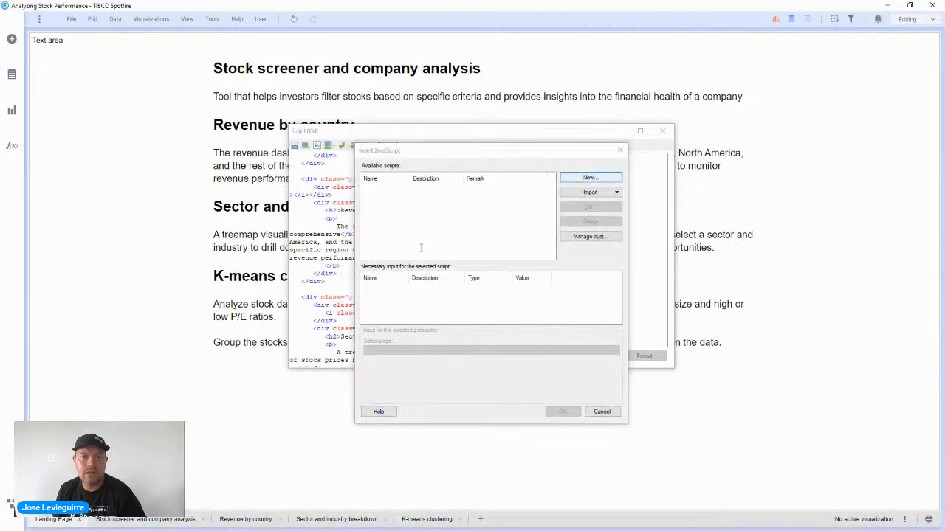
{"action": "key", "text": "ctrl+v"}
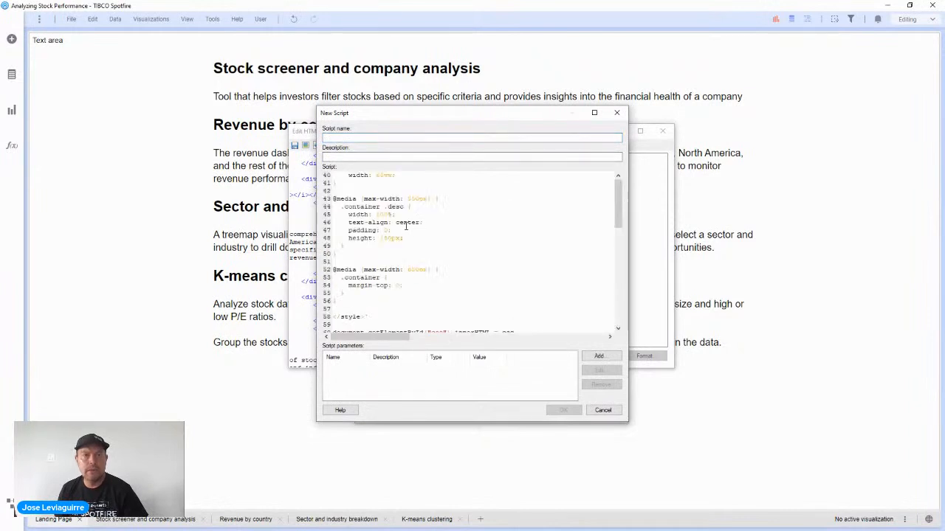
Step: Copy the landing page article's URL from the browser and paste it as the new script's description in Spotfire
{"action": "key", "text": "alt+Tab"}
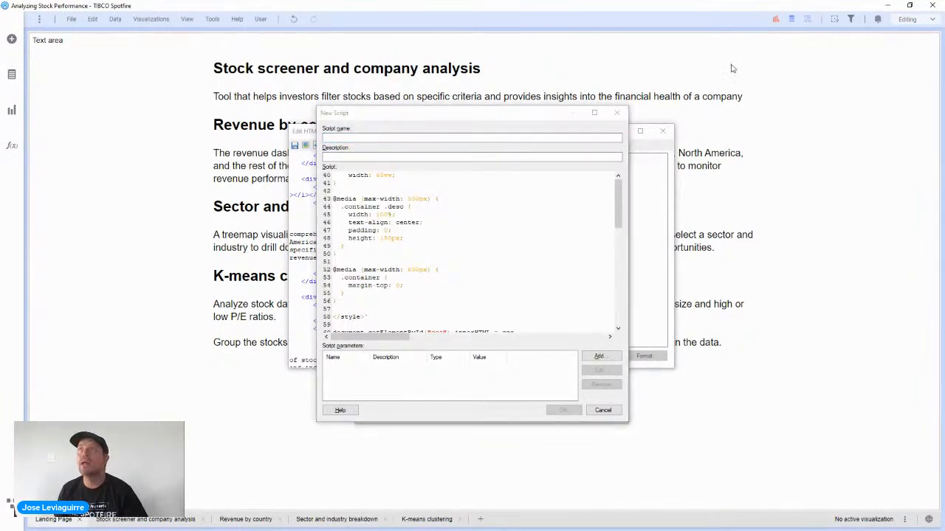
{"action": "key", "text": "alt+Tab"}
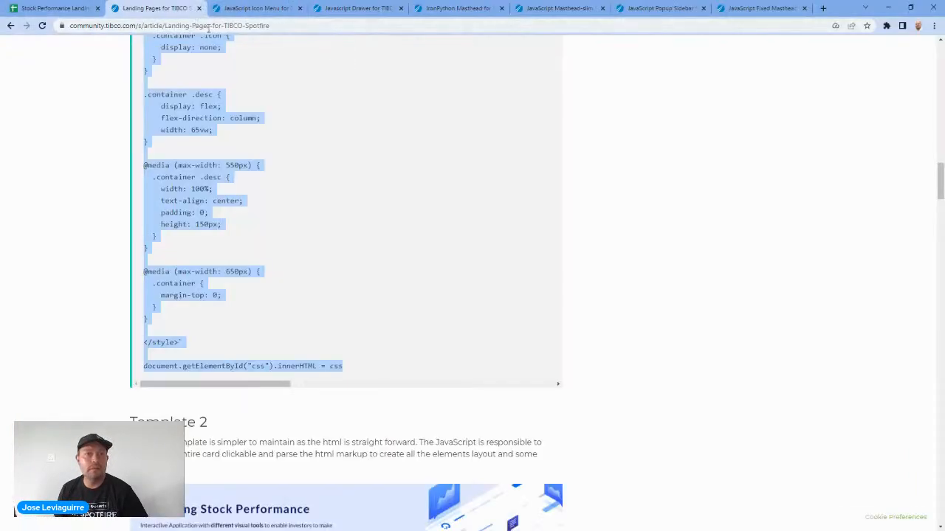
{"action": "left_click_drag", "start_coordinate": [284, 30], "coordinate": [8, 10]}
{"action": "key", "text": "ctrl+c"}
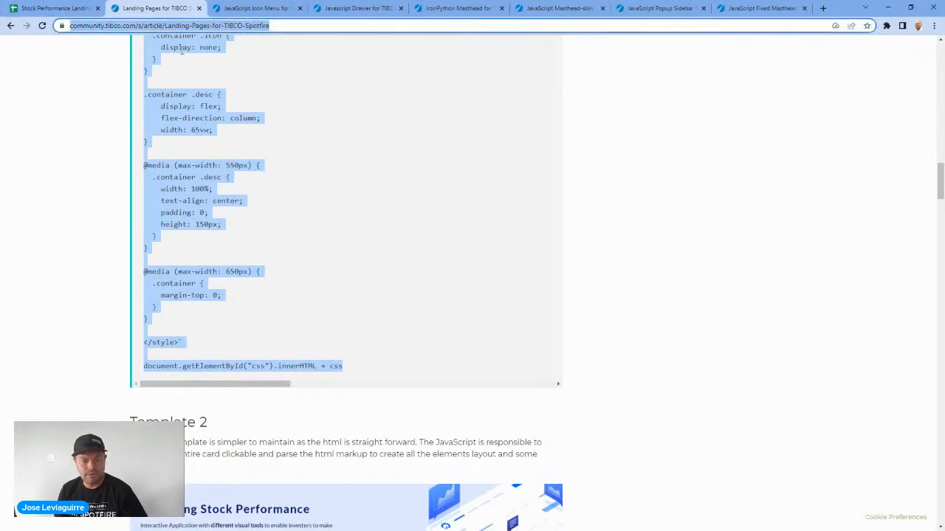
{"action": "key", "text": "alt+Tab"}
{"action": "key", "text": "alt+Tab"}
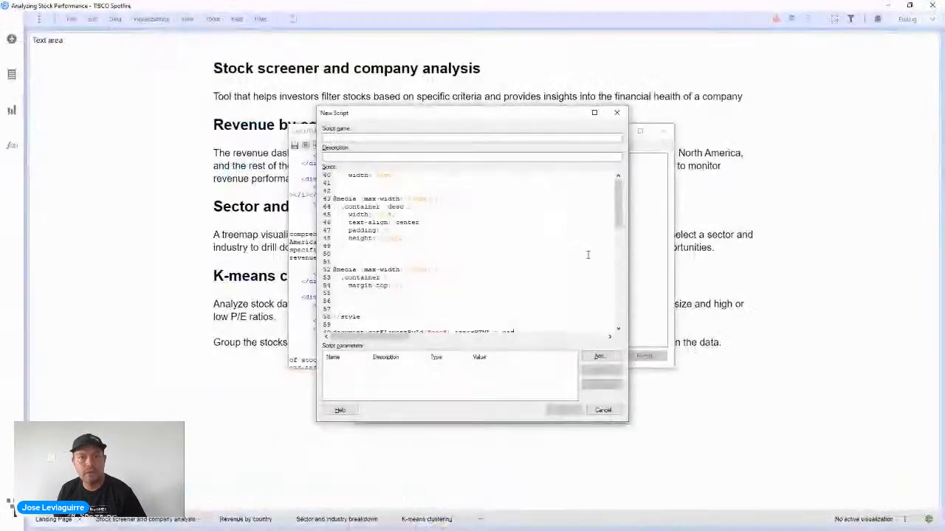
{"action": "left_click", "coordinate": [434, 159]}
{"action": "key", "text": "ctrl+v"}
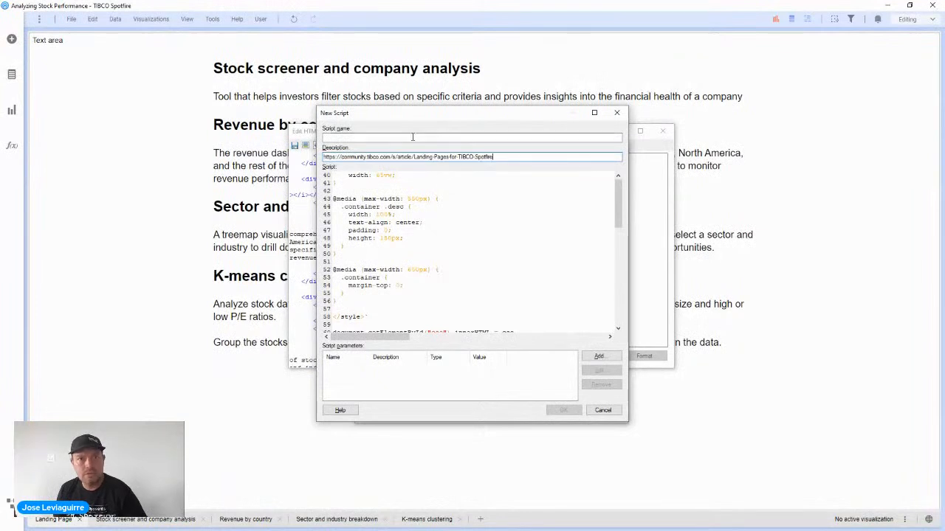
Step: Name the script landingpage.css, save it and insert it into the text area
{"action": "left_click", "coordinate": [407, 140]}
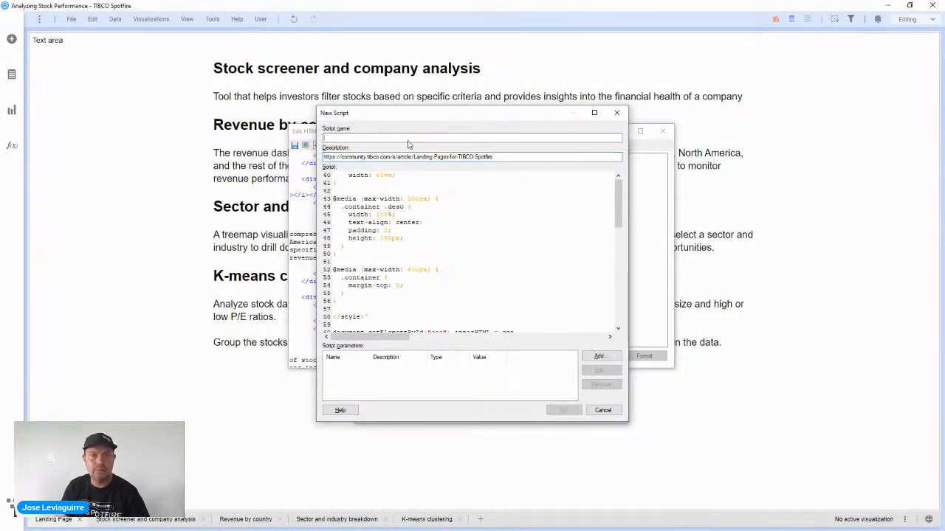
{"action": "type", "text": "landing"}
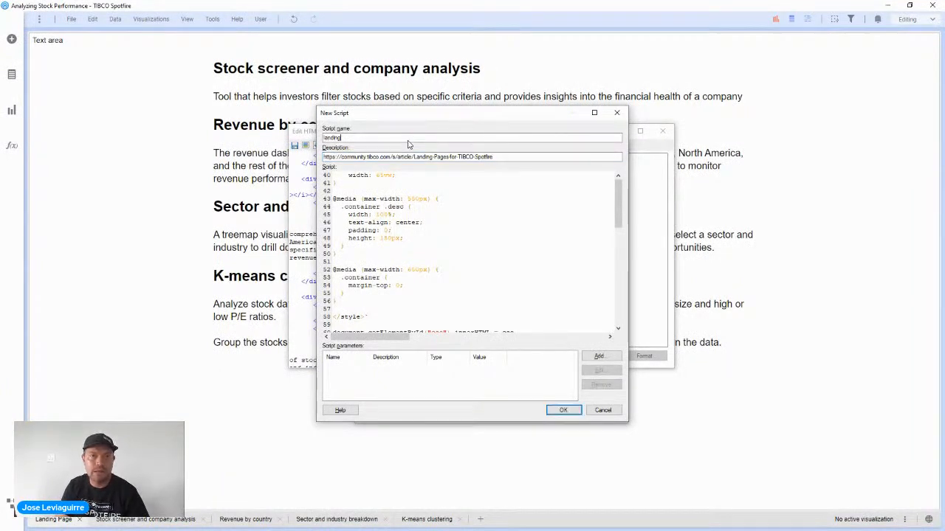
{"action": "type", "text": "page.css"}
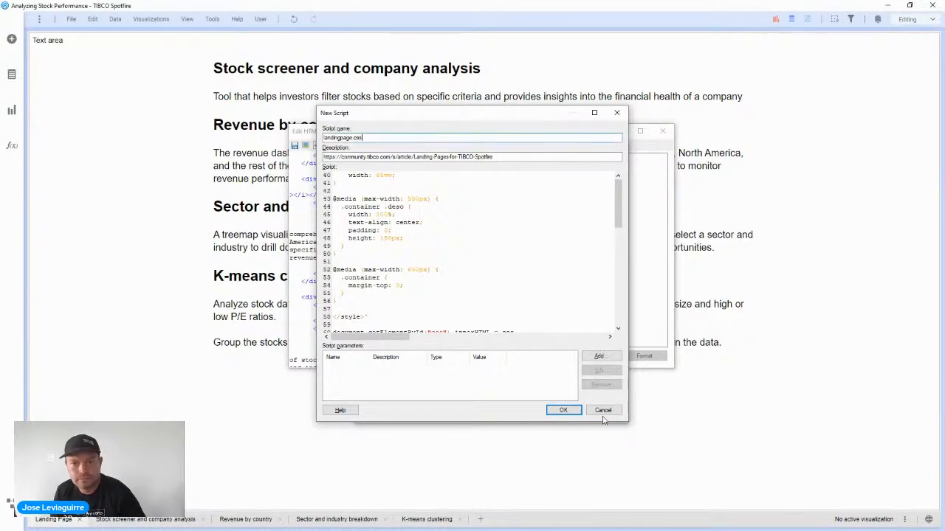
{"action": "left_click", "coordinate": [562, 410]}
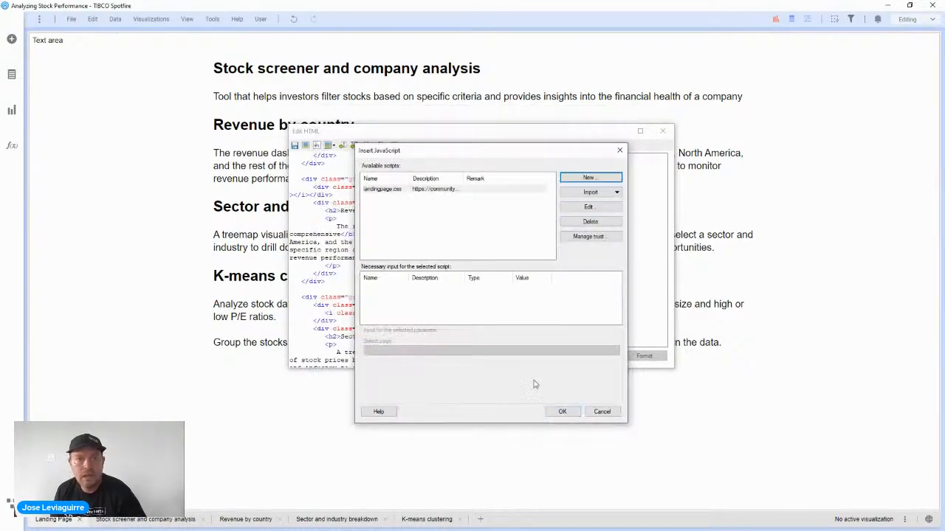
{"action": "left_click", "coordinate": [562, 411]}
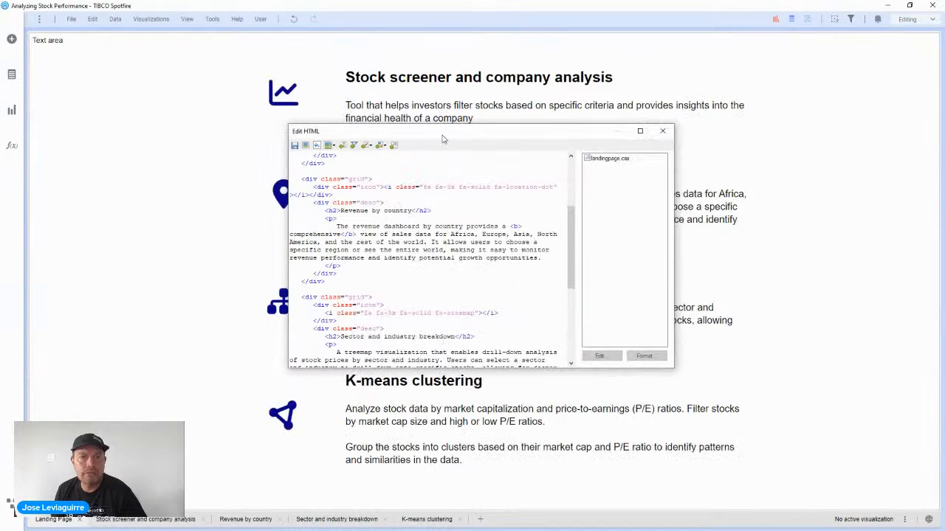
Step: Set stock_920x1080_35pct.png from the backgrounds folder as the text area's background image and close the HTML editor
{"action": "left_click_drag", "start_coordinate": [443, 136], "coordinate": [437, 101]}
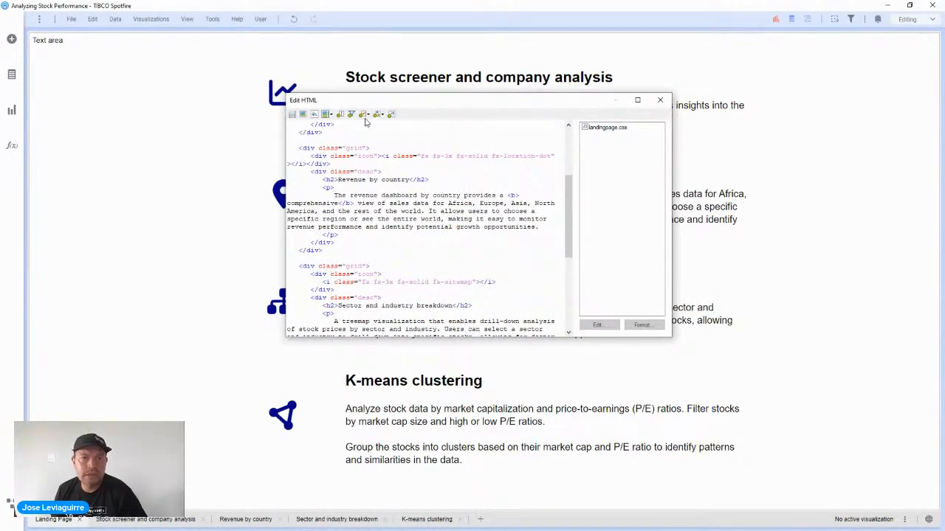
{"action": "left_click", "coordinate": [331, 115]}
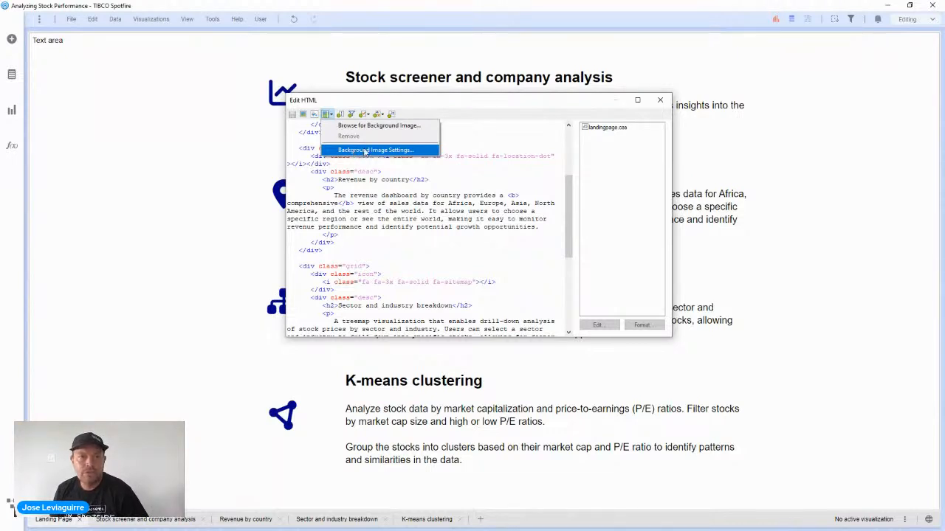
{"action": "left_click", "coordinate": [367, 126]}
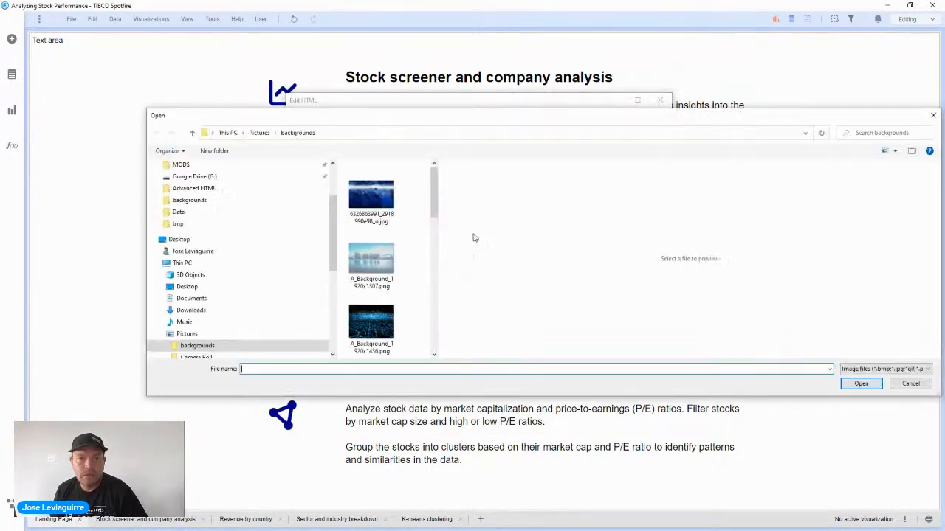
{"action": "left_click_drag", "start_coordinate": [432, 207], "coordinate": [428, 347]}
{"action": "left_click", "coordinate": [363, 329]}
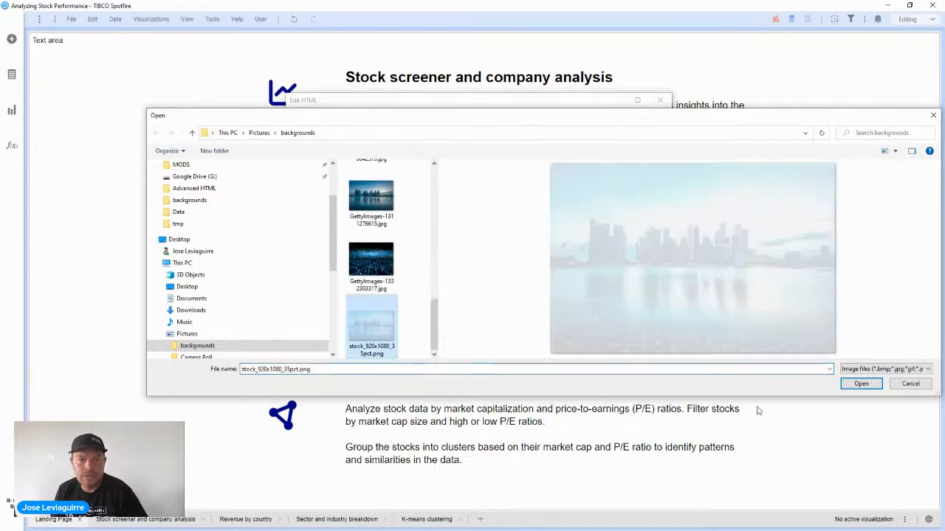
{"action": "left_click", "coordinate": [861, 383]}
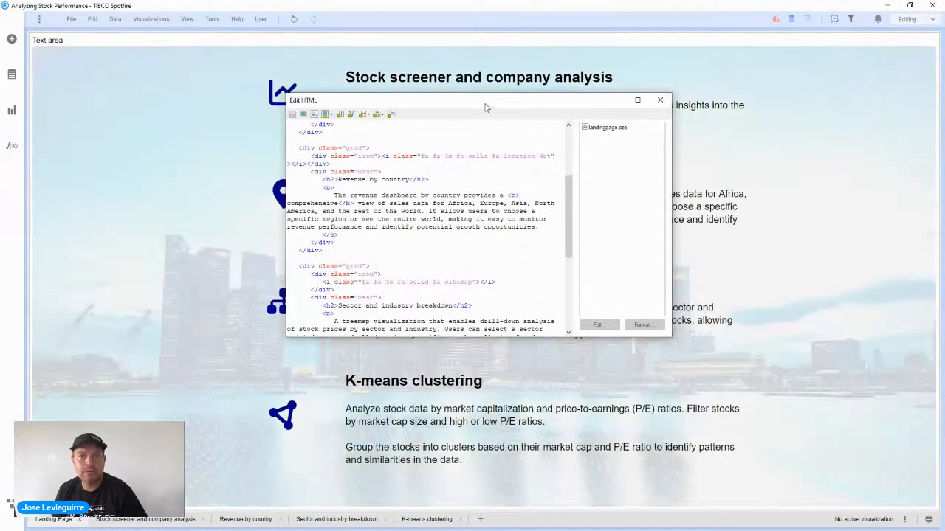
{"action": "mouse_move", "coordinate": [485, 107]}
{"action": "left_mouse_down"}
{"action": "mouse_move", "coordinate": [441, 278]}
{"action": "mouse_move", "coordinate": [365, 248]}
{"action": "mouse_move", "coordinate": [204, 140]}
{"action": "mouse_move", "coordinate": [486, 103]}
{"action": "left_mouse_up"}
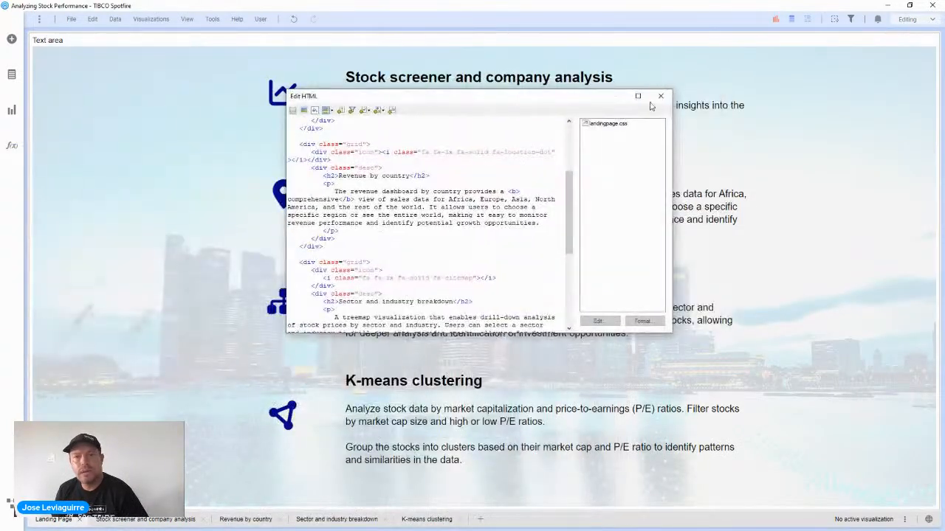
{"action": "left_click", "coordinate": [660, 96]}
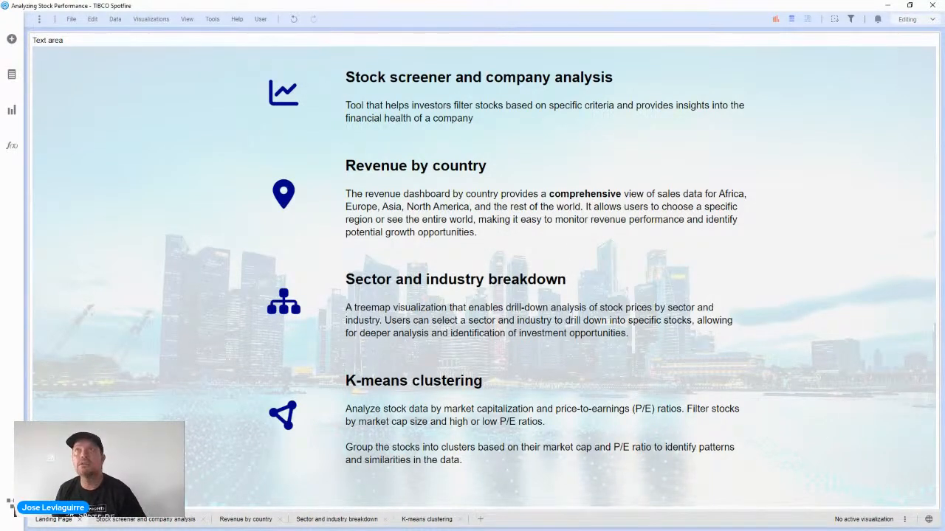
Step: Switch to the browser, copy all of Template 2's HTML markup from the article and look over its JavaScript section
{"action": "key", "text": "alt+Tab"}
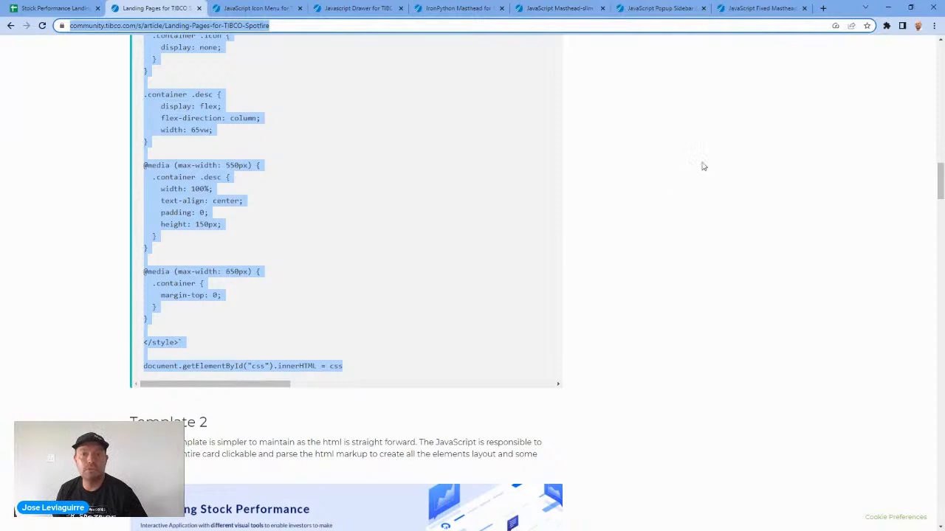
{"action": "left_click", "coordinate": [701, 164]}
{"action": "scroll", "coordinate": [641, 183], "scroll_direction": "down", "scroll_amount": 5}
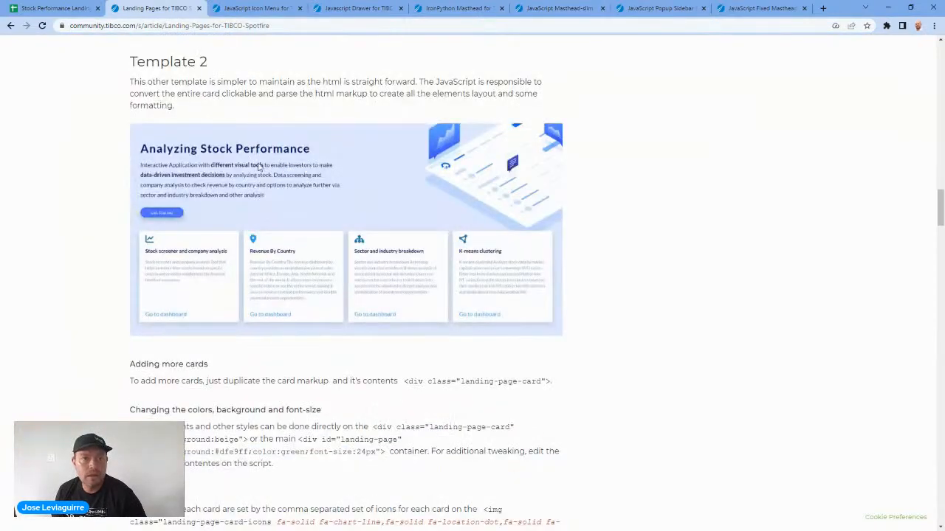
{"action": "scroll", "coordinate": [341, 250], "scroll_direction": "down", "scroll_amount": 1}
{"action": "scroll", "coordinate": [340, 252], "scroll_direction": "down", "scroll_amount": 3}
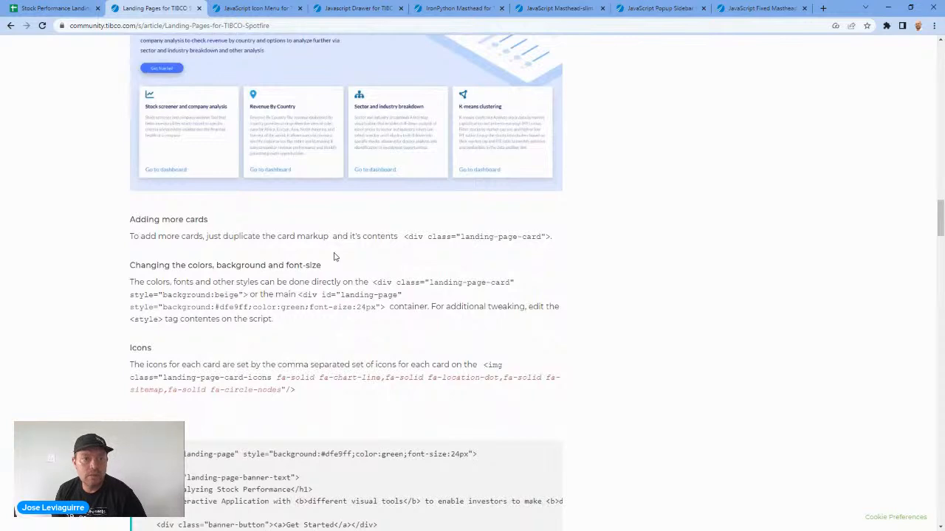
{"action": "left_click_drag", "start_coordinate": [334, 256], "coordinate": [181, 255]}
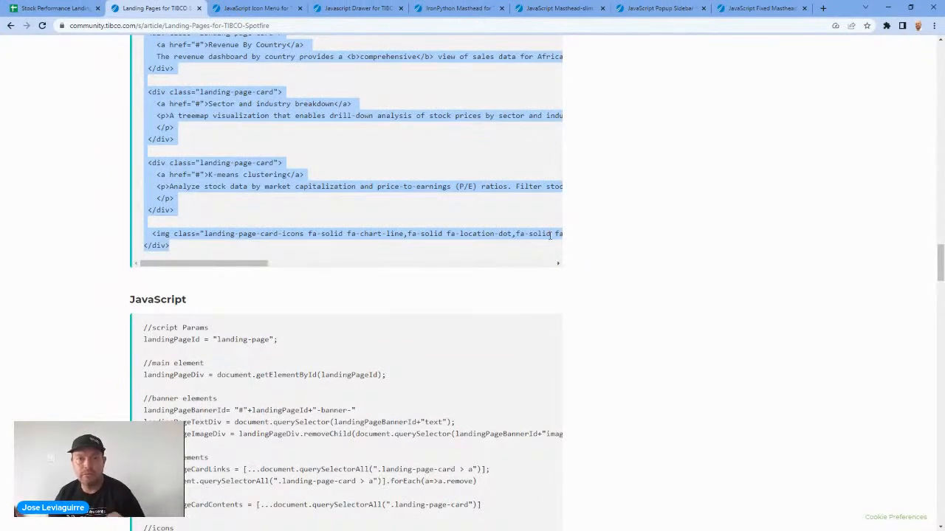
{"action": "scroll", "coordinate": [550, 234], "scroll_direction": "down", "scroll_amount": 2}
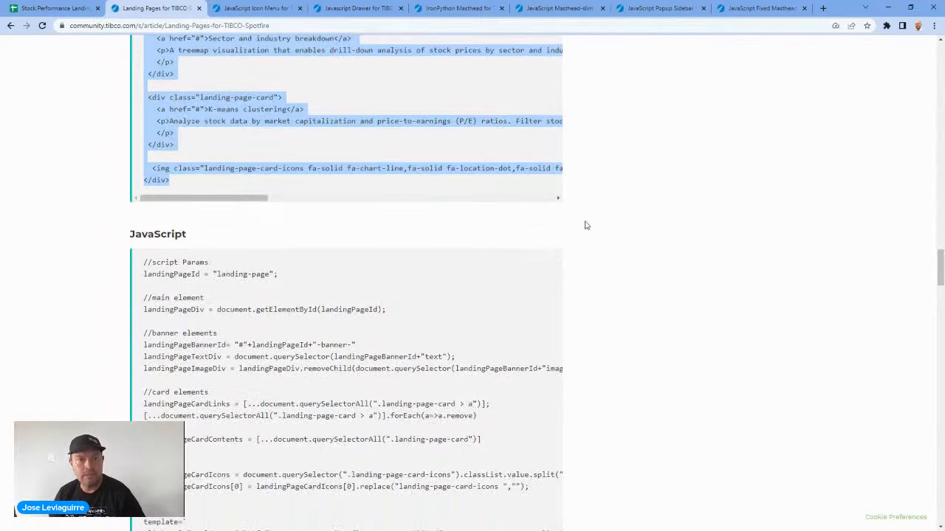
{"action": "scroll", "coordinate": [587, 225], "scroll_direction": "up", "scroll_amount": 3}
{"action": "scroll", "coordinate": [587, 225], "scroll_direction": "down", "scroll_amount": 4}
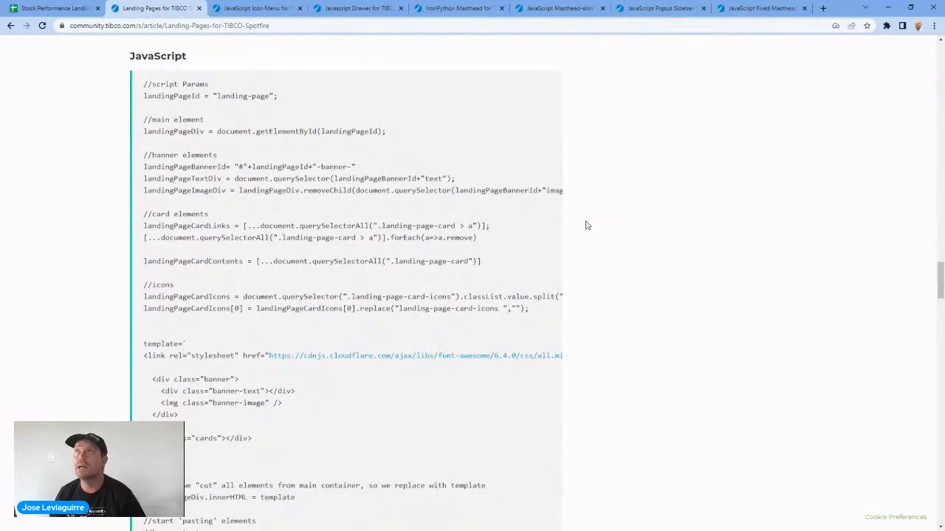
Step: Switch to Spotfire and replace all of the text area's HTML with the copied Template 2 markup
{"action": "key", "text": "alt+Tab"}
{"action": "right_click", "coordinate": [501, 232]}
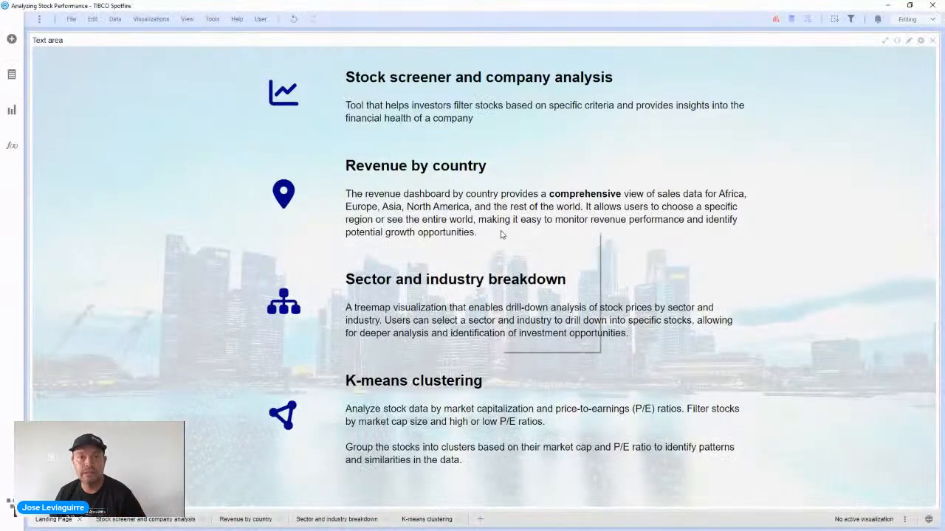
{"action": "left_click", "coordinate": [526, 247]}
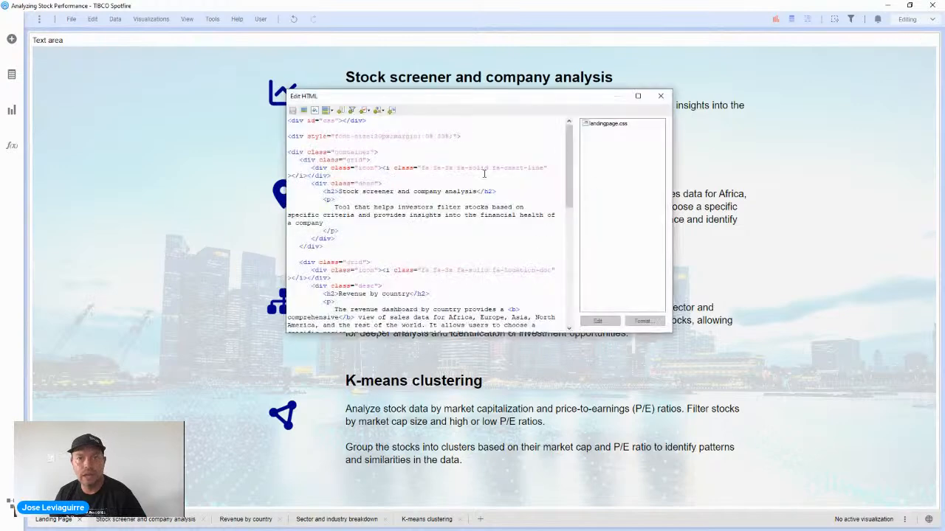
{"action": "key", "text": "ctrl+a"}
{"action": "key", "text": "Delete"}
{"action": "key", "text": "ctrl+v"}
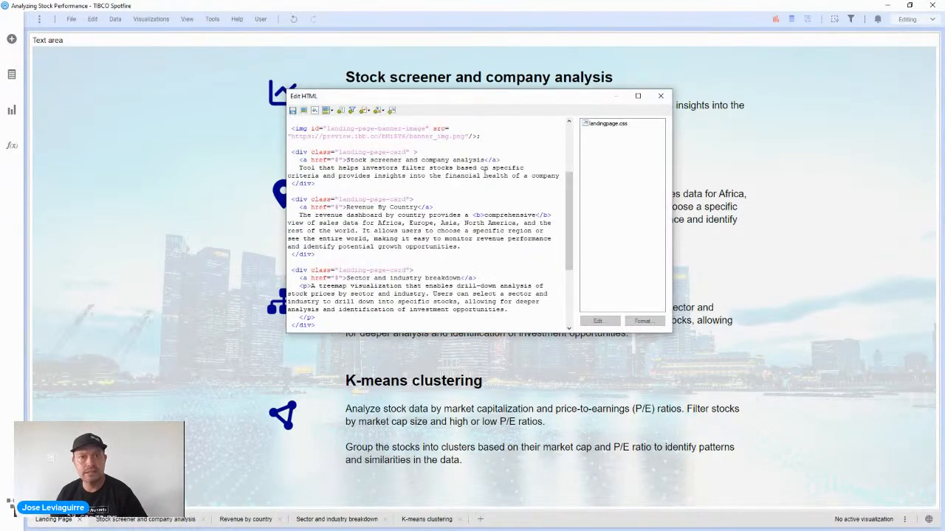
Step: Copy Template 2's complete JavaScript code from the article in the browser and return to the HTML editor in Spotfire
{"action": "left_click", "coordinate": [618, 124]}
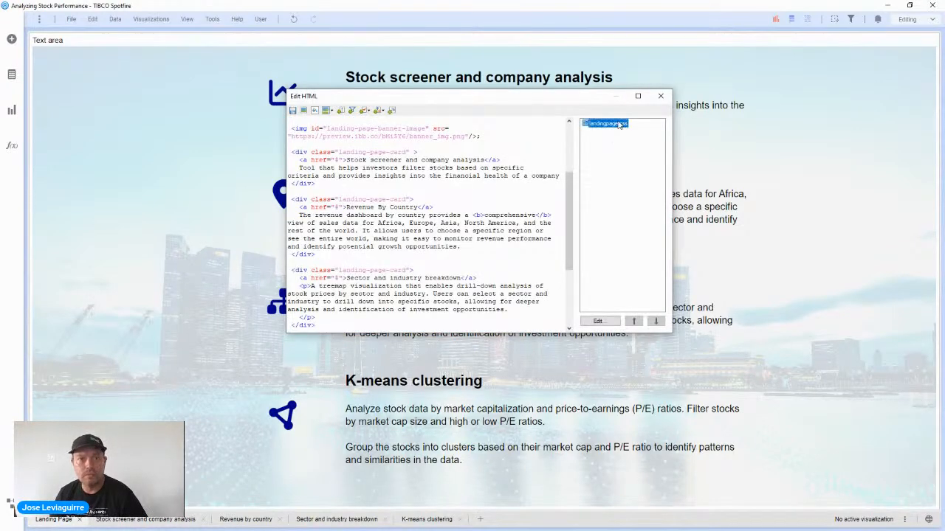
{"action": "key", "text": "alt+Tab"}
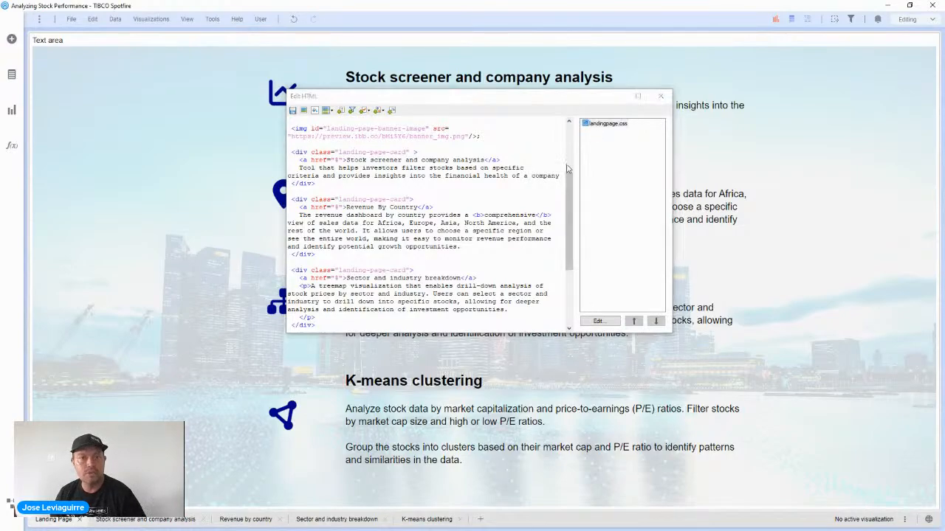
{"action": "scroll", "coordinate": [327, 321], "scroll_direction": "down", "scroll_amount": 1}
{"action": "scroll", "coordinate": [325, 321], "scroll_direction": "down", "scroll_amount": 1}
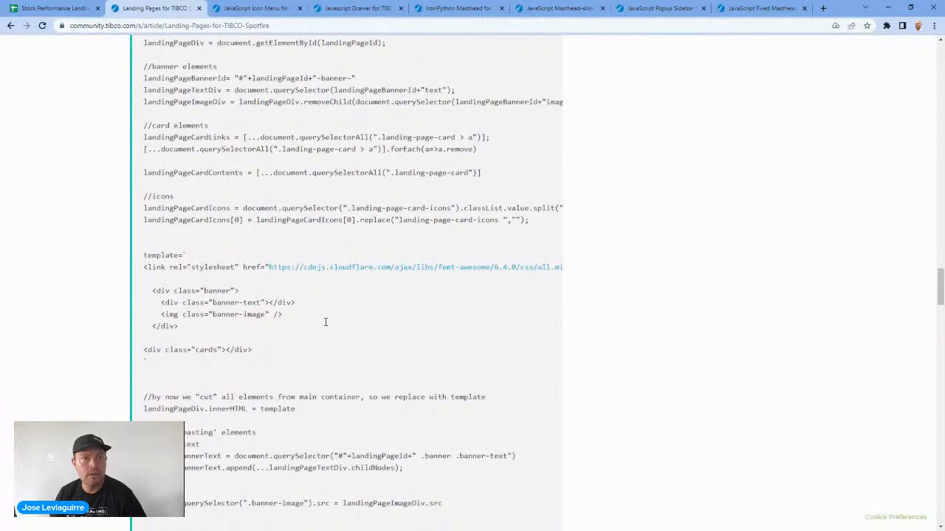
{"action": "scroll", "coordinate": [325, 322], "scroll_direction": "up", "scroll_amount": 3}
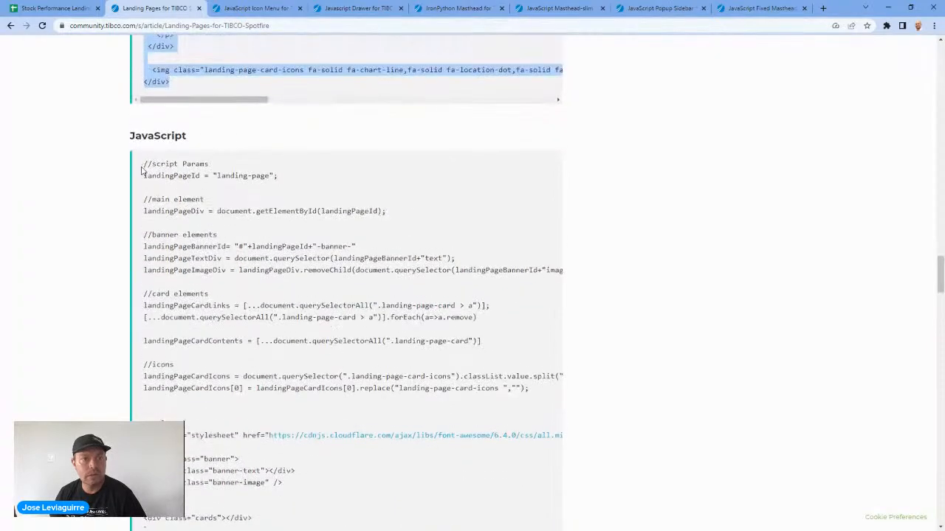
{"action": "left_click_drag", "start_coordinate": [144, 164], "coordinate": [218, 299]}
{"action": "scroll", "coordinate": [219, 299], "scroll_direction": "down", "scroll_amount": 1}
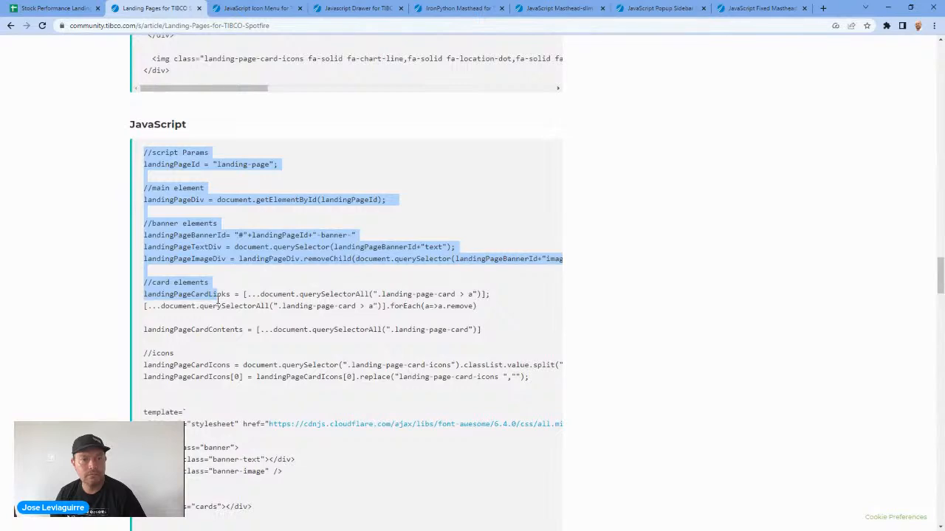
{"action": "left_click_drag", "start_coordinate": [218, 299], "coordinate": [409, 468]}
{"action": "scroll", "coordinate": [409, 468], "scroll_direction": "down", "scroll_amount": 10}
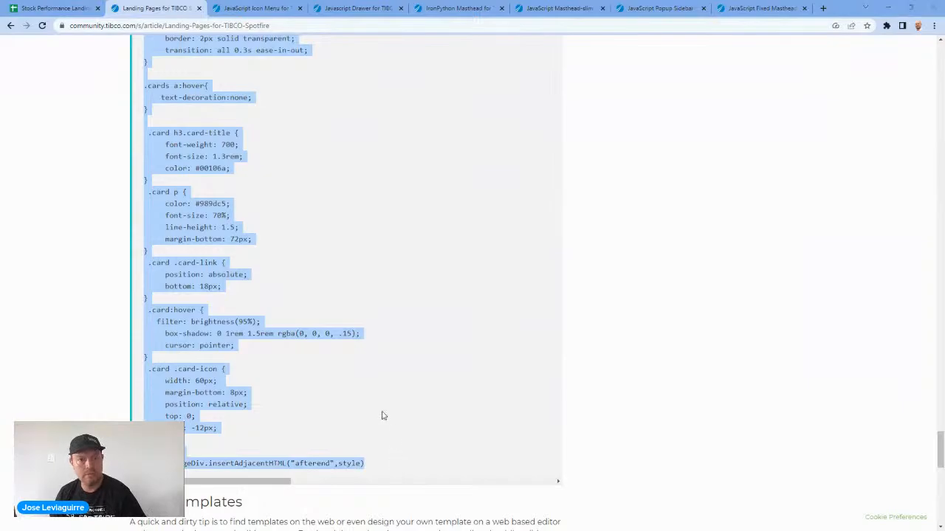
{"action": "key", "text": "alt+Tab"}
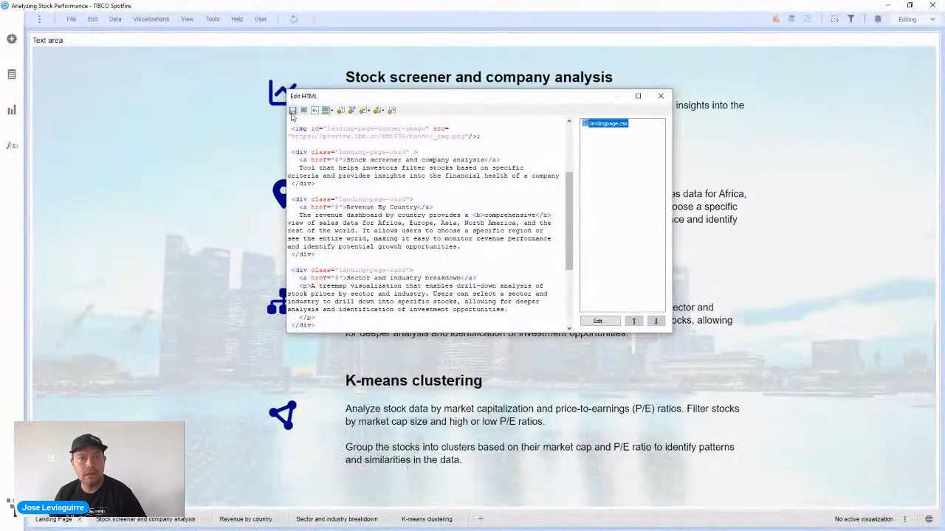
Step: Save the HTML, replace all the code of the landingpage.css script with the copied JavaScript, and close the editor
{"action": "left_click", "coordinate": [291, 113]}
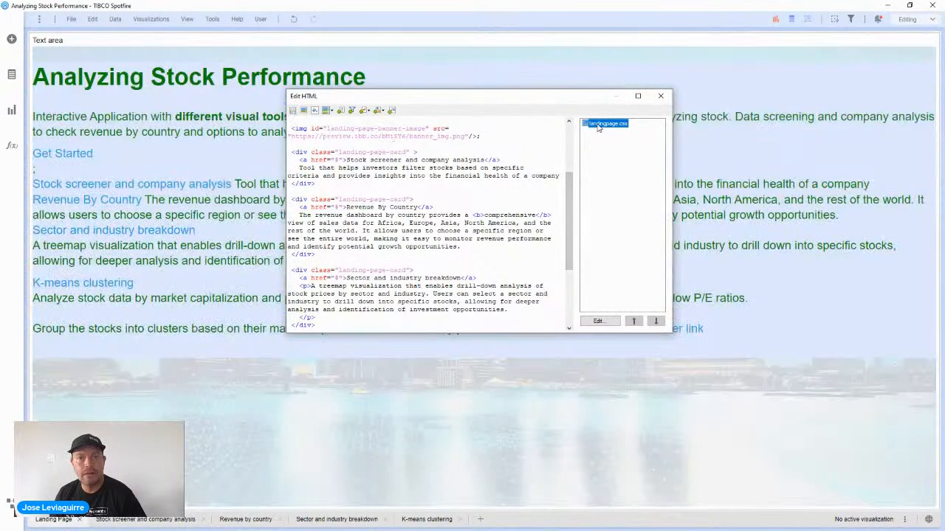
{"action": "double_click", "coordinate": [598, 127]}
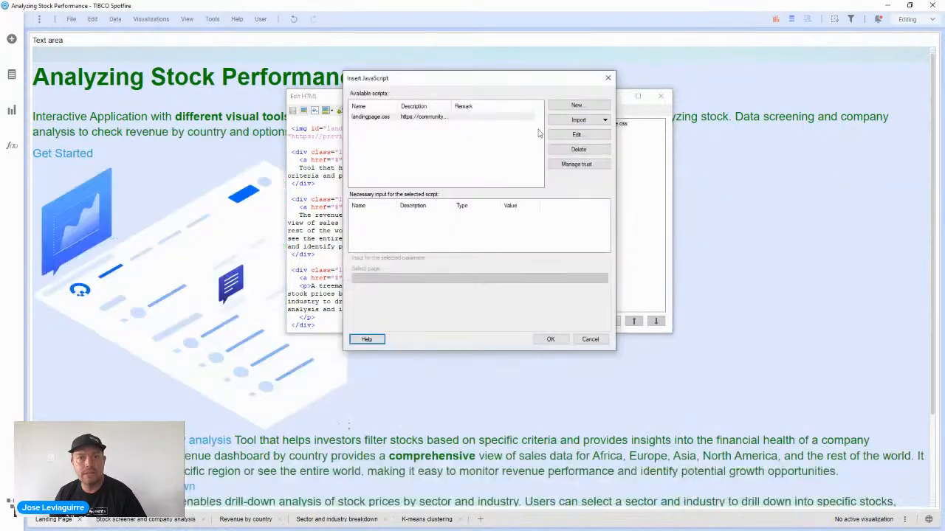
{"action": "left_click", "coordinate": [576, 136]}
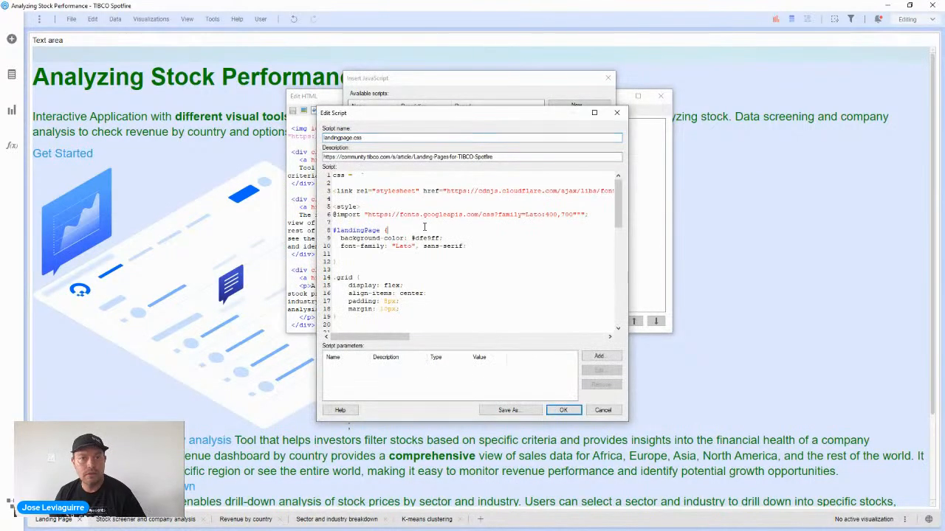
{"action": "key", "text": "ctrl+a"}
{"action": "key", "text": "ctrl+v"}
{"action": "left_click", "coordinate": [562, 410]}
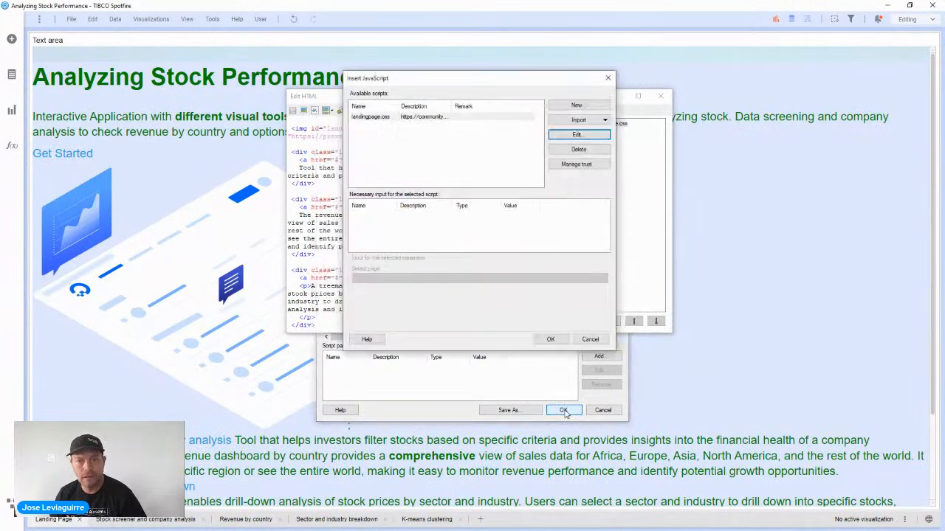
{"action": "left_click", "coordinate": [550, 339]}
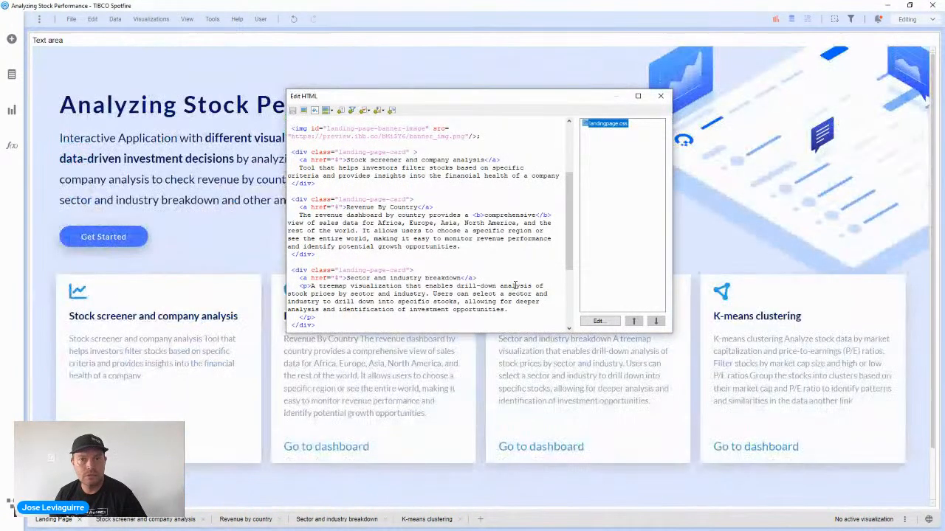
{"action": "left_click", "coordinate": [662, 98]}
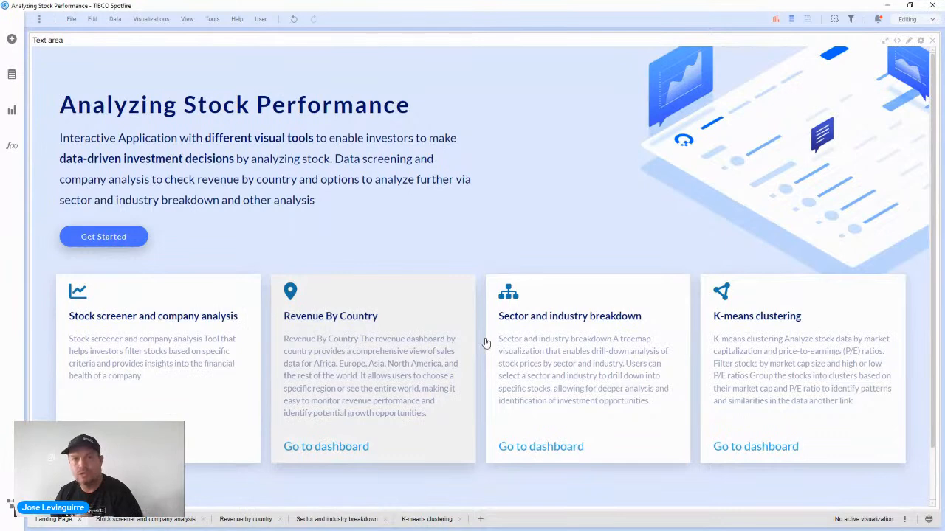
Step: In the text area's HTML, start a link action control with display text "Stock screener and company analysis" in place of the first card's anchor
{"action": "right_click", "coordinate": [353, 215]}
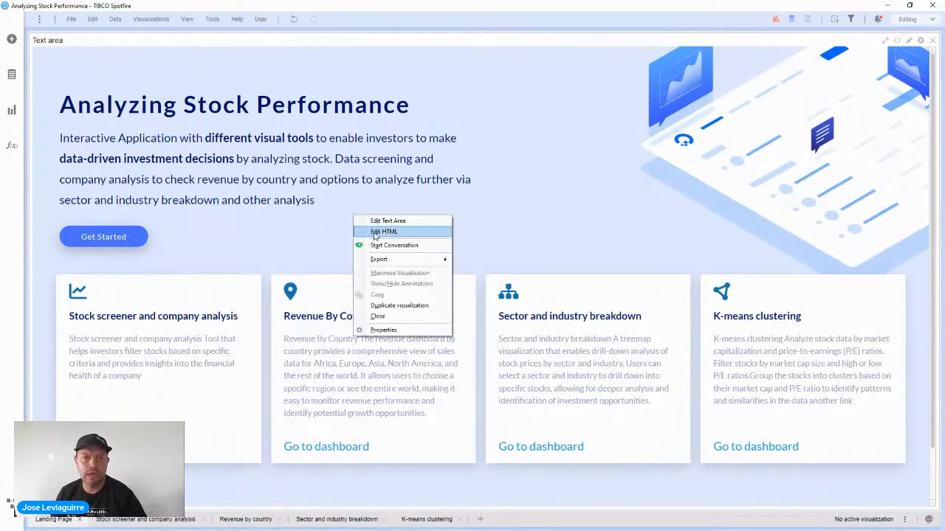
{"action": "left_click", "coordinate": [376, 232]}
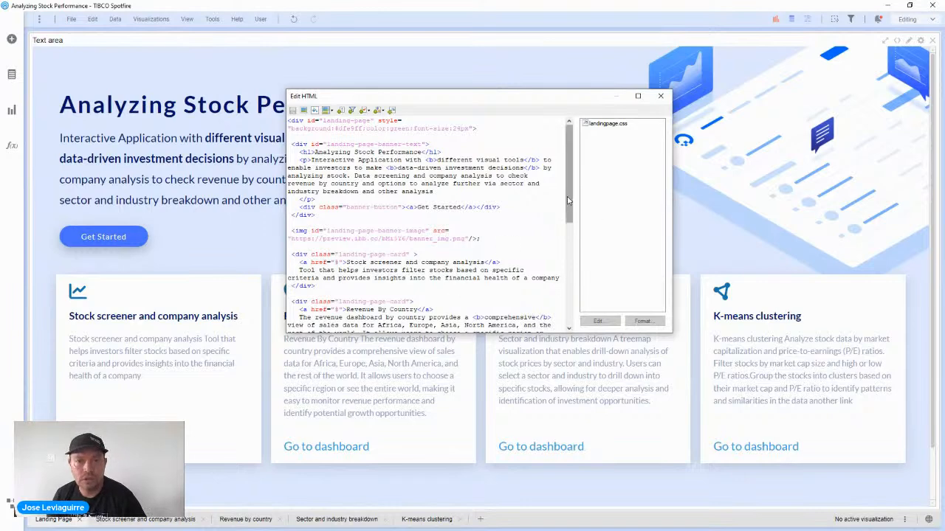
{"action": "left_click_drag", "start_coordinate": [569, 199], "coordinate": [566, 246]}
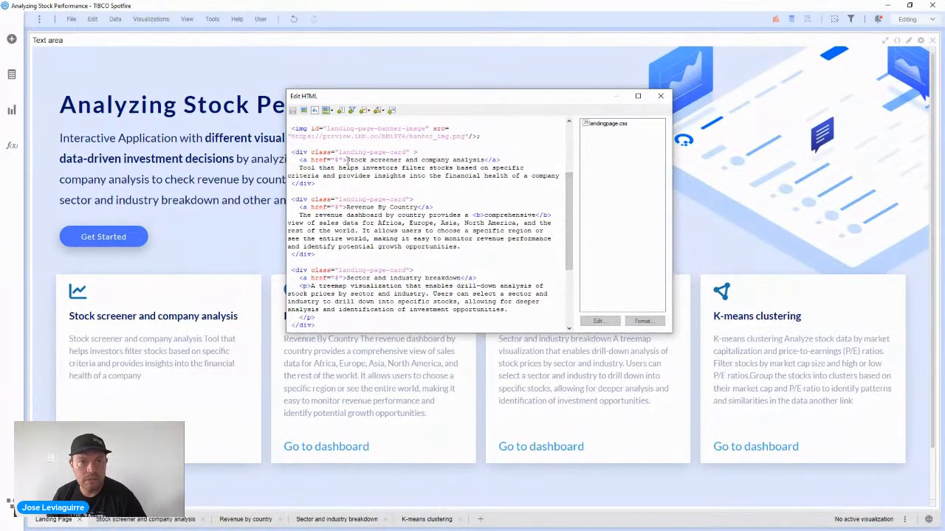
{"action": "left_click_drag", "start_coordinate": [346, 159], "coordinate": [299, 158]}
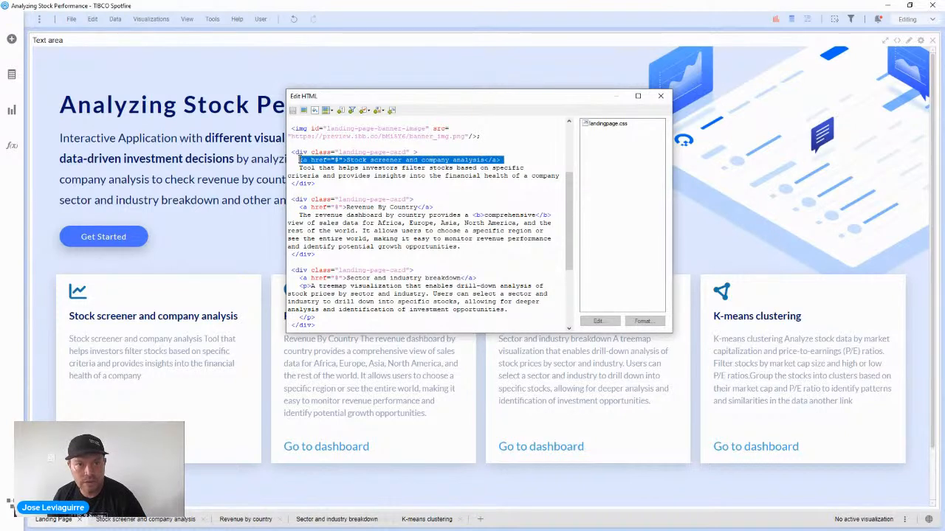
{"action": "left_click", "coordinate": [340, 110]}
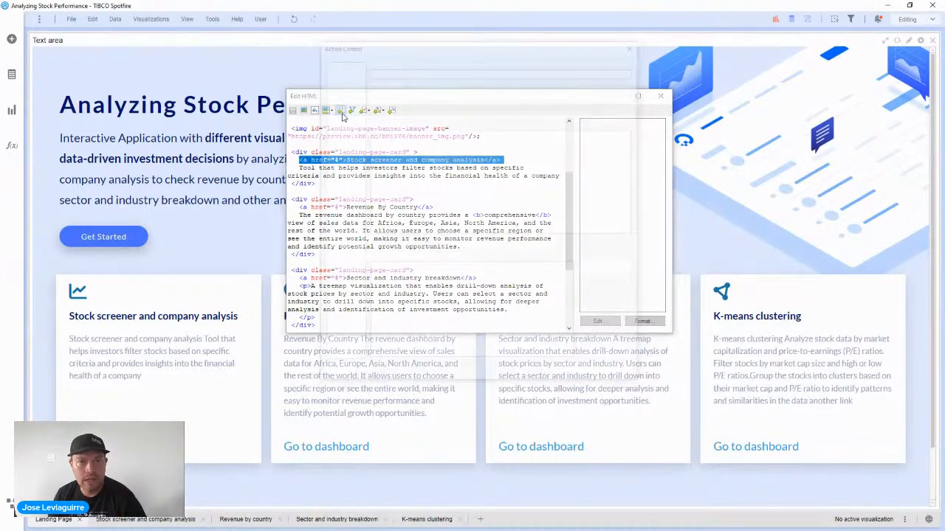
{"action": "left_click", "coordinate": [403, 91]}
{"action": "left_click", "coordinate": [404, 107]}
{"action": "type", "text": "Stock screener and company analysis"}
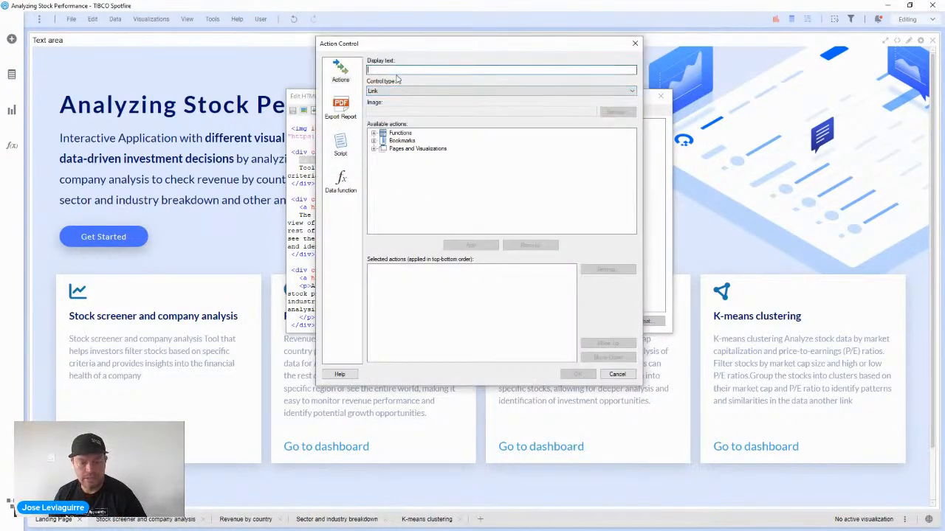
Step: Add navigation to the Stock screener and company analysis page as the control's action and insert the control
{"action": "left_click", "coordinate": [373, 149]}
{"action": "left_click", "coordinate": [422, 164]}
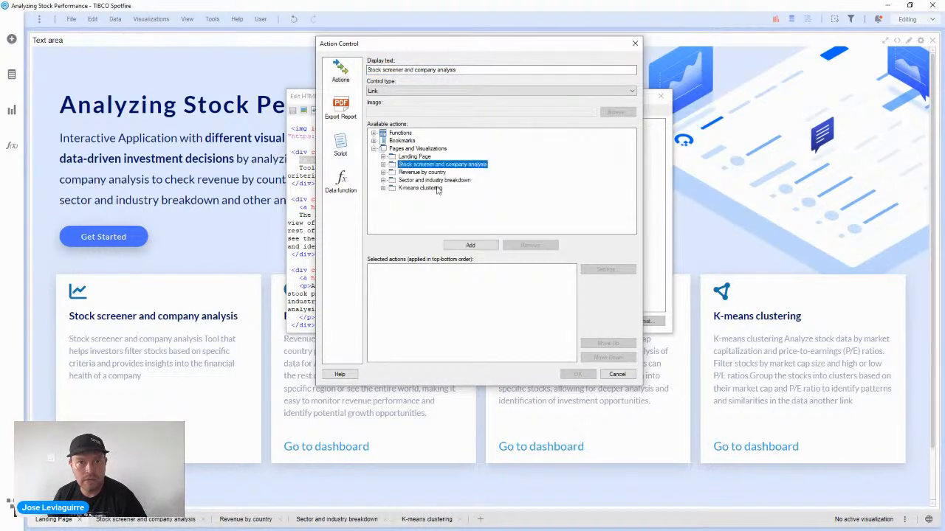
{"action": "left_click", "coordinate": [472, 245]}
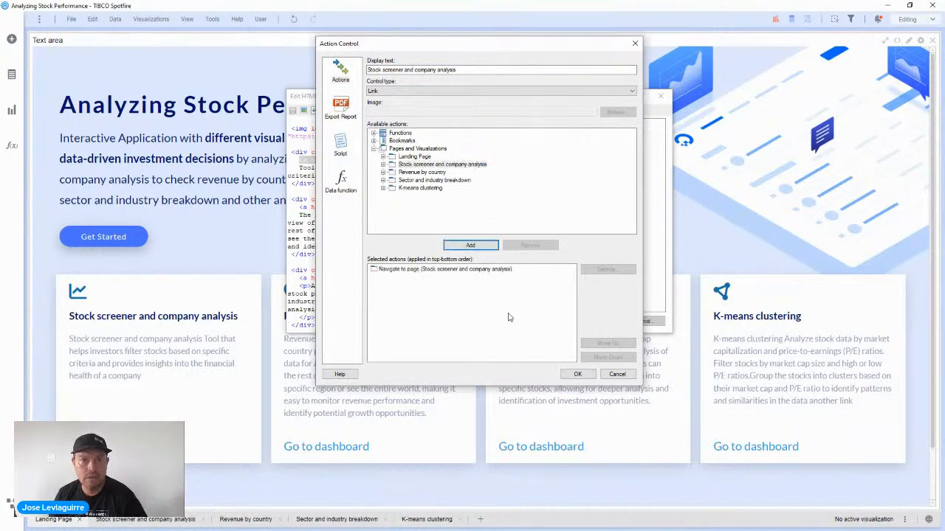
{"action": "left_click", "coordinate": [578, 374]}
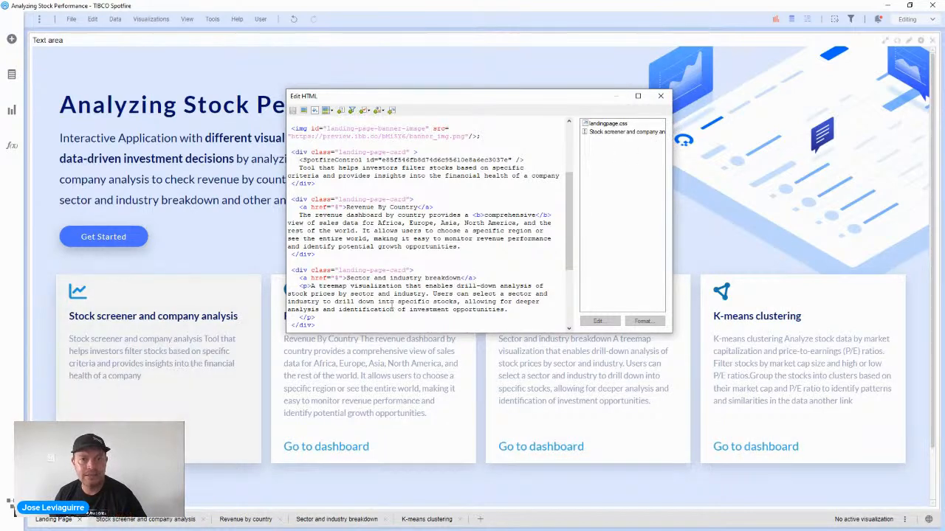
Step: Try the first card's link on the landing page and close the HTML editor
{"action": "left_click", "coordinate": [149, 366]}
{"action": "left_click", "coordinate": [172, 361]}
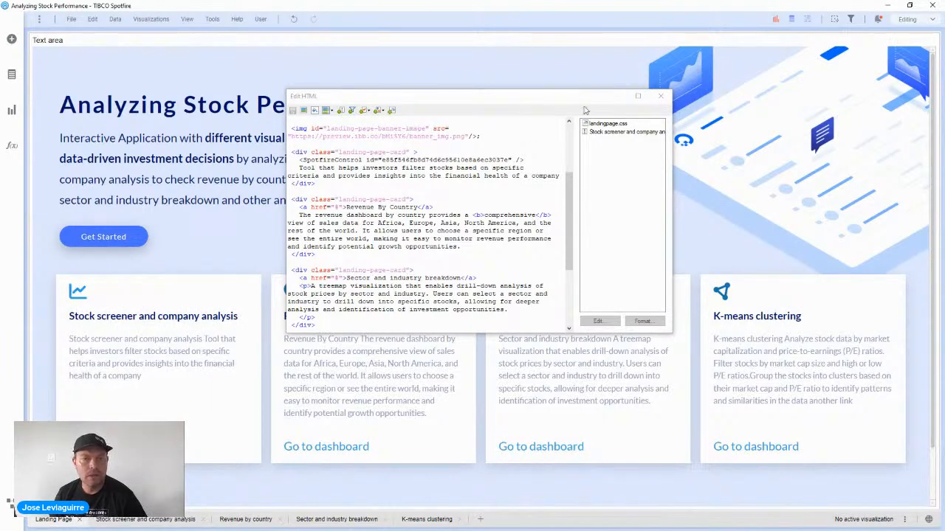
{"action": "left_click_drag", "start_coordinate": [577, 101], "coordinate": [604, 101]}
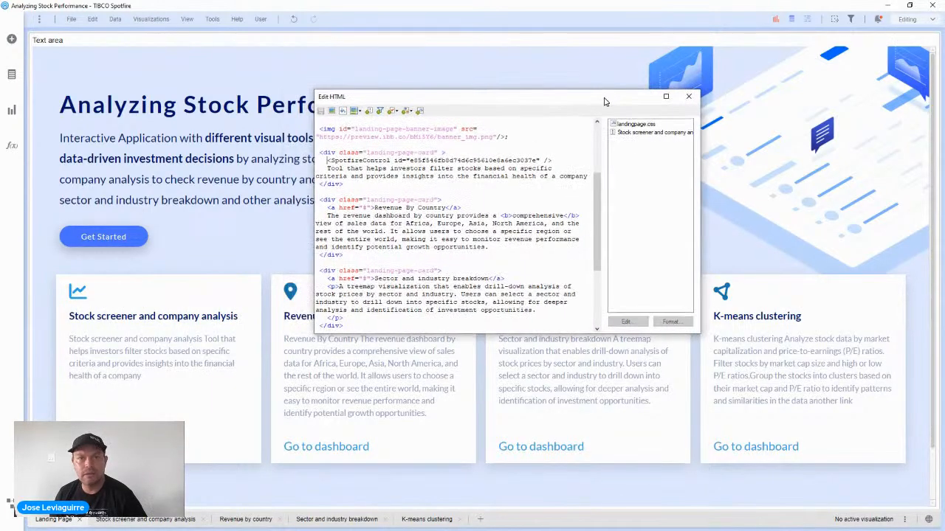
{"action": "left_click", "coordinate": [688, 96]}
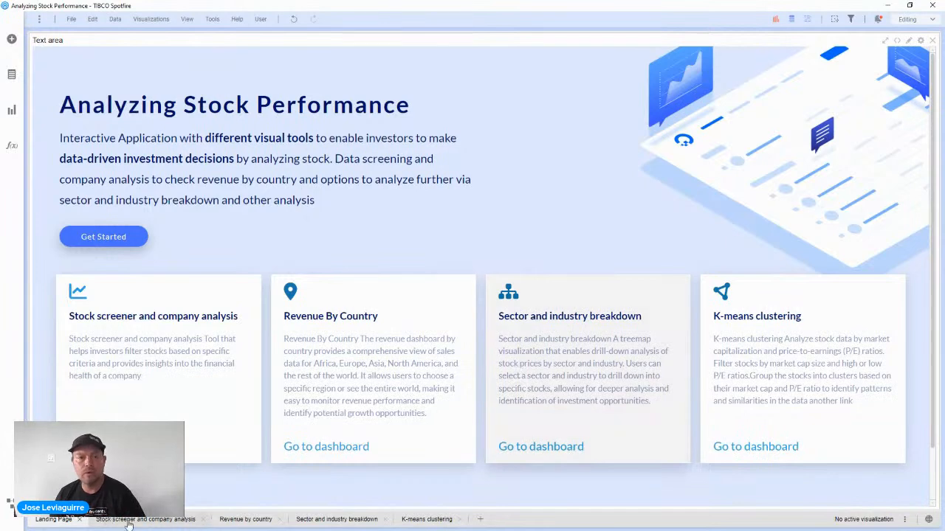
Step: Open the Stock screener and company analysis page and set the page navigation to Off
{"action": "left_click", "coordinate": [177, 519]}
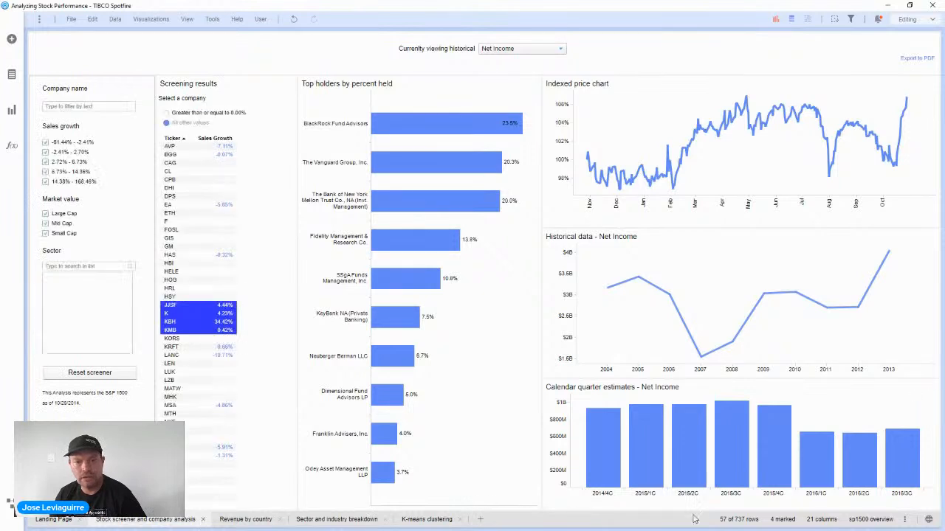
{"action": "right_click", "coordinate": [525, 519]}
{"action": "mouse_move", "coordinate": [547, 526]}
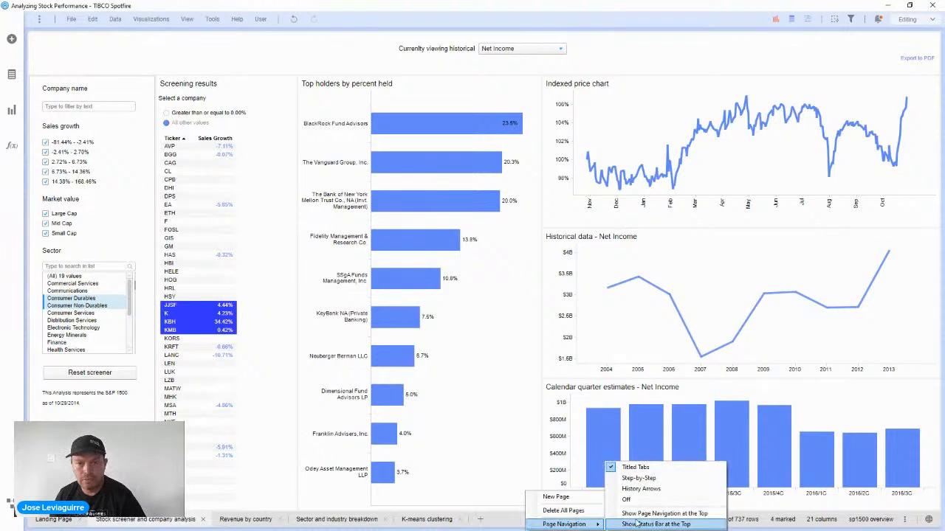
{"action": "left_click", "coordinate": [626, 500]}
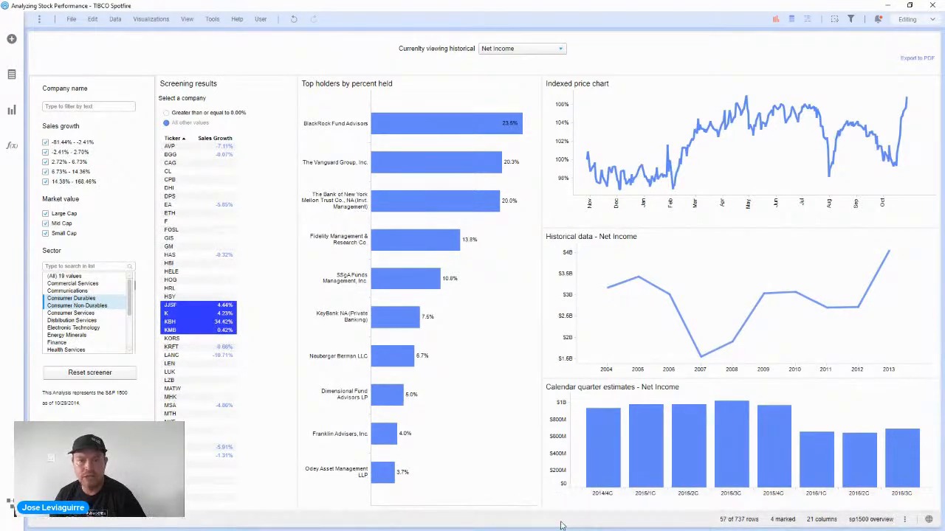
Step: Set the page navigation back to Titled Tabs
{"action": "right_click", "coordinate": [562, 525]}
{"action": "mouse_move", "coordinate": [592, 506]}
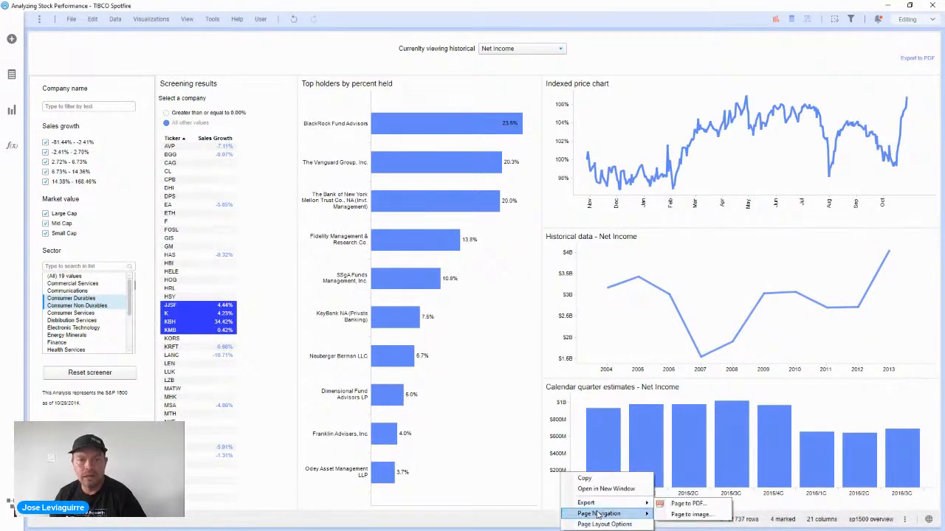
{"action": "left_click", "coordinate": [695, 469]}
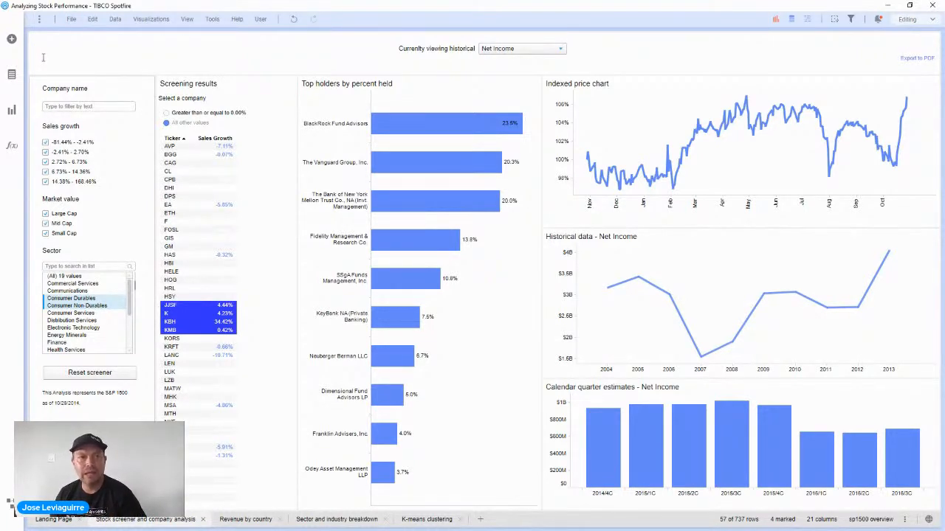
Step: Open the Landing Page's text area HTML for editing and locate the first card's Spotfire control in the markup
{"action": "left_click", "coordinate": [55, 519]}
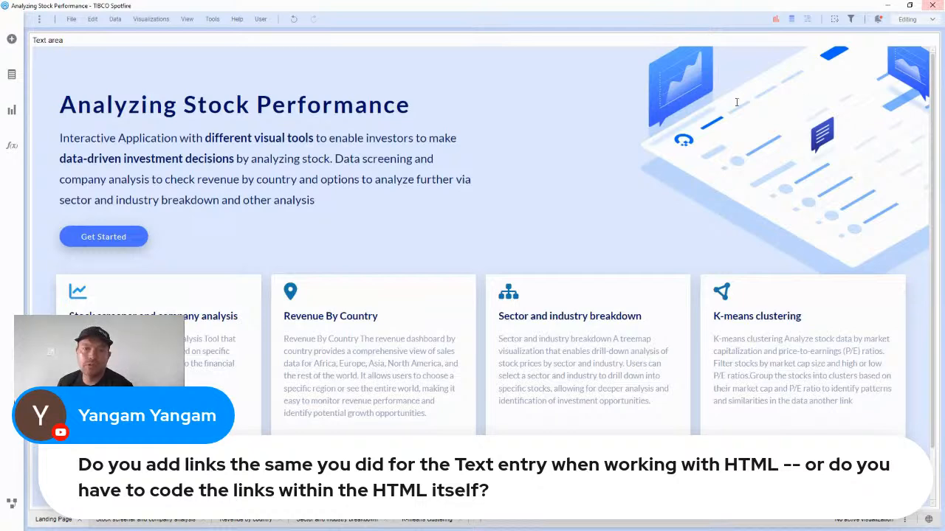
{"action": "right_click", "coordinate": [446, 191]}
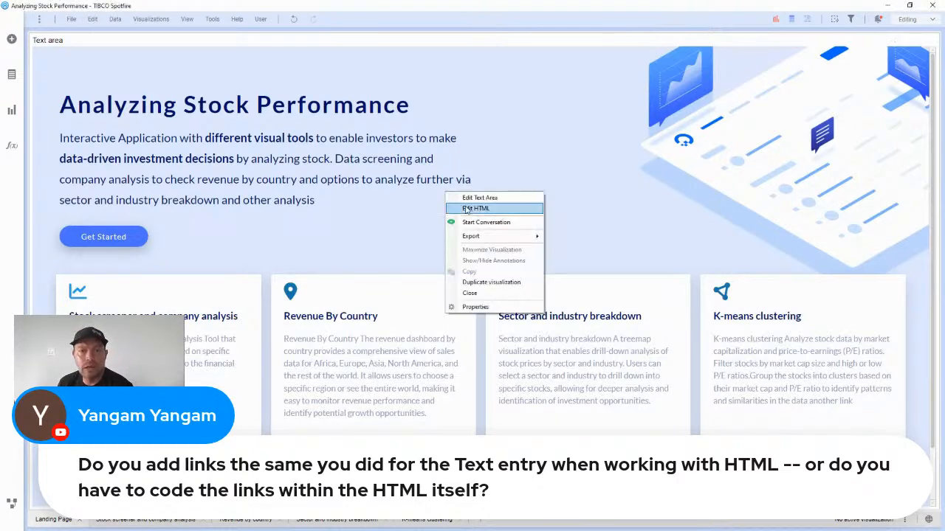
{"action": "left_click", "coordinate": [473, 207]}
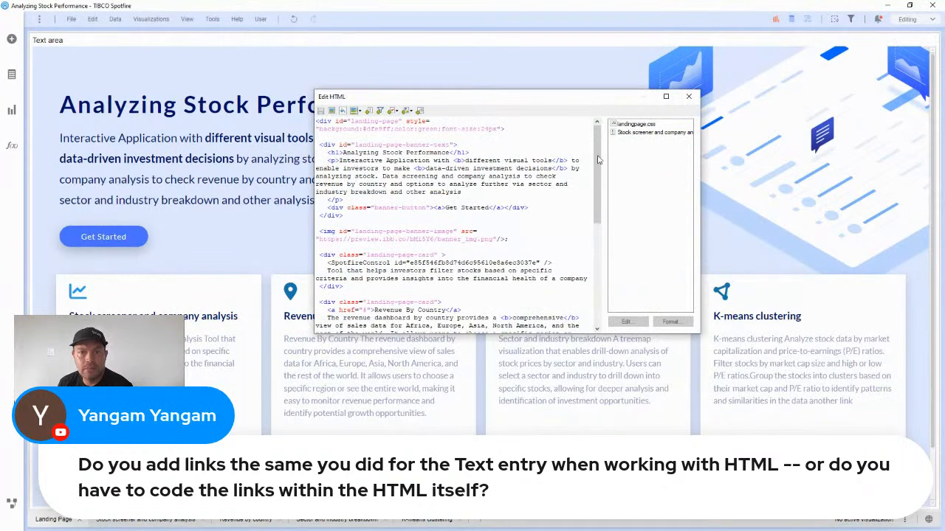
{"action": "left_click_drag", "start_coordinate": [596, 156], "coordinate": [586, 186]}
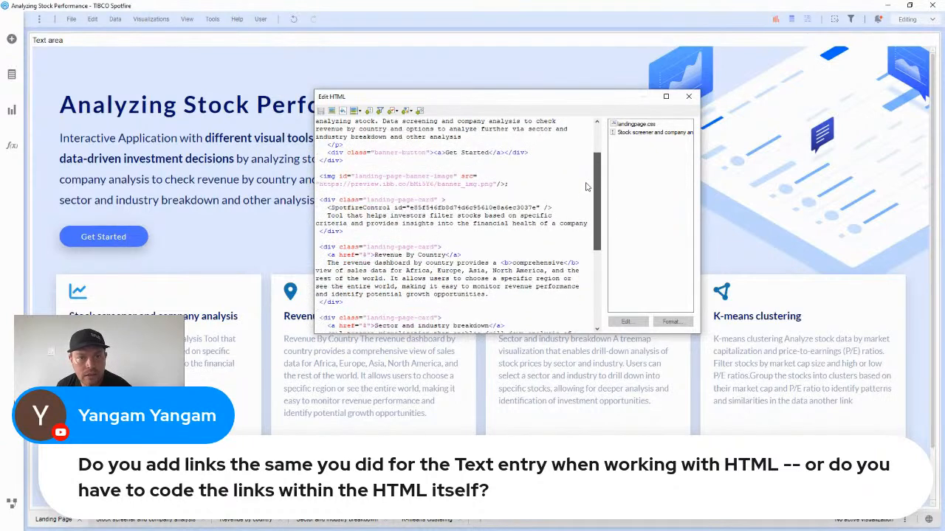
{"action": "left_click_drag", "start_coordinate": [328, 207], "coordinate": [487, 201]}
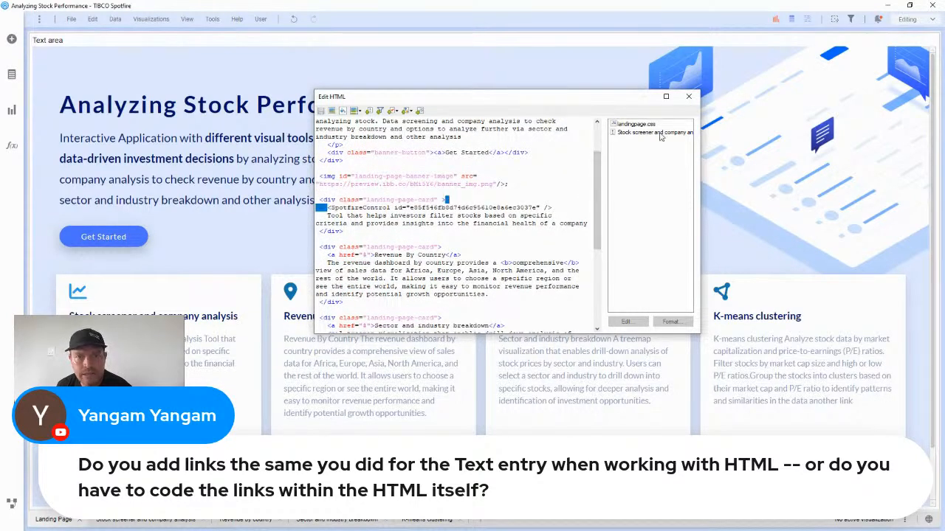
{"action": "left_click", "coordinate": [660, 134]}
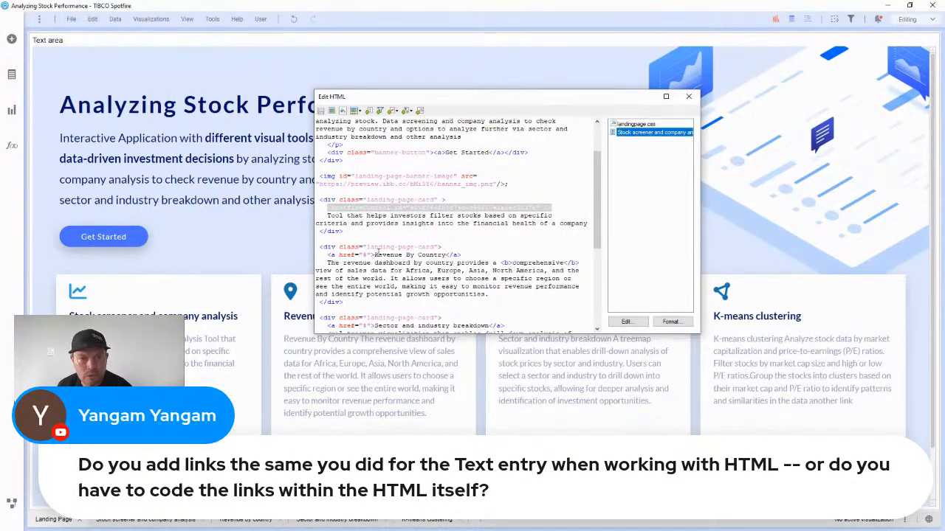
Step: Insert a link-type action control with the display text Revenue By Country that navigates to the Revenue by country page
{"action": "left_click_drag", "start_coordinate": [375, 255], "coordinate": [329, 255]}
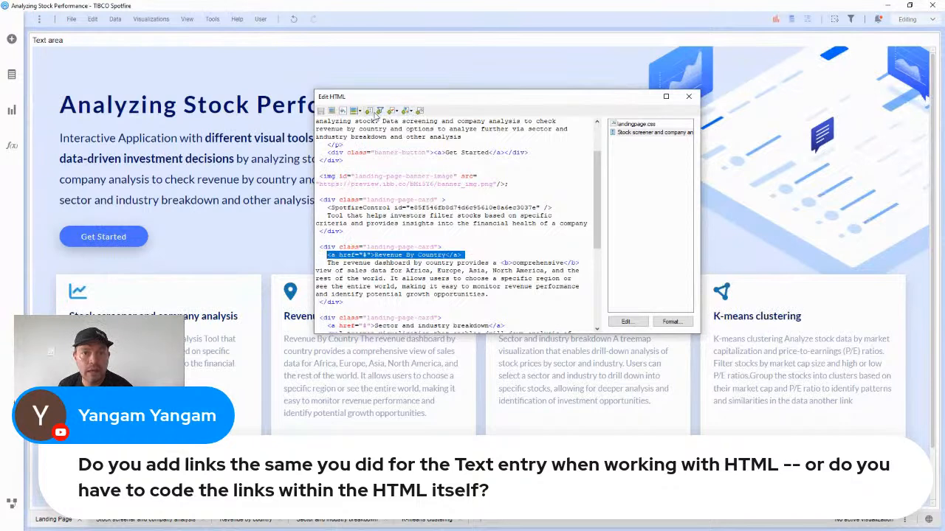
{"action": "left_click", "coordinate": [370, 111]}
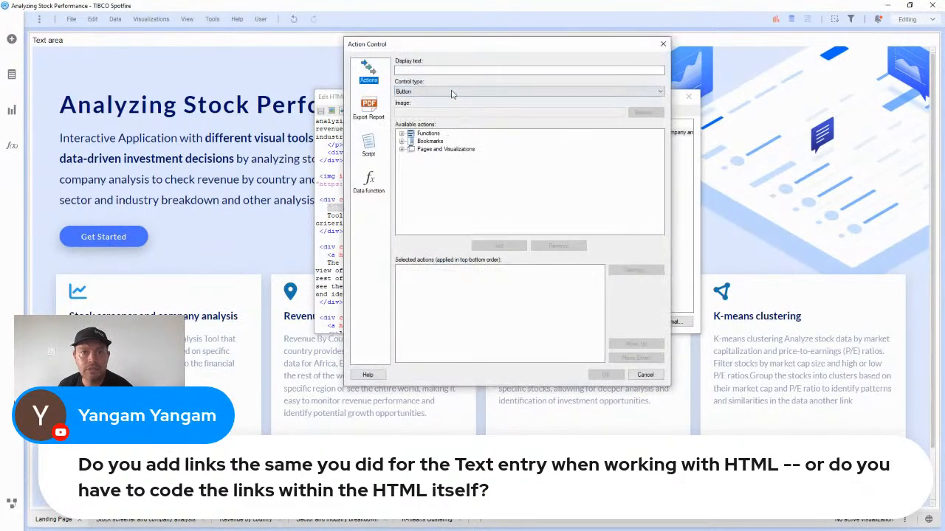
{"action": "scroll", "coordinate": [450, 91], "scroll_direction": "down", "scroll_amount": 1}
{"action": "left_click", "coordinate": [437, 72]}
{"action": "type", "text": "Revenue By Country"}
{"action": "left_click", "coordinate": [402, 149]}
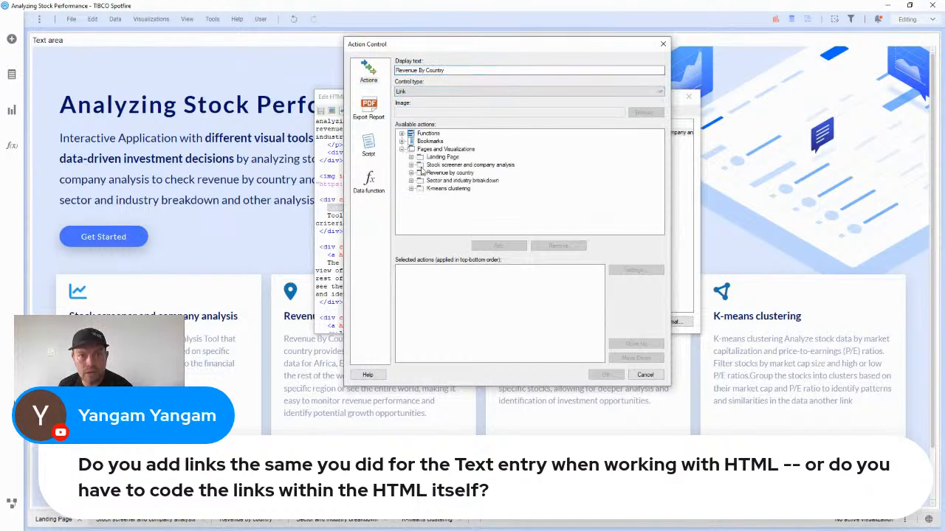
{"action": "left_click", "coordinate": [449, 173]}
{"action": "left_click", "coordinate": [499, 245]}
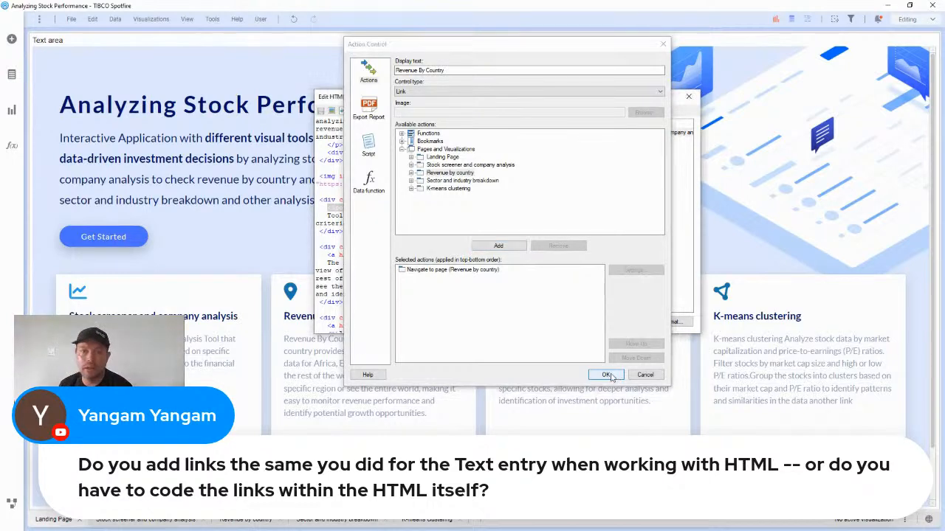
{"action": "left_click", "coordinate": [606, 375]}
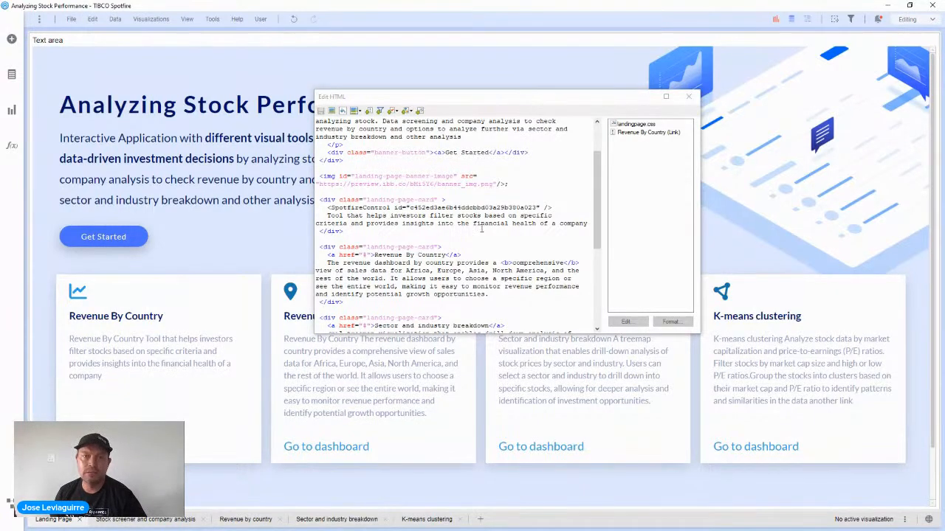
Step: Enlarge the HTML editor, review the markup of the landing page cards and their links, and close the editor
{"action": "scroll", "coordinate": [481, 229], "scroll_direction": "up", "scroll_amount": 2, "text": "ctrl"}
{"action": "double_click", "coordinate": [577, 99]}
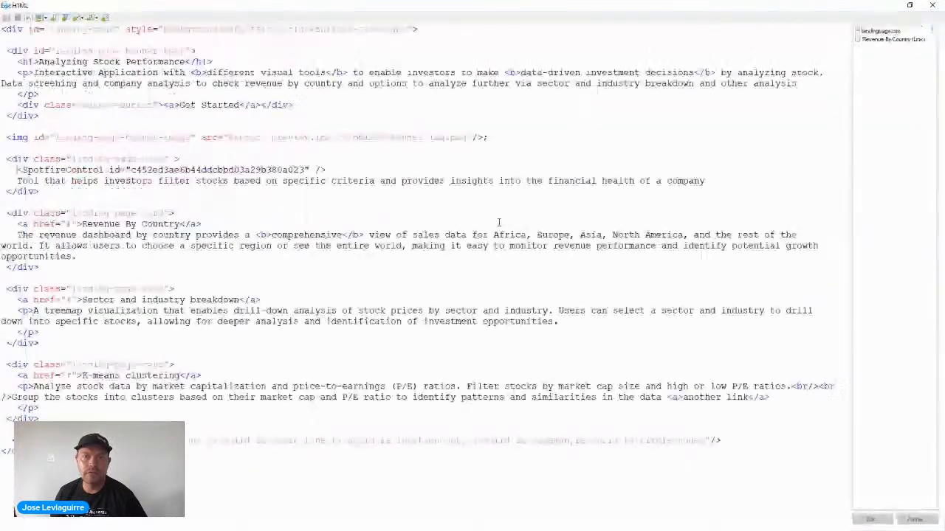
{"action": "scroll", "coordinate": [484, 218], "scroll_direction": "up", "scroll_amount": 1, "text": "ctrl"}
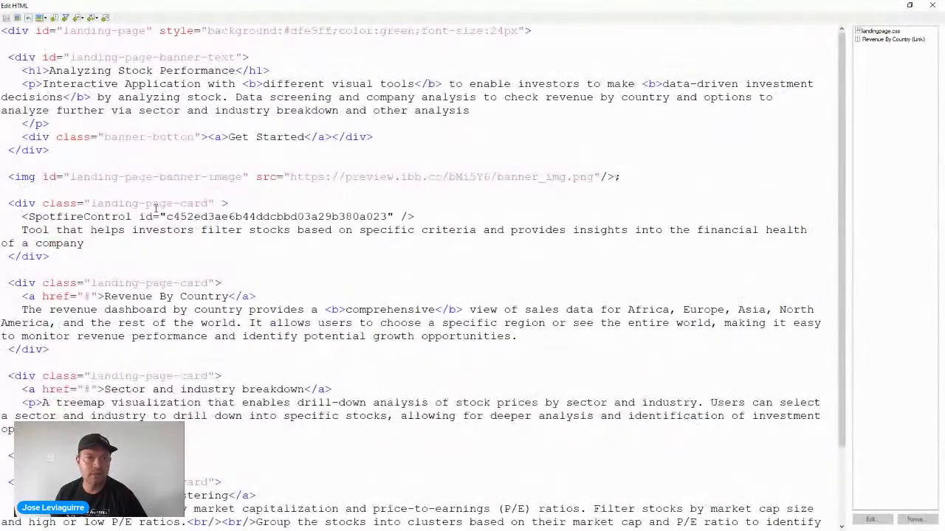
{"action": "scroll", "coordinate": [125, 231], "scroll_direction": "down", "scroll_amount": 2}
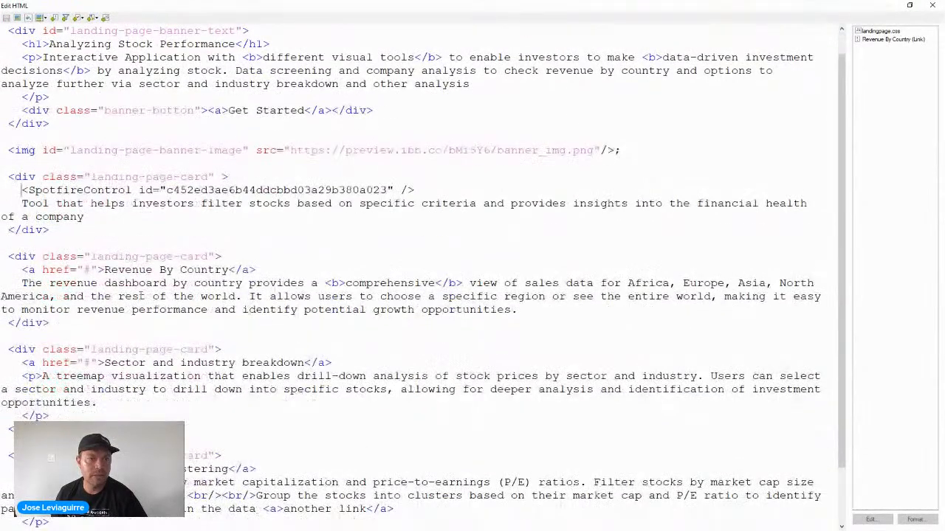
{"action": "left_click_drag", "start_coordinate": [22, 337], "coordinate": [372, 334]}
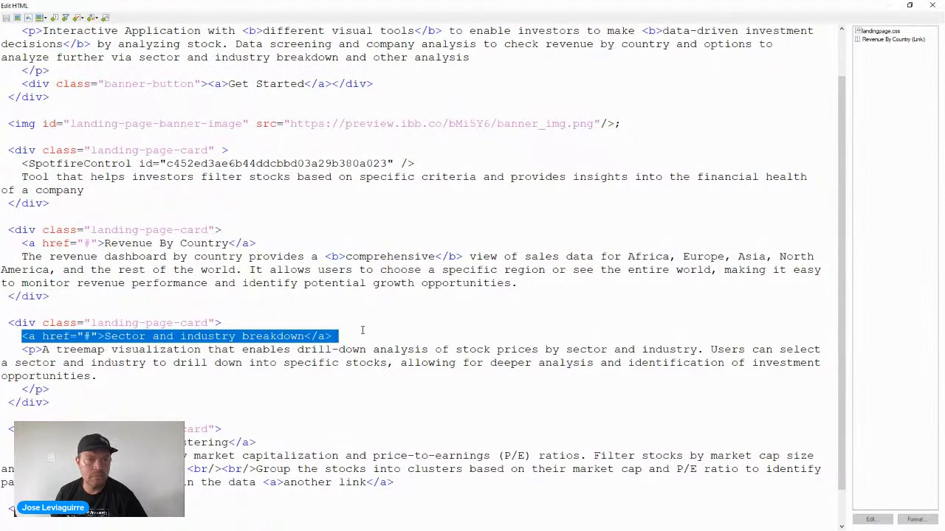
{"action": "scroll", "coordinate": [363, 329], "scroll_direction": "up", "scroll_amount": 1}
{"action": "triple_click", "coordinate": [294, 193]}
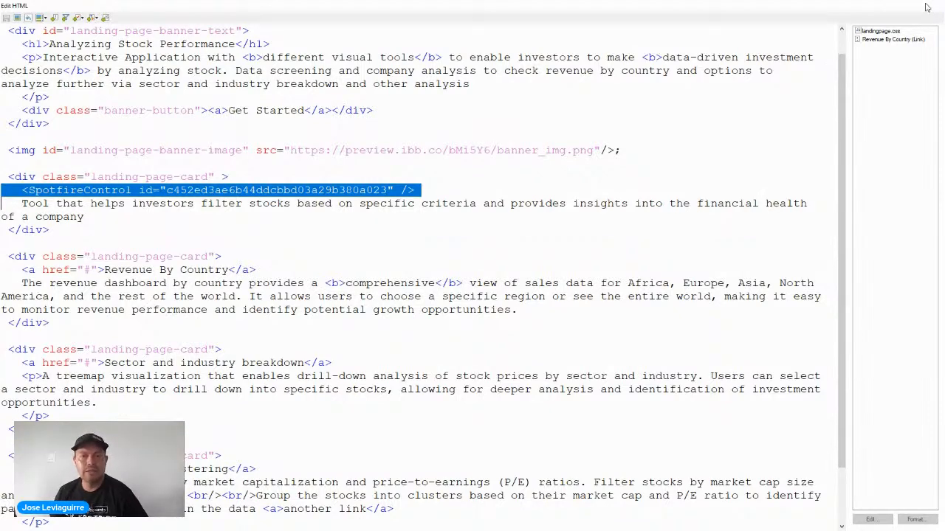
{"action": "left_click", "coordinate": [927, 7]}
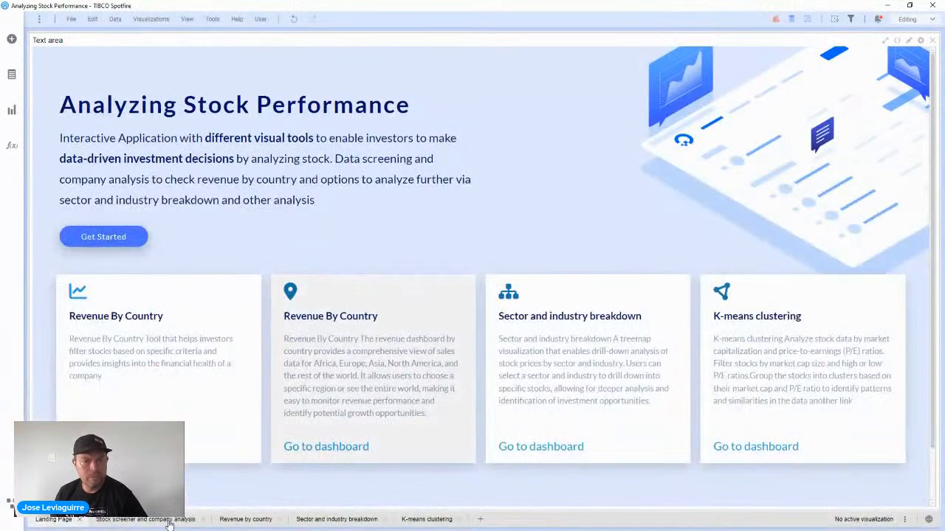
Step: Add a new page after K-means clustering and name it Config
{"action": "left_click", "coordinate": [129, 161]}
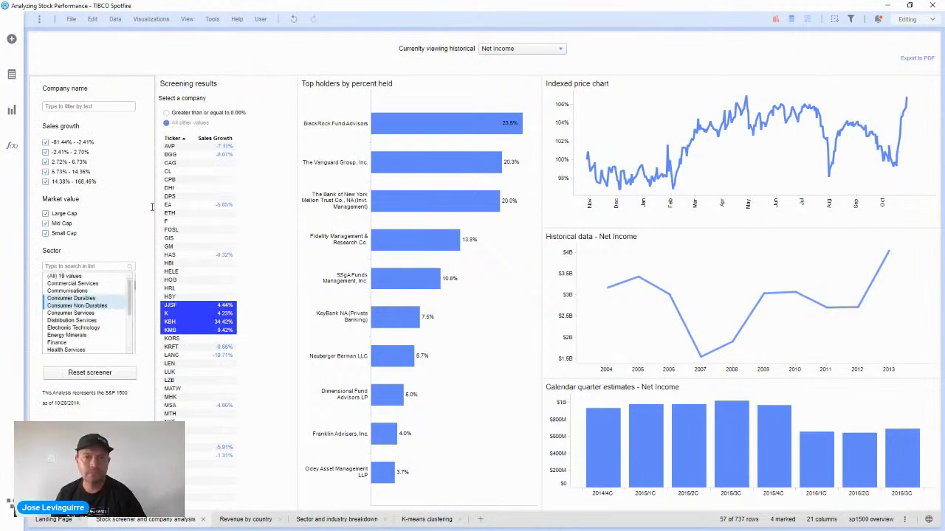
{"action": "left_click", "coordinate": [481, 521]}
{"action": "double_click", "coordinate": [481, 519]}
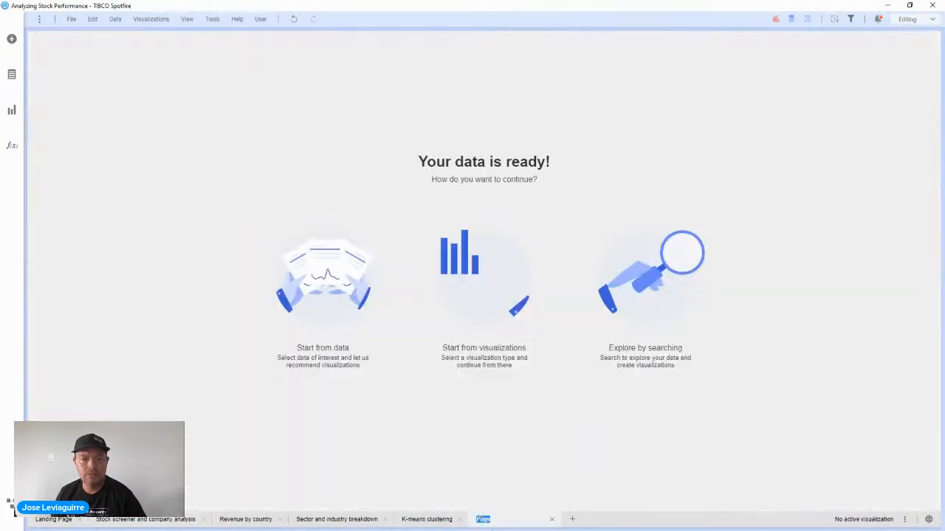
{"action": "type", "text": "Config"}
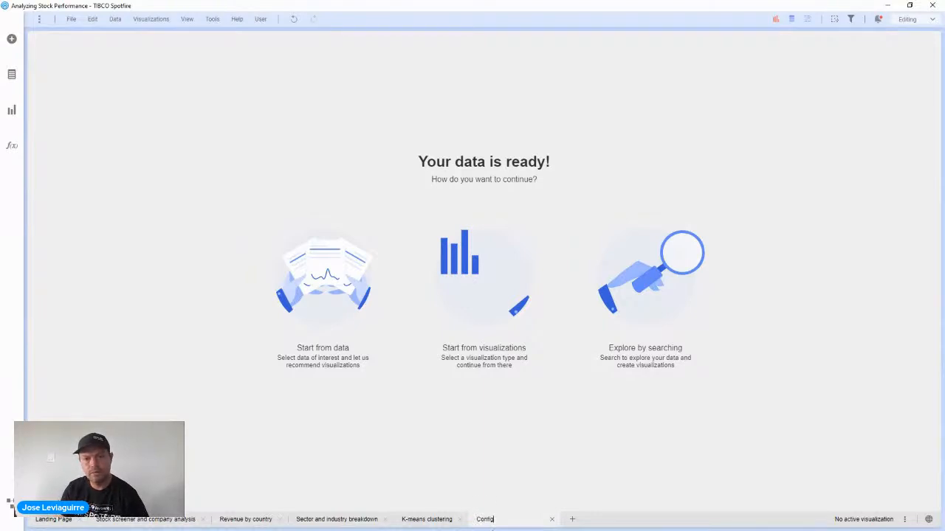
{"action": "key", "text": "Return"}
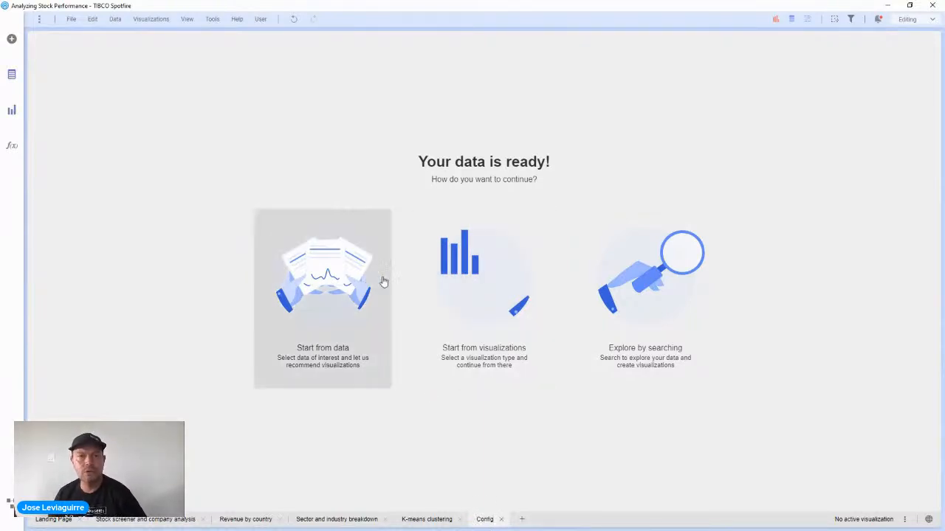
Step: Switch to the browser and open the JavaScript Icon Menu for TIBCO Spotfire article, reloading its page
{"action": "left_click", "coordinate": [807, 21]}
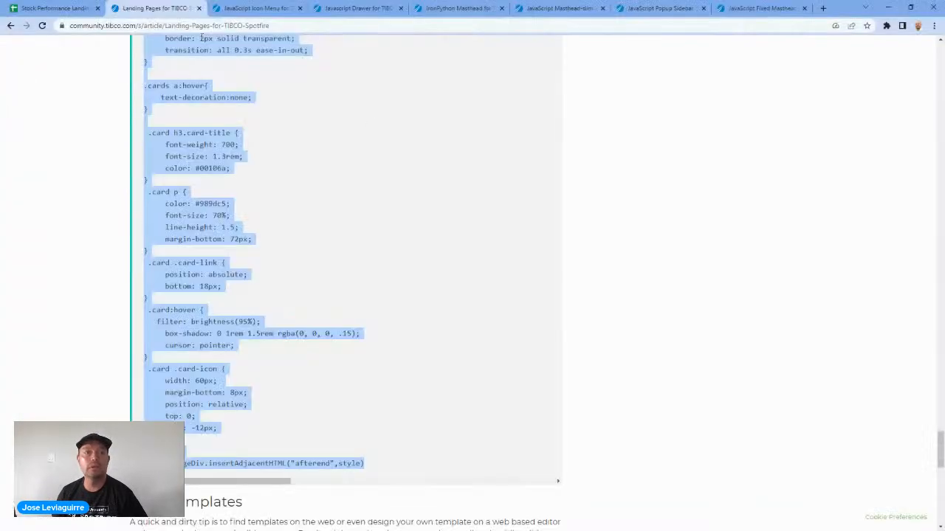
{"action": "left_click", "coordinate": [256, 10]}
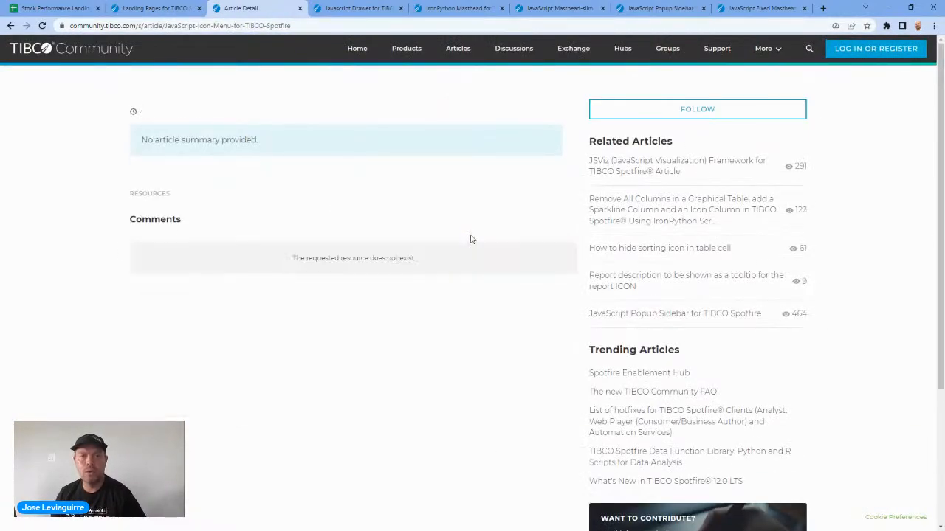
{"action": "left_click", "coordinate": [42, 25]}
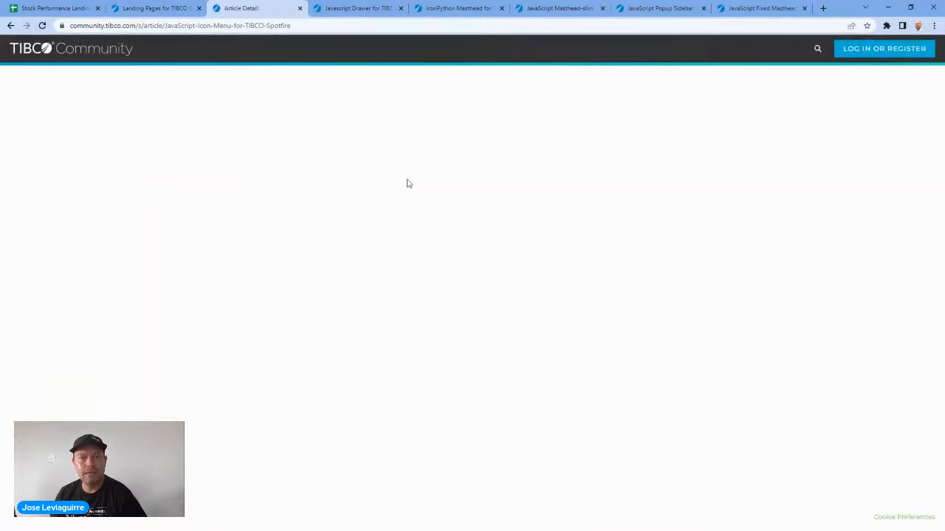
Step: Copy the entire icon menu script from the article's JavaScript section
{"action": "scroll", "coordinate": [396, 249], "scroll_direction": "down", "scroll_amount": 1}
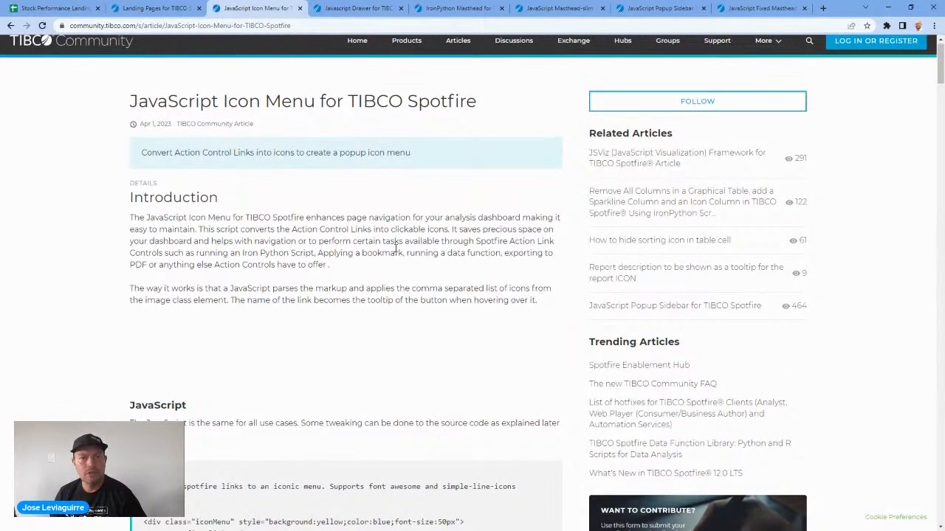
{"action": "scroll", "coordinate": [396, 249], "scroll_direction": "down", "scroll_amount": 2}
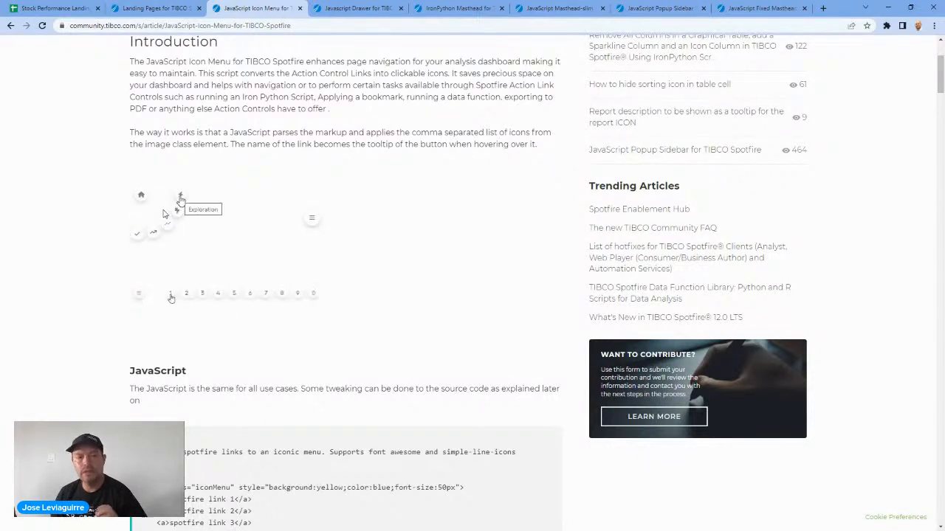
{"action": "scroll", "coordinate": [165, 214], "scroll_direction": "down", "scroll_amount": 1}
{"action": "scroll", "coordinate": [165, 214], "scroll_direction": "down", "scroll_amount": 3}
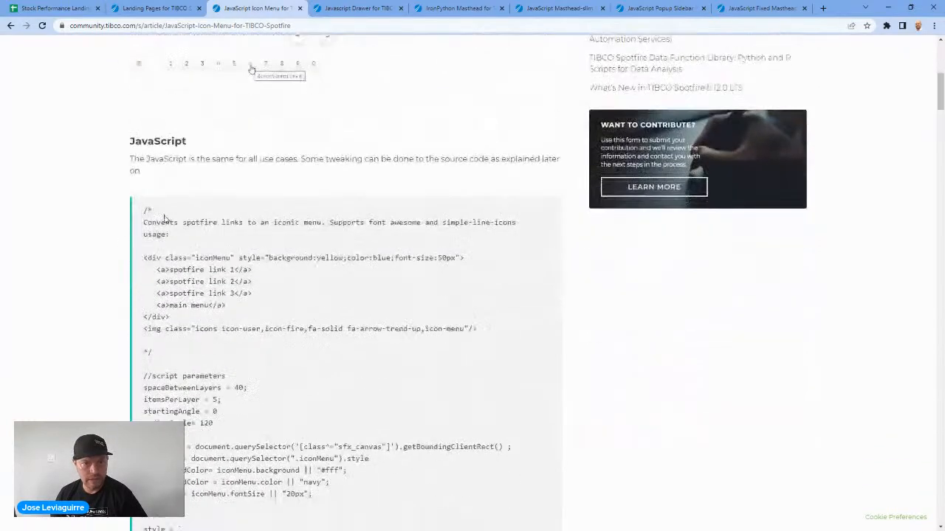
{"action": "scroll", "coordinate": [165, 219], "scroll_direction": "down", "scroll_amount": 1}
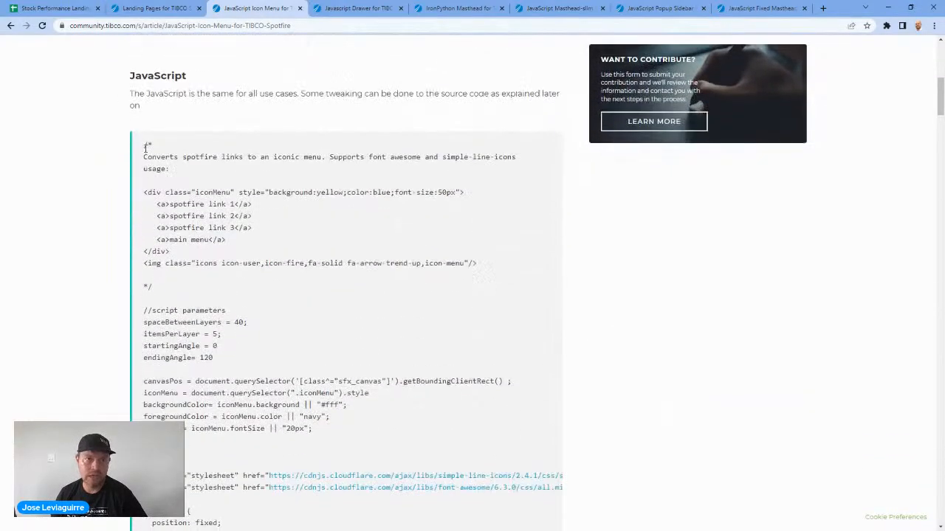
{"action": "left_click_drag", "start_coordinate": [145, 146], "coordinate": [214, 349]}
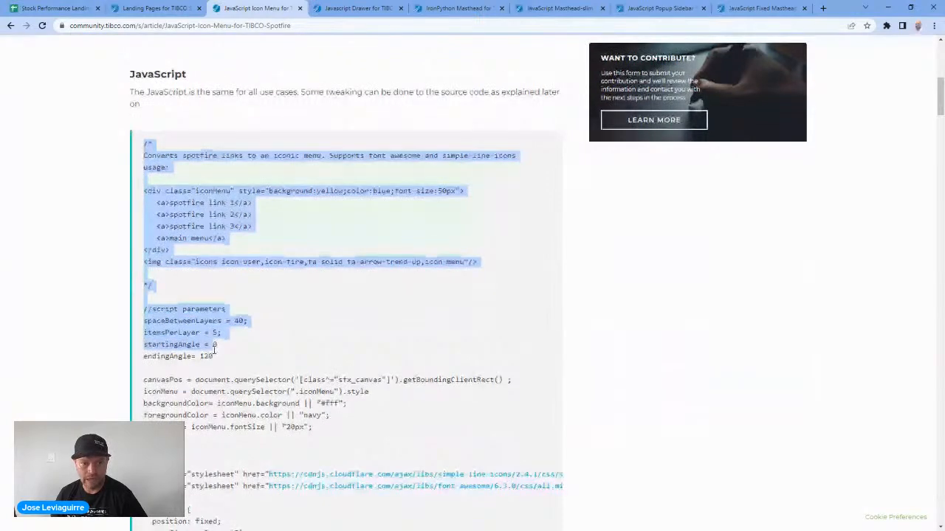
{"action": "scroll", "coordinate": [214, 350], "scroll_direction": "down", "scroll_amount": 10}
{"action": "left_click_drag", "start_coordinate": [214, 350], "coordinate": [214, 376]}
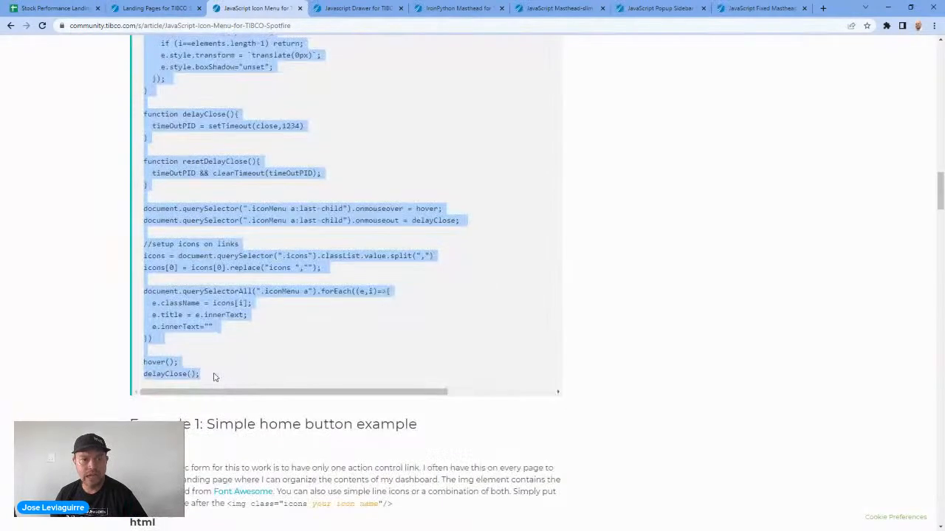
{"action": "right_click", "coordinate": [194, 297]}
{"action": "left_click", "coordinate": [219, 303]}
Step: Examine the HTML of Example 1, the simple home button, including its action control link placeholder and icon classes
{"action": "scroll", "coordinate": [354, 327], "scroll_direction": "down", "scroll_amount": 4}
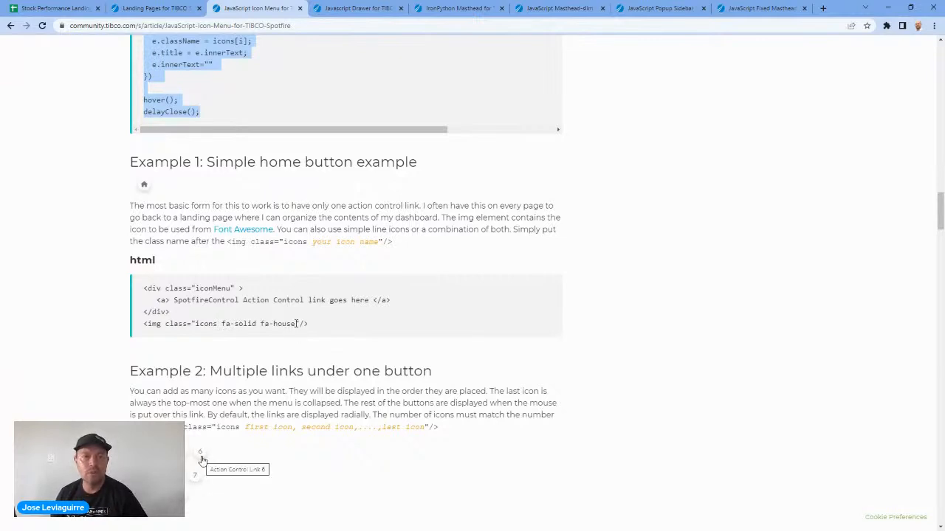
{"action": "left_click_drag", "start_coordinate": [154, 302], "coordinate": [393, 304]}
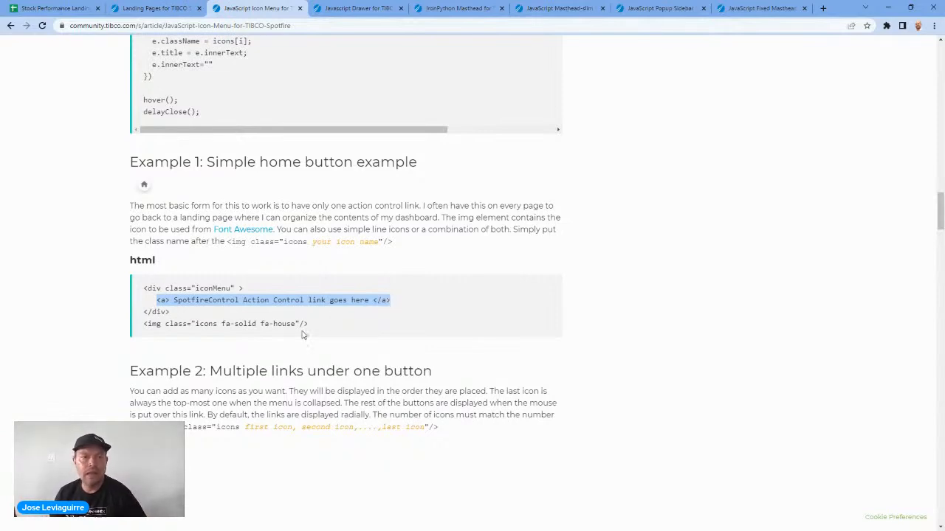
{"action": "left_click_drag", "start_coordinate": [296, 325], "coordinate": [204, 324]}
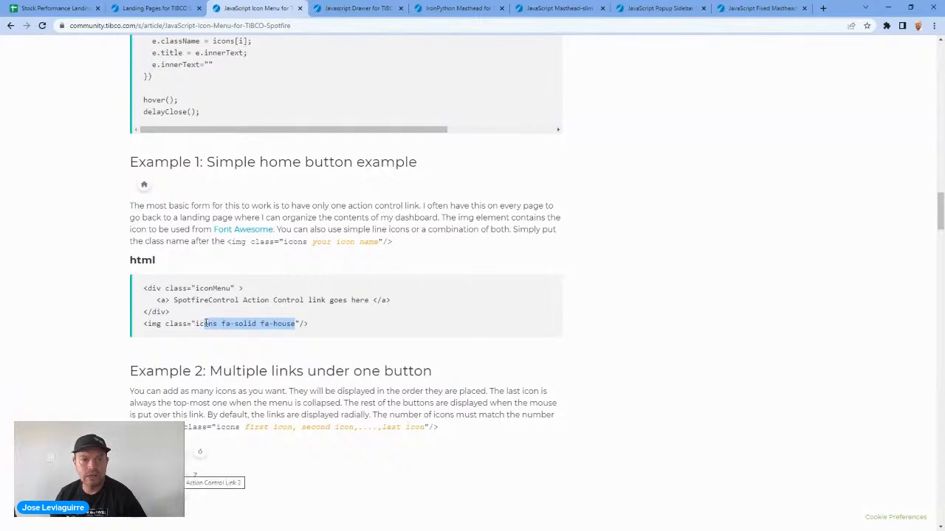
{"action": "left_click", "coordinate": [206, 326]}
{"action": "double_click", "coordinate": [206, 326]}
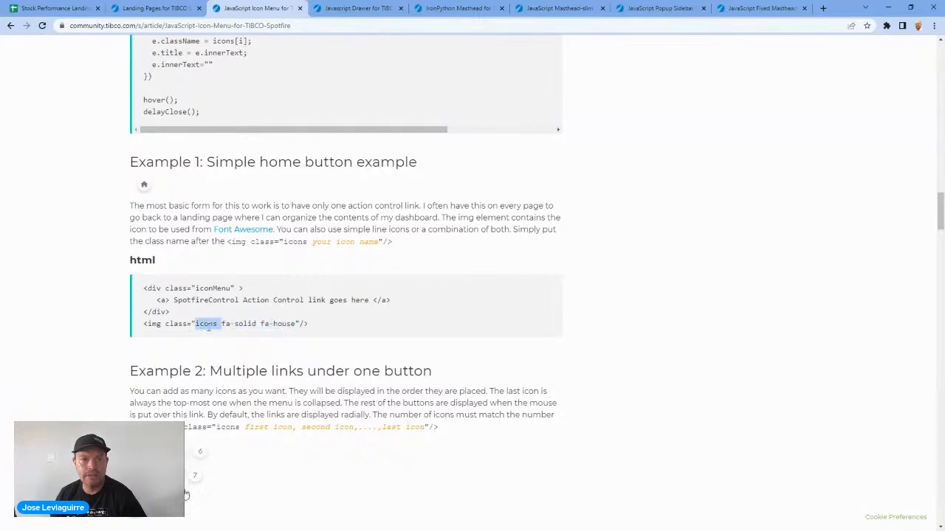
{"action": "left_click_drag", "start_coordinate": [221, 325], "coordinate": [296, 324]}
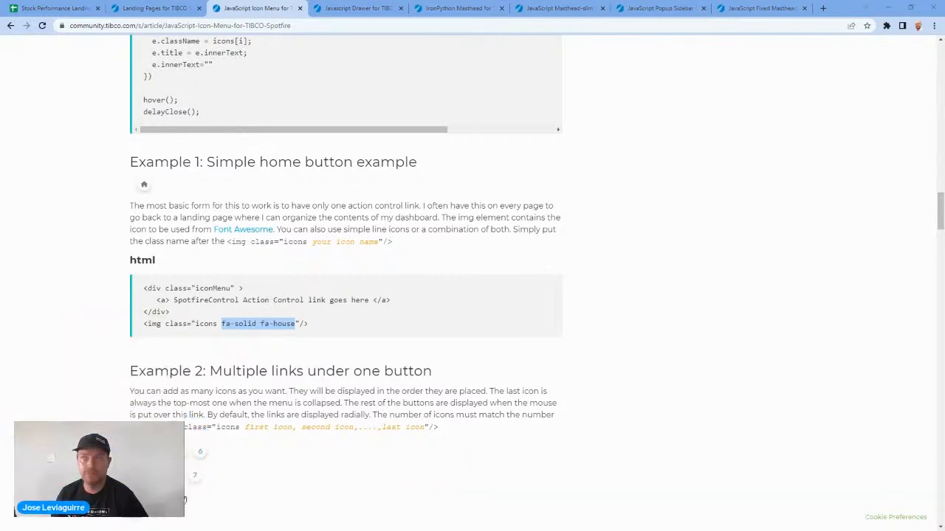
Step: Examine Example 2's multi-link menu, its script parameters and HTML markup, and the start of the Example 3 layout section
{"action": "scroll", "coordinate": [502, 304], "scroll_direction": "down", "scroll_amount": 2}
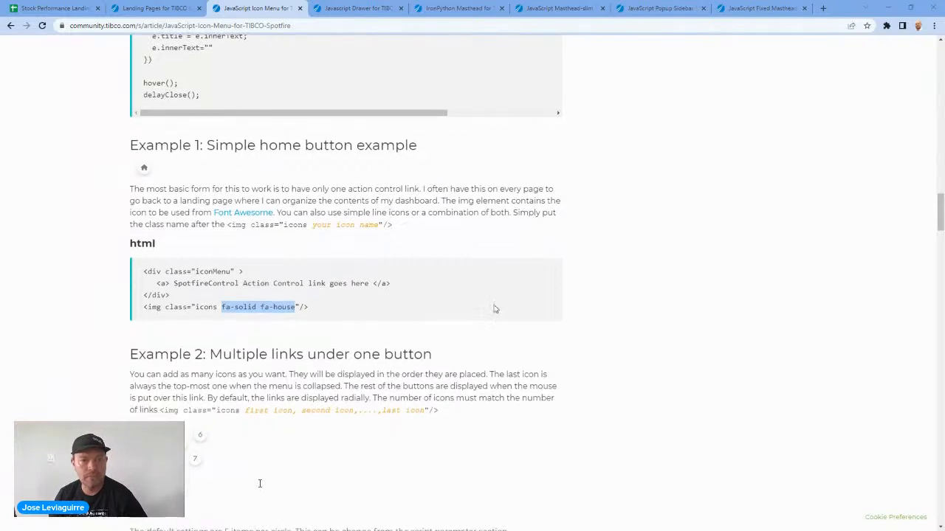
{"action": "scroll", "coordinate": [495, 309], "scroll_direction": "down", "scroll_amount": 3}
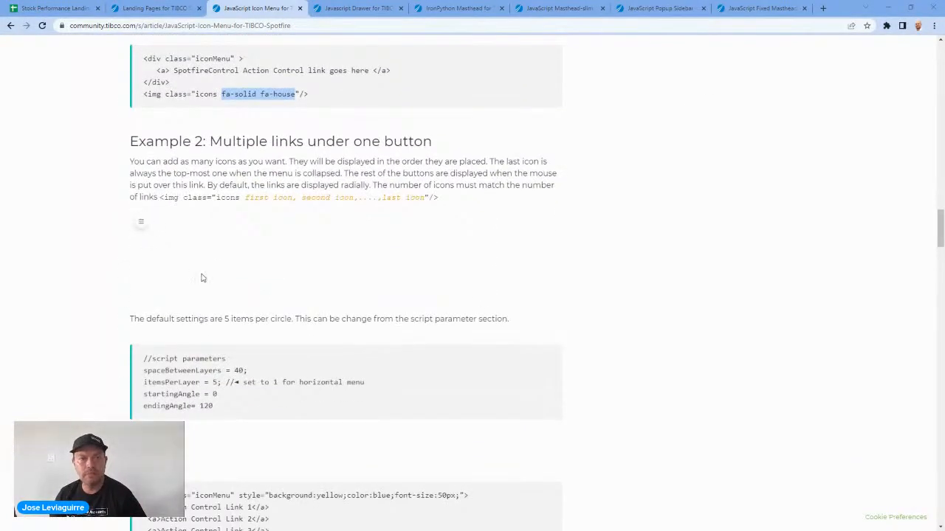
{"action": "scroll", "coordinate": [238, 276], "scroll_direction": "down", "scroll_amount": 3}
{"action": "scroll", "coordinate": [402, 294], "scroll_direction": "down", "scroll_amount": 2}
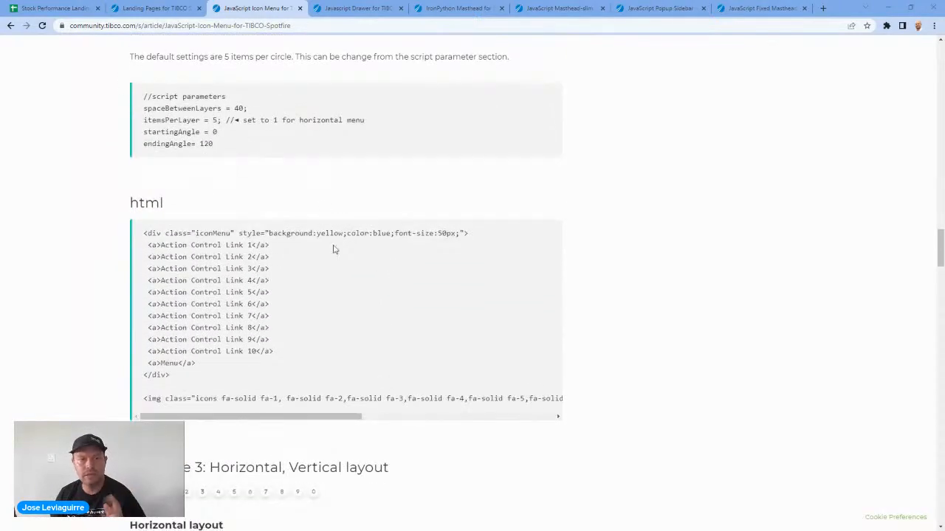
{"action": "scroll", "coordinate": [336, 254], "scroll_direction": "down", "scroll_amount": 2}
{"action": "scroll", "coordinate": [336, 268], "scroll_direction": "down", "scroll_amount": 3}
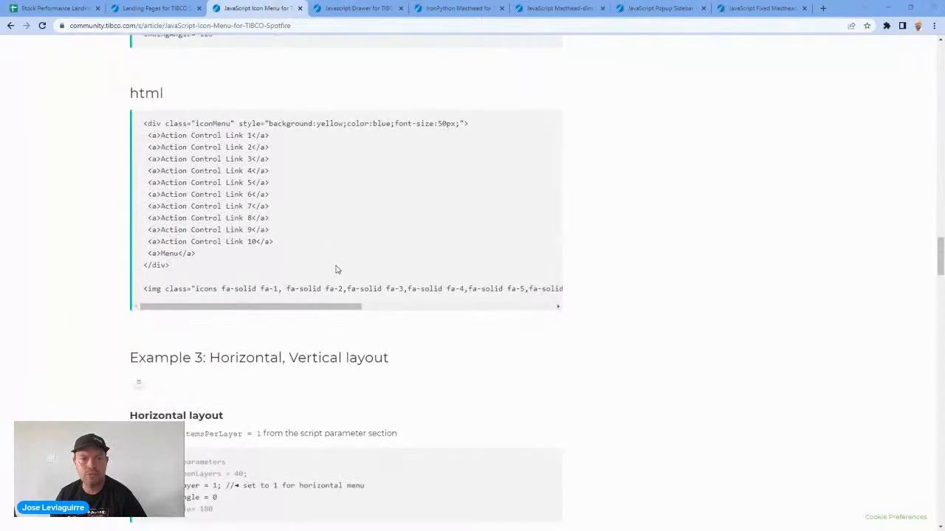
Step: Review the article's CSS style variants and the inline style attribute that changes the icon menu's background, colour and font size
{"action": "left_click_drag", "start_coordinate": [933, 262], "coordinate": [922, 456]}
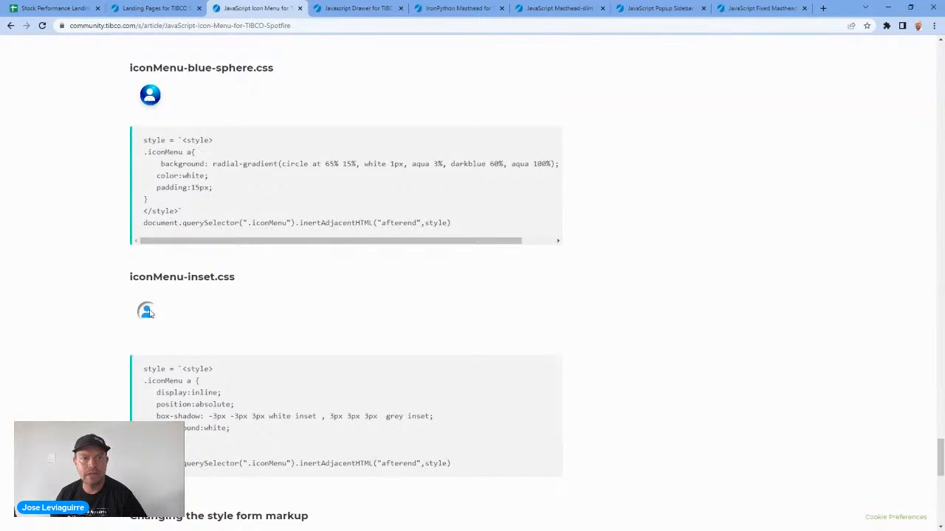
{"action": "left_click_drag", "start_coordinate": [941, 447], "coordinate": [941, 491]}
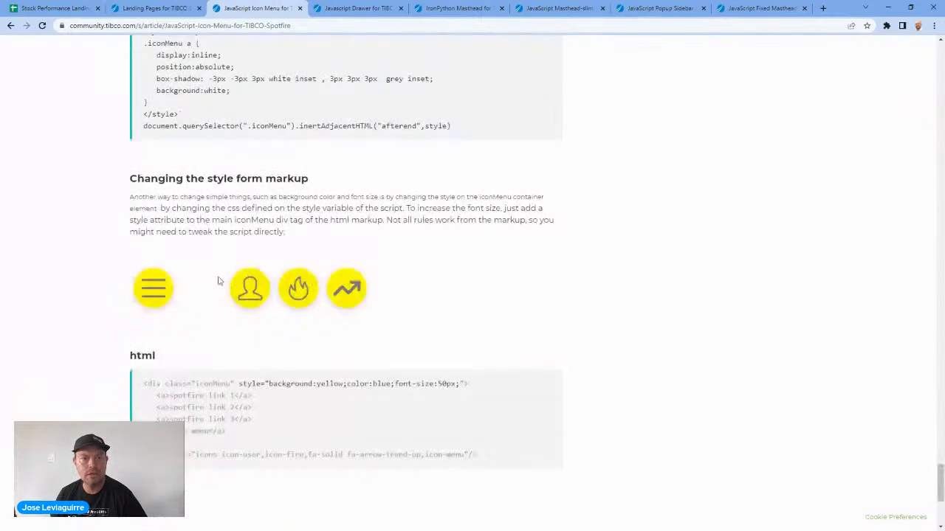
{"action": "scroll", "coordinate": [307, 329], "scroll_direction": "down", "scroll_amount": 1}
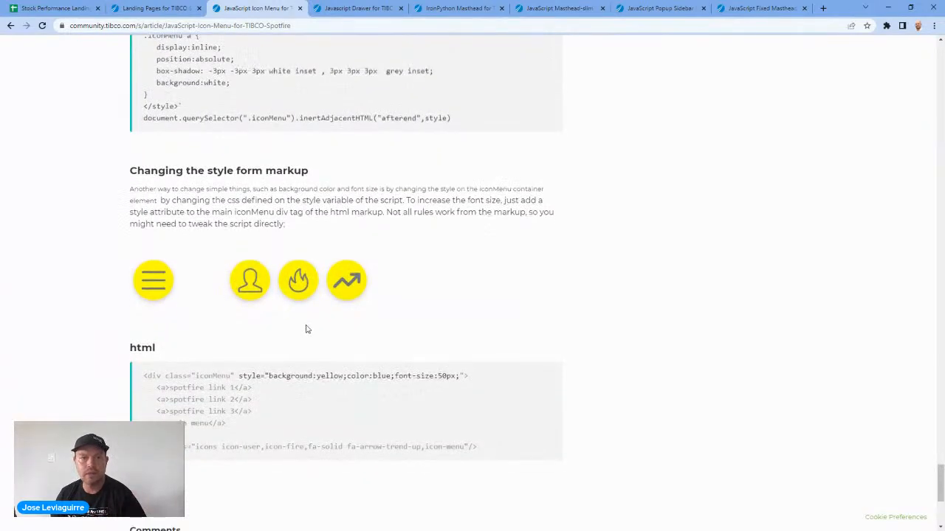
{"action": "scroll", "coordinate": [307, 329], "scroll_direction": "up", "scroll_amount": 4}
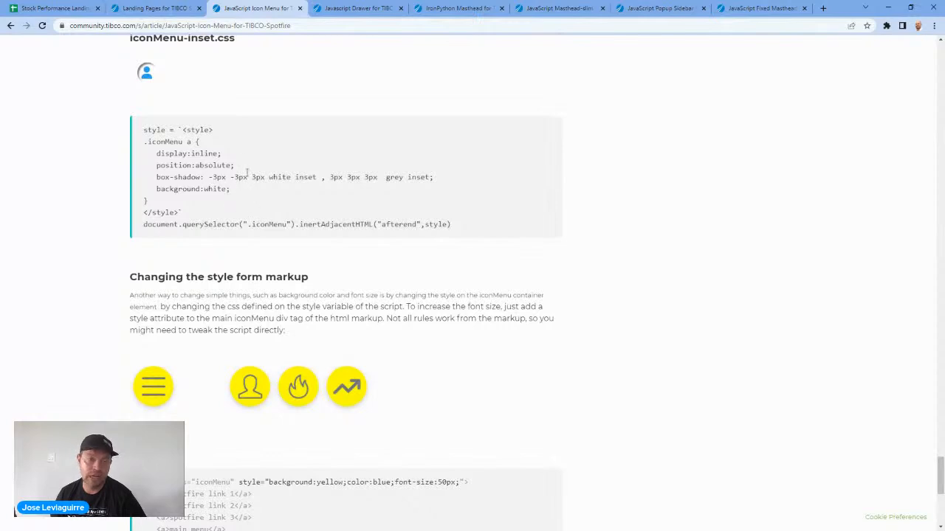
{"action": "scroll", "coordinate": [285, 245], "scroll_direction": "down", "scroll_amount": 3}
{"action": "scroll", "coordinate": [282, 255], "scroll_direction": "down", "scroll_amount": 3}
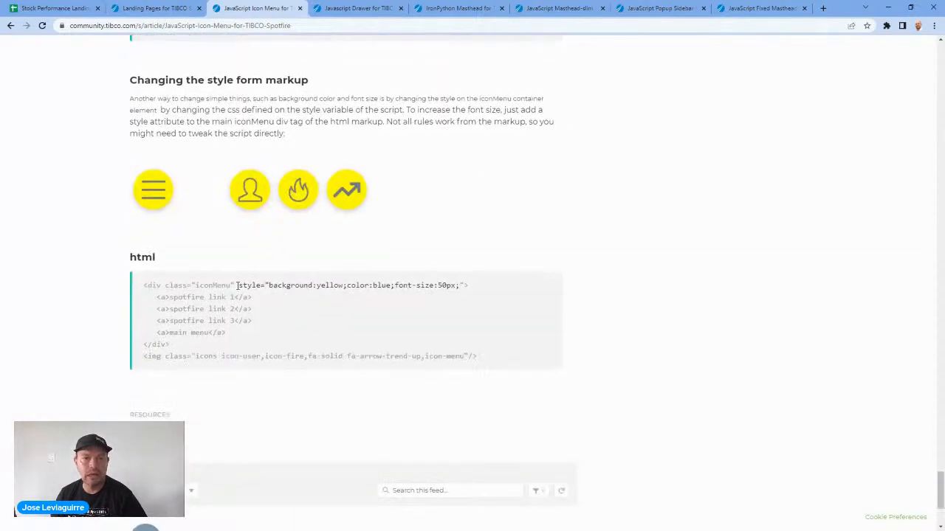
{"action": "left_click_drag", "start_coordinate": [238, 285], "coordinate": [459, 286]}
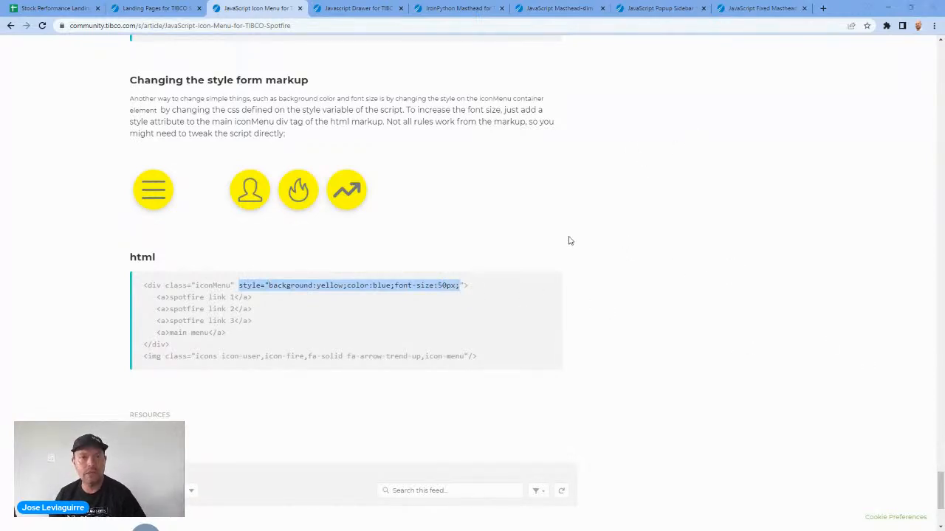
Step: Switch to TIBCO Spotfire and open the HTML of the Config page's text area for editing
{"action": "key", "text": "alt+Tab"}
{"action": "right_click", "coordinate": [422, 184]}
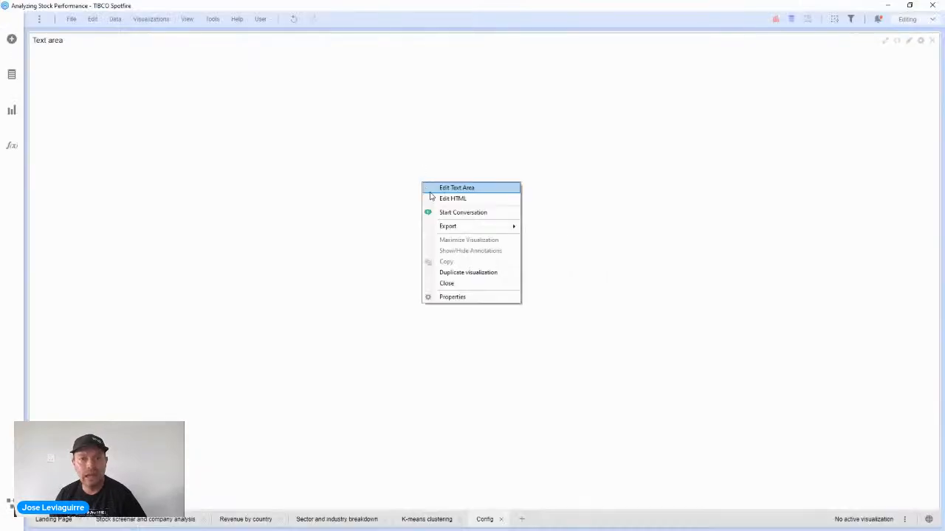
{"action": "left_click", "coordinate": [443, 197]}
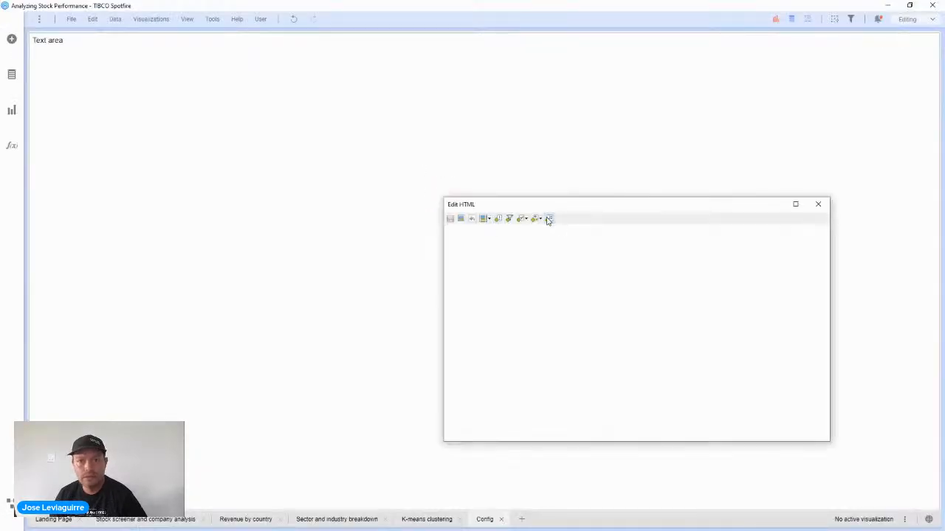
Step: Start a new JavaScript named iconMenu.js for the text area and paste the copied icon menu code into it
{"action": "left_click", "coordinate": [549, 220]}
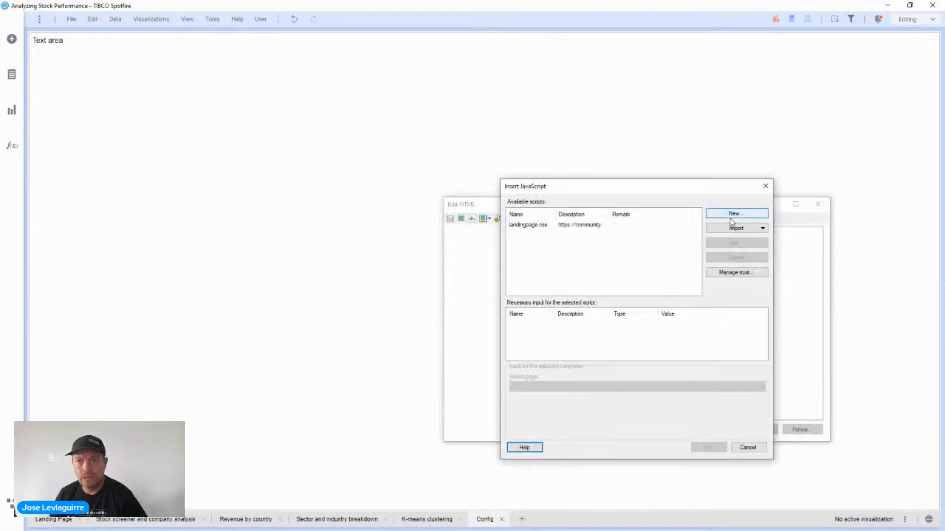
{"action": "left_click", "coordinate": [733, 215]}
{"action": "type", "text": "iconMen"}
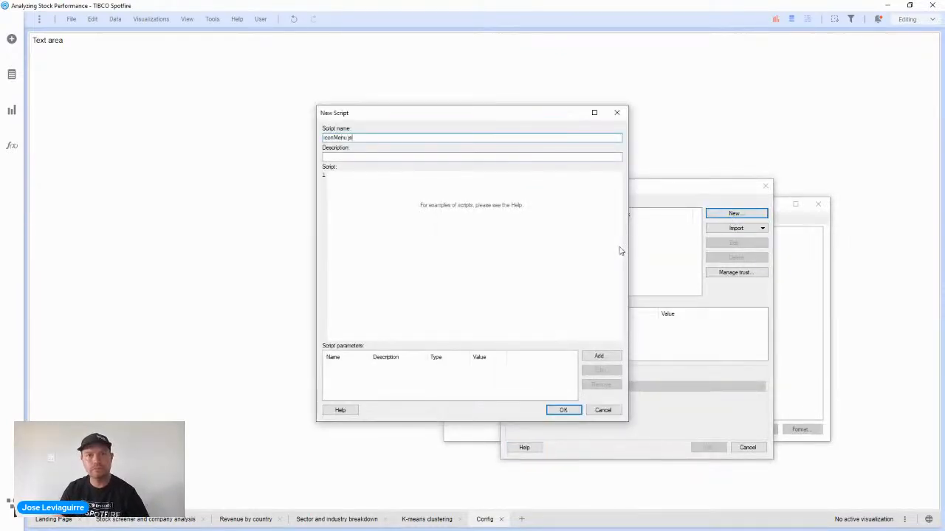
{"action": "type", "text": "u.js"}
{"action": "key", "text": "Tab"}
{"action": "key", "text": "Tab"}
{"action": "key", "text": "ctrl+v"}
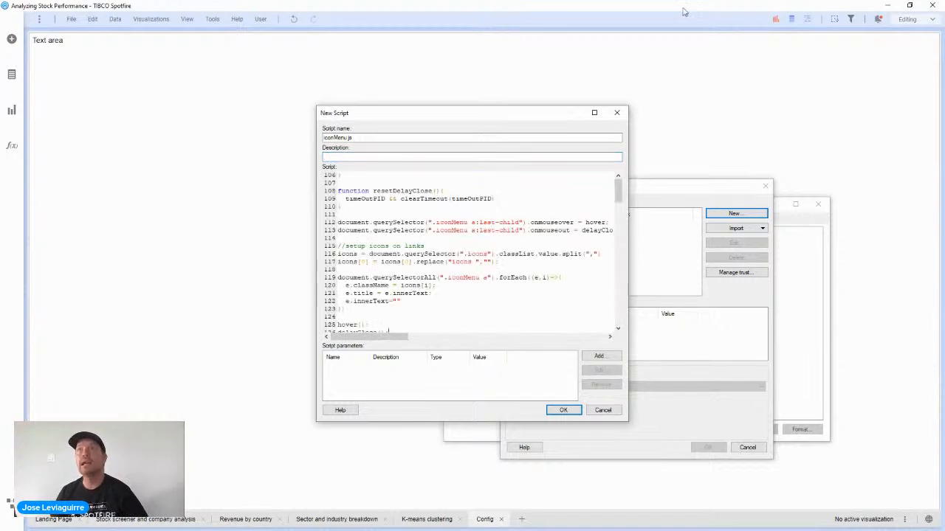
Step: Try to save the script with the icon menu article's URL as its description, and close the script insertion dialog
{"action": "key", "text": "alt+Tab"}
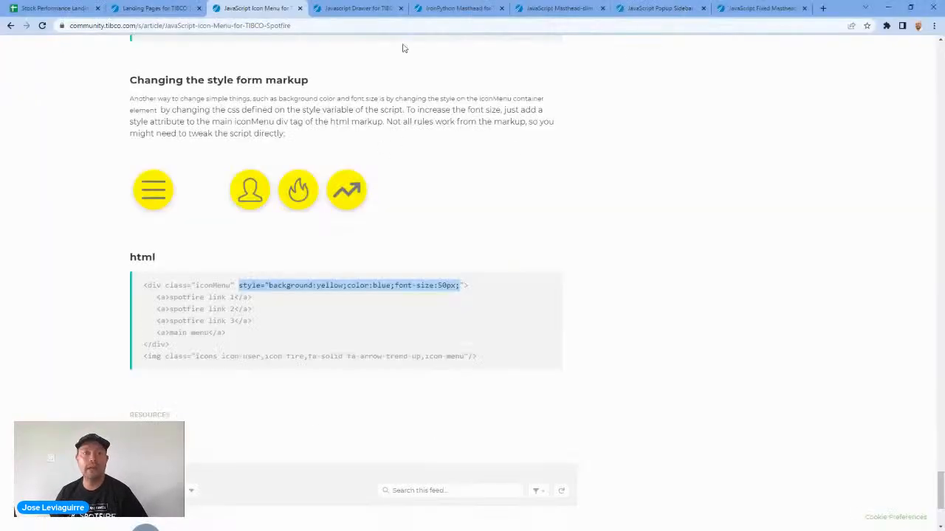
{"action": "left_click", "coordinate": [397, 28]}
{"action": "key", "text": "alt+Tab"}
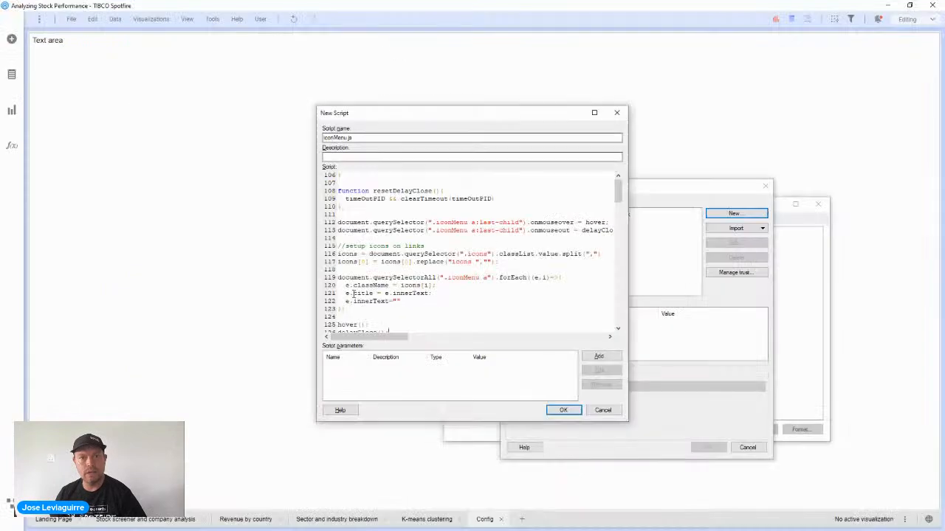
{"action": "left_click", "coordinate": [389, 157]}
{"action": "key", "text": "ctrl+v"}
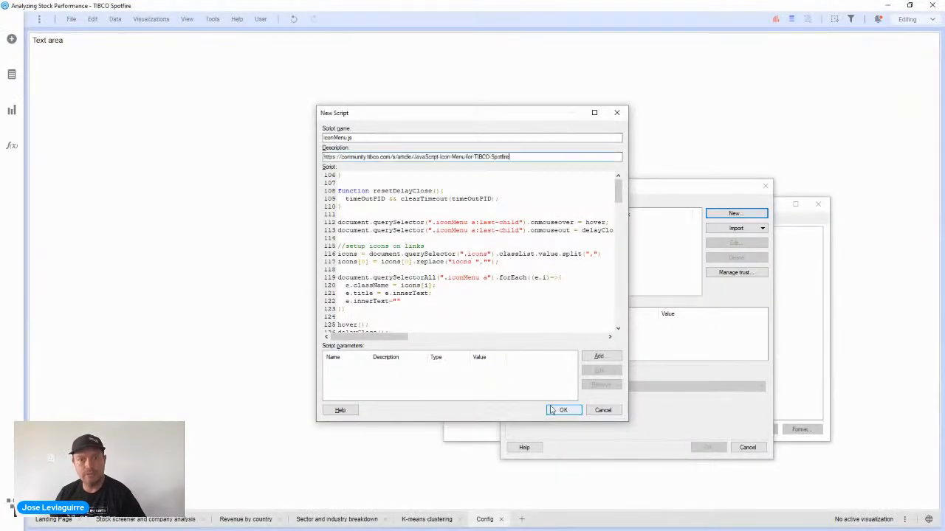
{"action": "left_click", "coordinate": [563, 410]}
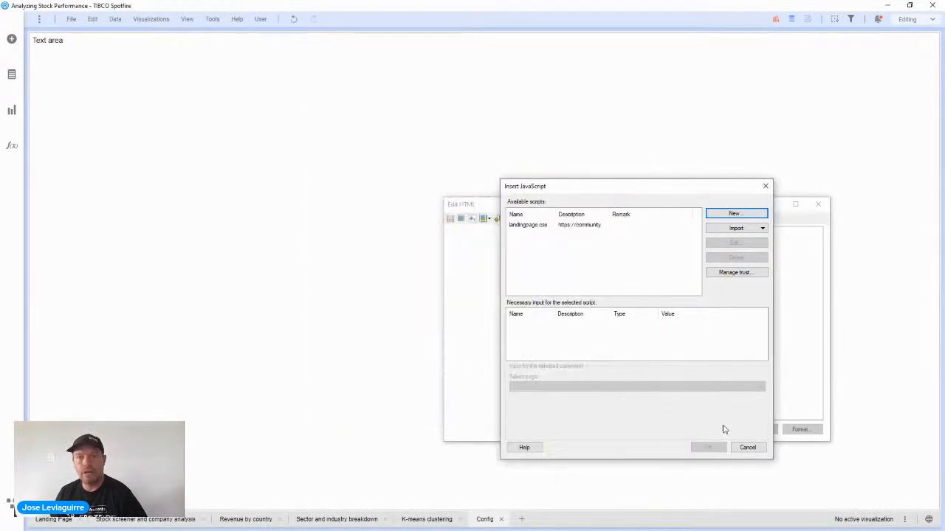
{"action": "left_click", "coordinate": [764, 188]}
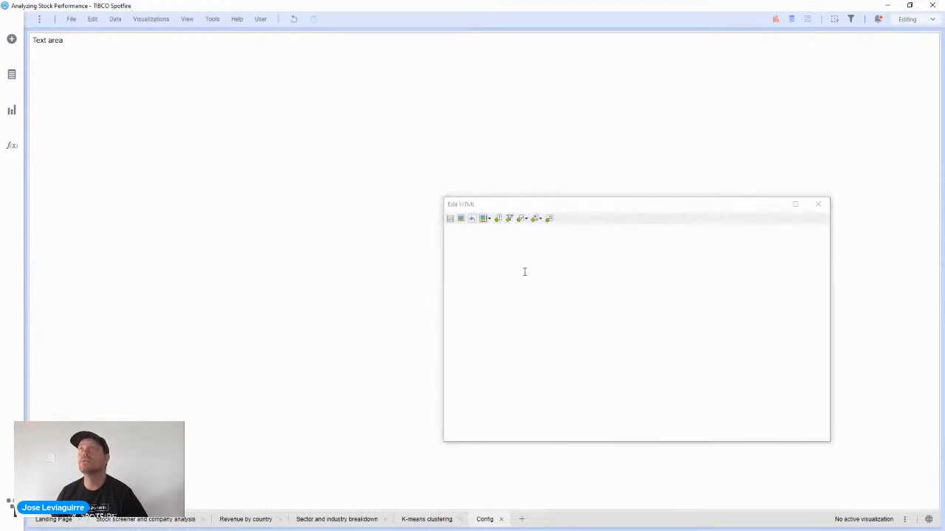
Step: Copy the Example 1 home button HTML from the browser article and paste it into the Config text area's HTML in Spotfire
{"action": "key", "text": "alt+Tab"}
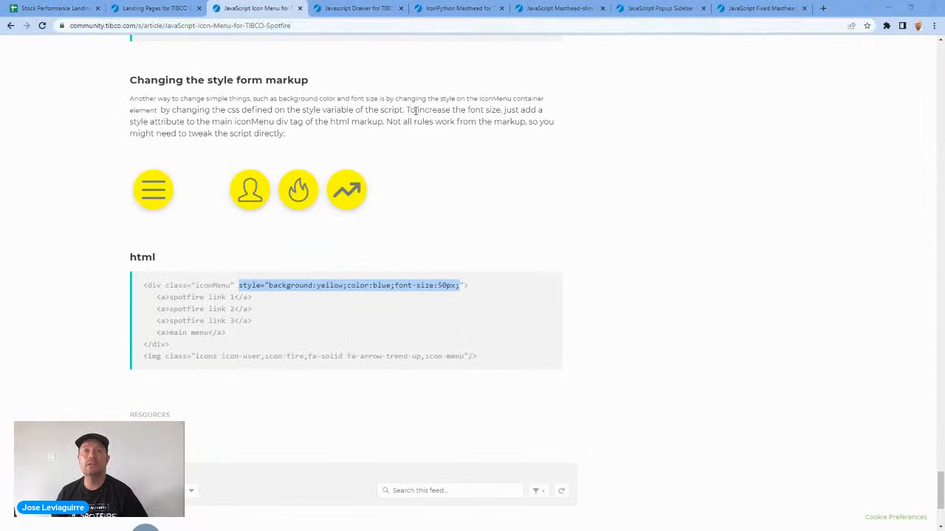
{"action": "key", "text": "alt+Tab"}
{"action": "key", "text": "alt+Tab"}
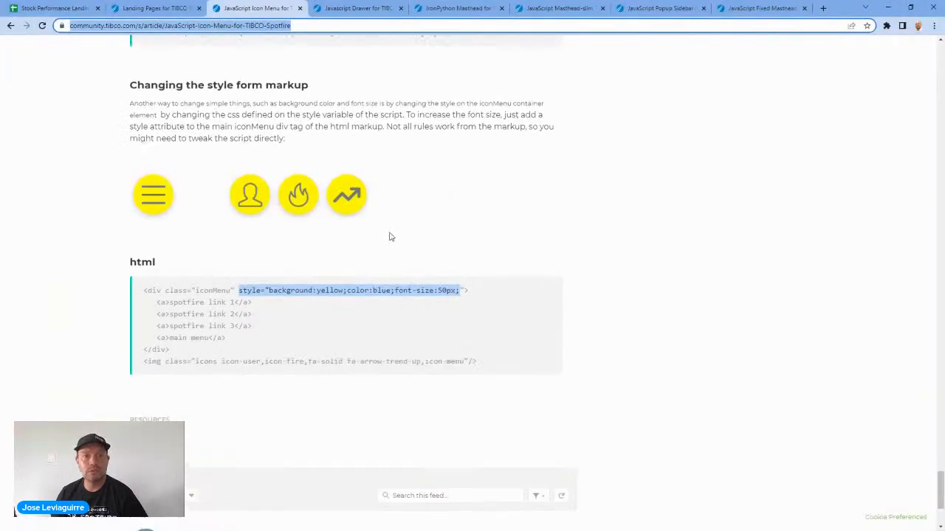
{"action": "scroll", "coordinate": [391, 236], "scroll_direction": "up", "scroll_amount": 20}
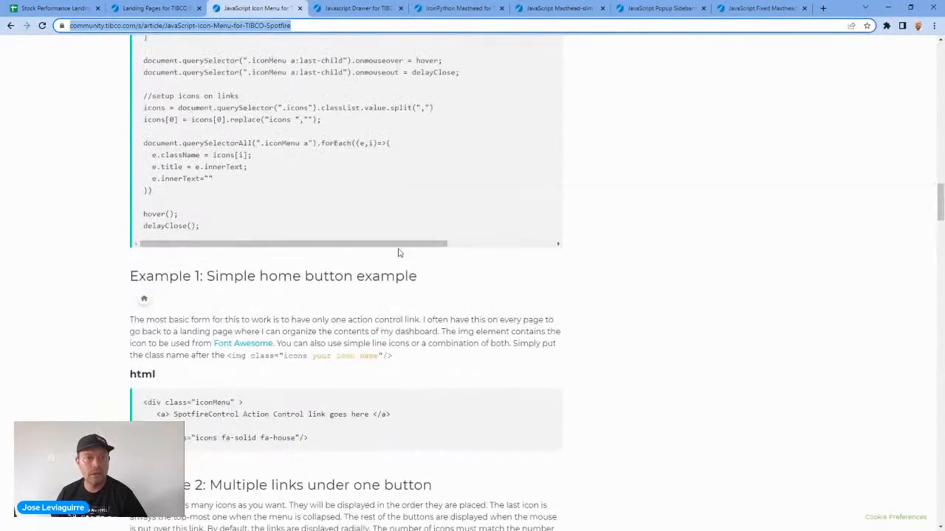
{"action": "scroll", "coordinate": [399, 253], "scroll_direction": "down", "scroll_amount": 1}
{"action": "left_click_drag", "start_coordinate": [308, 341], "coordinate": [137, 308]}
{"action": "key", "text": "ctrl+c"}
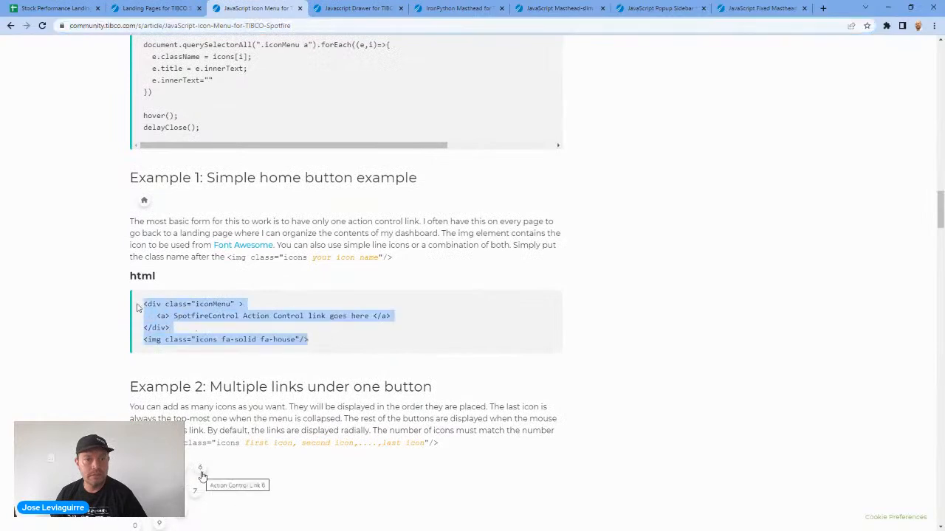
{"action": "key", "text": "alt+Tab"}
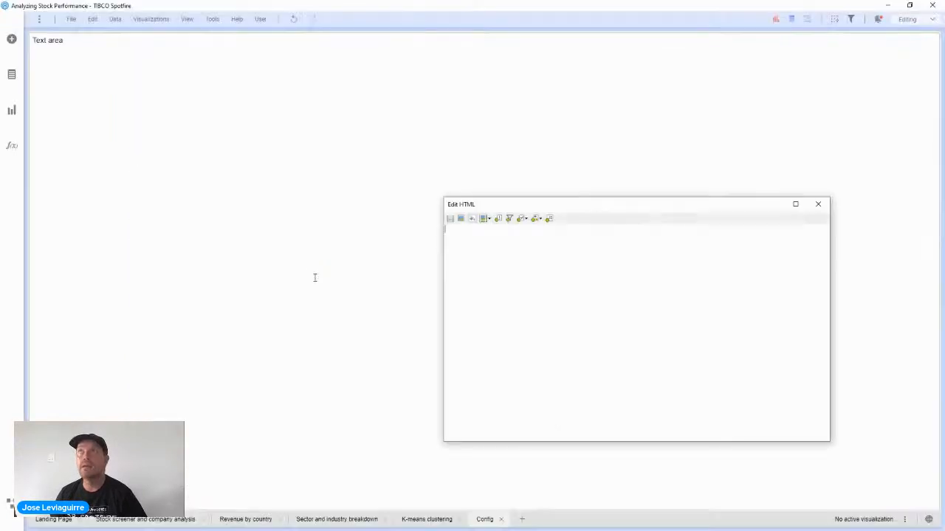
{"action": "key", "text": "ctrl+v"}
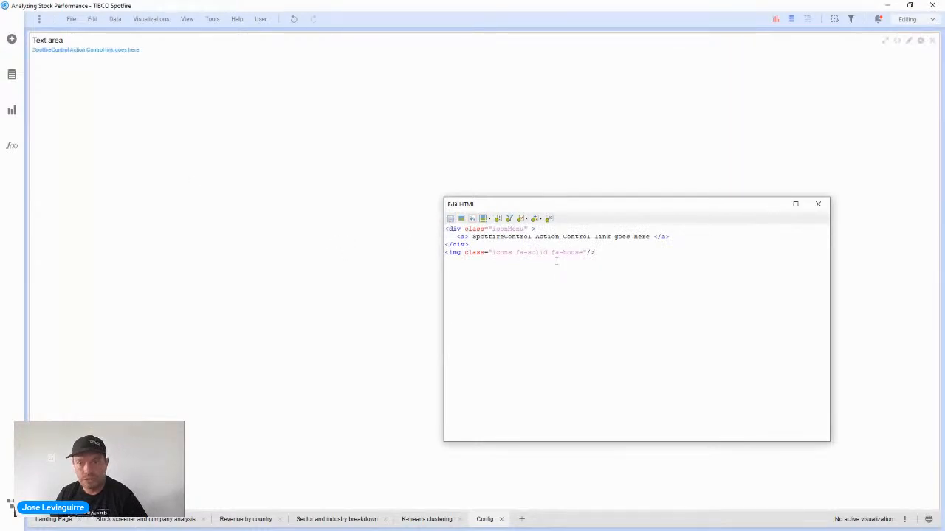
Step: Start a new JavaScript for the text area and name it iconMenu.js
{"action": "left_click", "coordinate": [549, 219]}
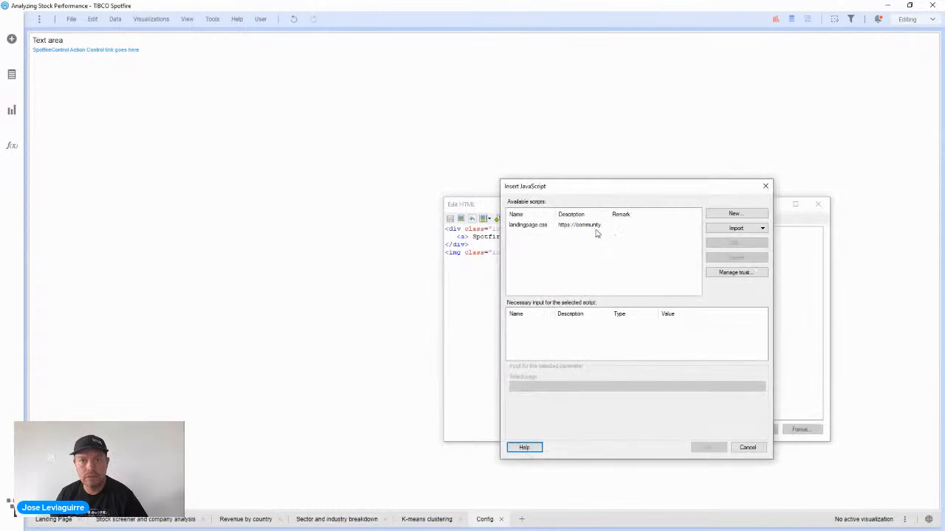
{"action": "key", "text": "Return"}
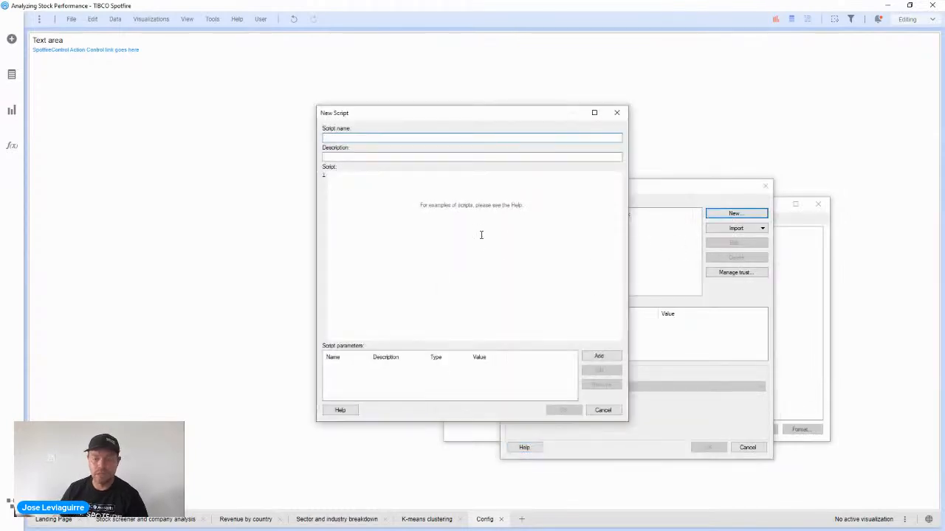
{"action": "type", "text": "conMenu.js"}
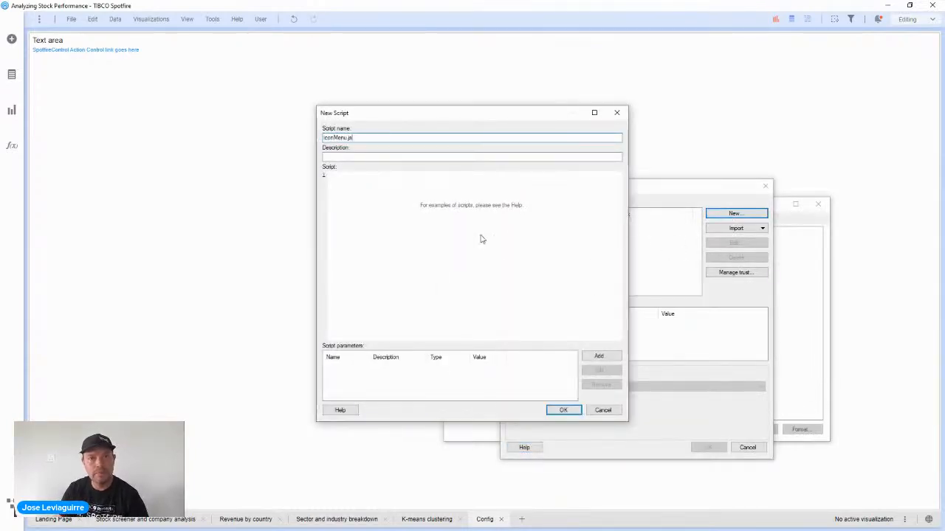
{"action": "key", "text": "Tab"}
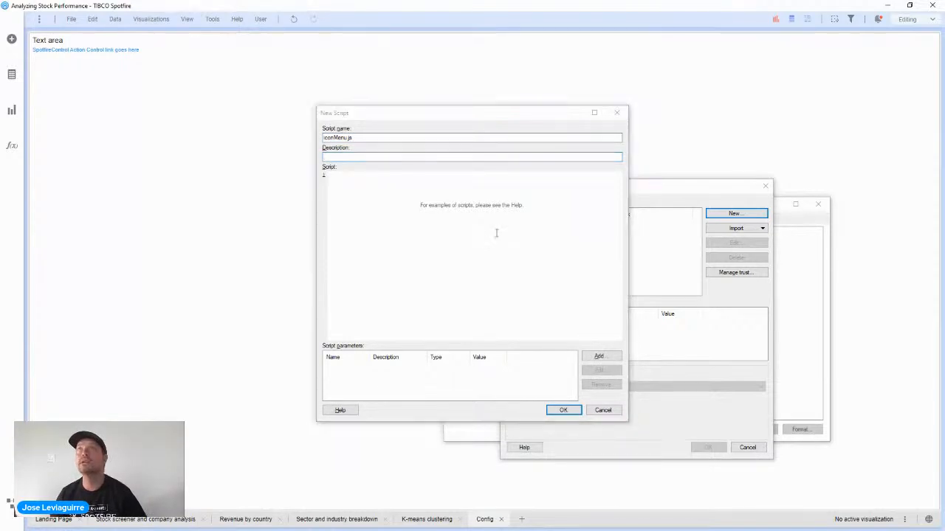
Step: Copy the complete icon menu script from the browser article's JavaScript section and return to the new script in Spotfire
{"action": "key", "text": "alt+Tab"}
{"action": "left_click", "coordinate": [216, 132]}
{"action": "scroll", "coordinate": [215, 132], "scroll_direction": "up", "scroll_amount": 1}
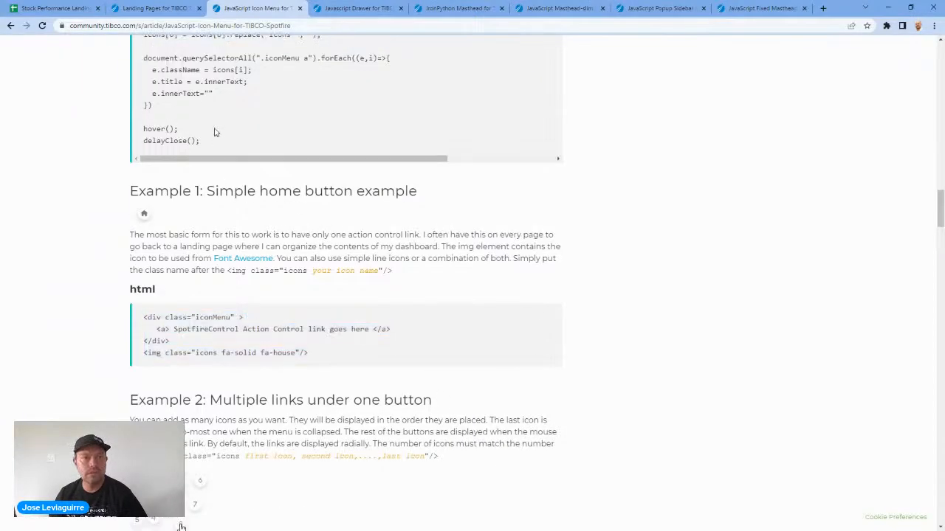
{"action": "scroll", "coordinate": [215, 132], "scroll_direction": "up", "scroll_amount": 5}
{"action": "left_click_drag", "start_coordinate": [214, 135], "coordinate": [214, 160]}
{"action": "left_click", "coordinate": [268, 473]}
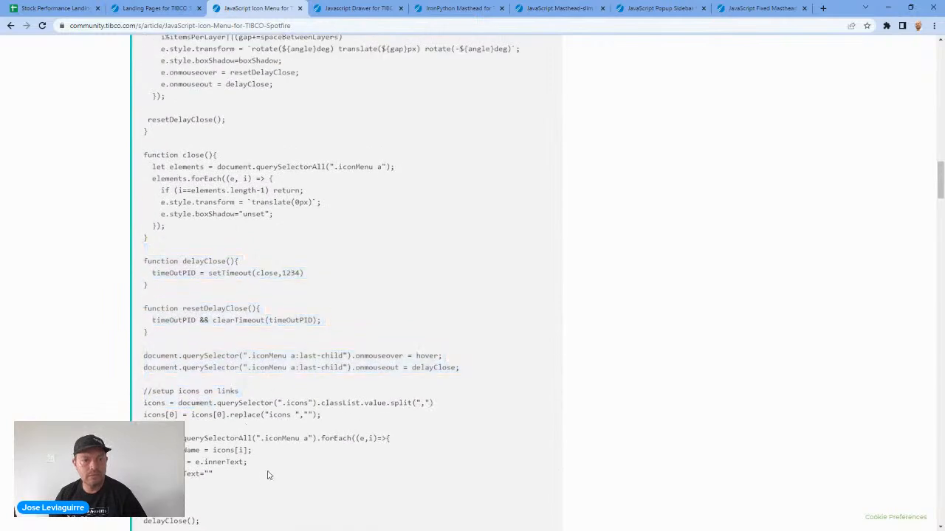
{"action": "scroll", "coordinate": [245, 483], "scroll_direction": "down", "scroll_amount": 2}
{"action": "left_click_drag", "start_coordinate": [214, 455], "coordinate": [205, 381]}
{"action": "scroll", "coordinate": [205, 382], "scroll_direction": "up", "scroll_amount": 1}
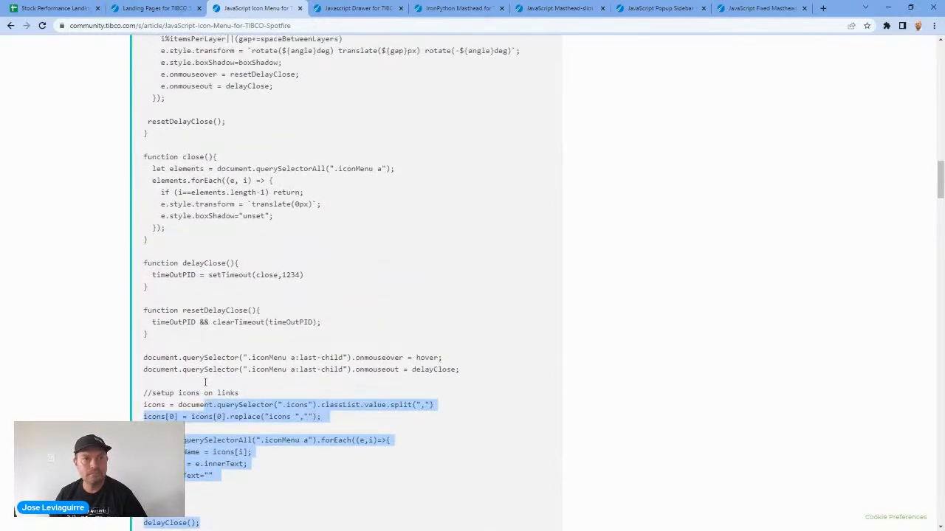
{"action": "scroll", "coordinate": [206, 381], "scroll_direction": "up", "scroll_amount": 16}
{"action": "left_click_drag", "start_coordinate": [206, 382], "coordinate": [132, 231]}
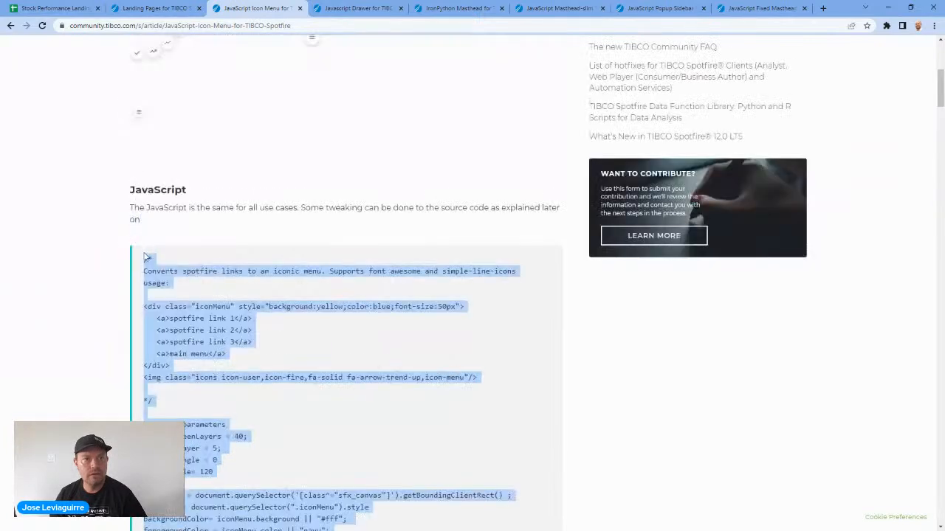
{"action": "key", "text": "ctrl+c"}
{"action": "key", "text": "alt+Tab"}
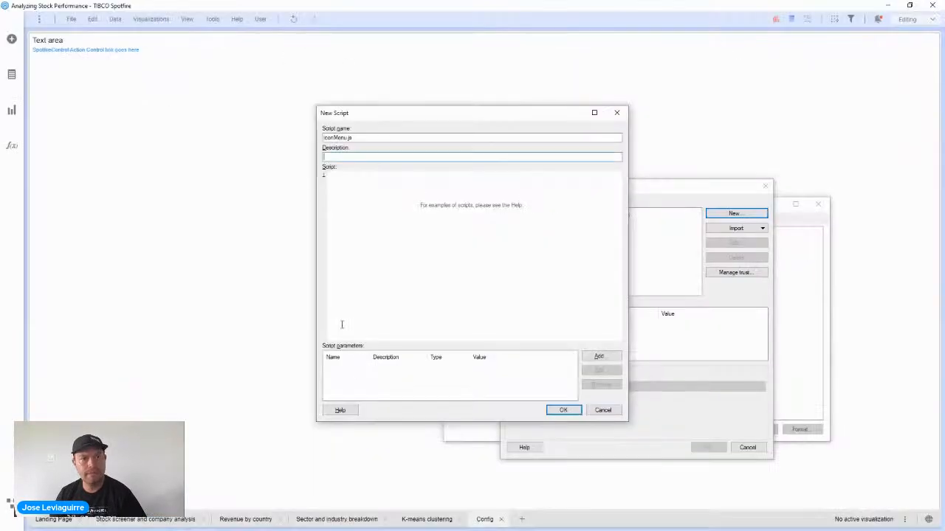
Step: Paste the icon menu code into the new iconMenu.js script, save it and insert it into the Config text area
{"action": "key", "text": "ctrl+v"}
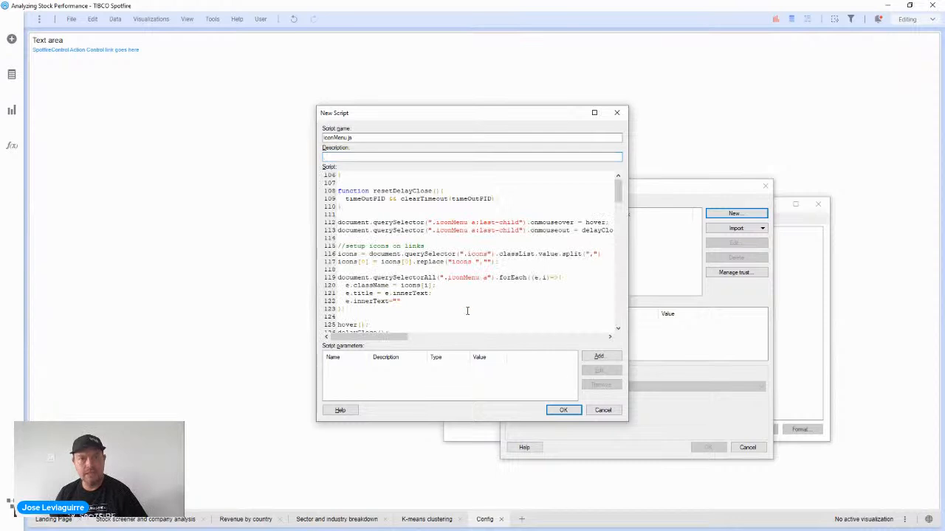
{"action": "left_click", "coordinate": [563, 410]}
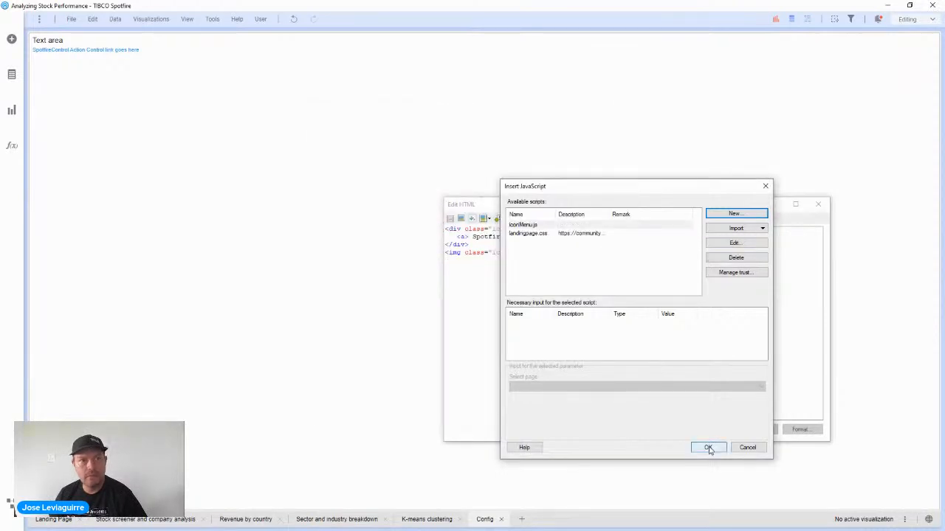
{"action": "left_click", "coordinate": [708, 448]}
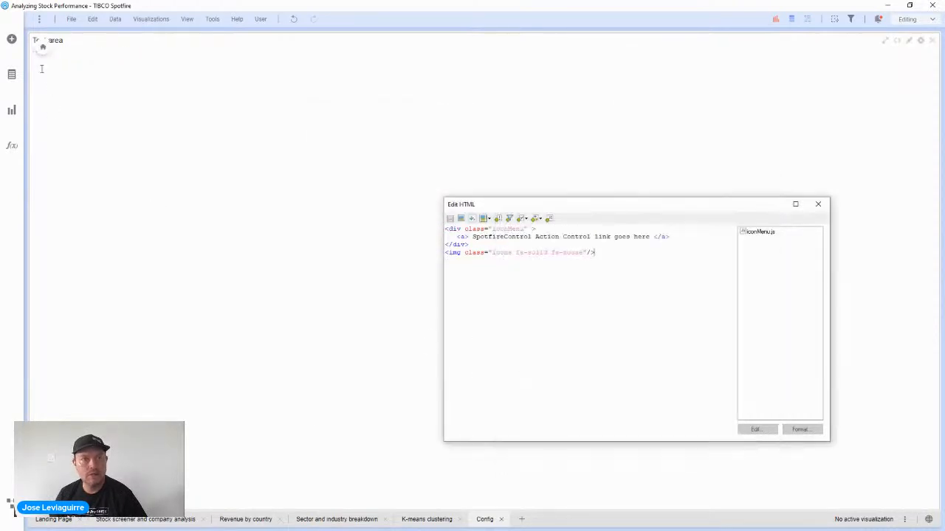
Step: Add style="font-size:20px" to the iconMenu div in the Config text area's HTML, save it and close the HTML editor
{"action": "left_click", "coordinate": [531, 230]}
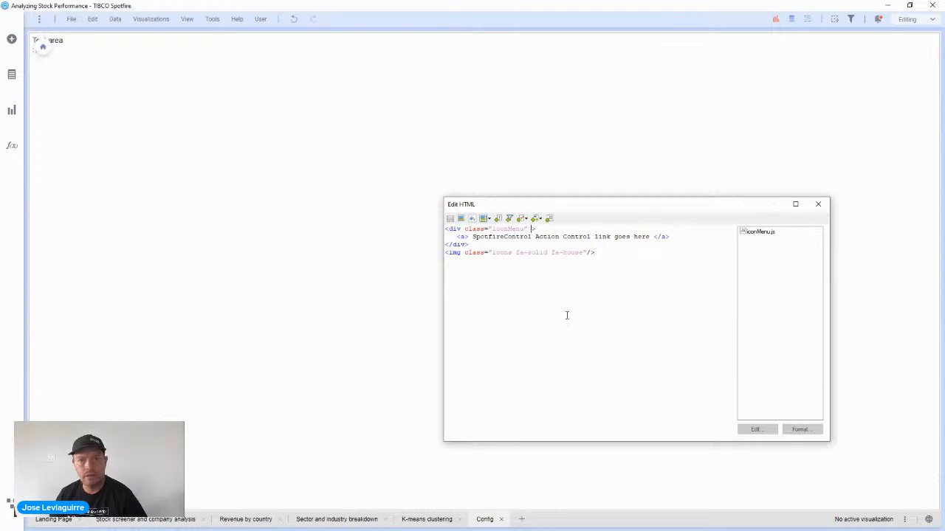
{"action": "type", "text": "font-"}
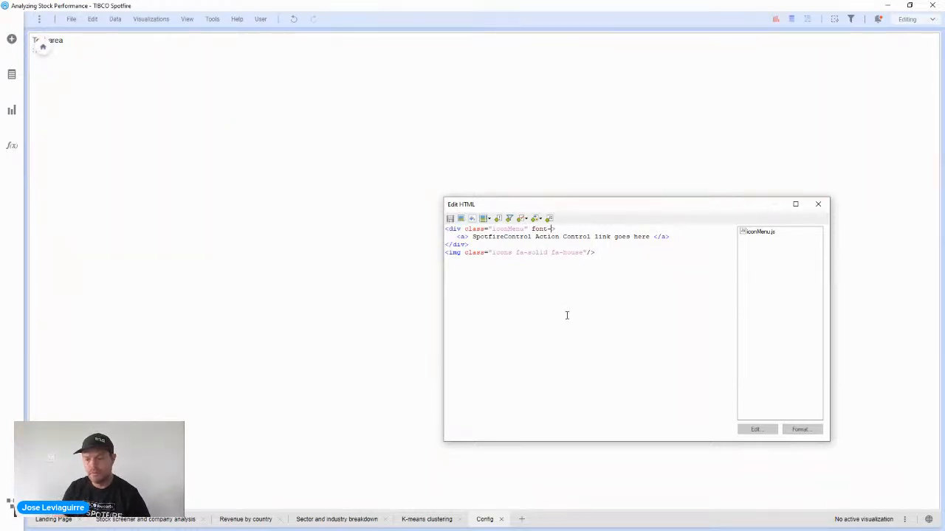
{"action": "type", "text": "yle"}
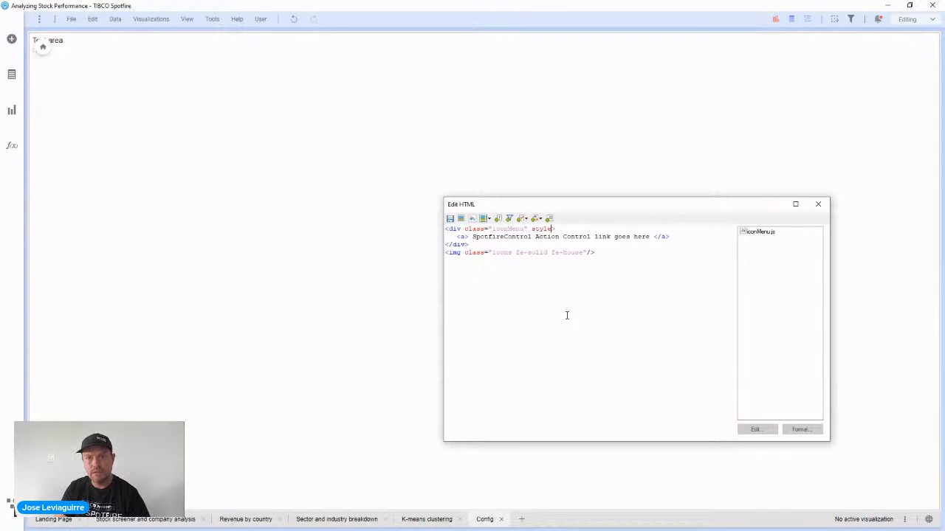
{"action": "type", "text": ":font"}
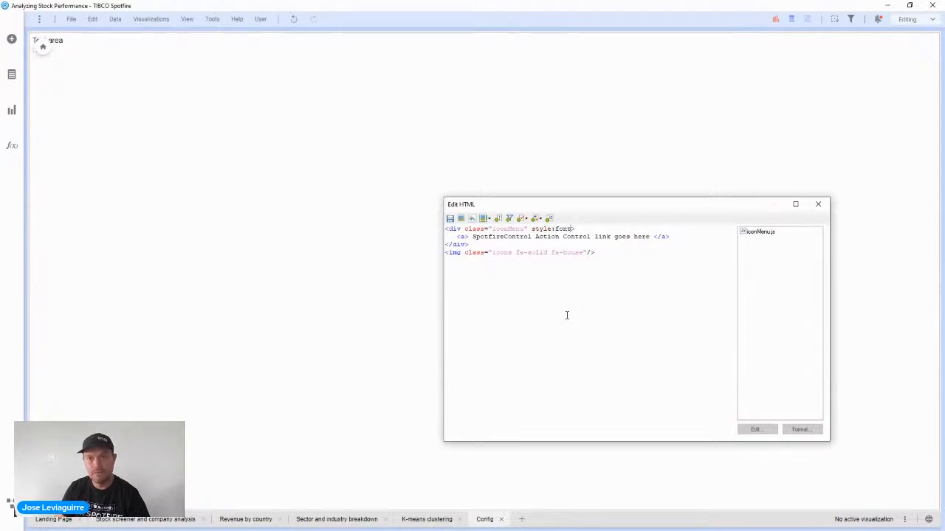
{"action": "type", "text": "-size:"}
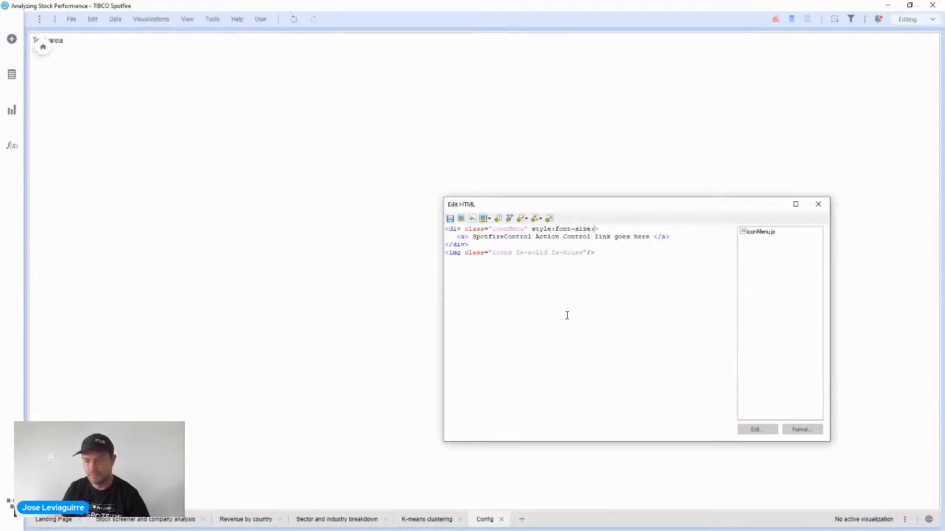
{"action": "type", "text": "50px"}
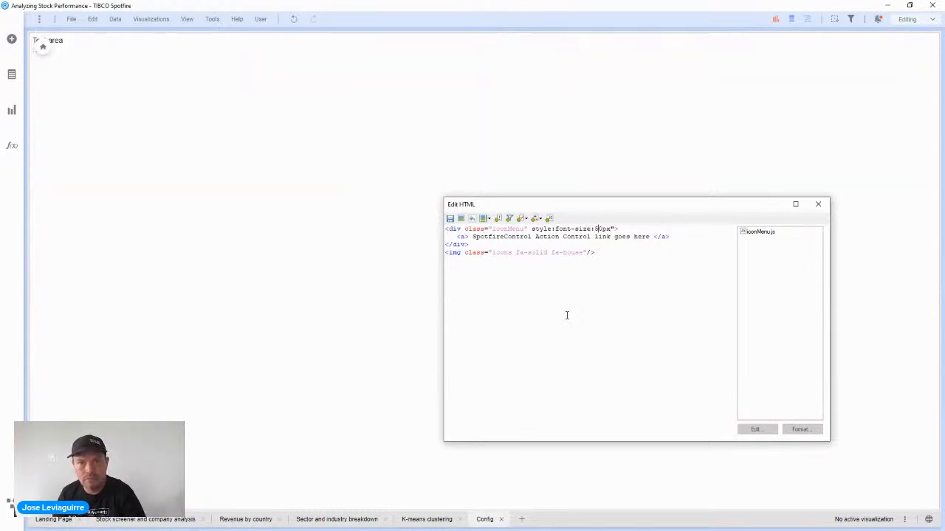
{"action": "key", "text": "BackSpace"}
{"action": "type", "text": "20px"}
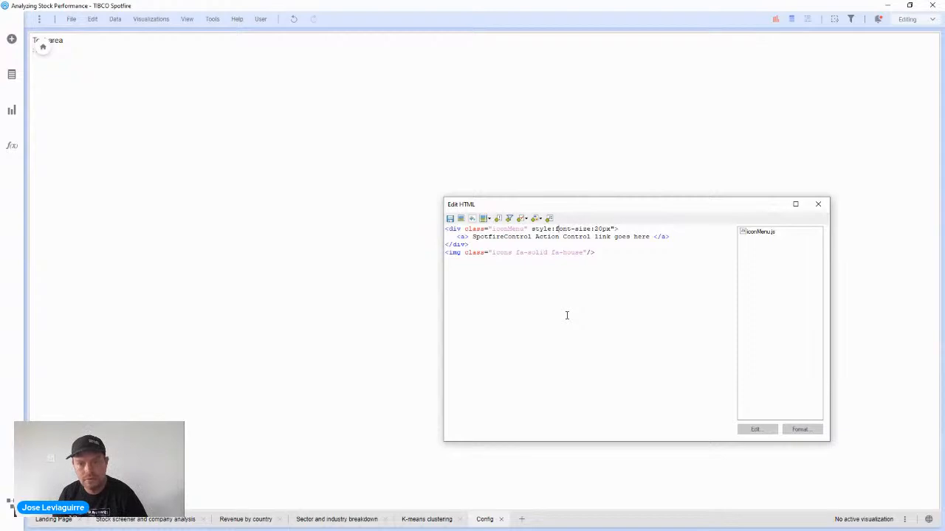
{"action": "type", "text": "\""}
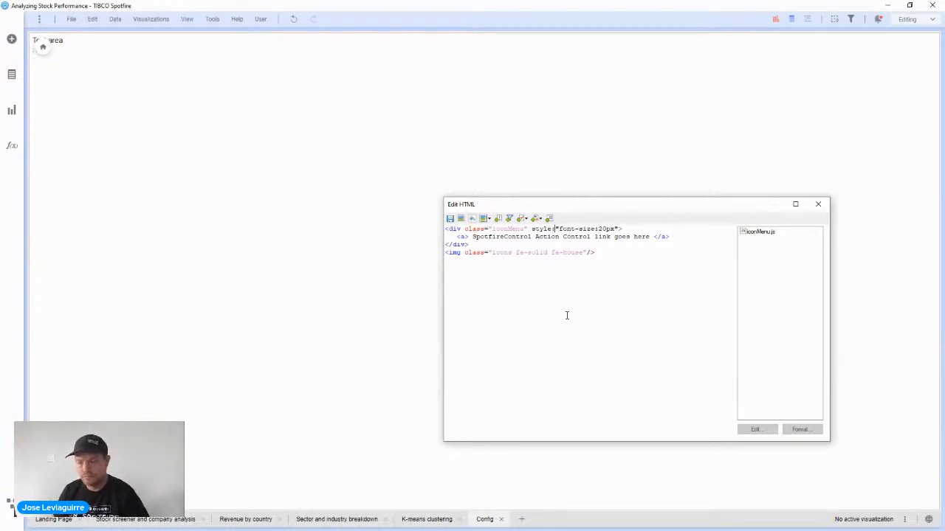
{"action": "left_click", "coordinate": [450, 221]}
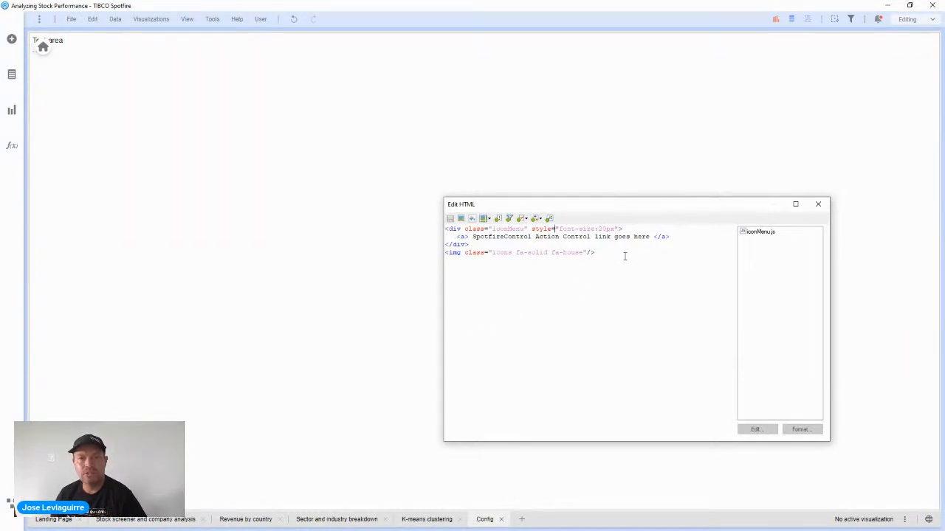
{"action": "key", "text": "ctrl+a"}
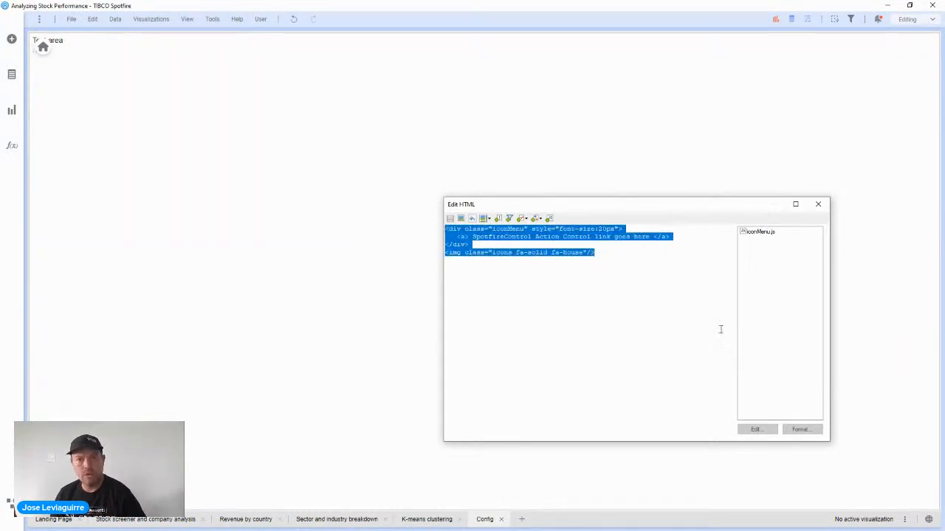
{"action": "left_click", "coordinate": [817, 204]}
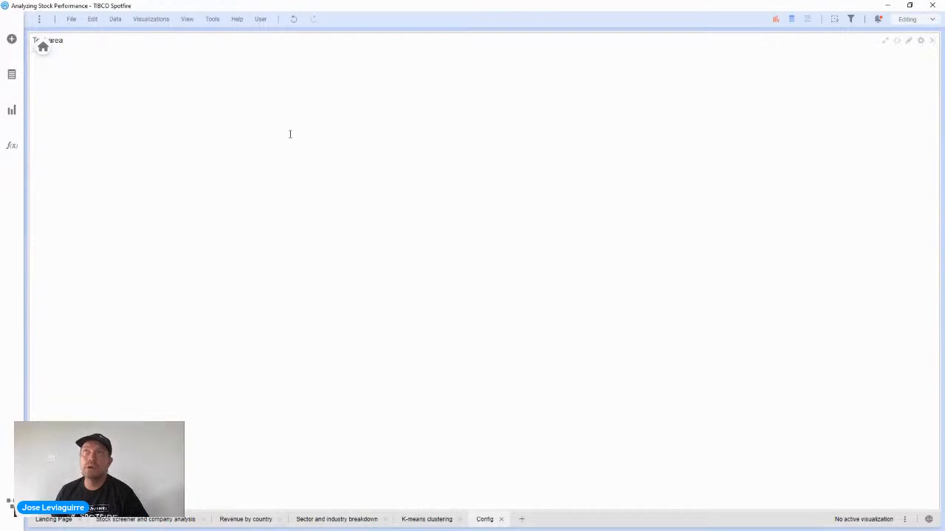
Step: Open the HTML of the filter text area on the Stock screener and company analysis page
{"action": "left_click", "coordinate": [152, 520]}
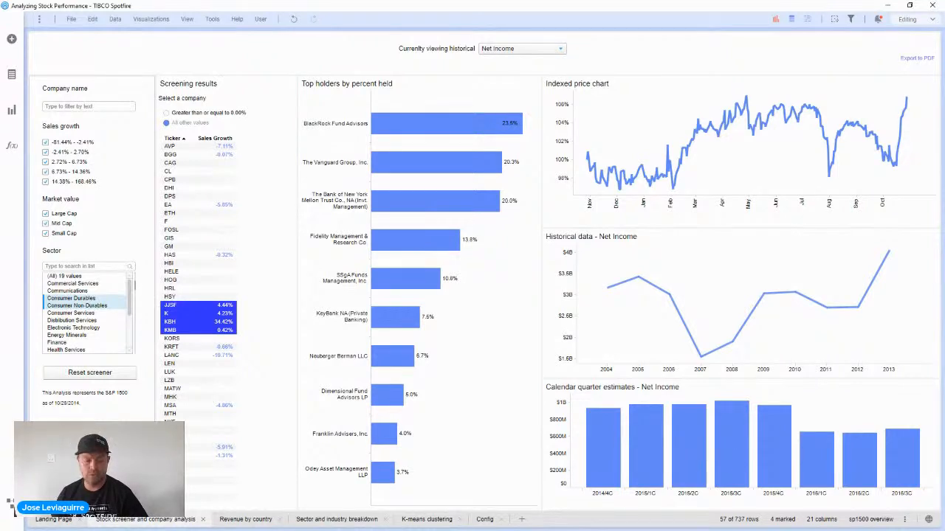
{"action": "right_click", "coordinate": [93, 221]}
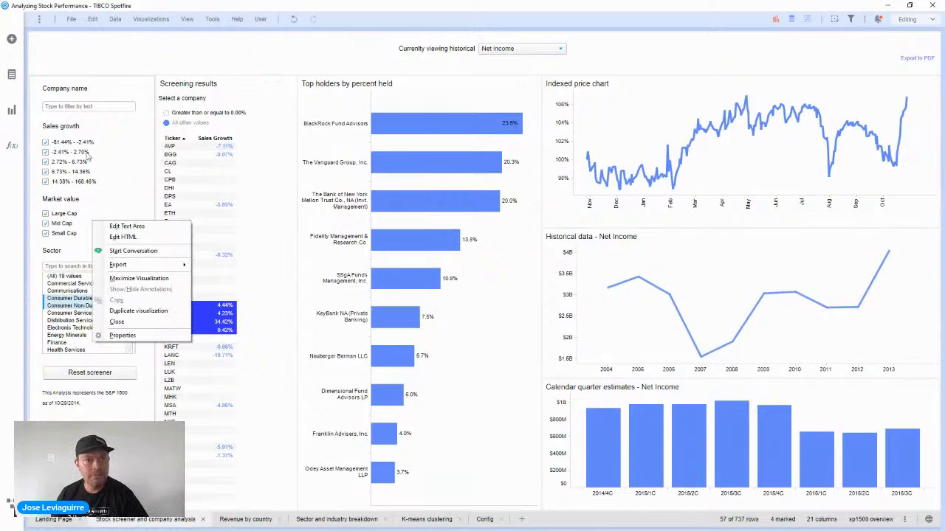
{"action": "left_click", "coordinate": [120, 237]}
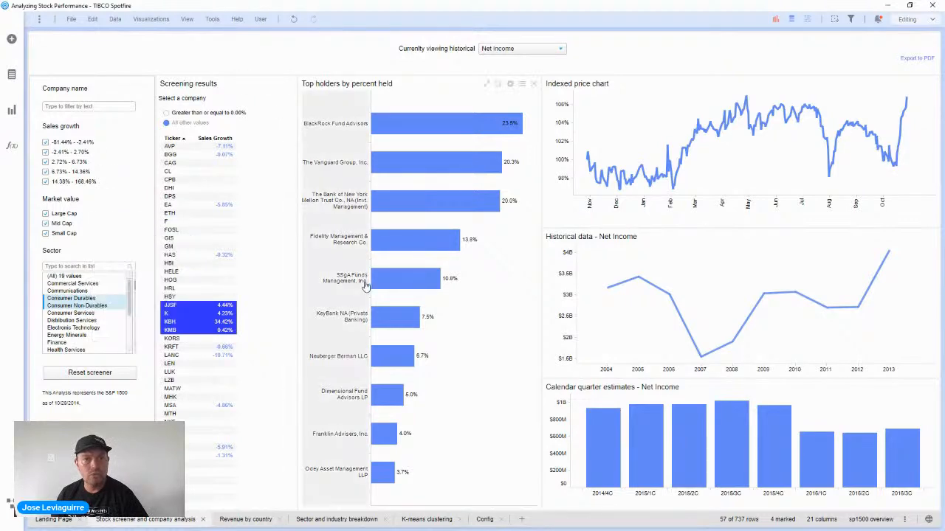
{"action": "left_click_drag", "start_coordinate": [317, 248], "coordinate": [445, 213]}
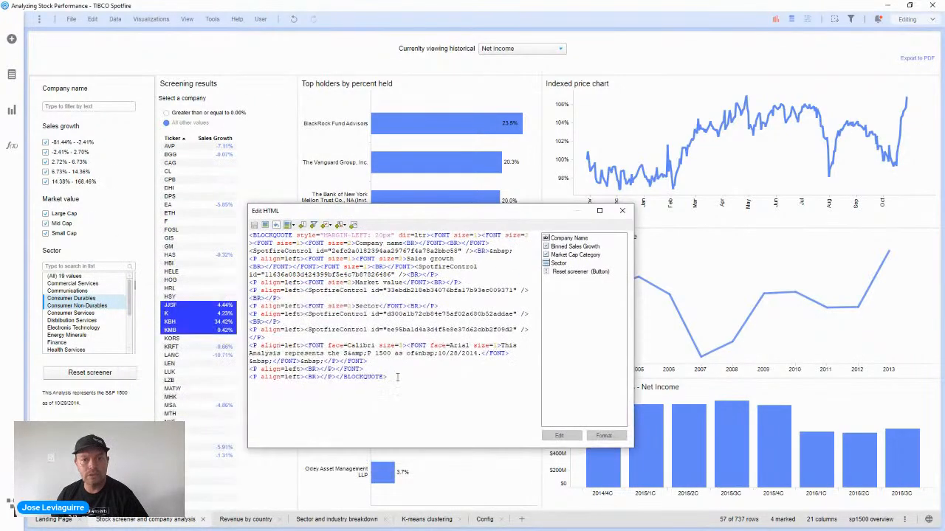
{"action": "left_click_drag", "start_coordinate": [389, 377], "coordinate": [249, 234]}
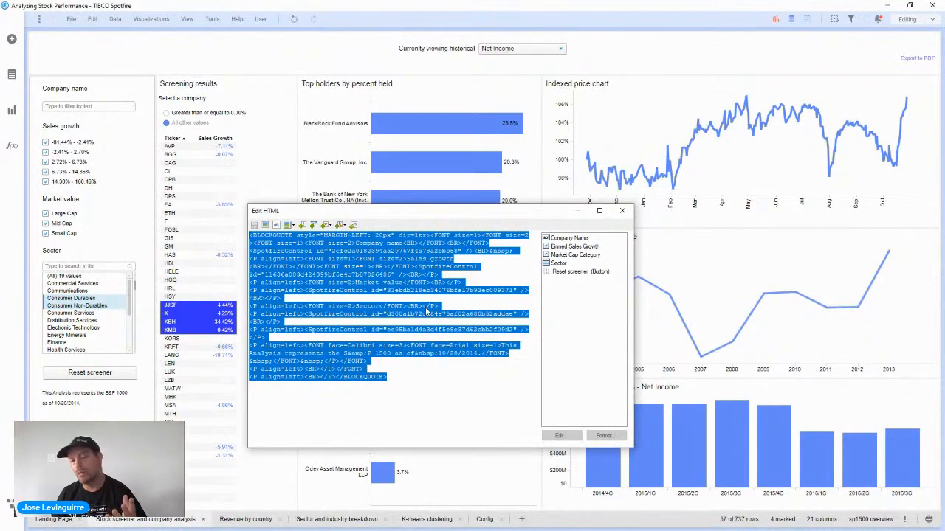
{"action": "left_click", "coordinate": [448, 377]}
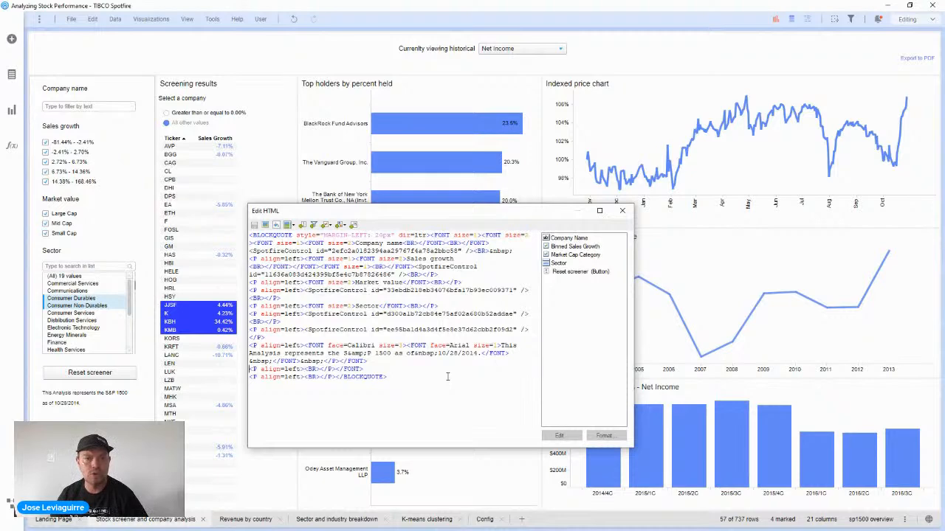
Step: Insert an iconMenu div above the existing HTML with Settings, Export to PDF and home page links, using fa-sliders, fa-file-pdf and fa-house icons
{"action": "key", "text": "Up"}
{"action": "key", "text": "Up"}
{"action": "key", "text": "Up"}
{"action": "key", "text": "Up"}
{"action": "key", "text": "Up"}
{"action": "type", "text": "<div class=\"iconMenu\" style=\"\">  <a> Settings</a>  <a> Export to PDF</a>  <a> home page</a> </div> <img class=\"icons fa-solid fa-ellipsis fa-solid fa-file-pdf fa-solid fa-house\"/>"}
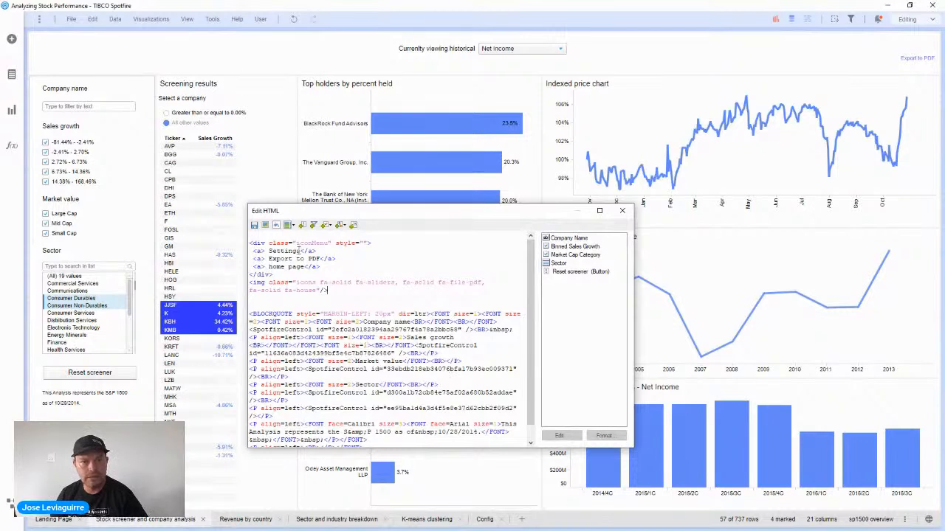
{"action": "double_click", "coordinate": [285, 253]}
{"action": "left_click", "coordinate": [280, 259]}
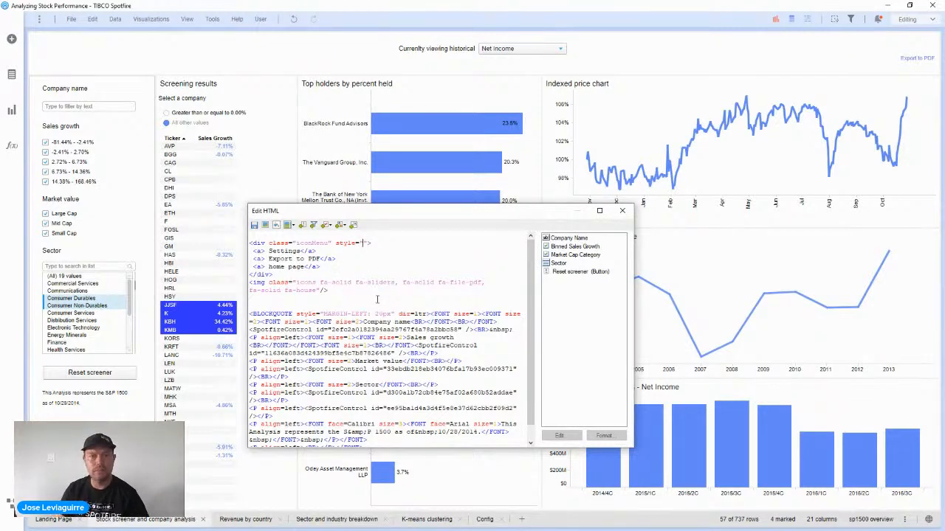
Step: Set the new iconMenu div's style to font-size:20px and save the text area's HTML
{"action": "type", "text": "ont-"}
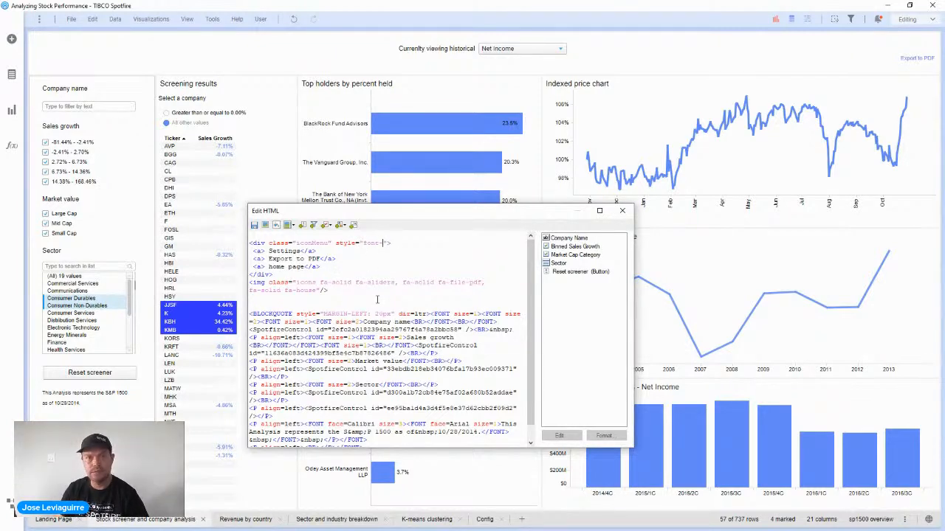
{"action": "type", "text": "size:"}
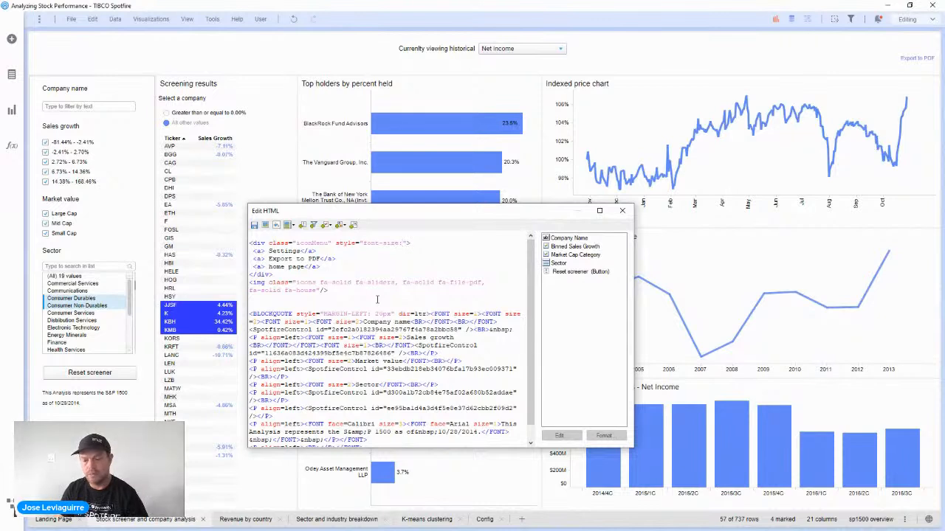
{"action": "type", "text": "20px"}
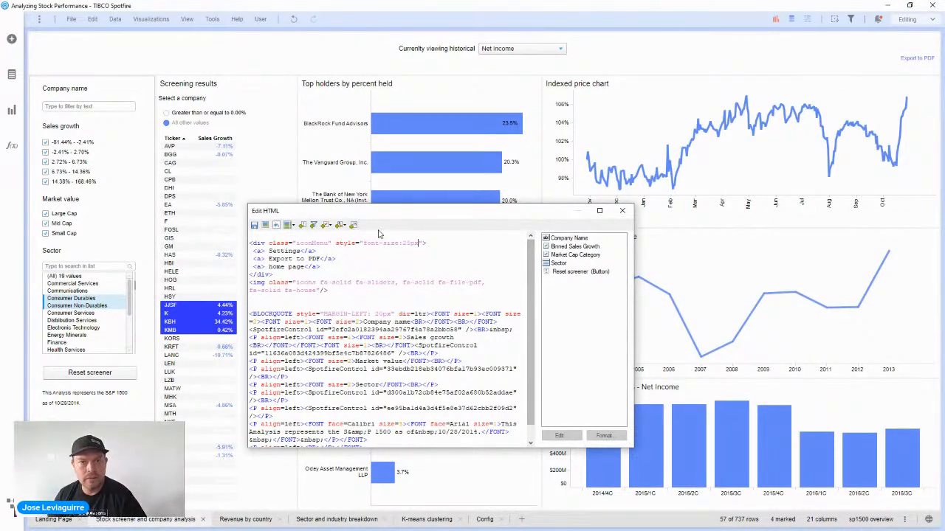
{"action": "left_click", "coordinate": [254, 226]}
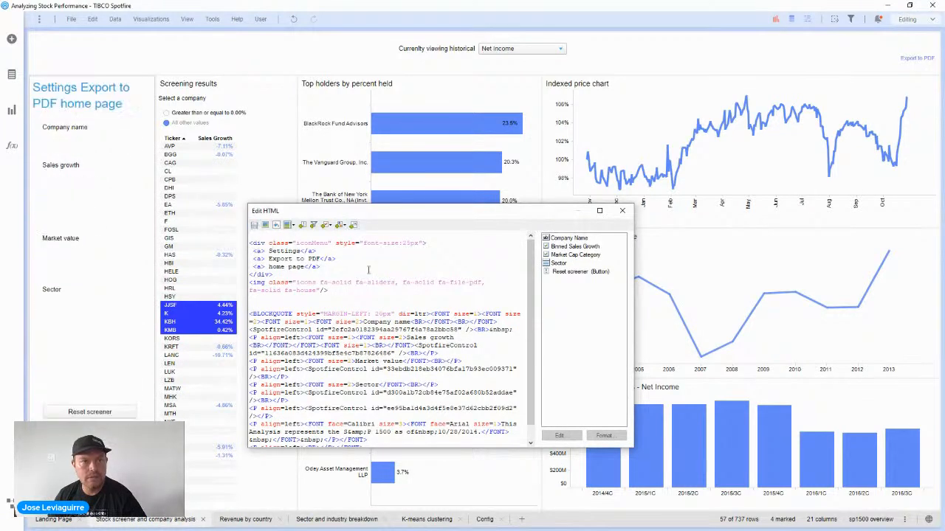
Step: Insert the existing iconMenu.js script into the filter text area and expand the resulting icon menu
{"action": "left_click", "coordinate": [353, 224]}
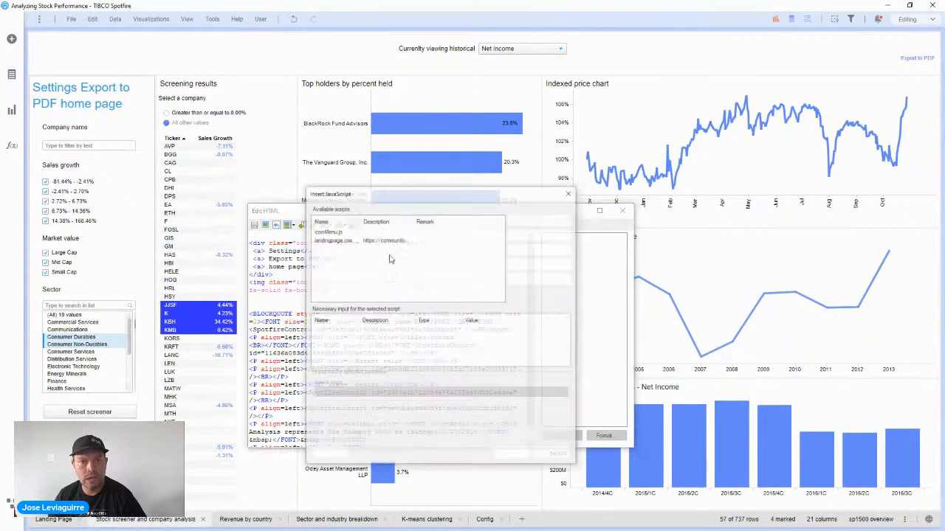
{"action": "left_click", "coordinate": [513, 453]}
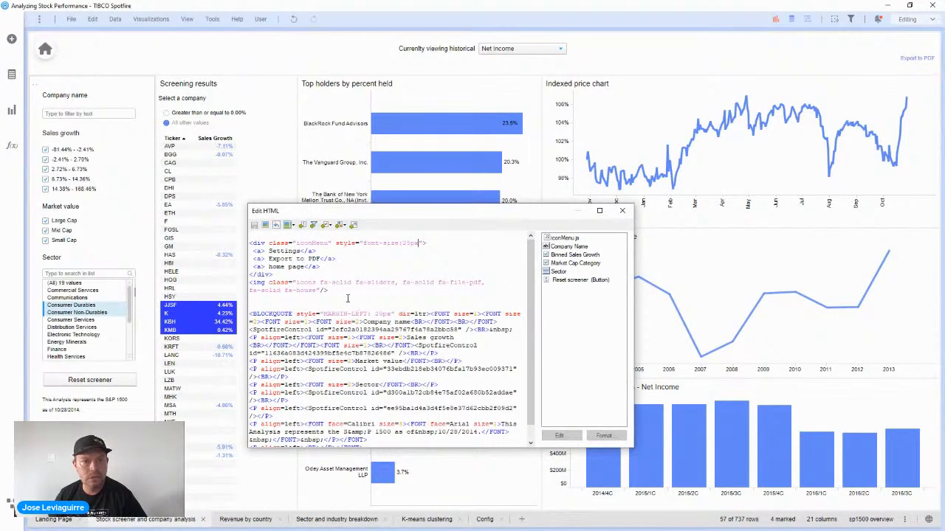
{"action": "mouse_move", "coordinate": [74, 59]}
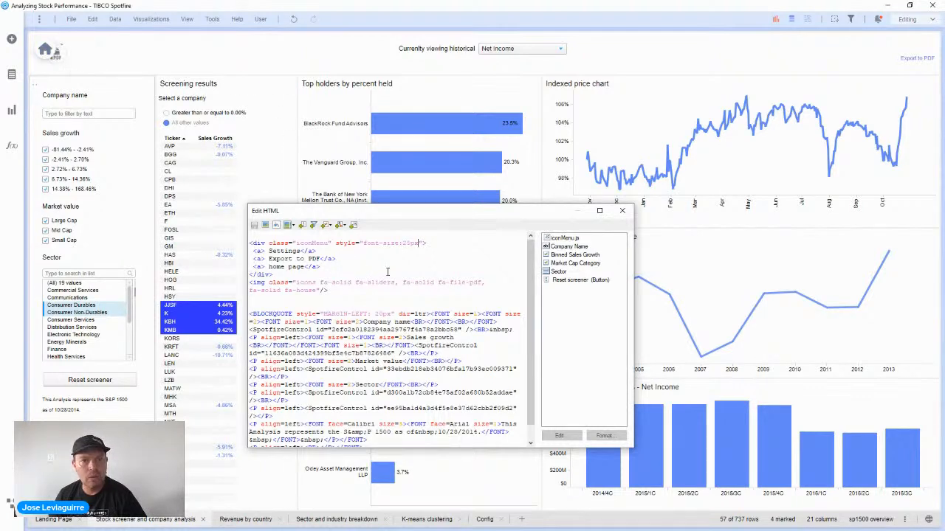
Step: Open the text area's iconMenu.js for editing at its itemsPerLayer parameter, then save the script and confirm its insertion
{"action": "left_click", "coordinate": [565, 237]}
{"action": "left_click", "coordinate": [559, 435]}
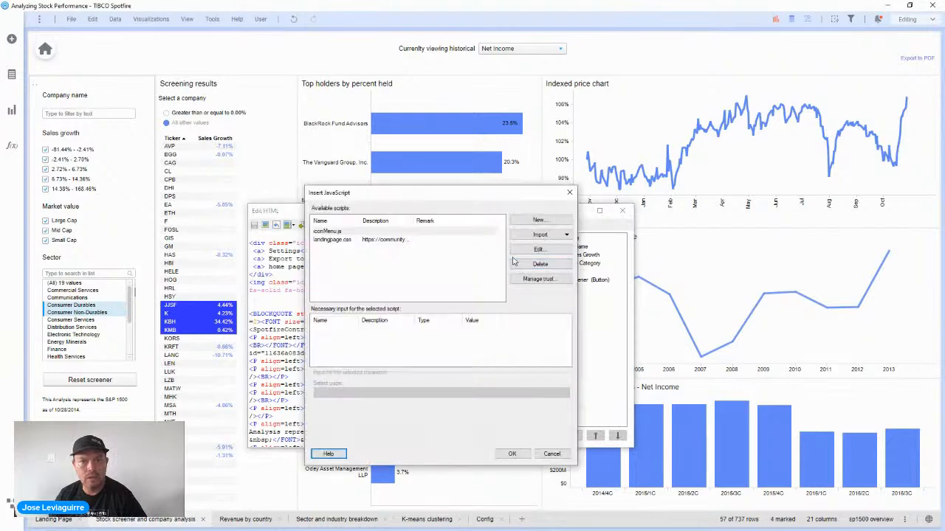
{"action": "left_click", "coordinate": [539, 251]}
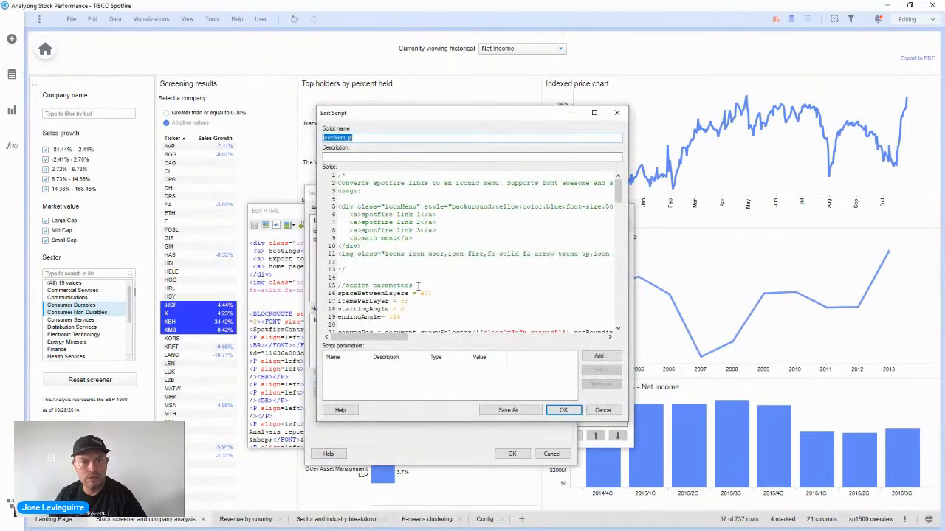
{"action": "scroll", "coordinate": [417, 286], "scroll_direction": "down", "scroll_amount": 1}
{"action": "left_click", "coordinate": [403, 285]}
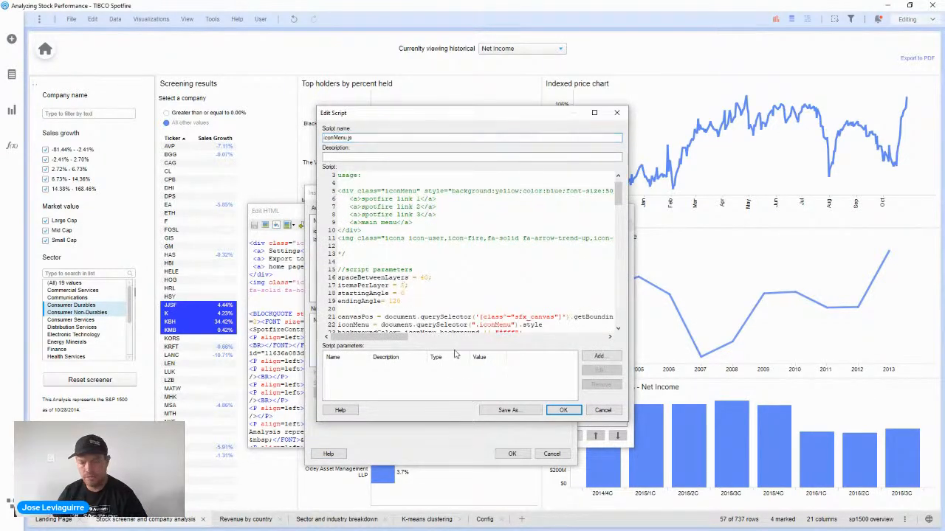
{"action": "left_click", "coordinate": [570, 410]}
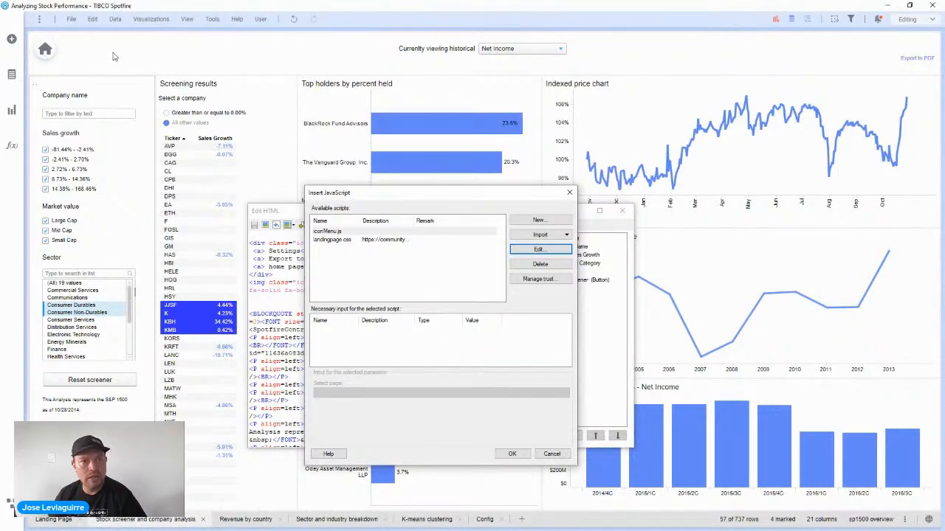
{"action": "left_click", "coordinate": [511, 452]}
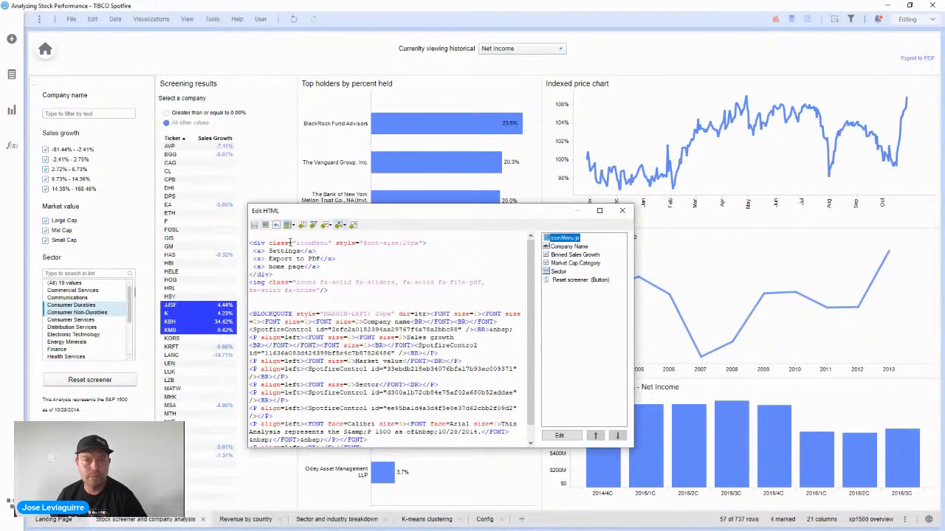
Step: Replace the Export to PDF placeholder with a link action control labelled Export to PDF that exports the Prepared PDF Report
{"action": "left_click_drag", "start_coordinate": [334, 260], "coordinate": [252, 260]}
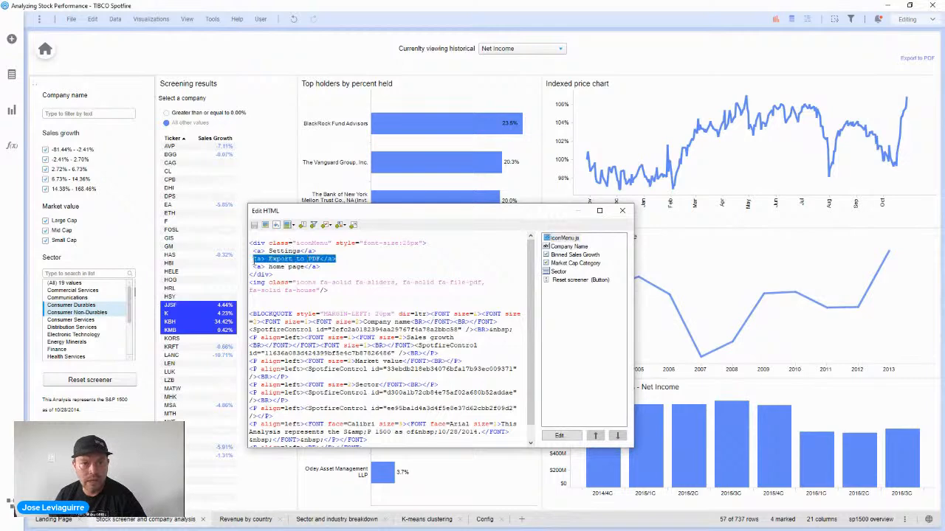
{"action": "left_click", "coordinate": [301, 225]}
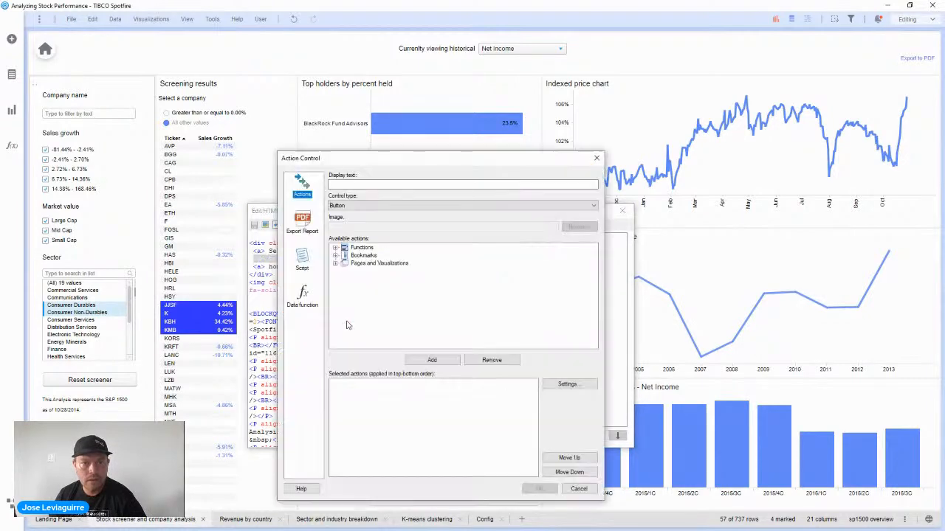
{"action": "left_click", "coordinate": [301, 222]}
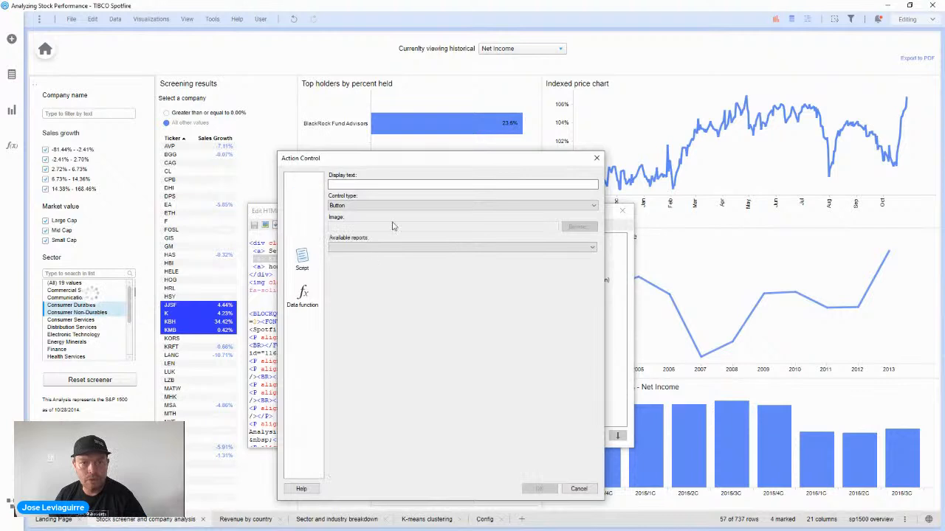
{"action": "left_click", "coordinate": [373, 205]}
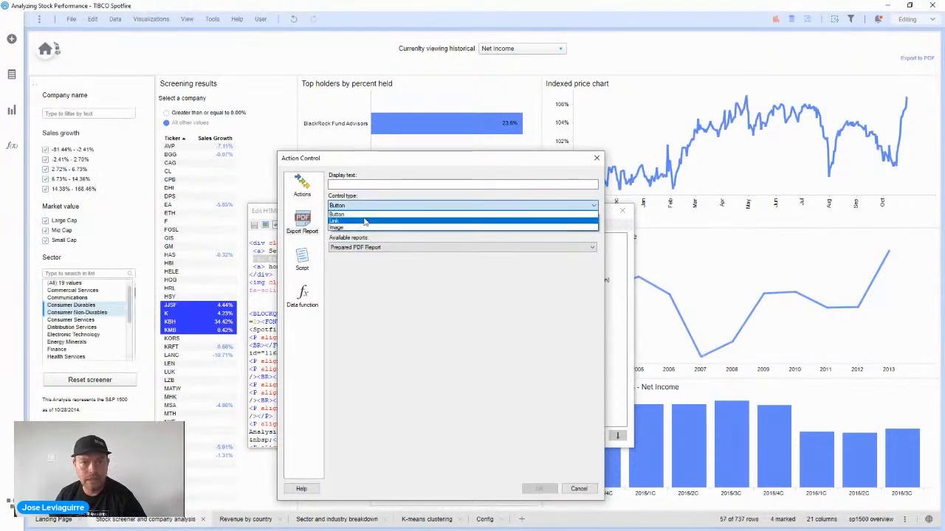
{"action": "left_click", "coordinate": [363, 217]}
{"action": "left_click", "coordinate": [354, 183]}
{"action": "type", "text": "Expo"}
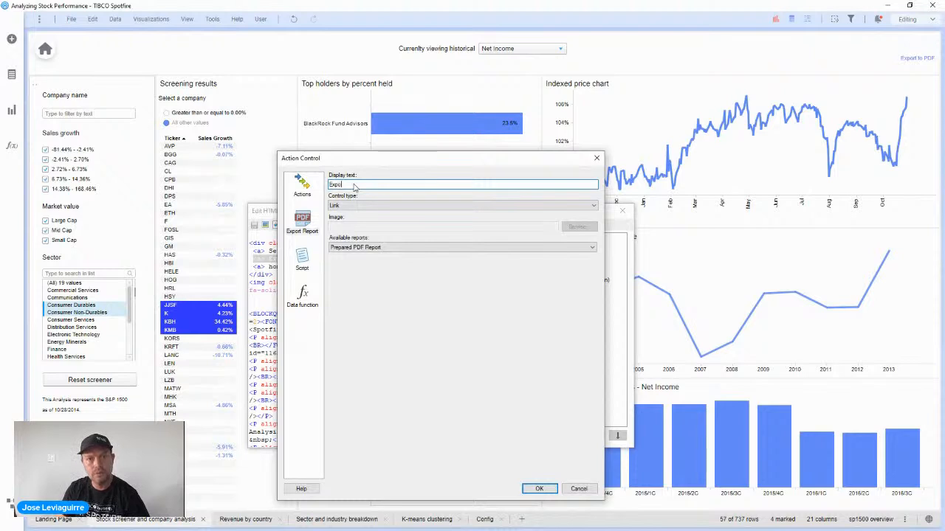
{"action": "type", "text": "rt to PDF"}
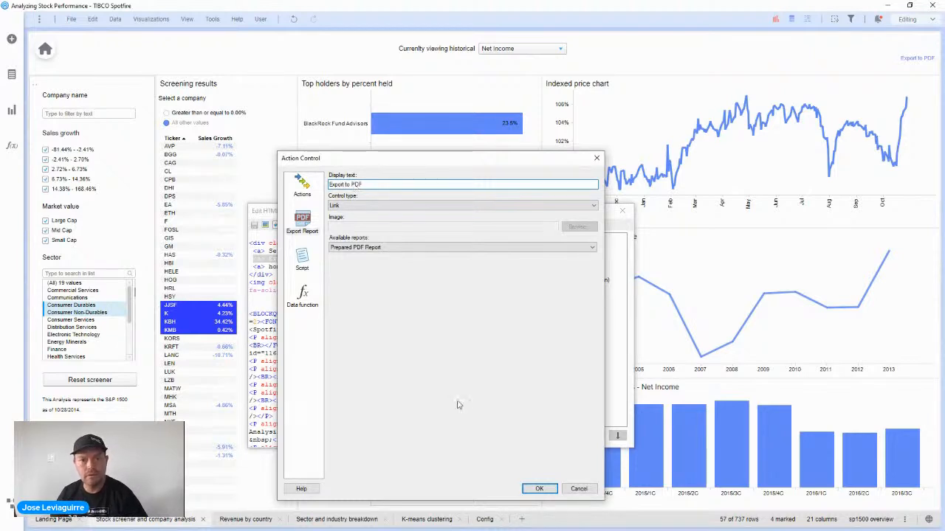
{"action": "left_click", "coordinate": [539, 489]}
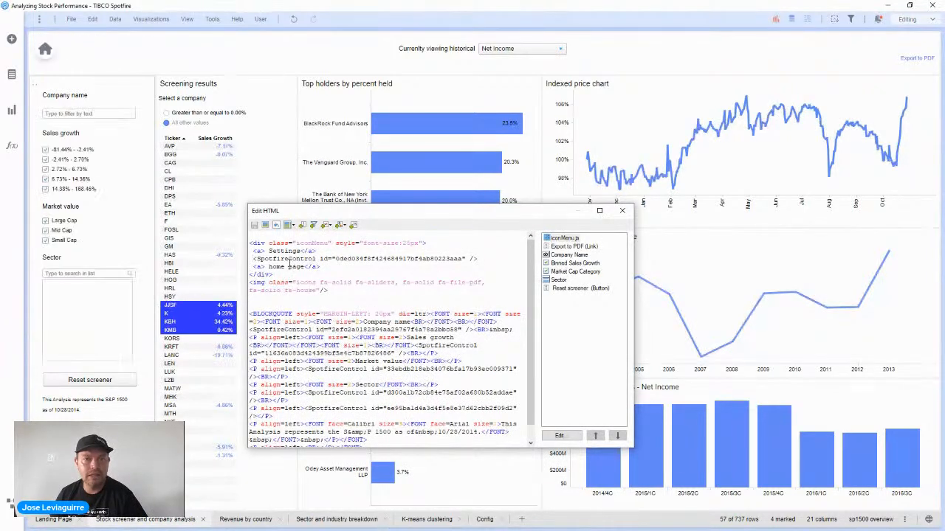
Step: Replace the home page placeholder with a link action control labelled Home that navigates to the Landing Page
{"action": "double_click", "coordinate": [280, 251]}
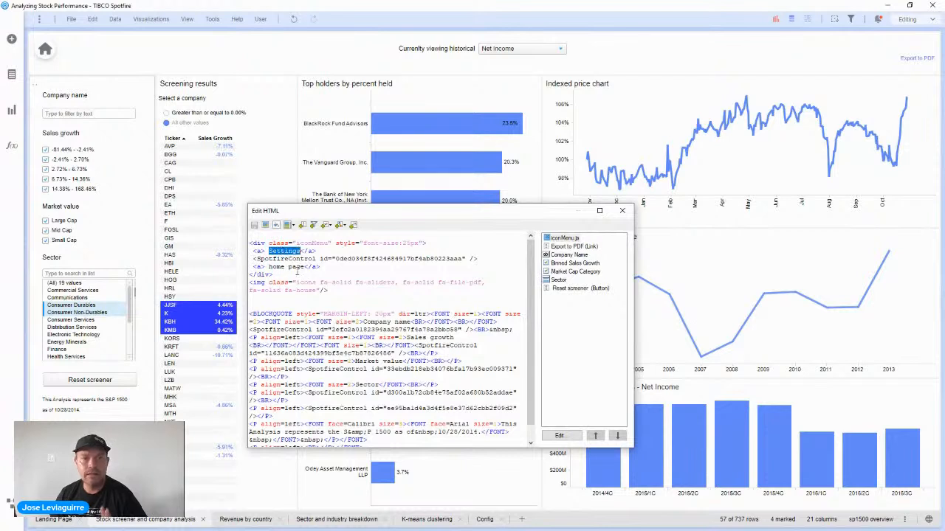
{"action": "left_click_drag", "start_coordinate": [321, 267], "coordinate": [248, 268]}
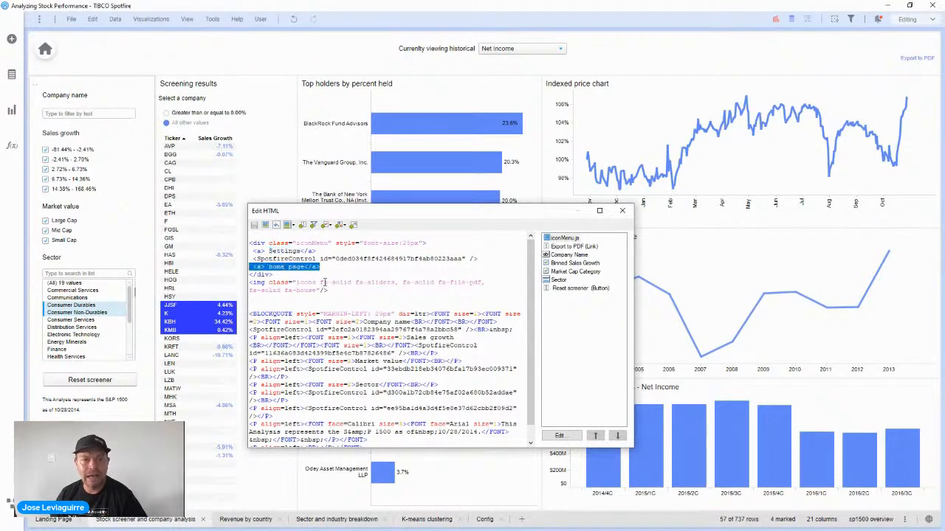
{"action": "left_click", "coordinate": [327, 272]}
{"action": "left_click_drag", "start_coordinate": [321, 268], "coordinate": [252, 268]}
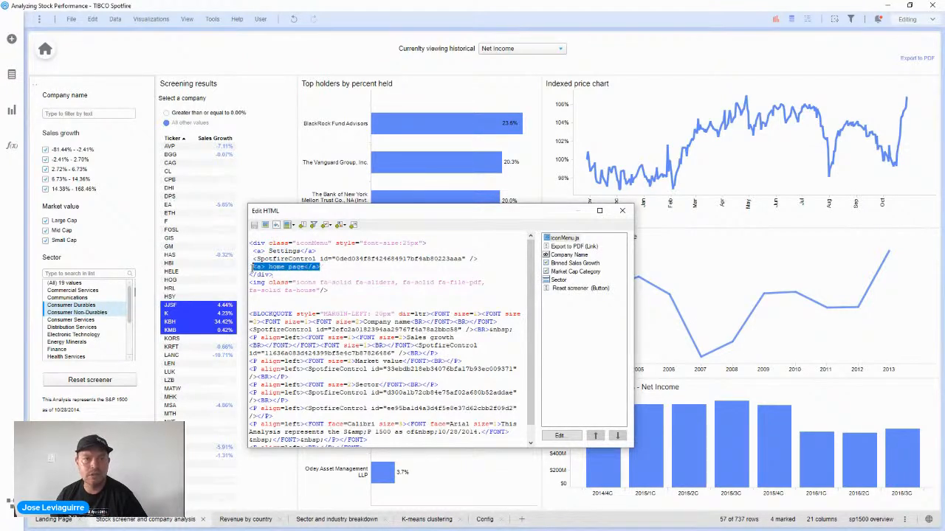
{"action": "left_click", "coordinate": [303, 225]}
{"action": "left_click", "coordinate": [336, 264]}
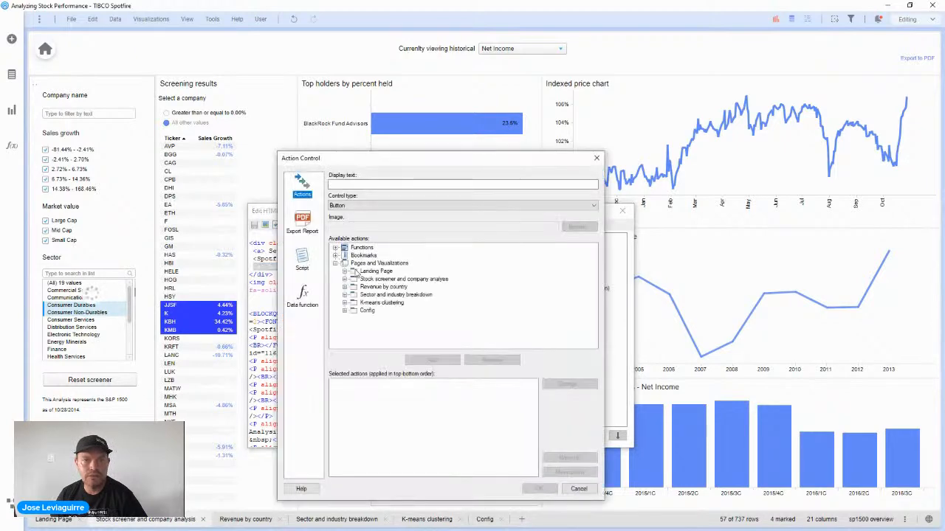
{"action": "left_click", "coordinate": [375, 271]}
{"action": "left_click", "coordinate": [432, 359]}
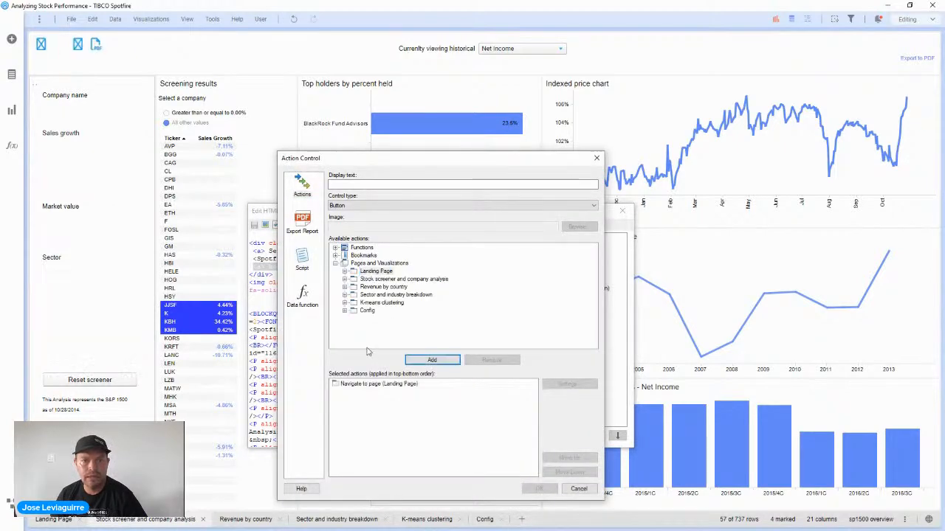
{"action": "left_click", "coordinate": [345, 204]}
{"action": "left_click", "coordinate": [347, 214]}
{"action": "left_click", "coordinate": [360, 184]}
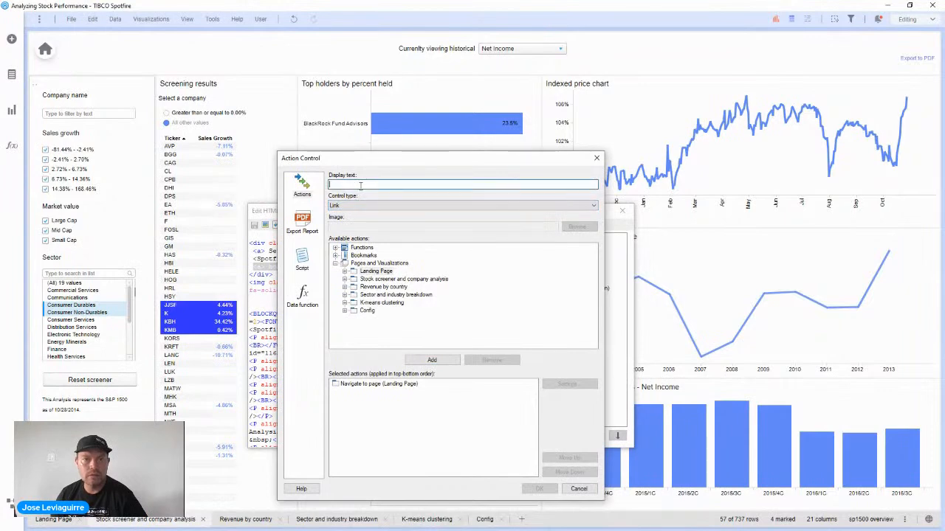
{"action": "type", "text": "Home"}
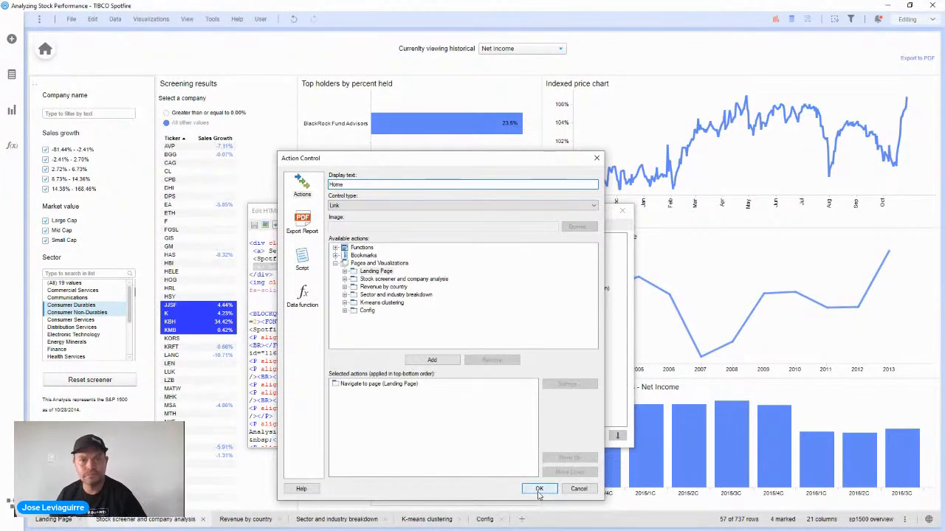
{"action": "left_click", "coordinate": [538, 490]}
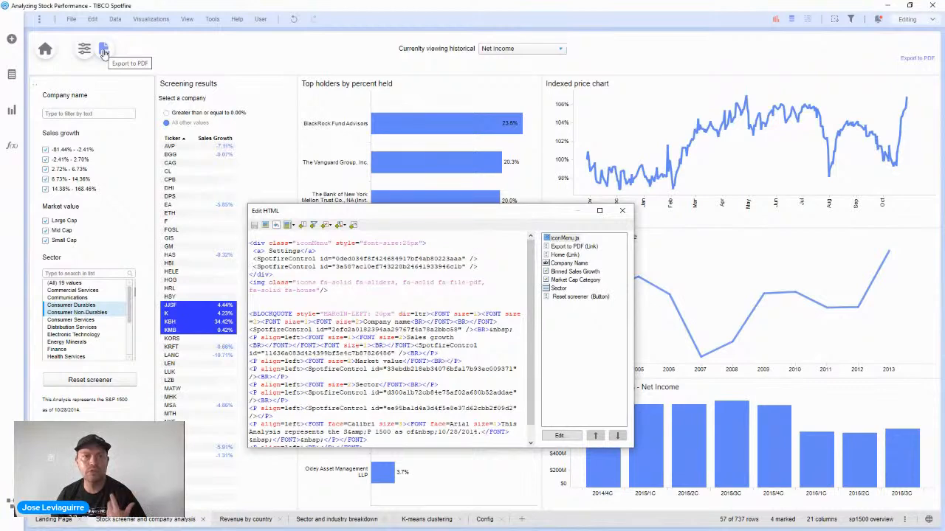
Step: Test the icon menu's Export to PDF link and dismiss the save dialog
{"action": "left_click", "coordinate": [104, 52]}
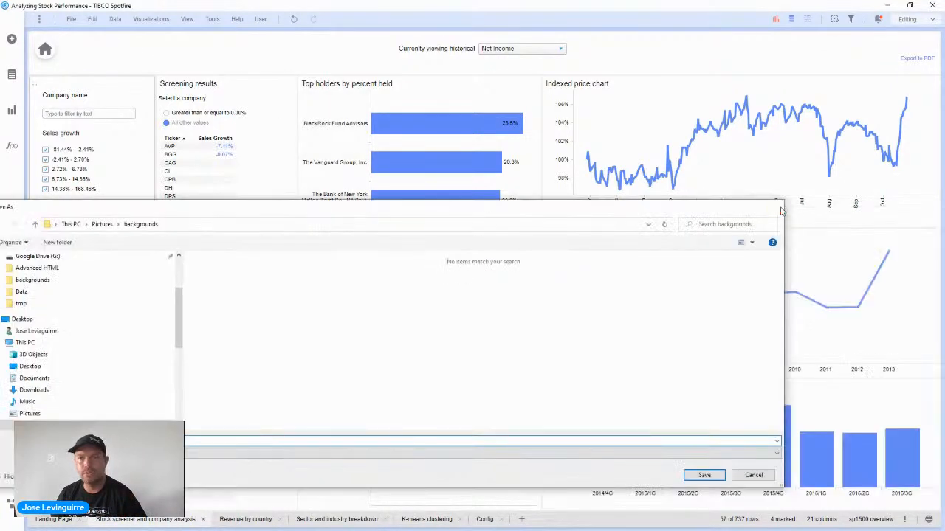
{"action": "left_click", "coordinate": [780, 210]}
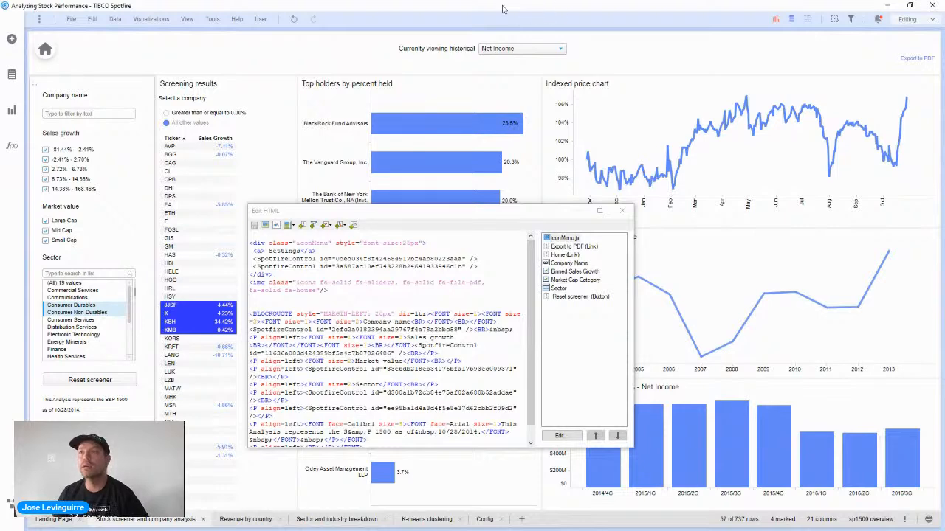
Step: Switch to the browser and examine the myDrawer and toggleDrawer HTML in the Javascript Drawer for TIBCO Spotfire article
{"action": "key", "text": "alt+Tab"}
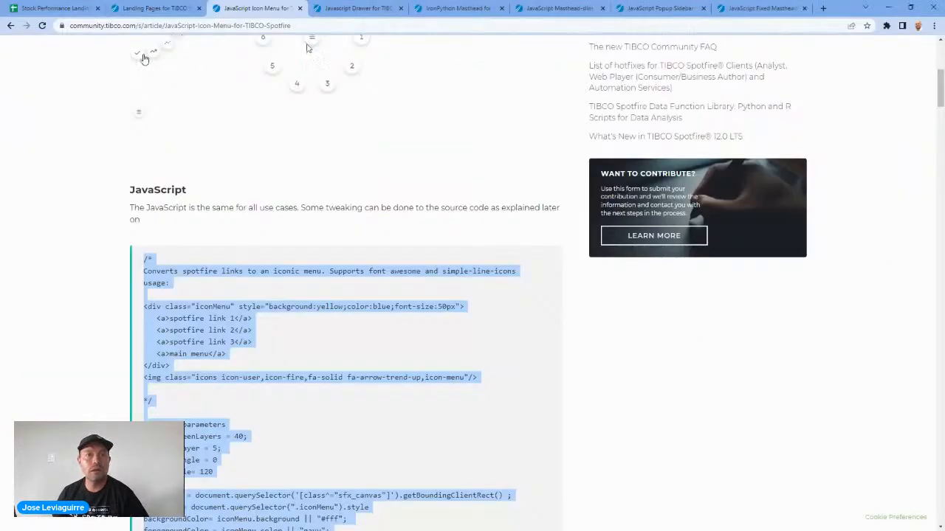
{"action": "left_click", "coordinate": [352, 10]}
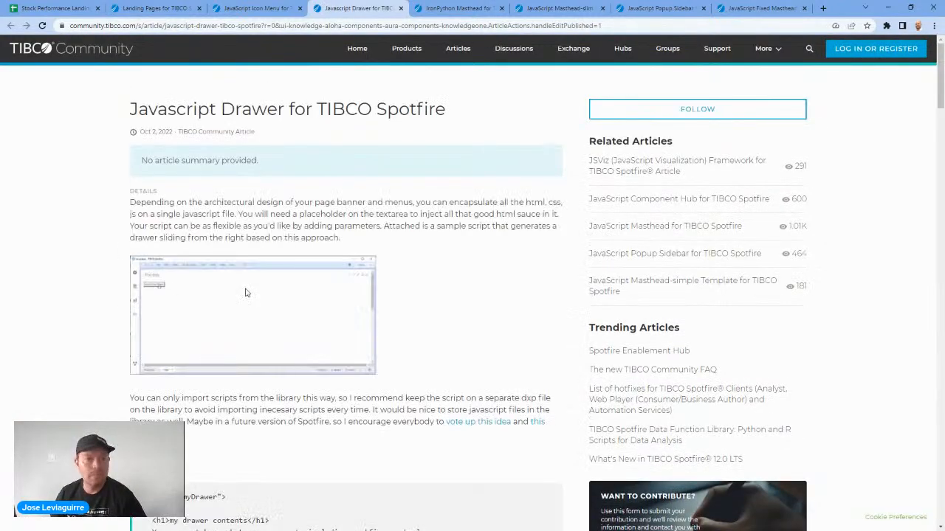
{"action": "scroll", "coordinate": [251, 299], "scroll_direction": "down", "scroll_amount": 1}
{"action": "scroll", "coordinate": [249, 299], "scroll_direction": "down", "scroll_amount": 5}
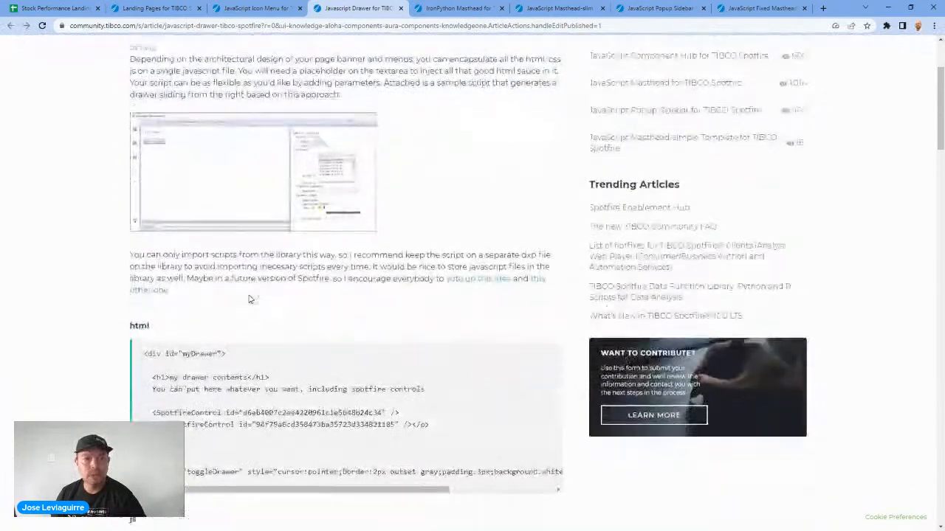
{"action": "left_click_drag", "start_coordinate": [229, 273], "coordinate": [134, 270]}
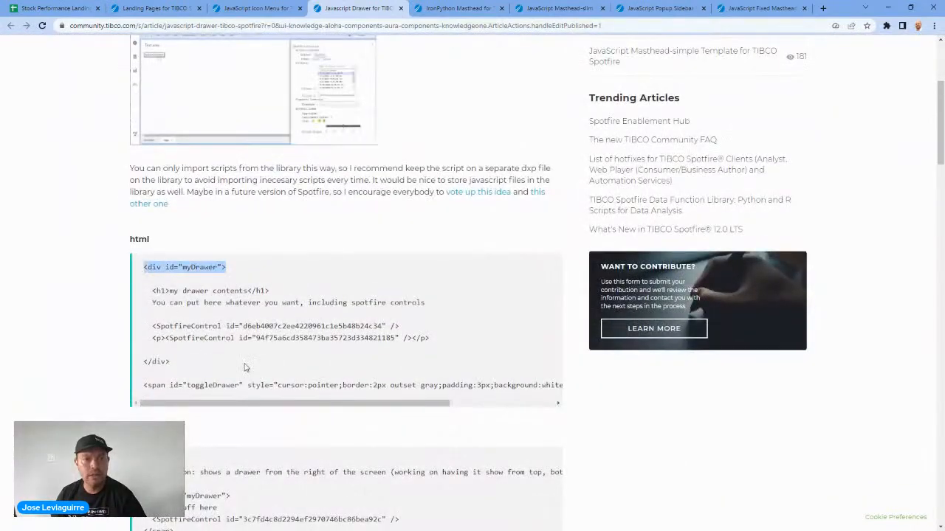
{"action": "scroll", "coordinate": [136, 275], "scroll_direction": "down", "scroll_amount": 4}
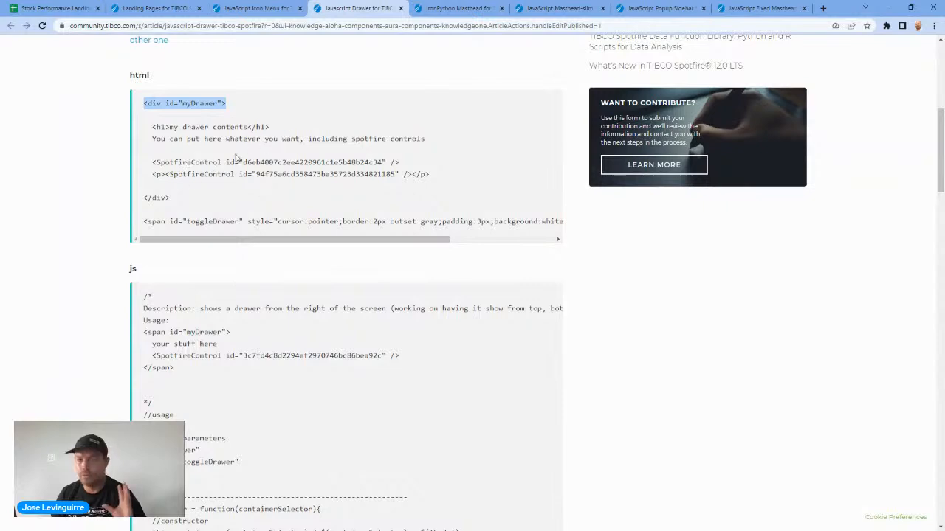
{"action": "double_click", "coordinate": [184, 103]}
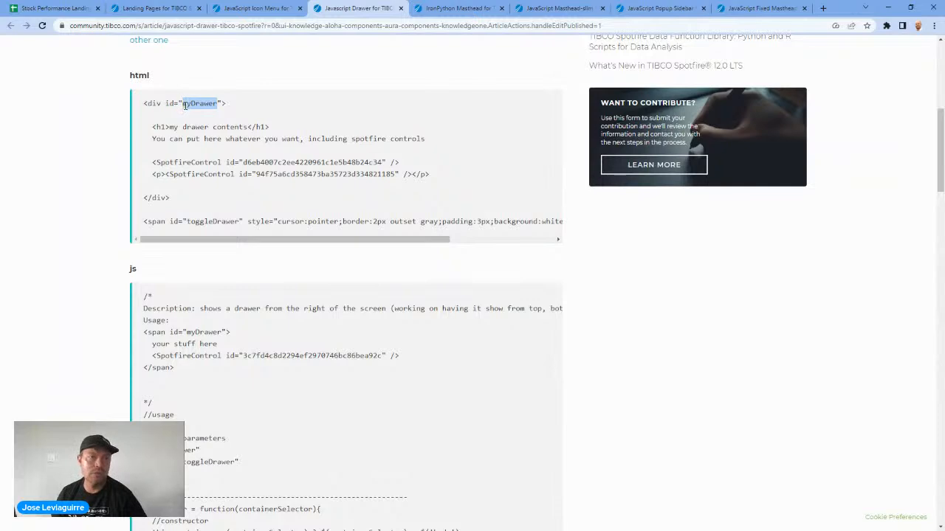
{"action": "left_click", "coordinate": [190, 174]}
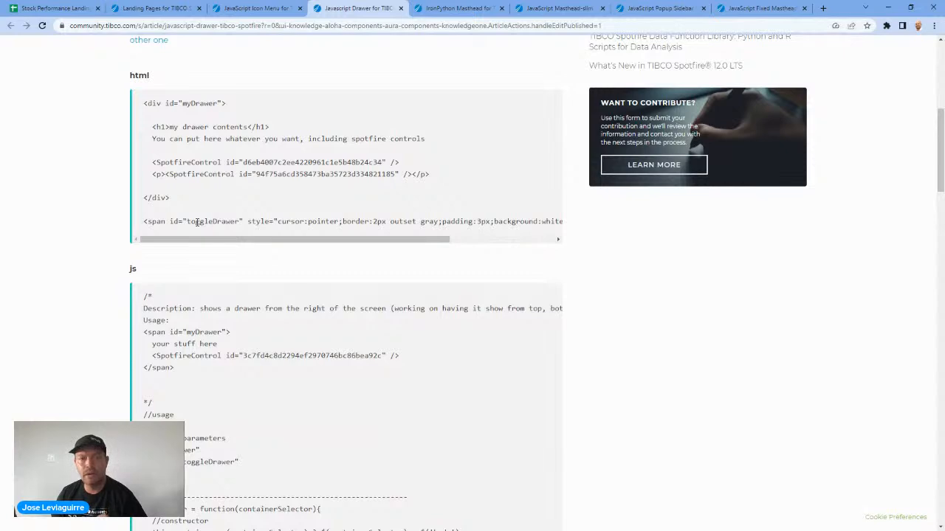
{"action": "double_click", "coordinate": [197, 223]}
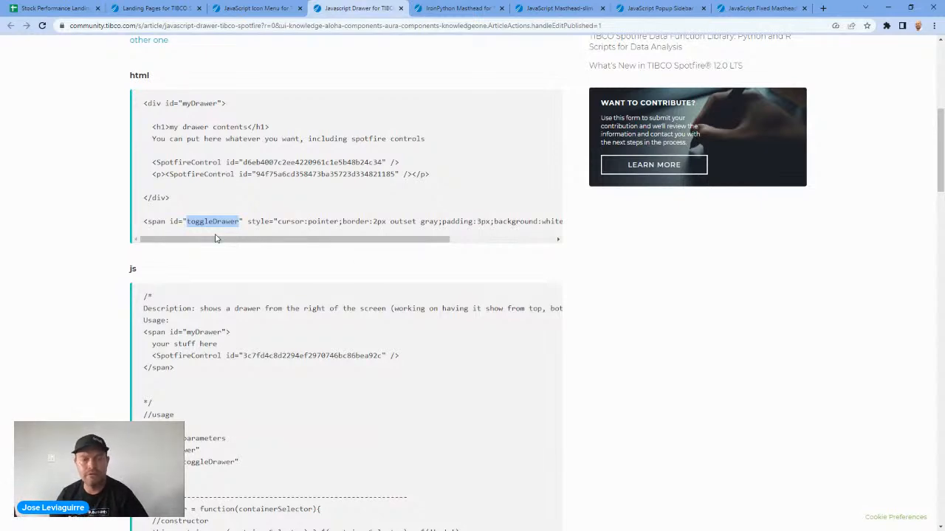
Step: Copy the complete js code block from the Javascript Drawer article
{"action": "left_click_drag", "start_coordinate": [144, 295], "coordinate": [216, 360]}
{"action": "scroll", "coordinate": [216, 360], "scroll_direction": "down", "scroll_amount": 1}
{"action": "scroll", "coordinate": [215, 360], "scroll_direction": "down", "scroll_amount": 3}
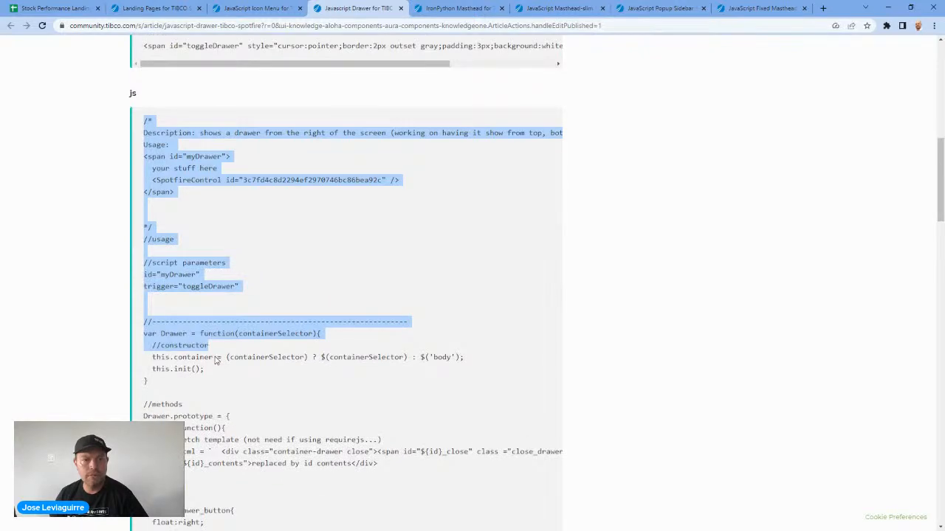
{"action": "scroll", "coordinate": [216, 360], "scroll_direction": "down", "scroll_amount": 20}
{"action": "left_click_drag", "start_coordinate": [216, 360], "coordinate": [210, 269]}
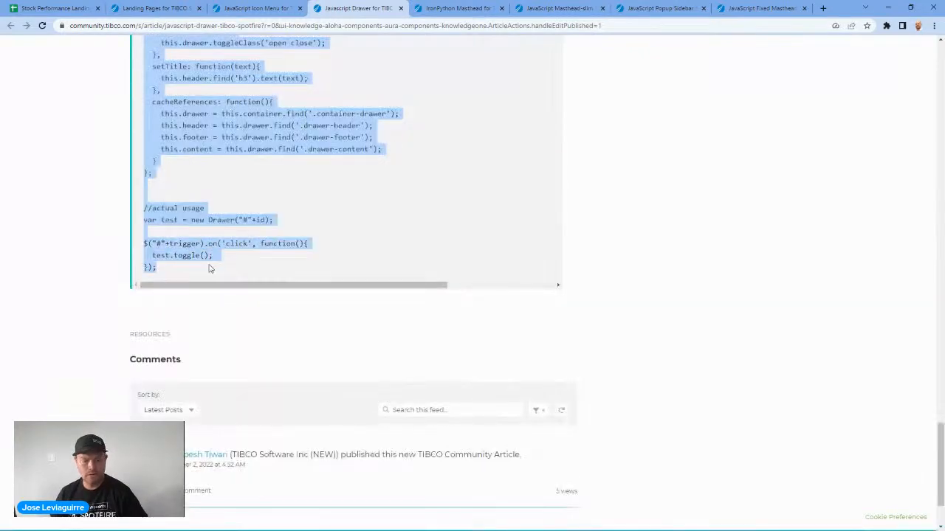
Step: Back in Spotfire, wrap the filter controls' BLOCKQUOTE in a div with id myDrawer and save the HTML
{"action": "key", "text": "alt+Tab"}
{"action": "left_click", "coordinate": [335, 298]}
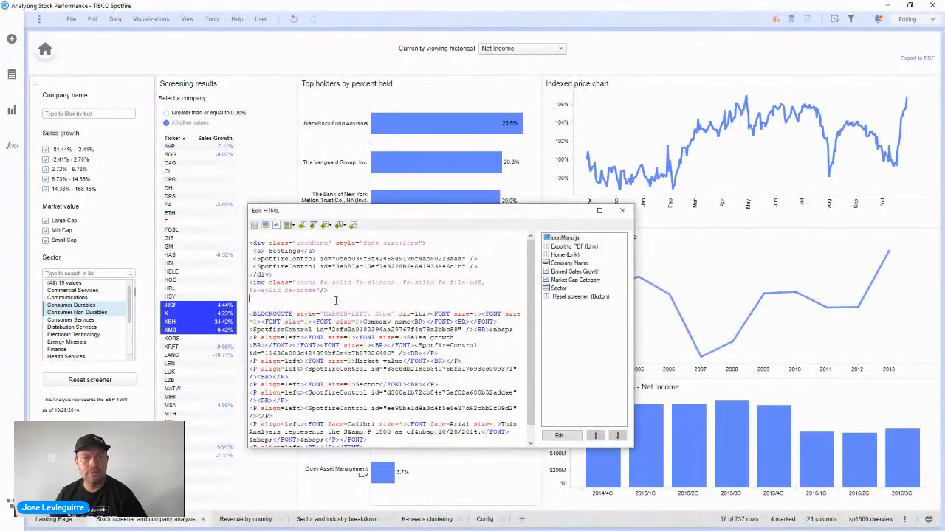
{"action": "key", "text": "Return"}
{"action": "type", "text": "<div id="}
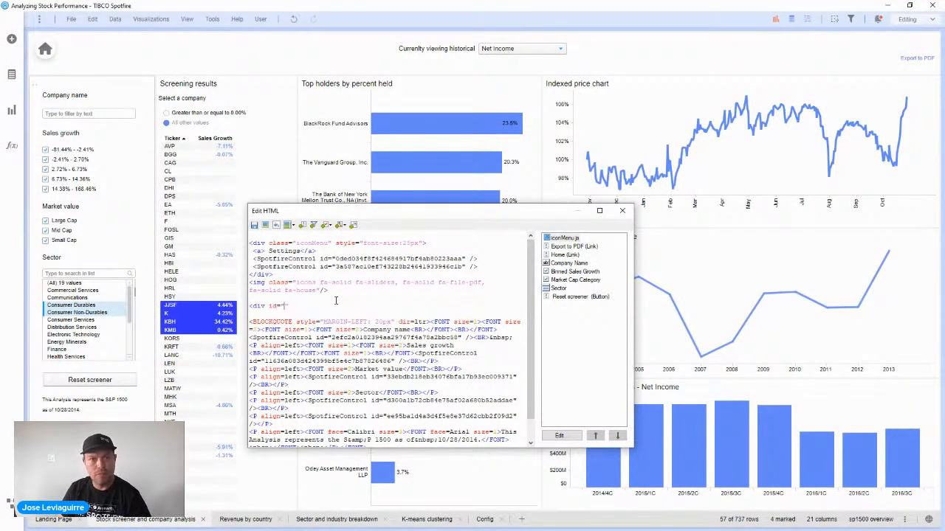
{"action": "type", "text": "myDrawer"}
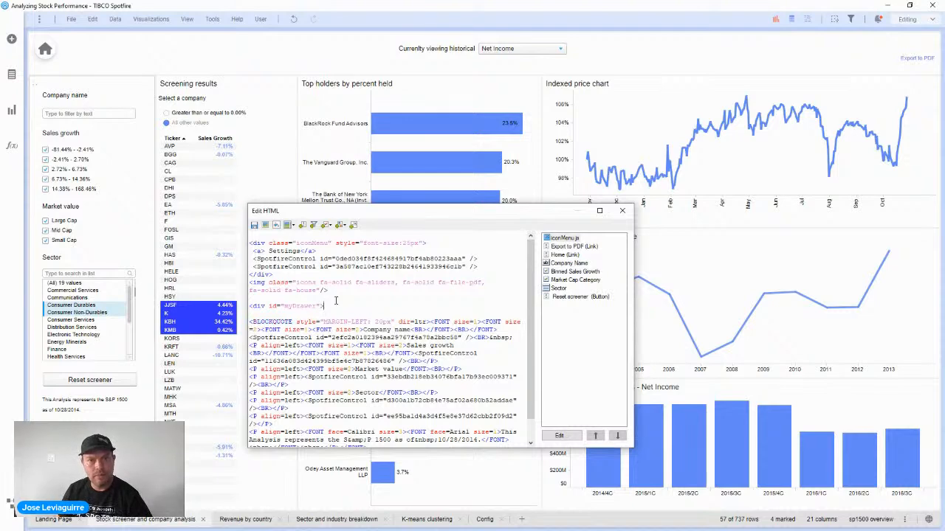
{"action": "scroll", "coordinate": [529, 317], "scroll_direction": "down", "scroll_amount": 1}
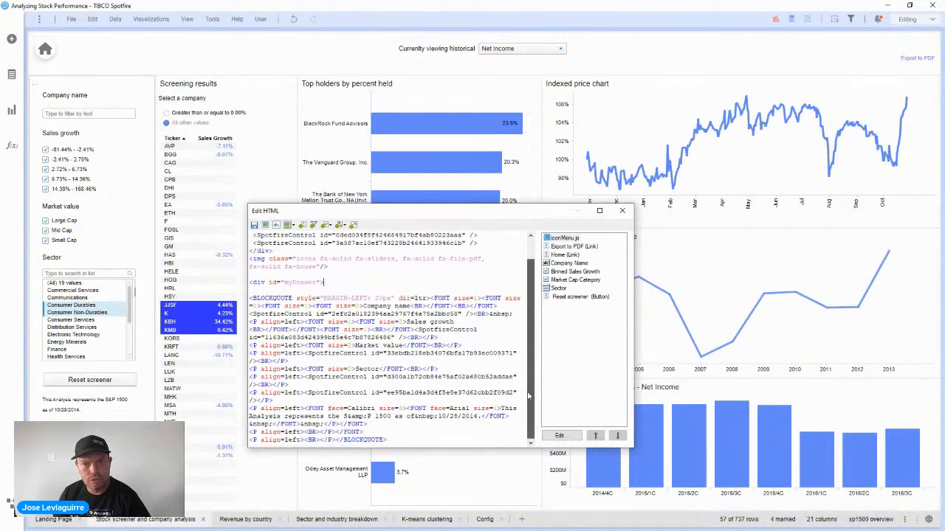
{"action": "left_click", "coordinate": [416, 435]}
{"action": "type", "text": "</div>"}
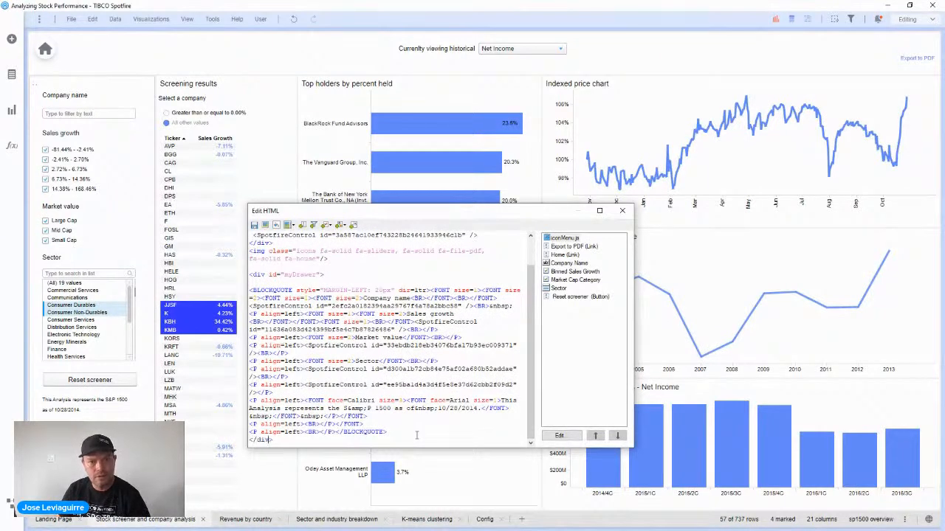
{"action": "scroll", "coordinate": [347, 281], "scroll_direction": "up", "scroll_amount": 2}
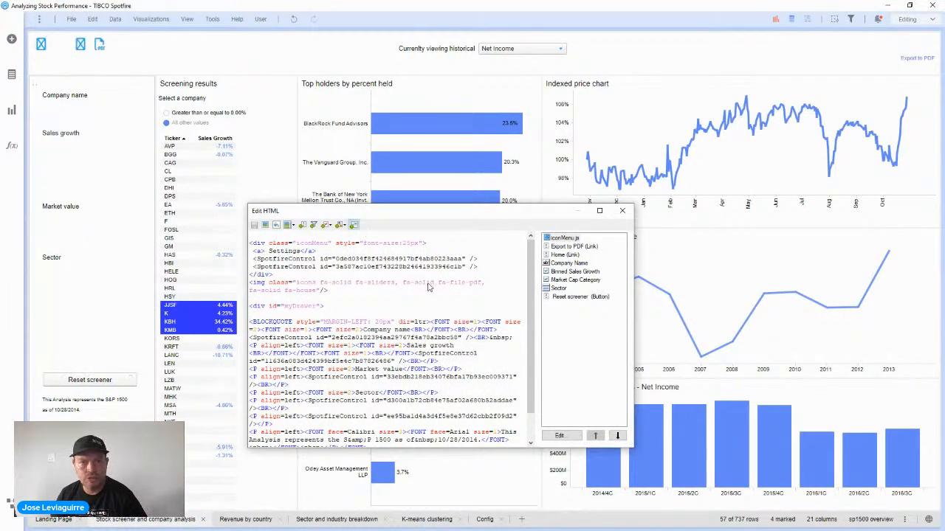
Step: Create a new JavaScript named drawer.js for the text area and paste the copied drawer code into it
{"action": "left_click", "coordinate": [353, 225]}
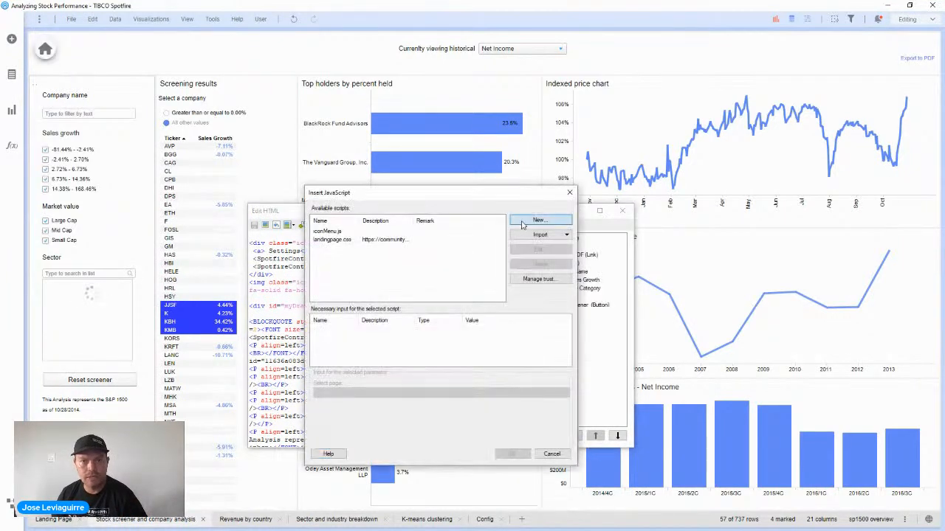
{"action": "left_click", "coordinate": [537, 220]}
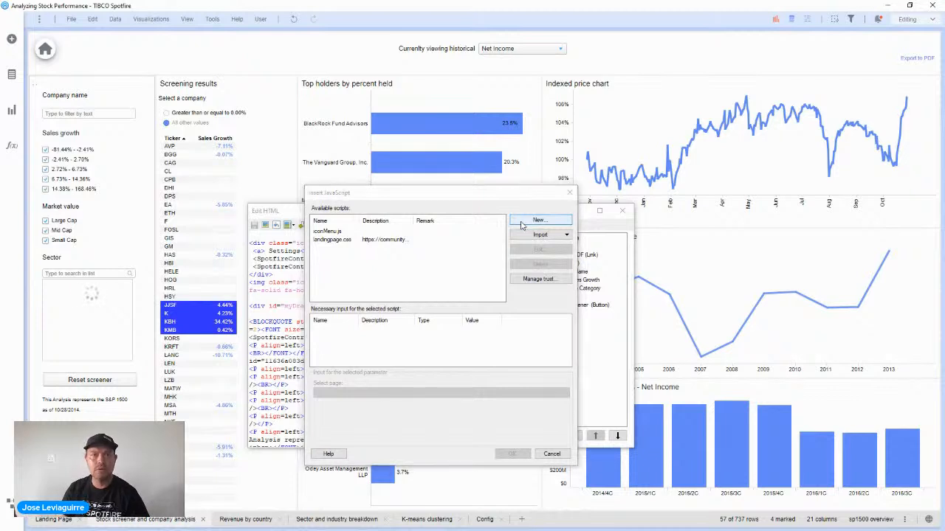
{"action": "type", "text": "drawer.js"}
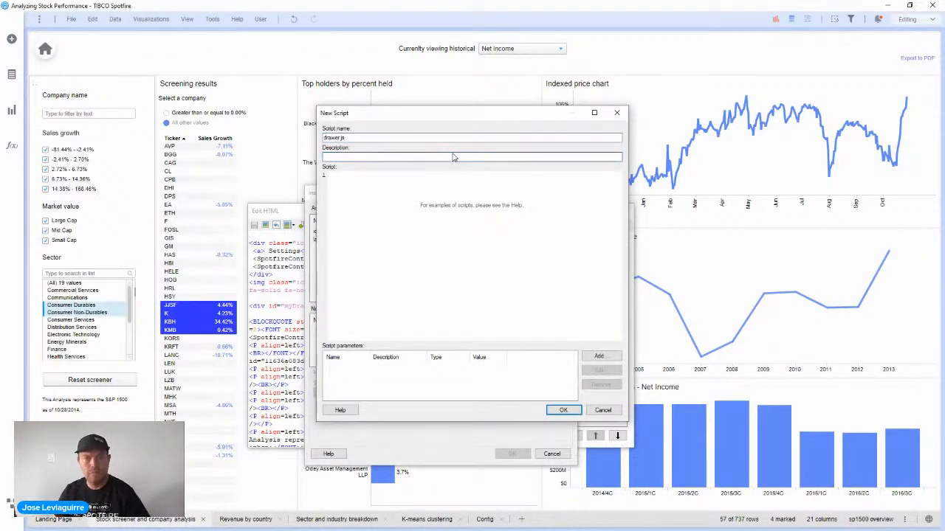
{"action": "key", "text": "ctrl+v"}
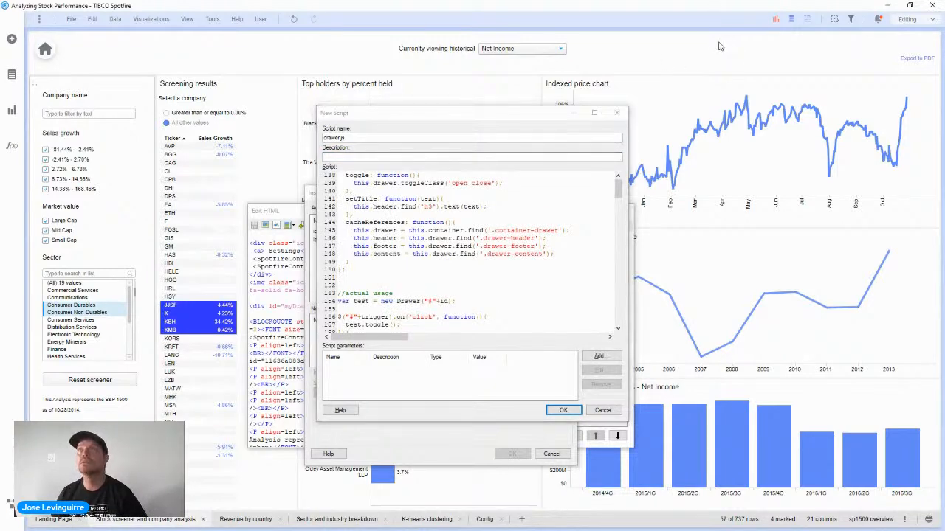
Step: Copy the Javascript Drawer article's URL from the browser into drawer.js's description, save the script and insert it into the text area
{"action": "key", "text": "alt+Tab"}
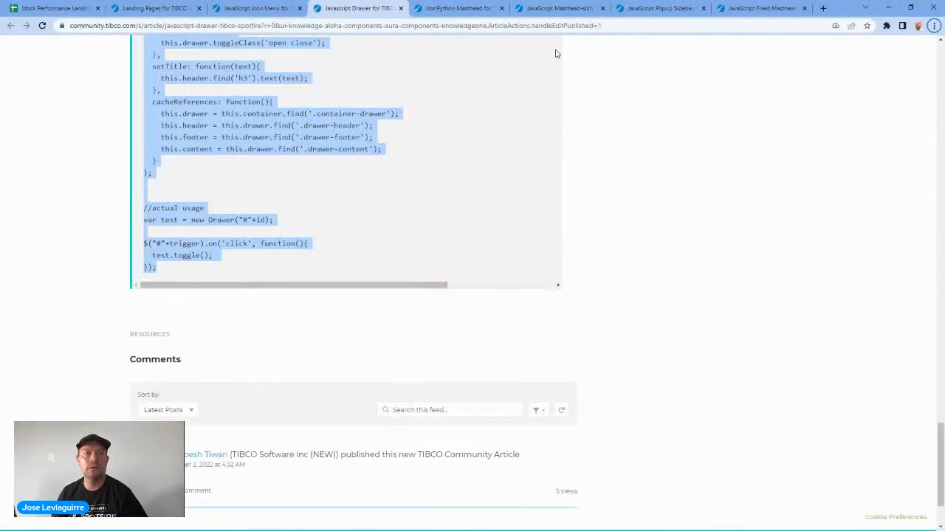
{"action": "key", "text": "alt+Tab"}
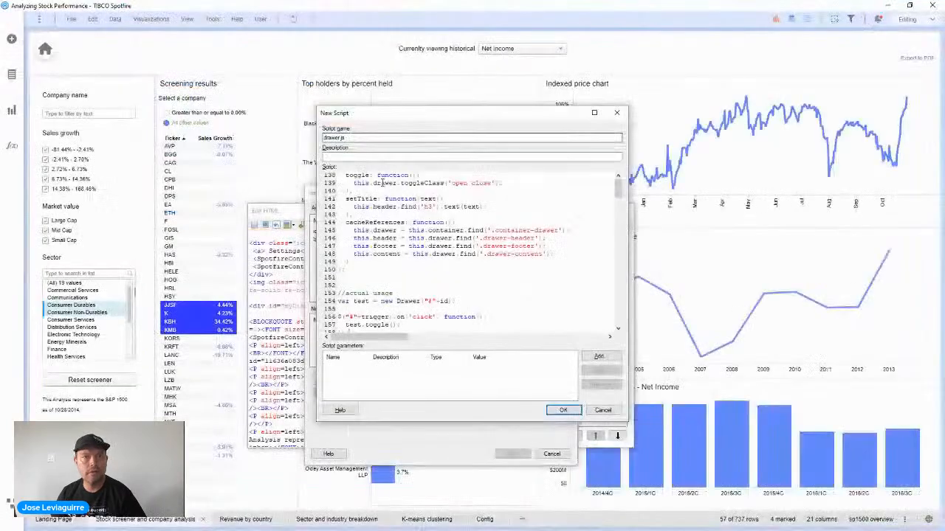
{"action": "left_click", "coordinate": [384, 157]}
{"action": "key", "text": "ctrl+v"}
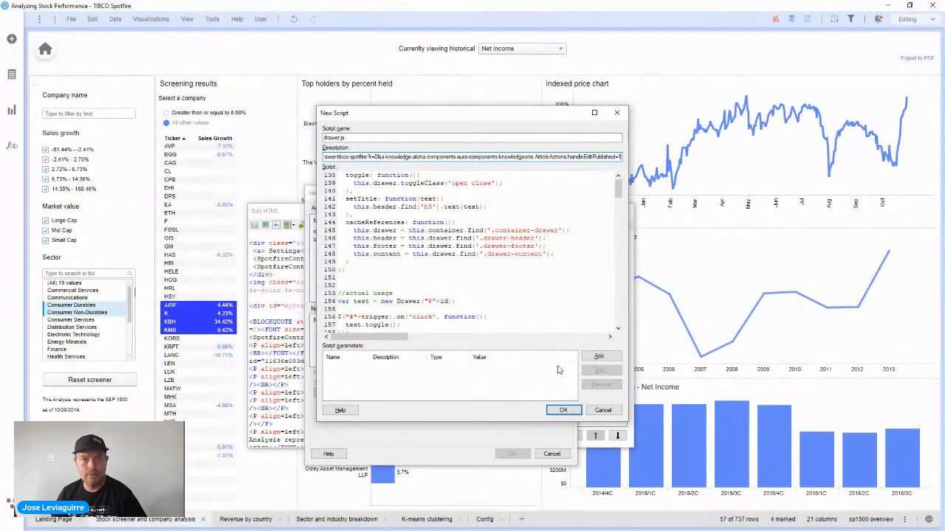
{"action": "left_click", "coordinate": [567, 410]}
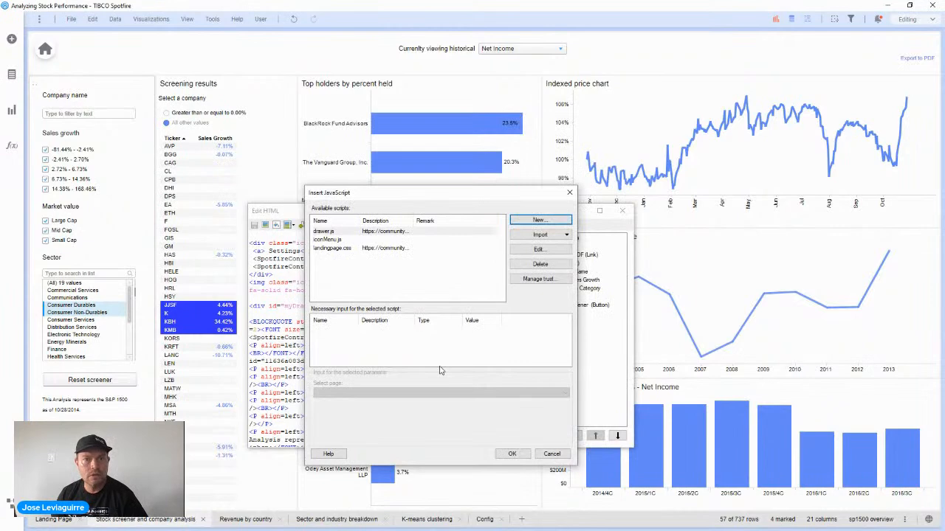
{"action": "left_click", "coordinate": [514, 454]}
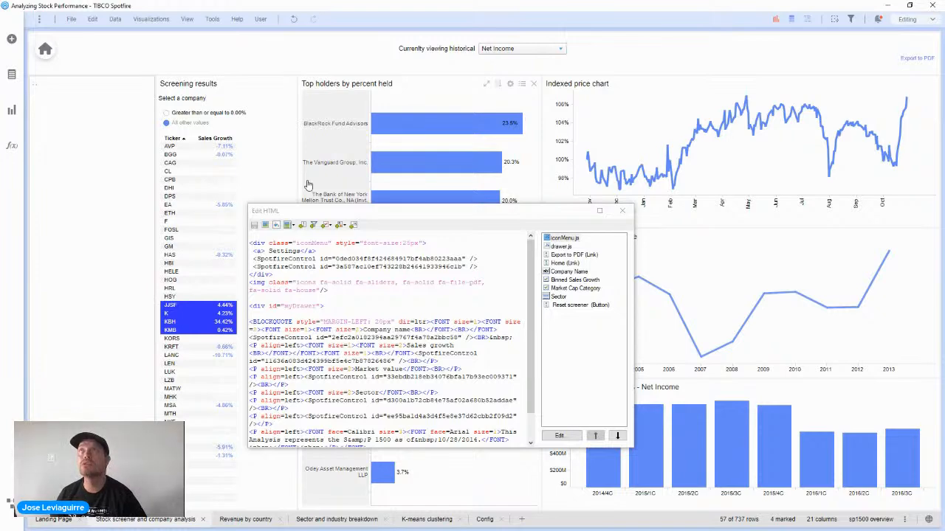
Step: Switch to the browser and copy the toggleDrawer span line from the article's html code block
{"action": "key", "text": "alt+Tab"}
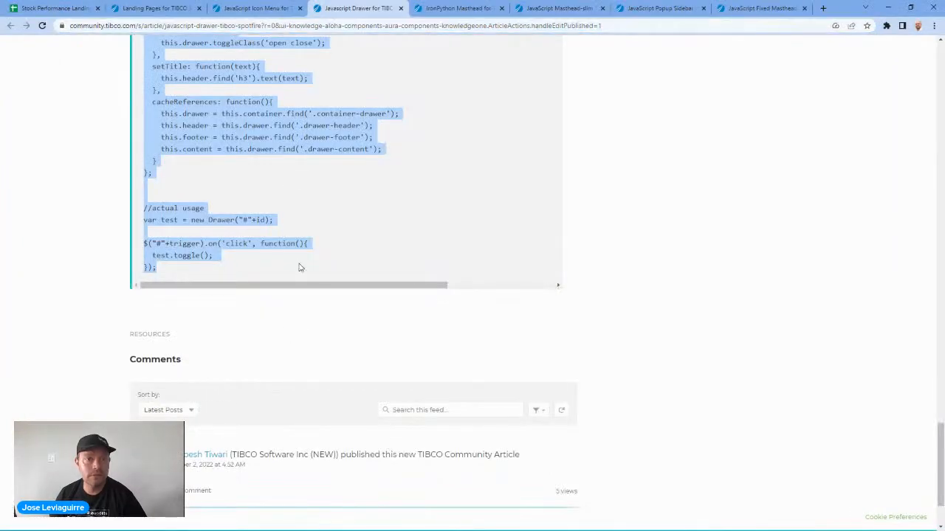
{"action": "scroll", "coordinate": [411, 440], "scroll_direction": "up", "scroll_amount": 4}
{"action": "scroll", "coordinate": [519, 368], "scroll_direction": "up", "scroll_amount": 1}
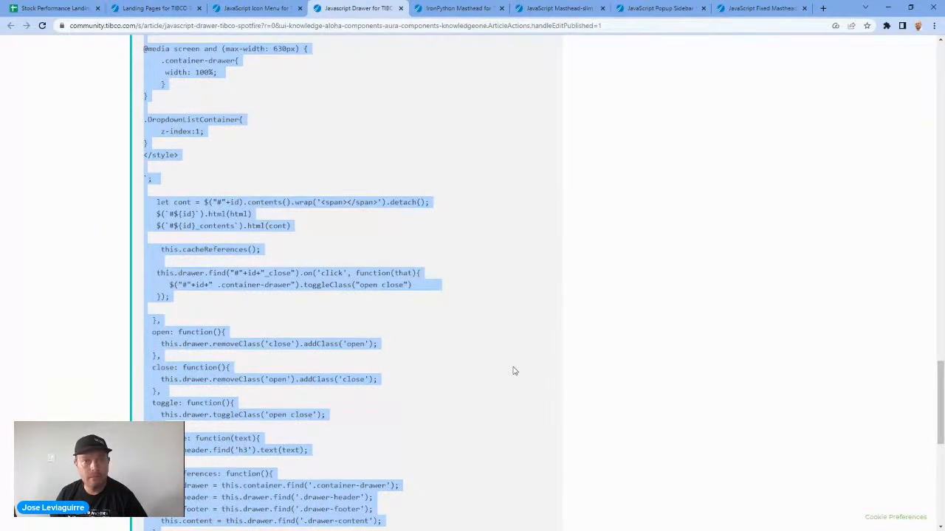
{"action": "scroll", "coordinate": [515, 371], "scroll_direction": "up", "scroll_amount": 10}
{"action": "double_click", "coordinate": [213, 309]}
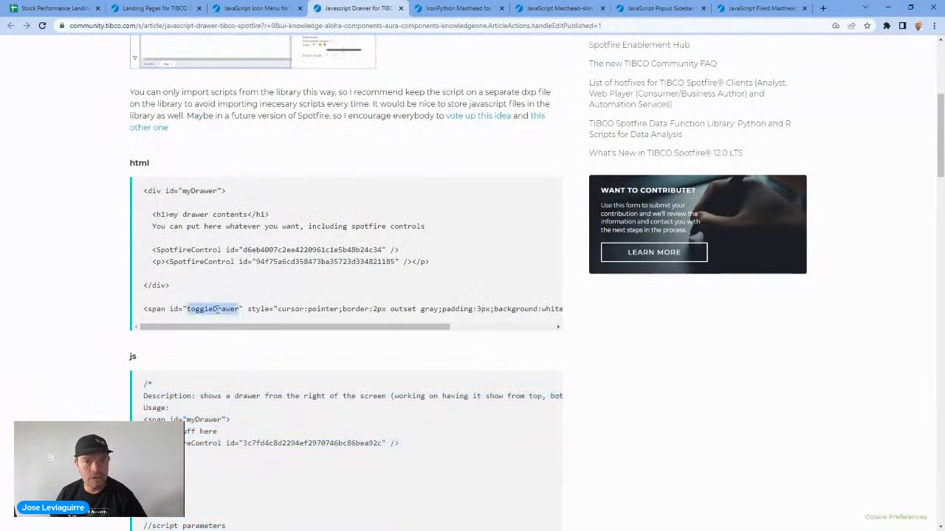
{"action": "triple_click", "coordinate": [281, 308]}
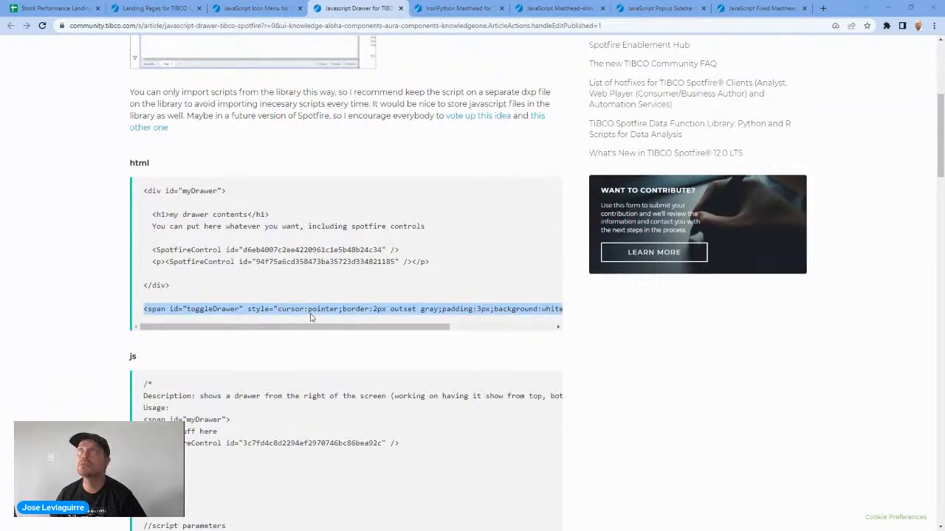
Step: Back in Spotfire, paste the toggleDrawer span above the myDrawer div and save the HTML
{"action": "key", "text": "alt+Tab"}
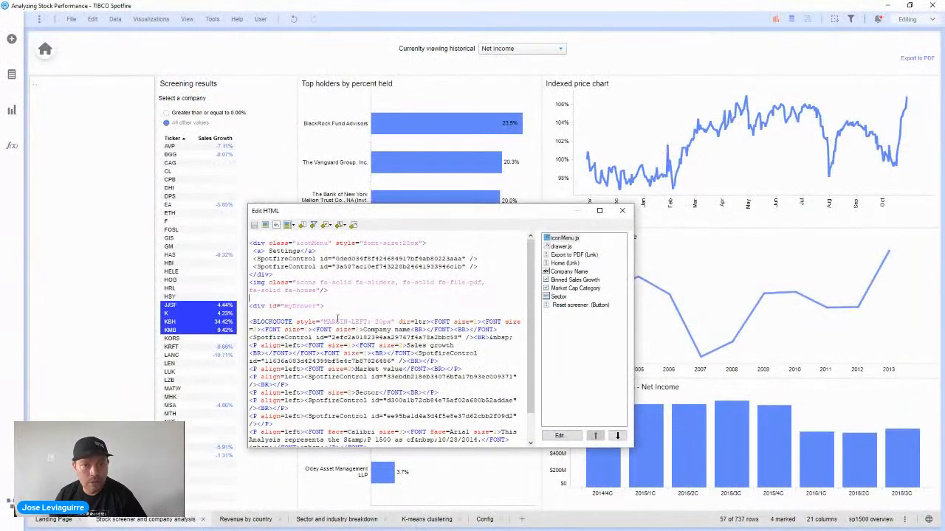
{"action": "key", "text": "Return"}
{"action": "key", "text": "Return"}
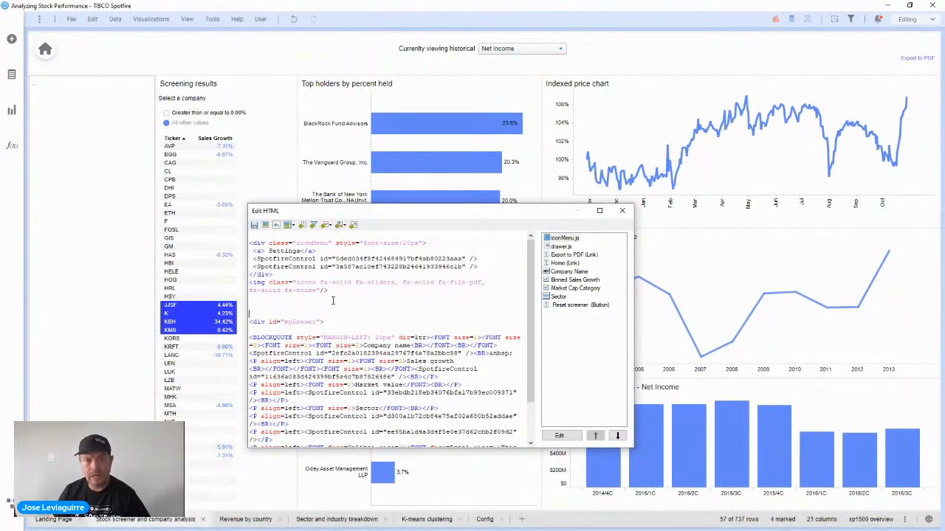
{"action": "type", "text": "<span id=\"toggleDrawer\" style=\"cursor:pointer;border:2px outset gray;padding:3px;background:whitesmoke\">open/close Drawer</span>"}
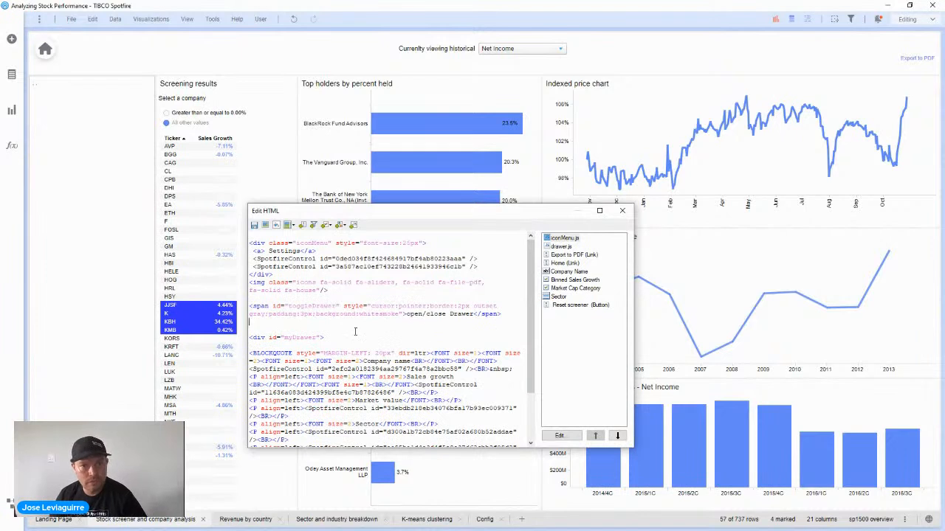
{"action": "left_click", "coordinate": [255, 226]}
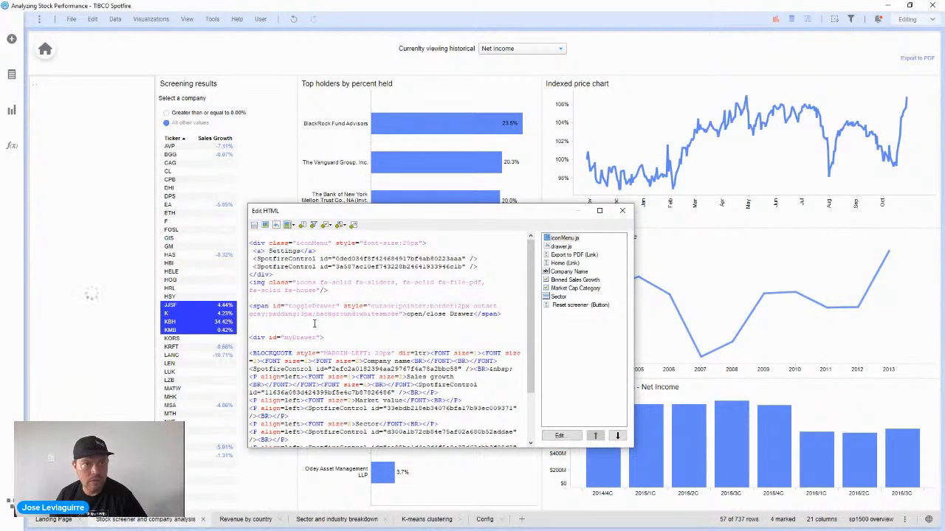
Step: Test the open/close Drawer button in the text area
{"action": "left_click", "coordinate": [70, 86]}
{"action": "left_click", "coordinate": [70, 87]}
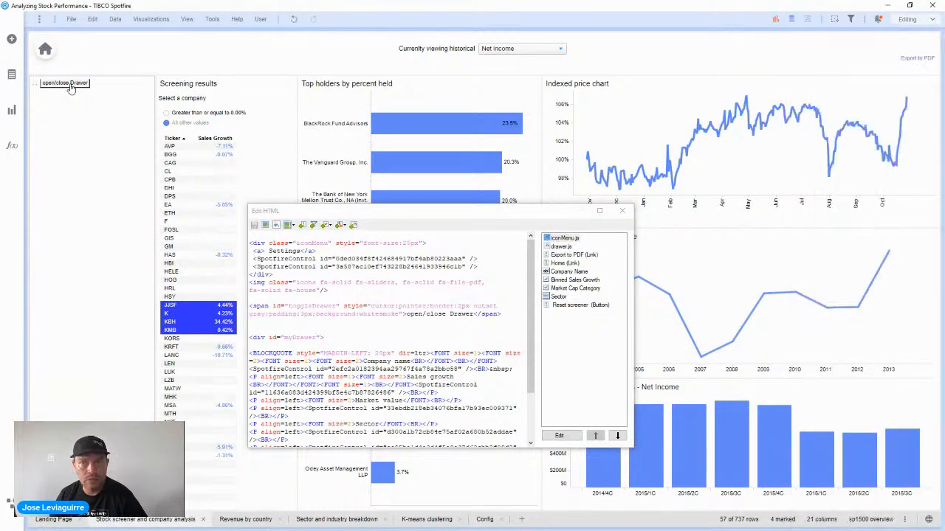
{"action": "left_click", "coordinate": [70, 87]}
{"action": "left_click", "coordinate": [70, 86]}
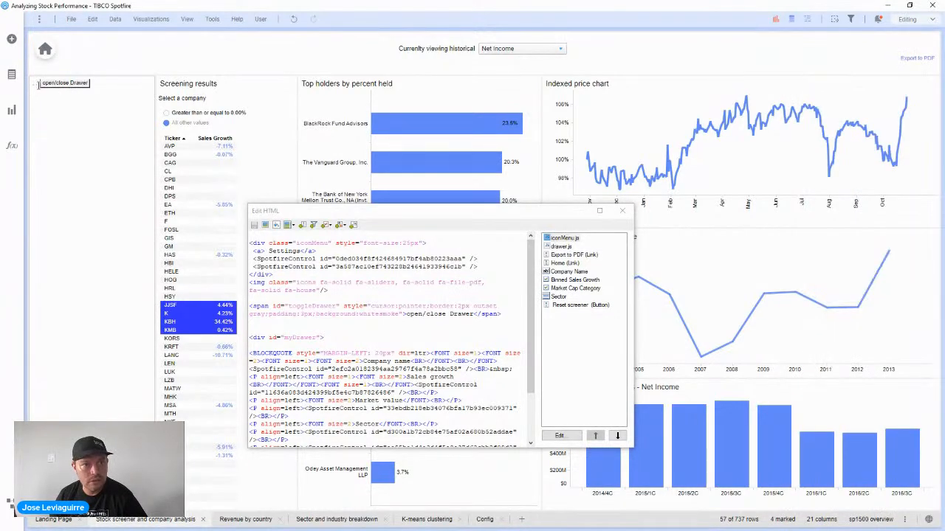
Step: Open the inserted drawer.js script, examine its parameters and drawer styling code, and close it without changes
{"action": "double_click", "coordinate": [566, 249]}
{"action": "left_click", "coordinate": [539, 249]}
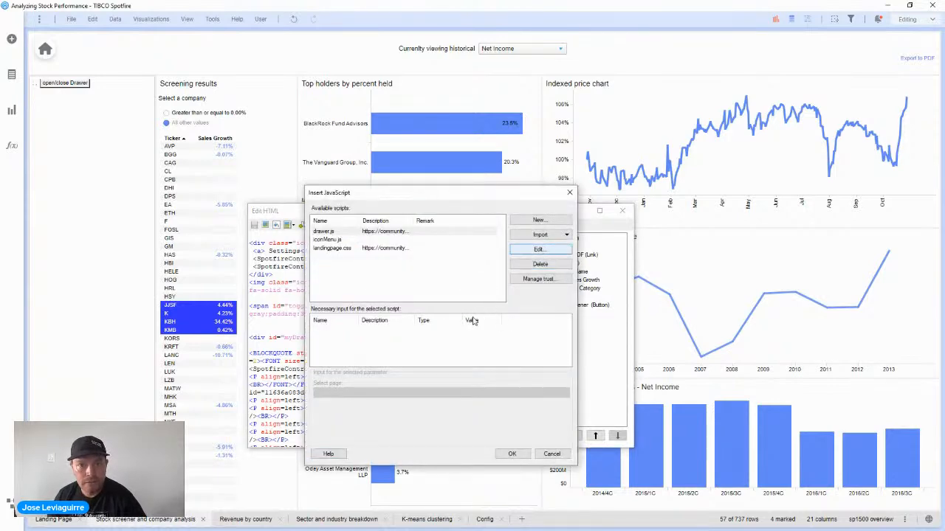
{"action": "scroll", "coordinate": [546, 291], "scroll_direction": "down", "scroll_amount": 6}
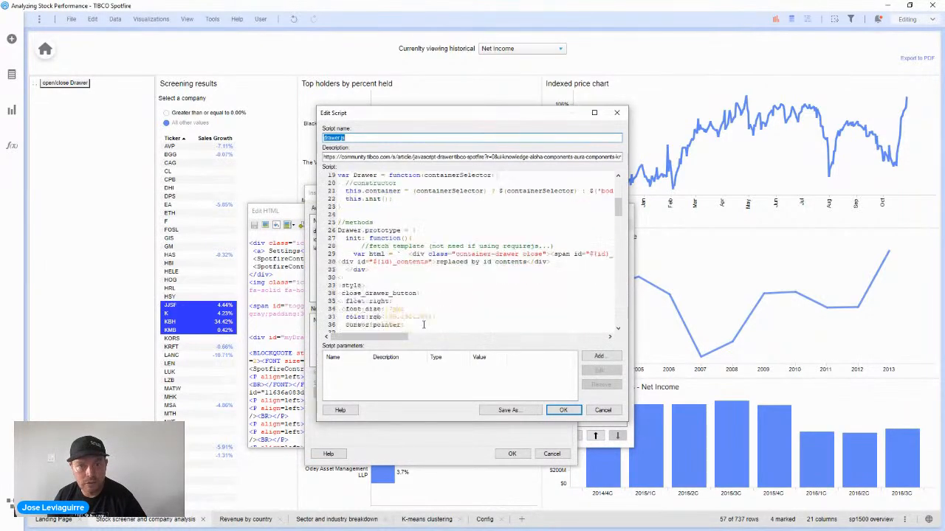
{"action": "left_click_drag", "start_coordinate": [376, 337], "coordinate": [373, 337]}
{"action": "scroll", "coordinate": [575, 276], "scroll_direction": "down", "scroll_amount": 8}
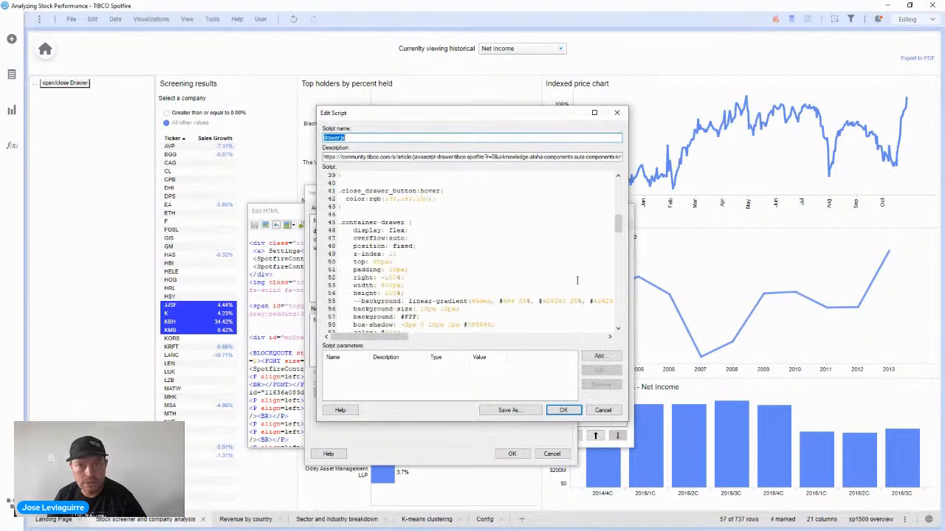
{"action": "left_click_drag", "start_coordinate": [622, 234], "coordinate": [848, 179]}
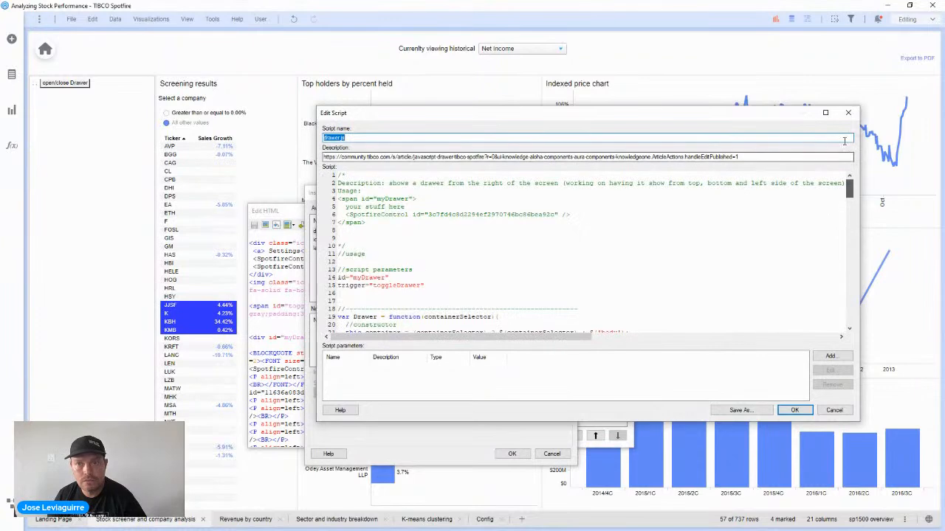
{"action": "left_click", "coordinate": [848, 112]}
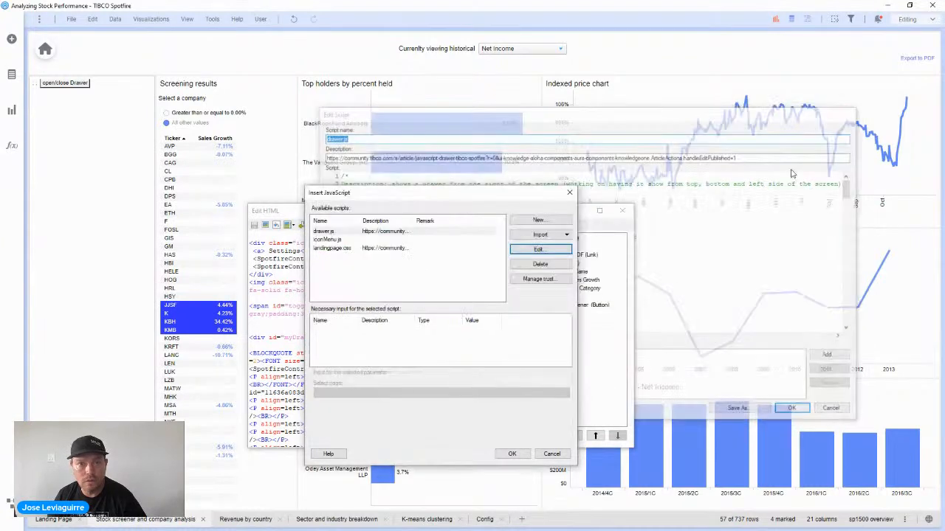
Step: Edit the end of the simple-line-icons stylesheet line in iconMenu.js, save the script and apply iconMenu.js as the inserted script
{"action": "left_click", "coordinate": [338, 241]}
{"action": "left_click", "coordinate": [539, 249]}
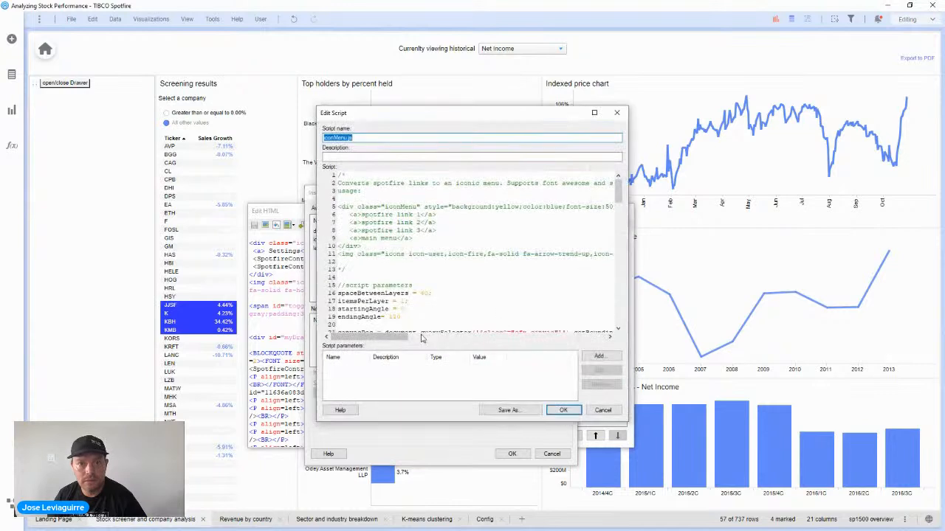
{"action": "left_click_drag", "start_coordinate": [394, 336], "coordinate": [458, 336]}
{"action": "left_click_drag", "start_coordinate": [621, 189], "coordinate": [619, 220]}
{"action": "left_click", "coordinate": [603, 222]}
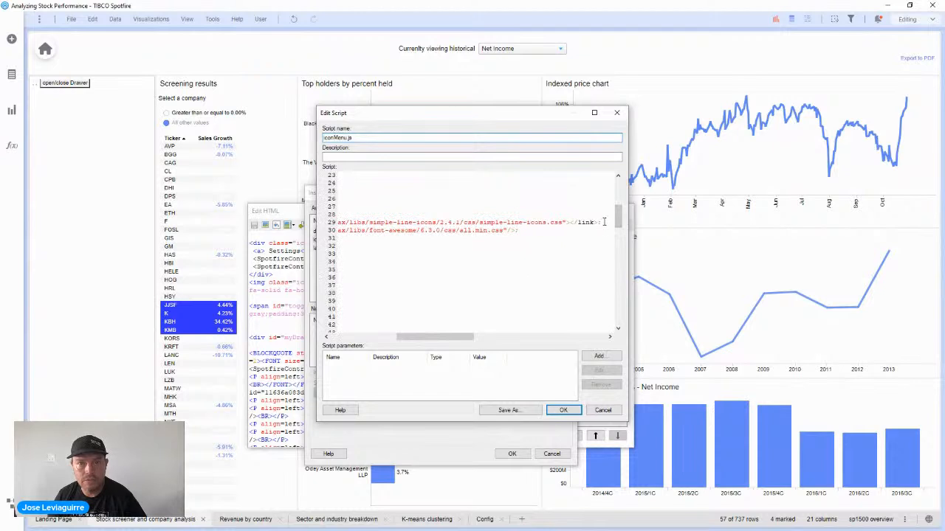
{"action": "left_click", "coordinate": [532, 230]}
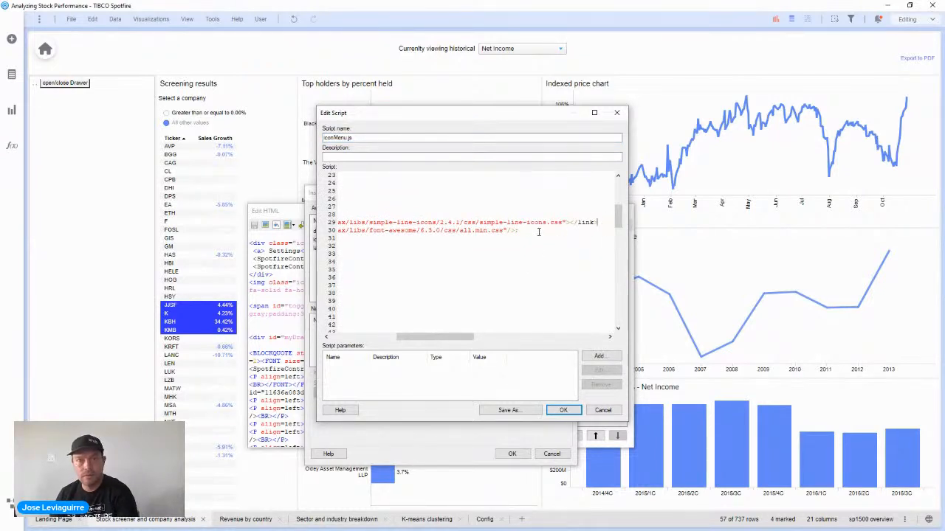
{"action": "left_click", "coordinate": [562, 411]}
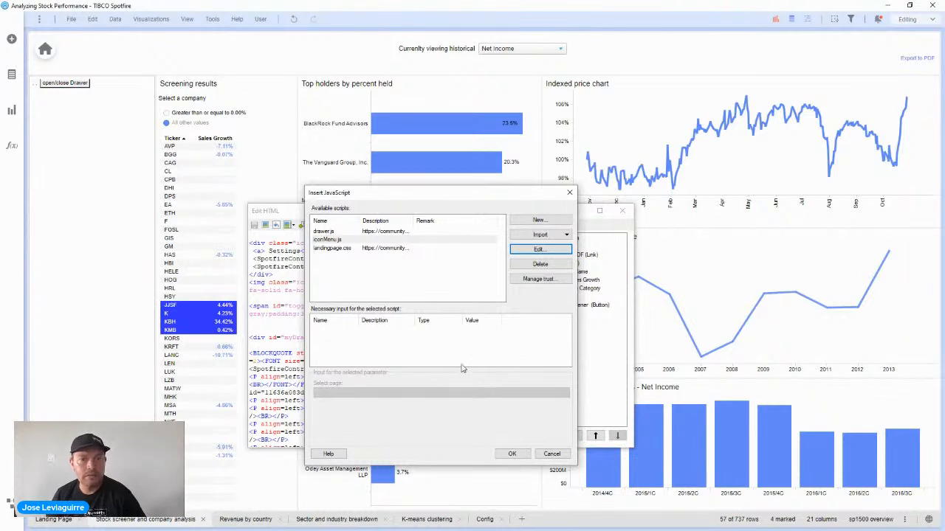
{"action": "left_click", "coordinate": [512, 454]}
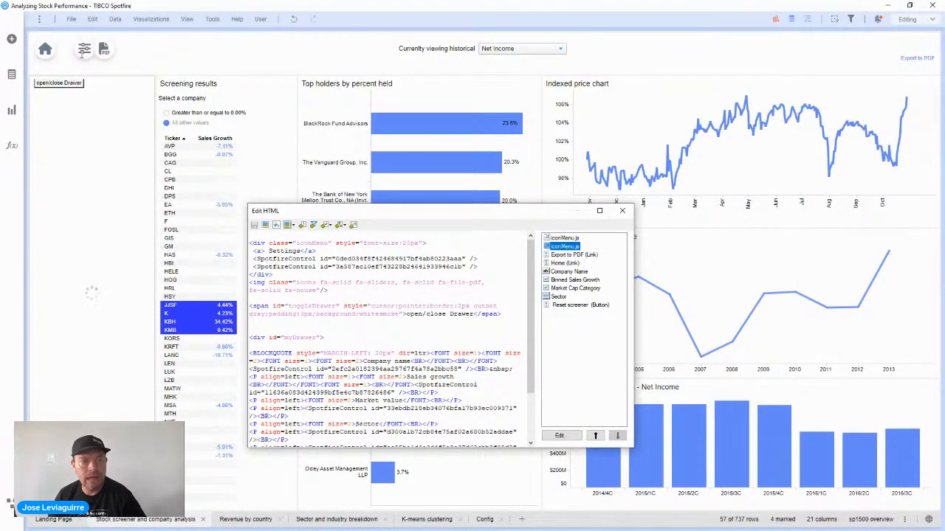
Step: Copy the id="toggleDrawer" attribute from the open/close Drawer span in the HTML
{"action": "left_click", "coordinate": [340, 307]}
{"action": "key", "text": "ctrl+shift+Left"}
{"action": "key", "text": "ctrl+shift+Left"}
{"action": "key", "text": "ctrl+shift+Left"}
{"action": "key", "text": "ctrl+shift+Left"}
{"action": "key", "text": "ctrl+c"}
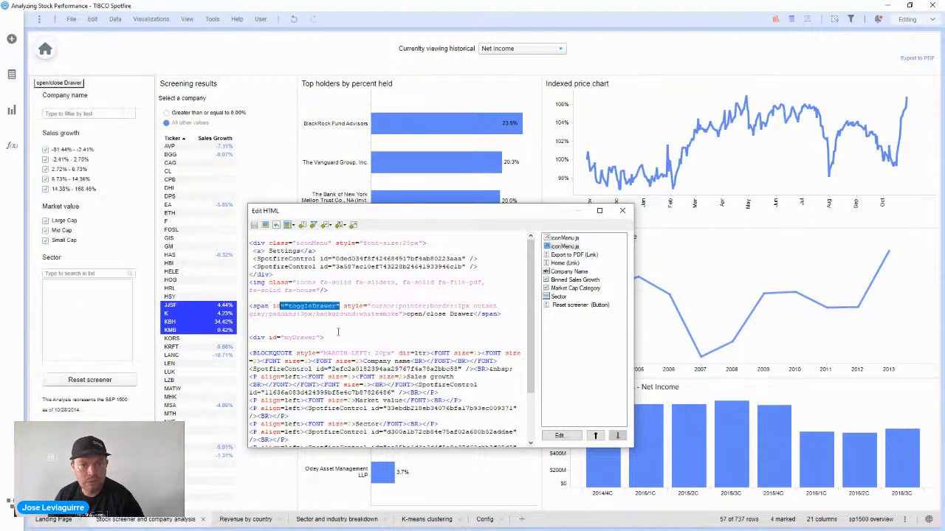
Step: Delete the open/close Drawer span from the HTML above the myDrawer div
{"action": "left_click", "coordinate": [338, 332]}
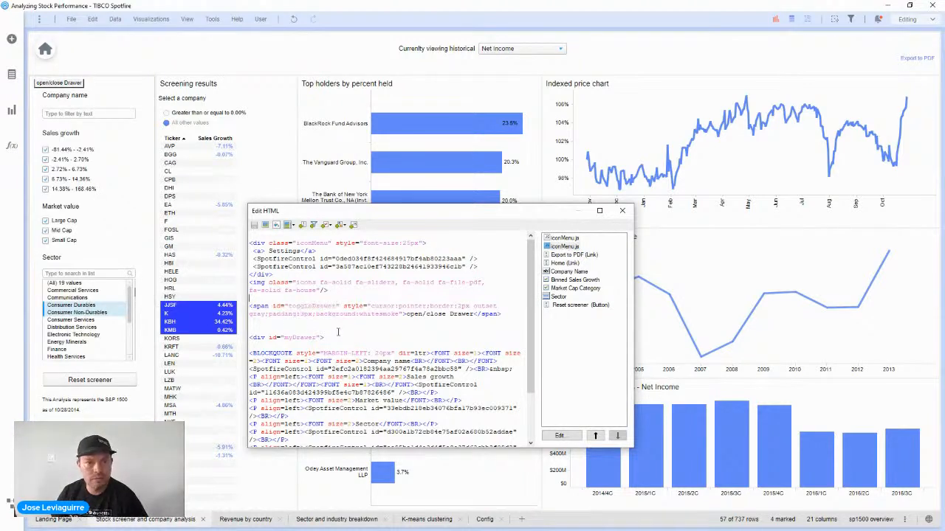
{"action": "key", "text": "Up"}
{"action": "key", "text": "shift+Down"}
{"action": "key", "text": "shift+Down"}
{"action": "key", "text": "Delete"}
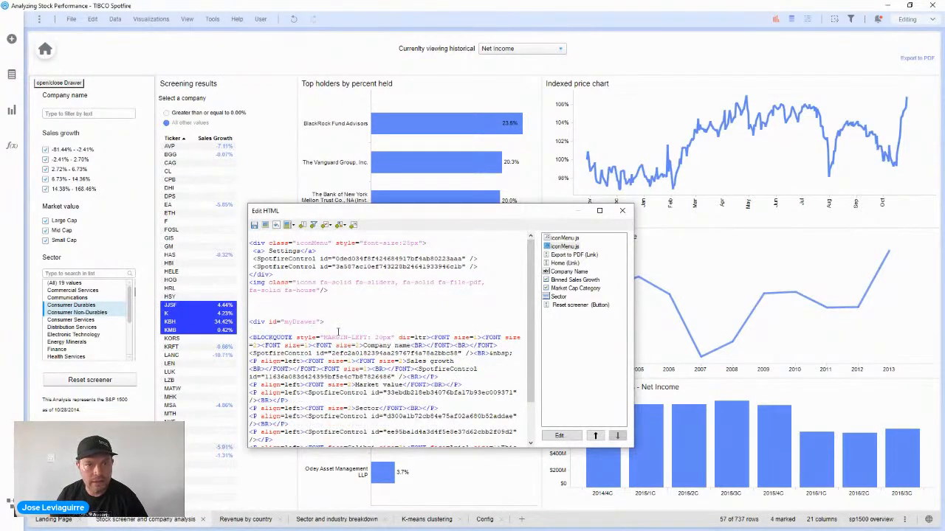
Step: Add the id="toggleDrawer" attribute to the Settings anchor in the icon menu and save the HTML
{"action": "left_click", "coordinate": [262, 252]}
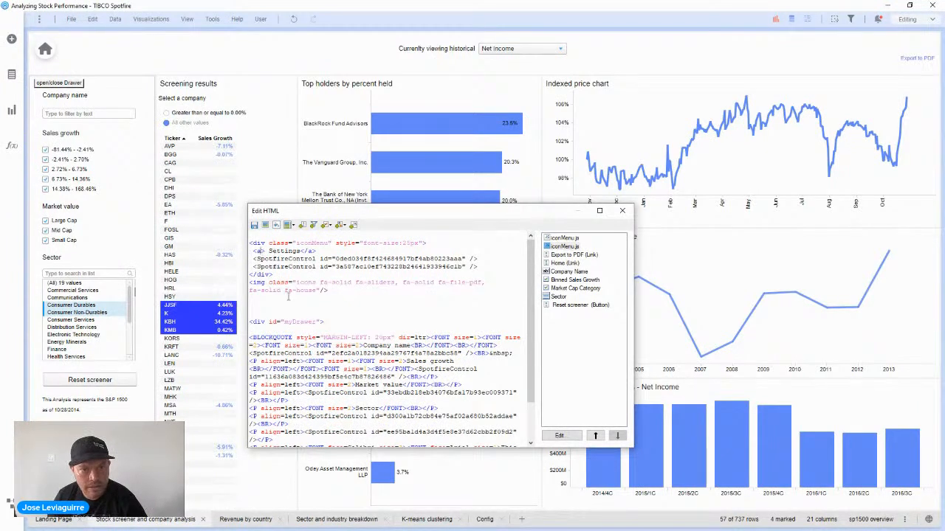
{"action": "key", "text": "ctrl+v"}
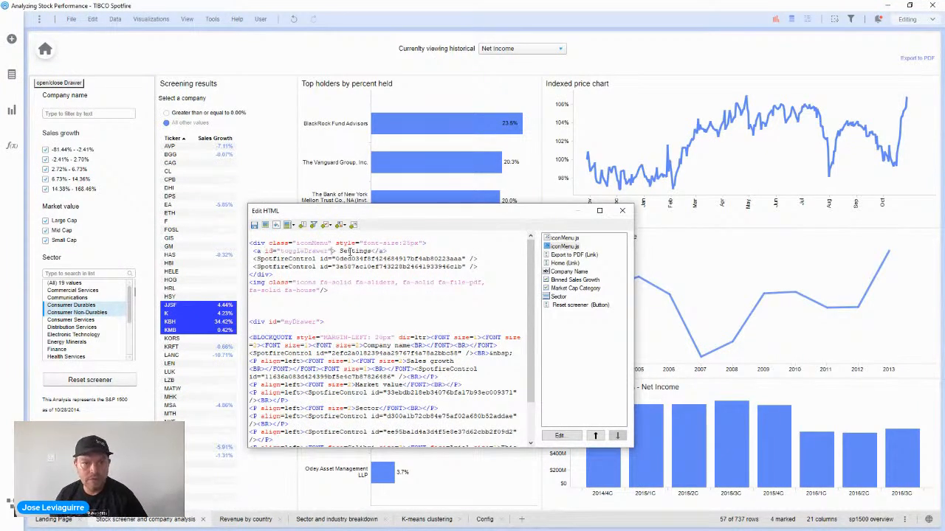
{"action": "left_click_drag", "start_coordinate": [256, 252], "coordinate": [386, 251]}
{"action": "left_click", "coordinate": [383, 272]}
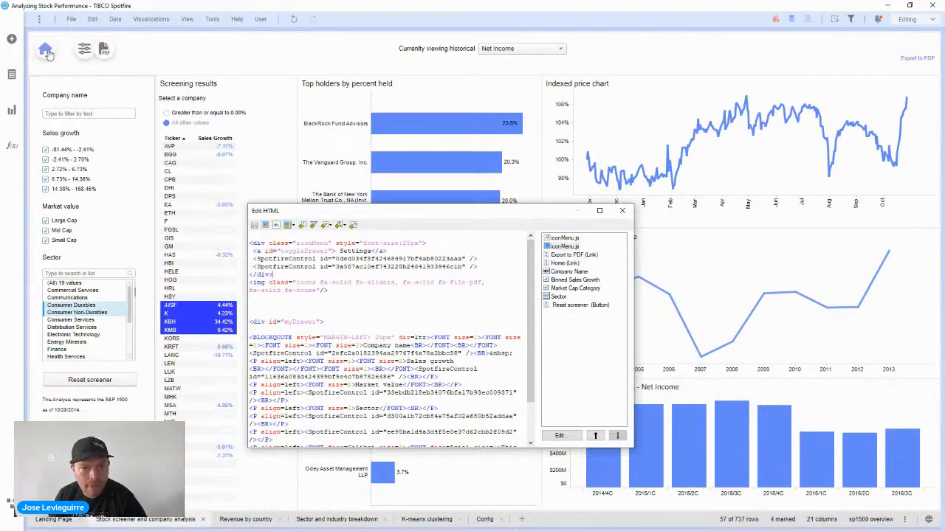
Step: Test the Settings icon, undo the last text area change and close its HTML editor
{"action": "left_click", "coordinate": [80, 52]}
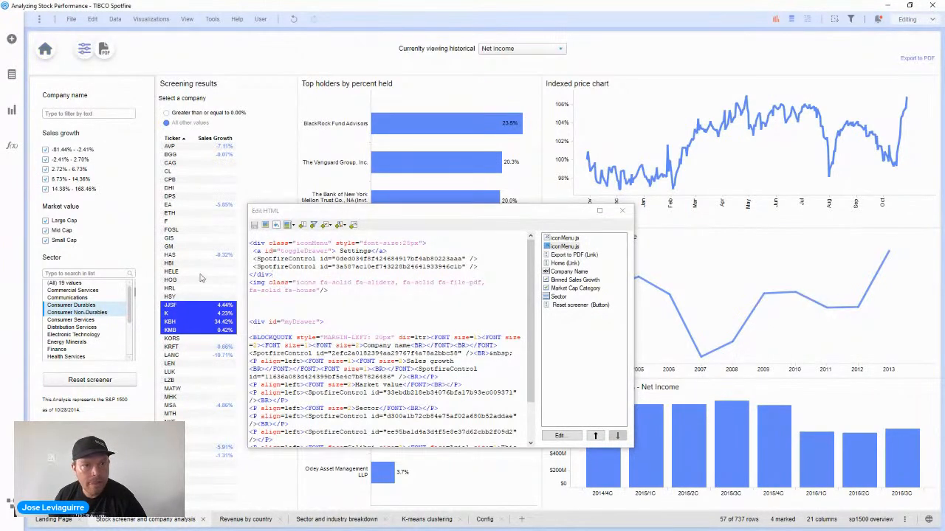
{"action": "left_click", "coordinate": [332, 308]}
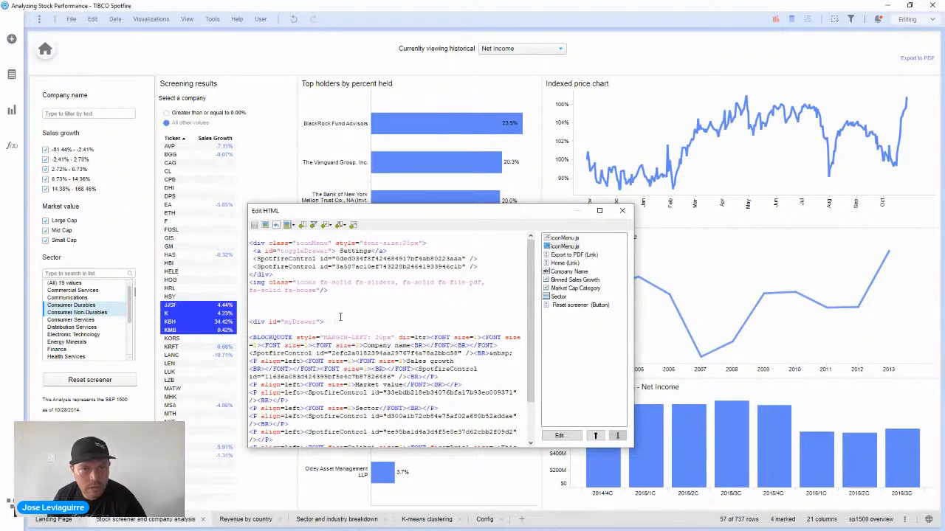
{"action": "left_click", "coordinate": [293, 21]}
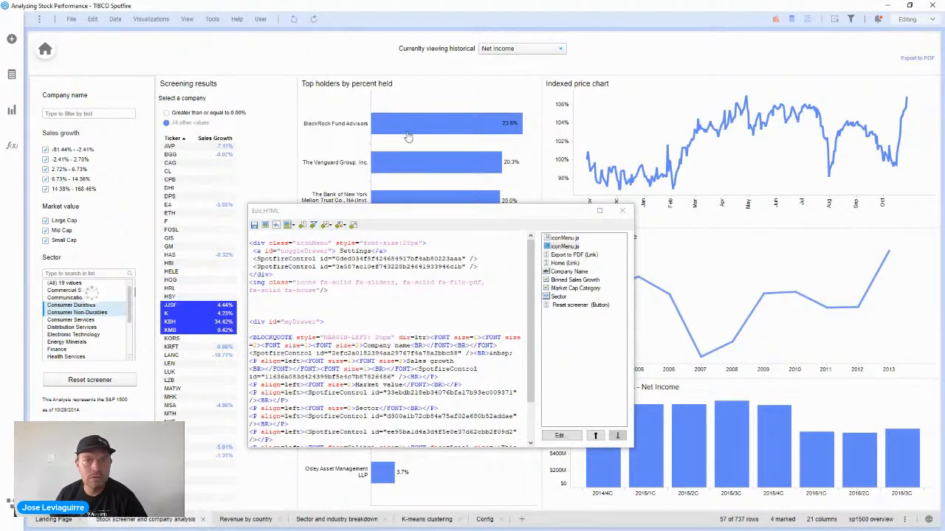
{"action": "left_click", "coordinate": [622, 210]}
{"action": "left_click", "coordinate": [478, 305]}
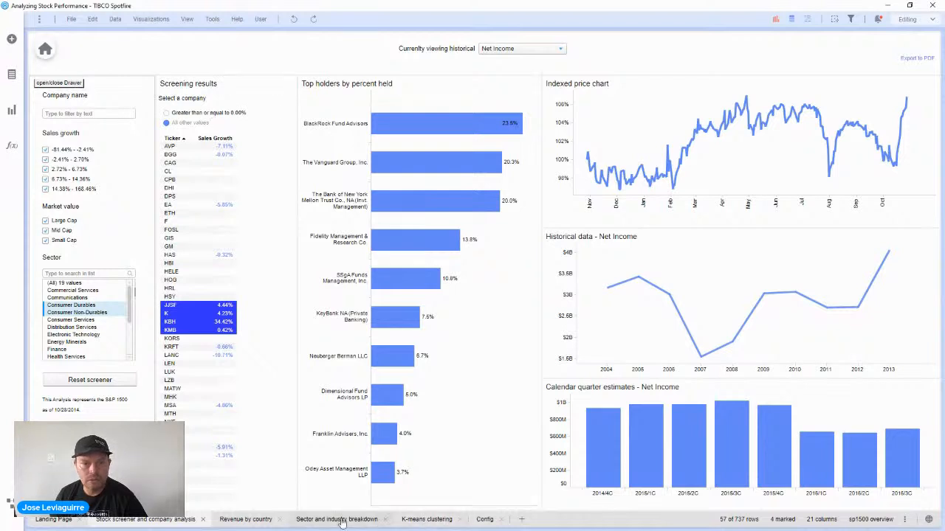
Step: Reload the Stock screener and company analysis page by visiting Revenue by country, and undo one more text area change
{"action": "left_click", "coordinate": [238, 520]}
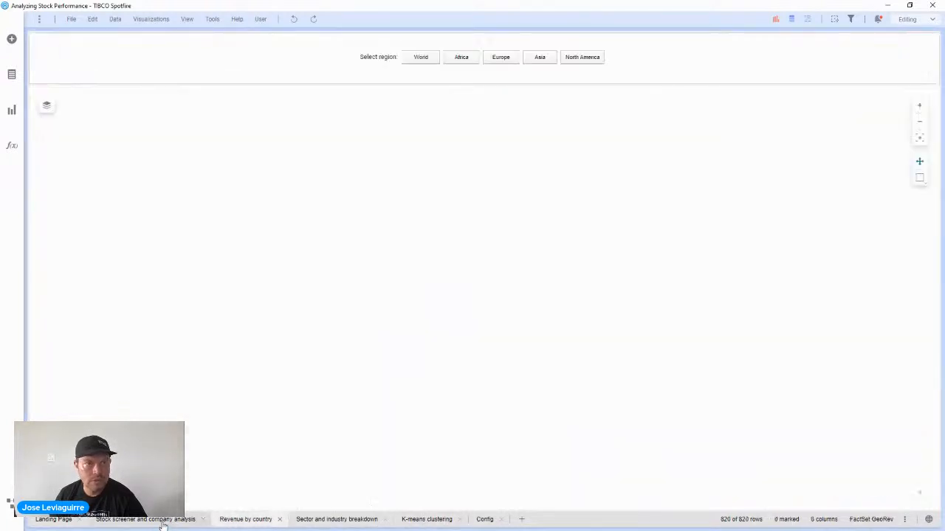
{"action": "left_click", "coordinate": [162, 520]}
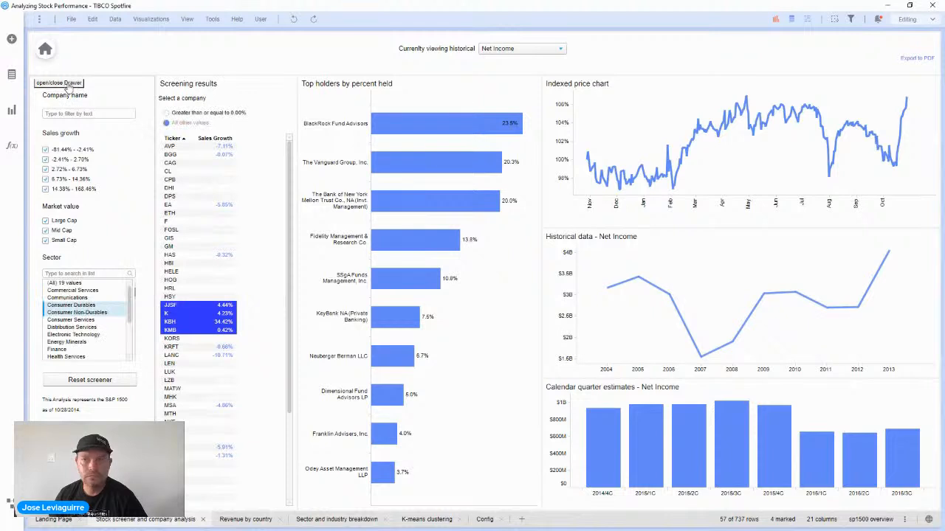
{"action": "left_click", "coordinate": [294, 20]}
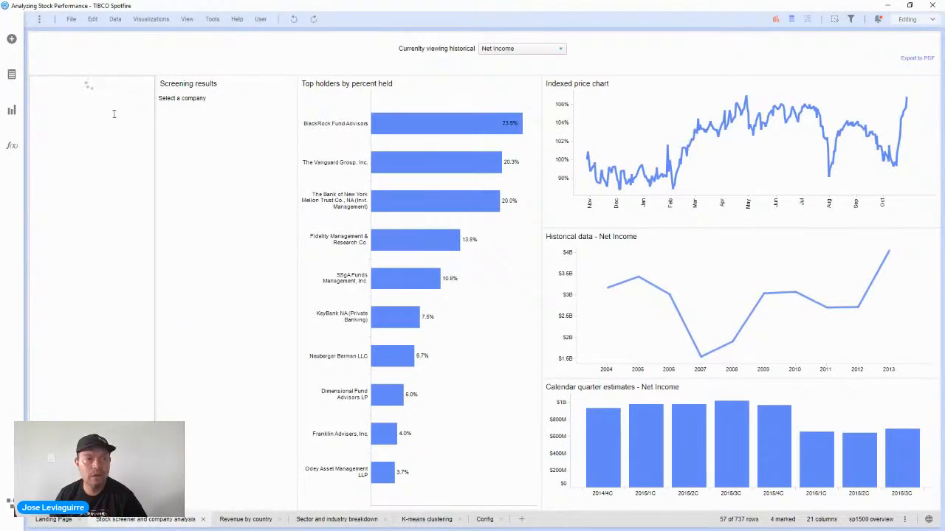
Step: Test the filter drawer by toggling it repeatedly with the open/close Drawer control
{"action": "left_click", "coordinate": [76, 86]}
{"action": "left_click", "coordinate": [76, 86]}
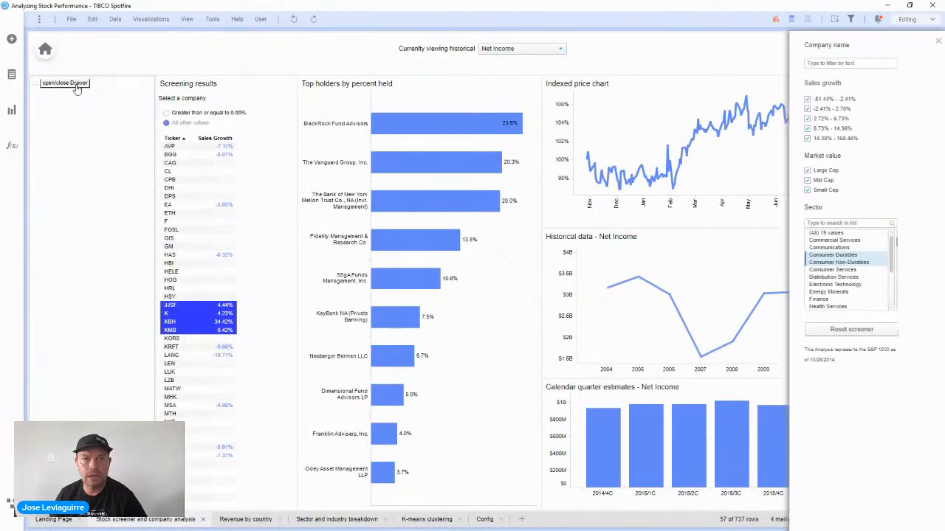
{"action": "left_click", "coordinate": [76, 86]}
{"action": "left_click", "coordinate": [76, 85]}
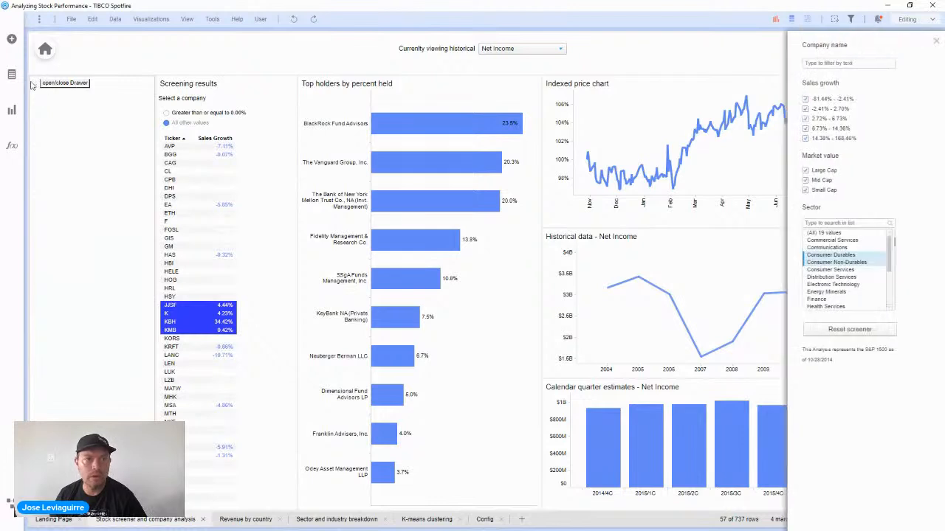
Step: In the filter text area's HTML, copy id="toggleDrawer" from the open/close Drawer span into the Settings anchor
{"action": "right_click", "coordinate": [88, 130]}
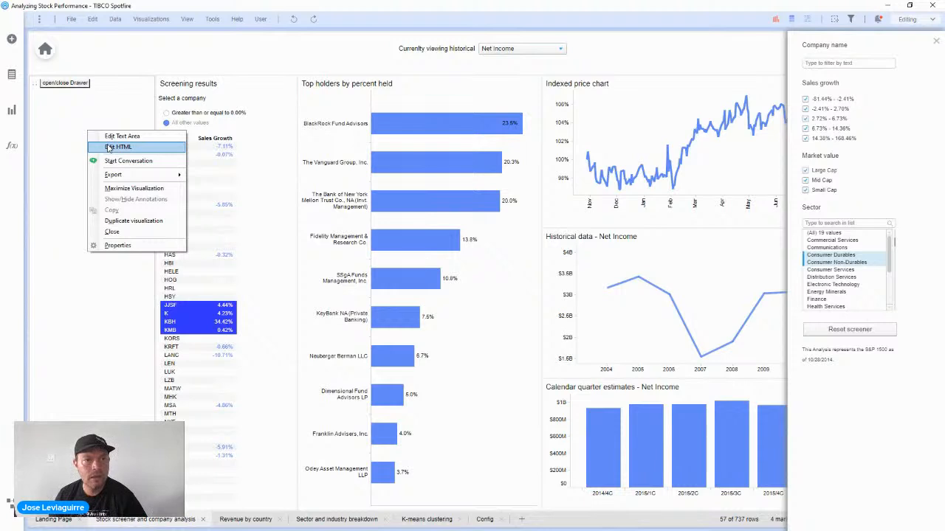
{"action": "key", "text": "Escape"}
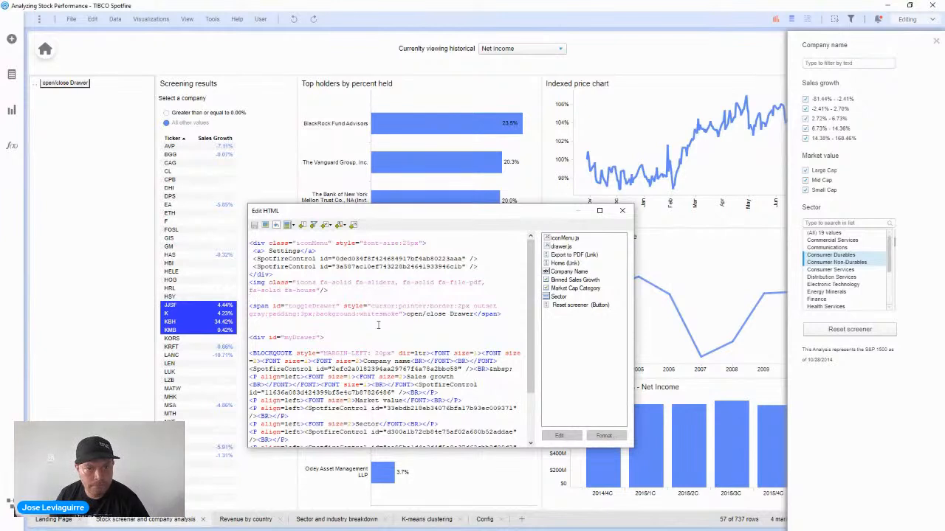
{"action": "left_click", "coordinate": [341, 306]}
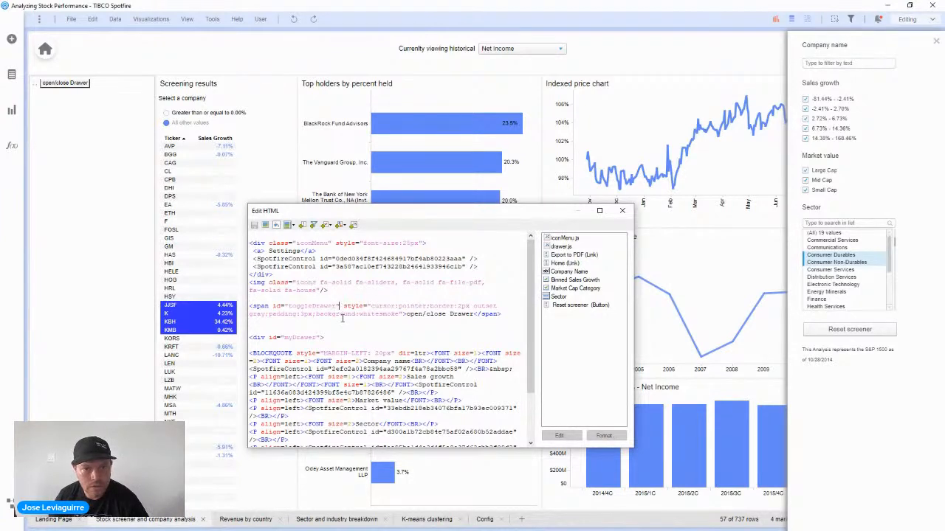
{"action": "key", "text": "ctrl+shift+Left"}
{"action": "key", "text": "ctrl+shift+Left"}
{"action": "key", "text": "ctrl+shift+Left"}
{"action": "key", "text": "ctrl+c"}
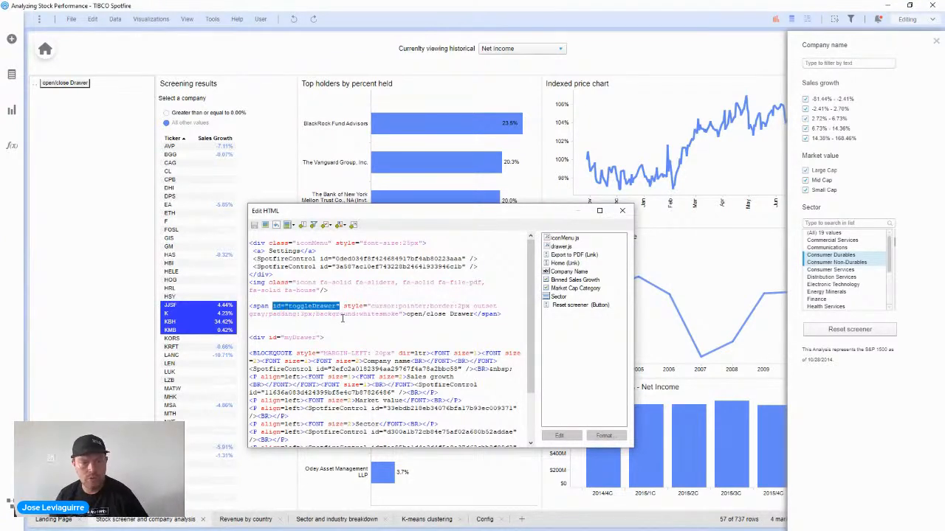
{"action": "left_click", "coordinate": [268, 251]}
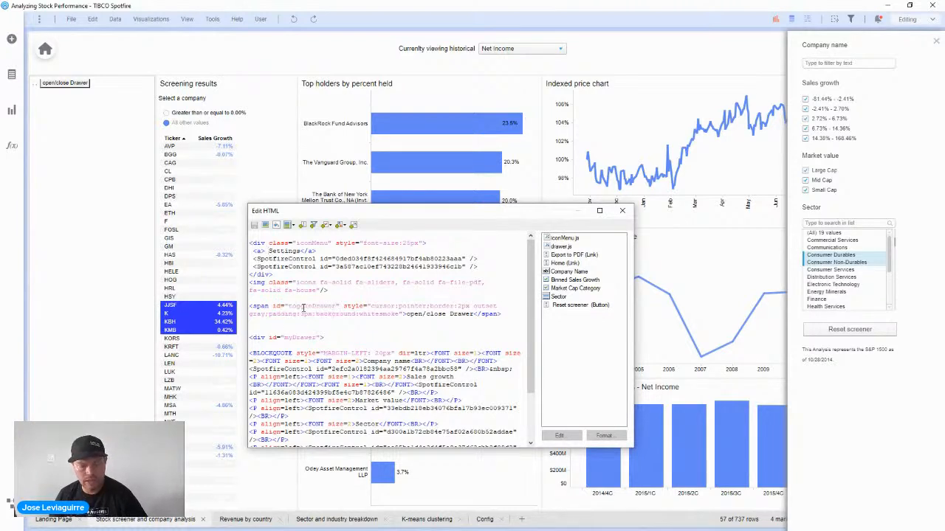
{"action": "key", "text": "ctrl+v"}
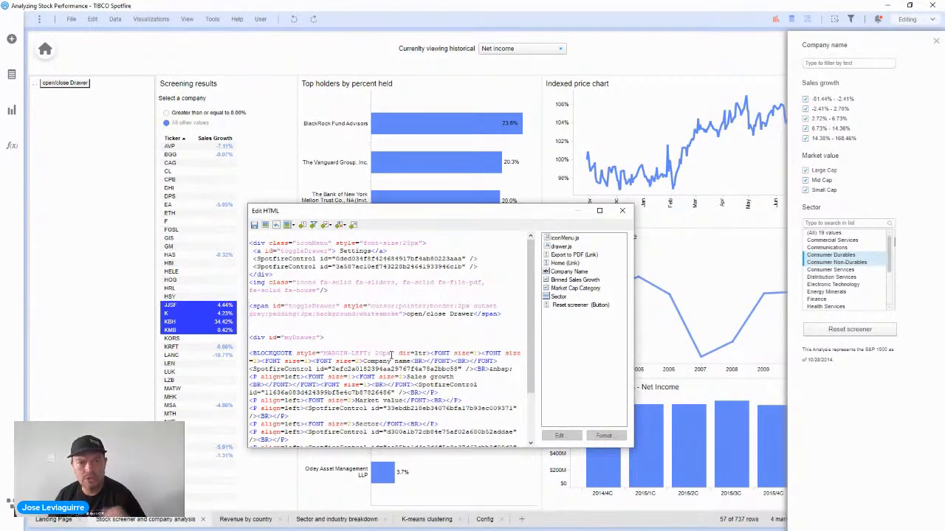
Step: Delete the open/close Drawer span above the myDrawer div and save the HTML
{"action": "key", "text": "shift+Down"}
{"action": "key", "text": "shift+Down"}
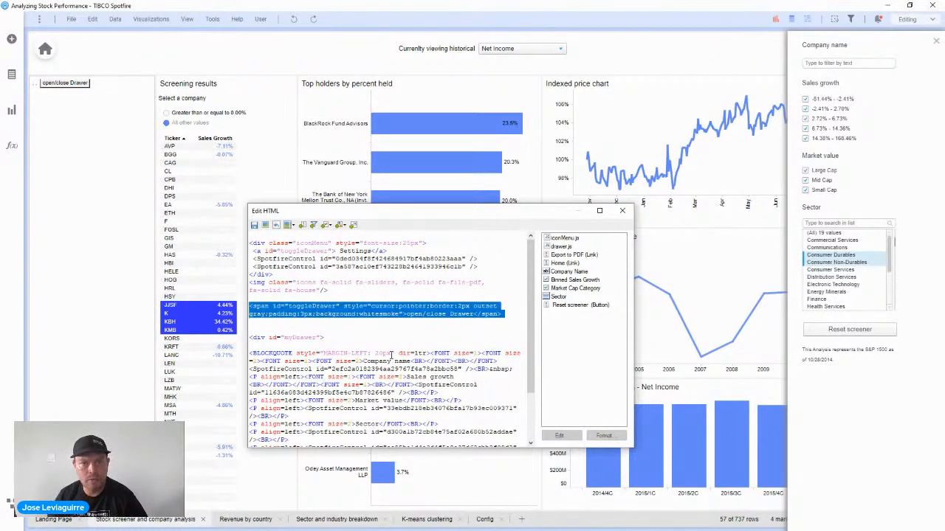
{"action": "key", "text": "Delete"}
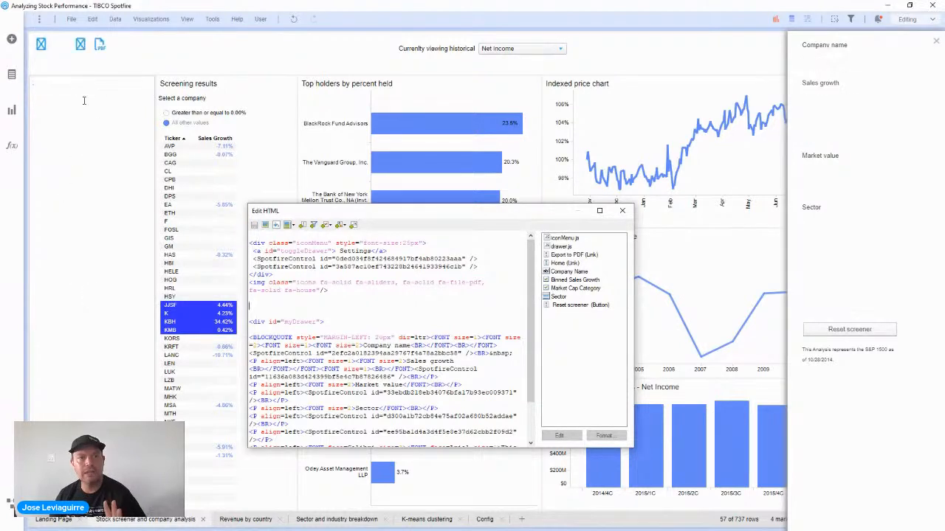
Step: Test the drawer by opening and closing it repeatedly with the Settings icon
{"action": "left_click", "coordinate": [82, 56]}
{"action": "left_click", "coordinate": [83, 55]}
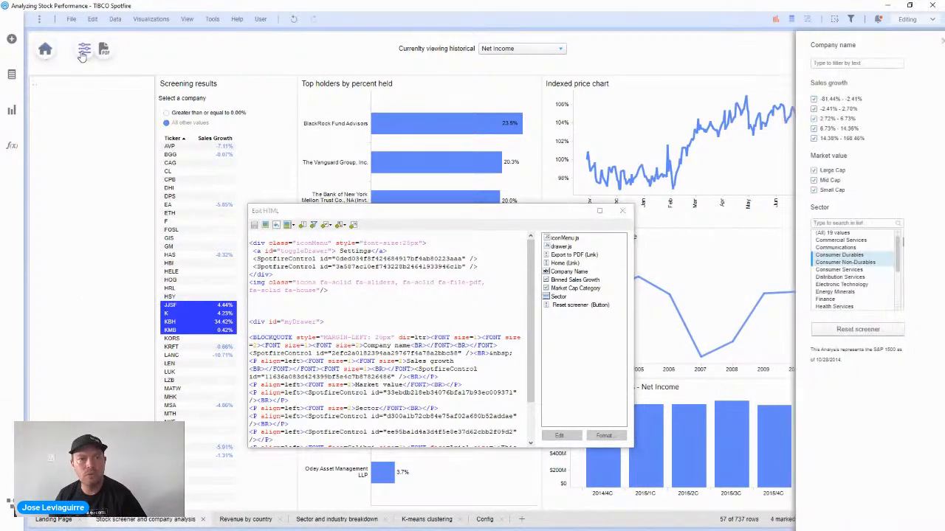
{"action": "left_click", "coordinate": [82, 55]}
{"action": "left_click", "coordinate": [82, 55]}
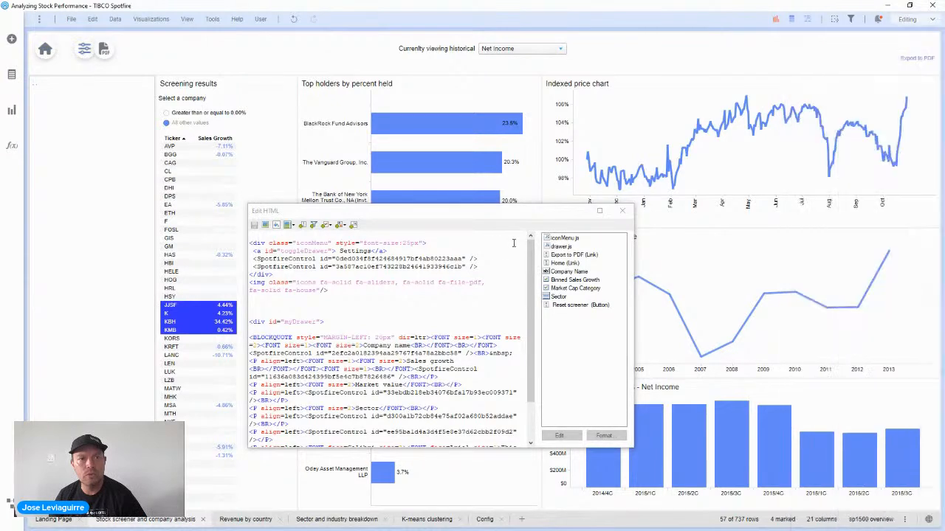
Step: Shrink the emptied filter text area to a narrow strip and open the header text area's HTML for editing
{"action": "left_click_drag", "start_coordinate": [155, 221], "coordinate": [56, 221]}
{"action": "right_click", "coordinate": [344, 61]}
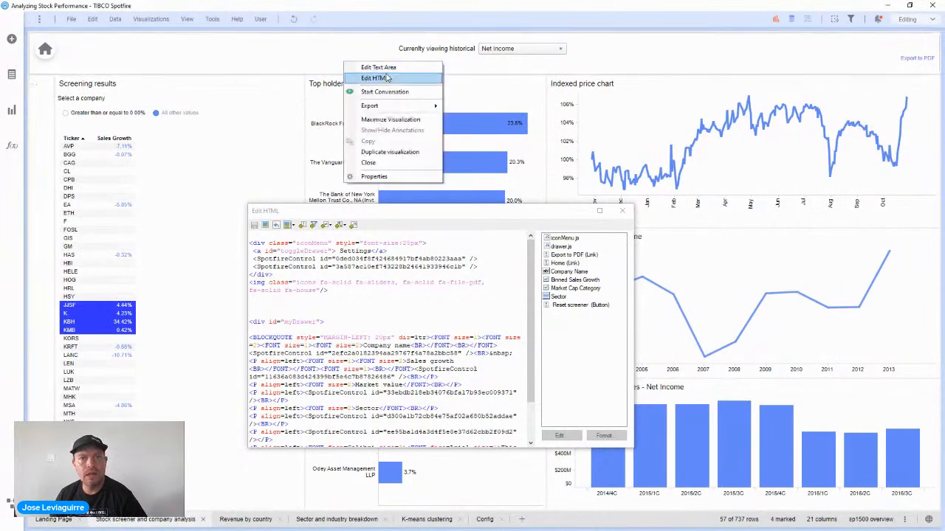
{"action": "left_click", "coordinate": [387, 78]}
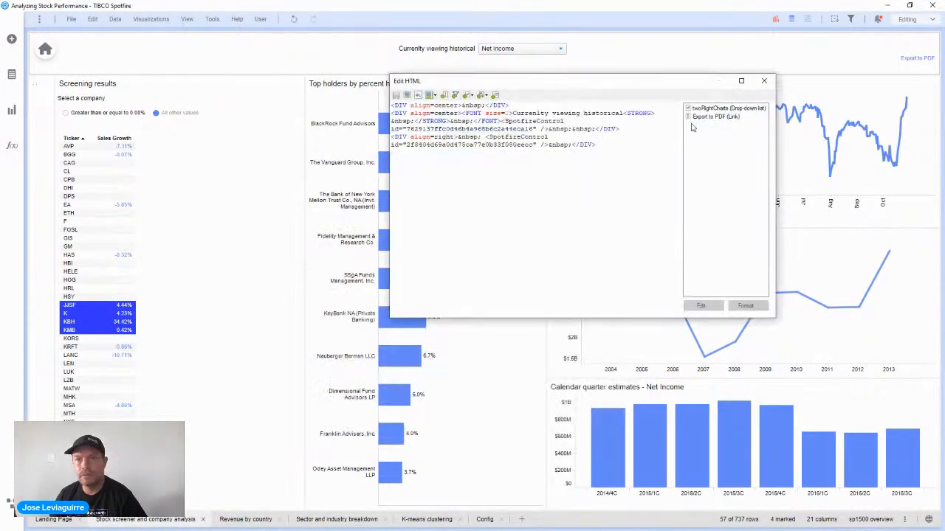
Step: Delete the right-aligned DIV holding the Export to PDF link from the text area's HTML and close the editor
{"action": "left_click", "coordinate": [719, 117]}
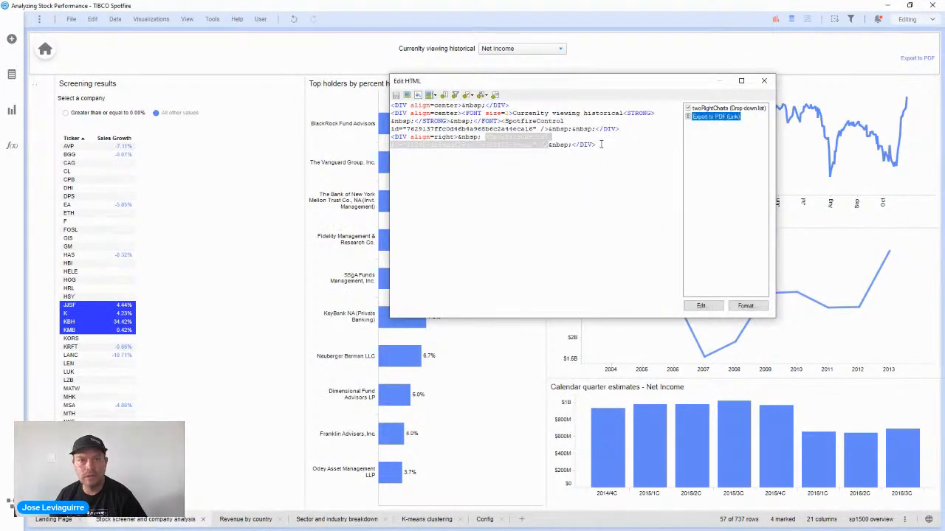
{"action": "left_click_drag", "start_coordinate": [602, 145], "coordinate": [376, 139]}
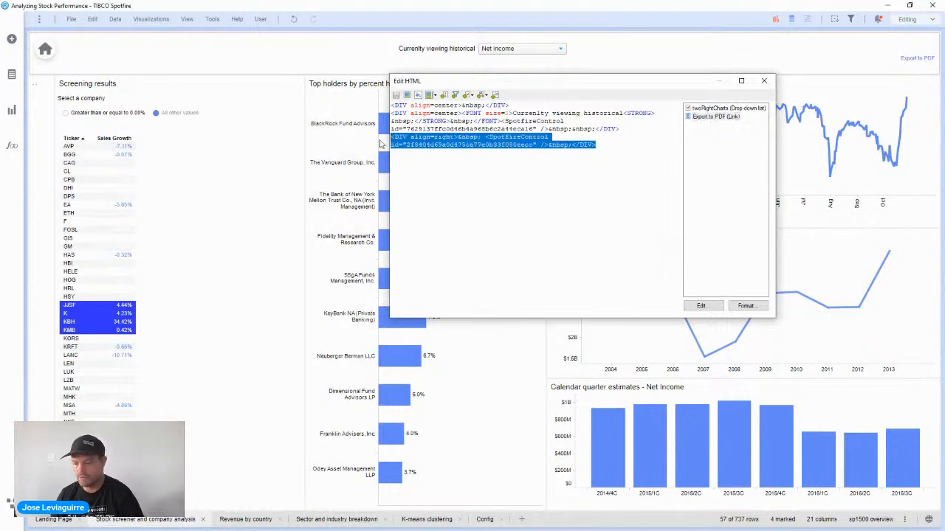
{"action": "key", "text": "Delete"}
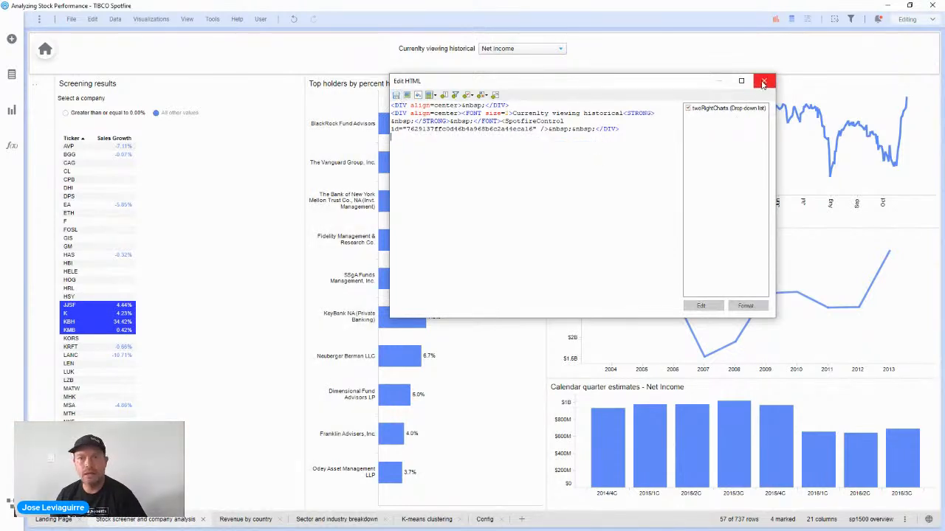
{"action": "left_click", "coordinate": [763, 80]}
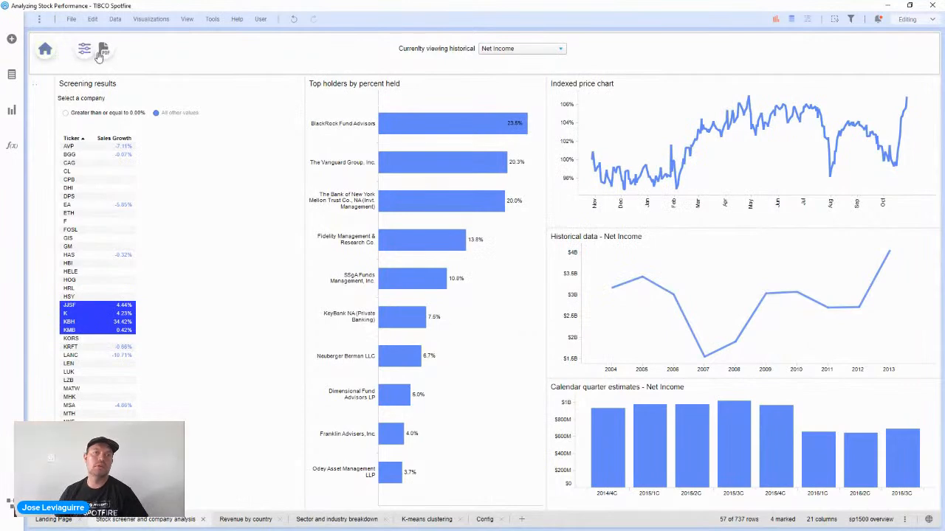
Step: Return to the landing page through the home icon and browse past the sector breakdown to the Revenue by country page
{"action": "left_click", "coordinate": [46, 51]}
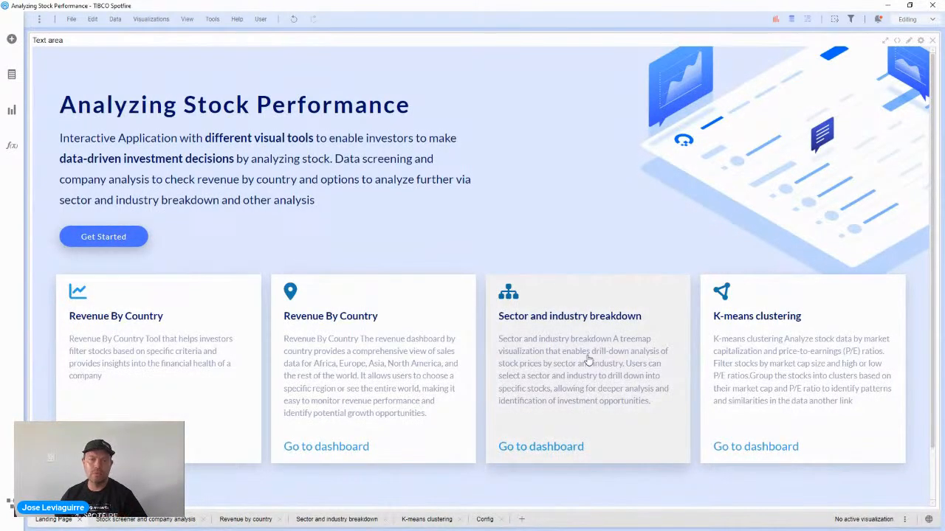
{"action": "left_click", "coordinate": [334, 518]}
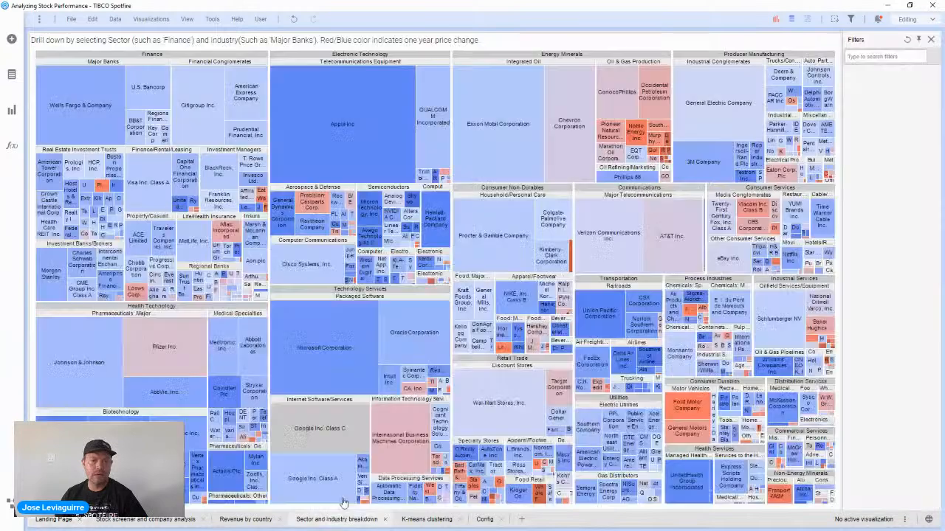
{"action": "left_click", "coordinate": [246, 519]}
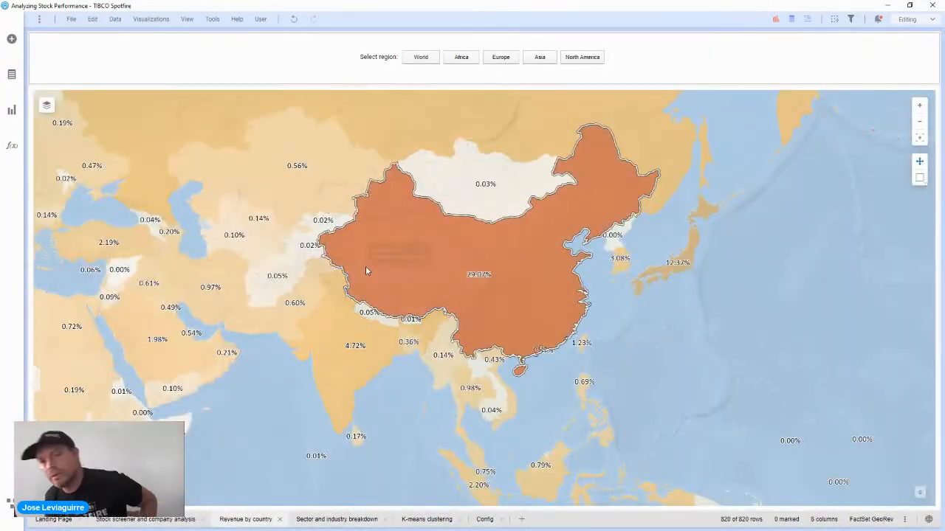
{"action": "mouse_move", "coordinate": [366, 270]}
{"action": "mouse_move", "coordinate": [308, 300]}
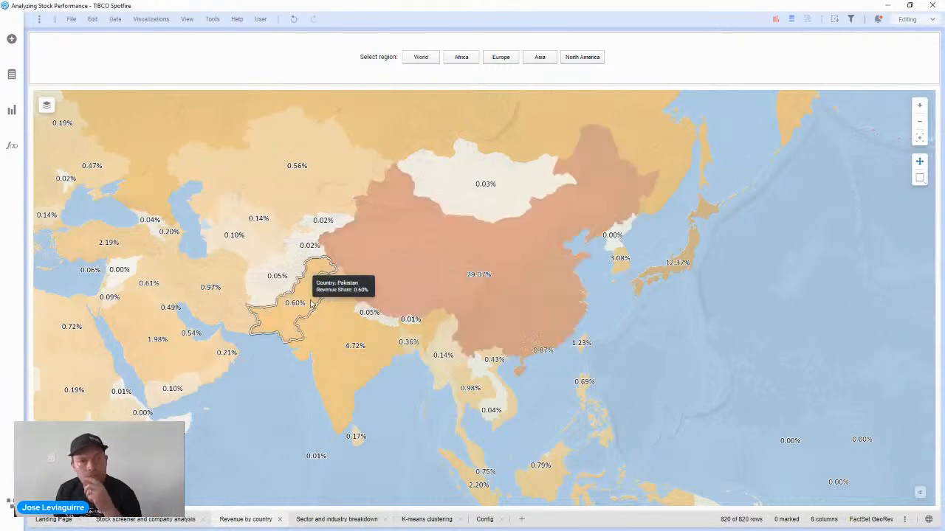
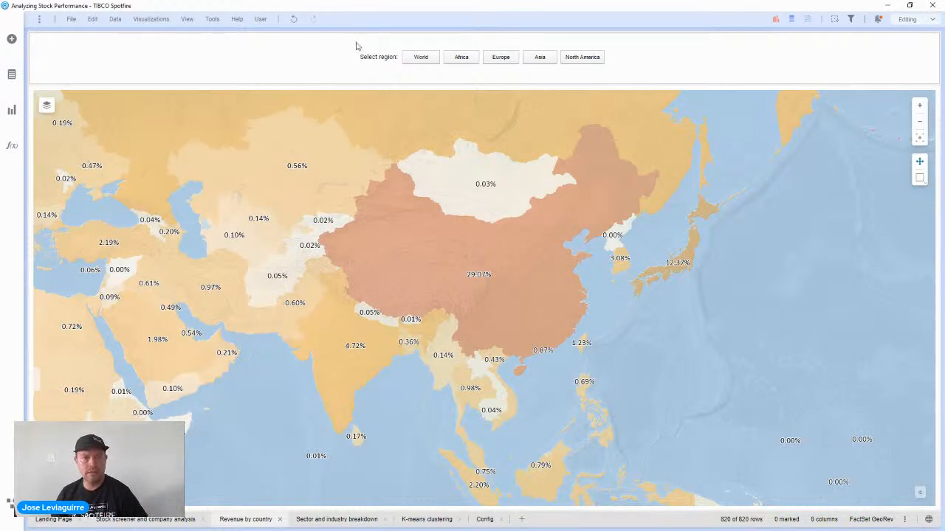
Step: Add a 20px iconMenu block with World, Africa, Europe, Asia, Americas and Home entries and their icon list above the region text area's HTML
{"action": "right_click", "coordinate": [205, 66]}
{"action": "key", "text": "Escape"}
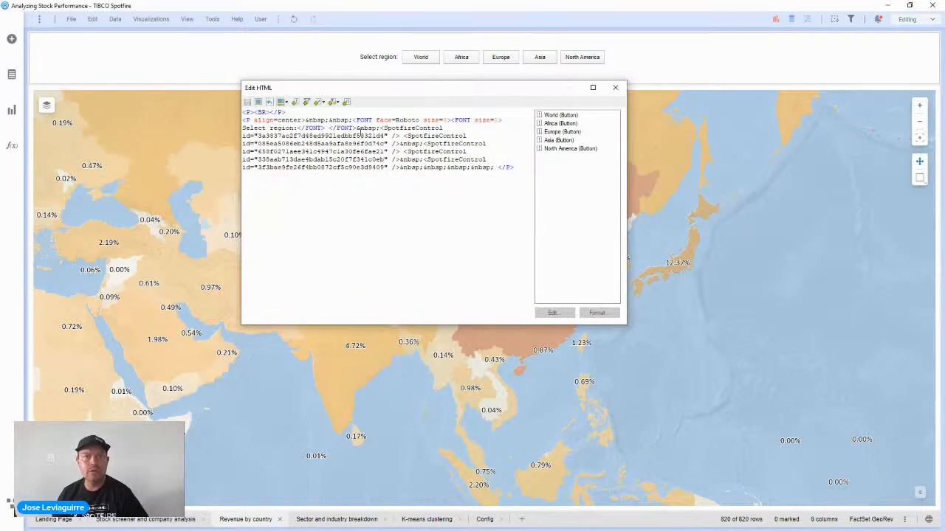
{"action": "left_click", "coordinate": [298, 120]}
{"action": "key", "text": "Return"}
{"action": "key", "text": "Return"}
{"action": "key", "text": "Return"}
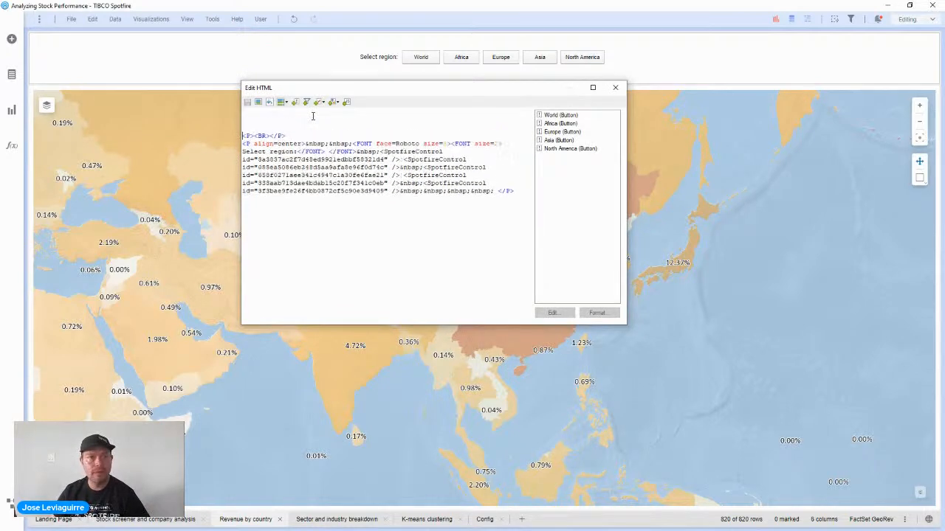
{"action": "type", "text": "<div class=\"iconMenu\" style=\"font-size:20px\">  <a>World</a>  <a>Africa</a>  <a>Europe</a>  <a>Asia</a>  <a>Americas</a>  <a>Home</a> </div> <img class=\"icons fa-solid fa-globe, fa-solid fa-earth-africa, fa-solid fa-earth-europe, fa-solid fa-earth-asia, fa-solid fa-earth-americas, fa-solid fa-house\"/>"}
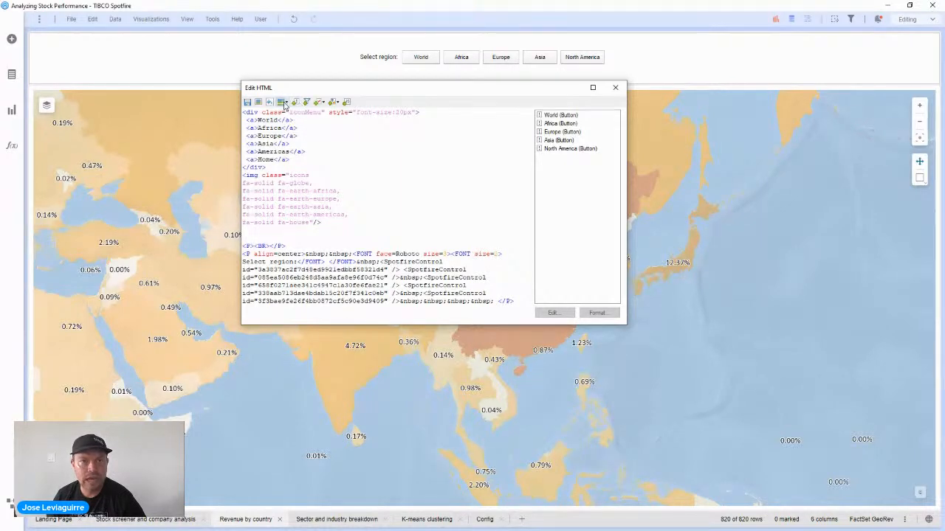
Step: Insert the iconMenu.js script into the region text area
{"action": "left_click", "coordinate": [345, 103]}
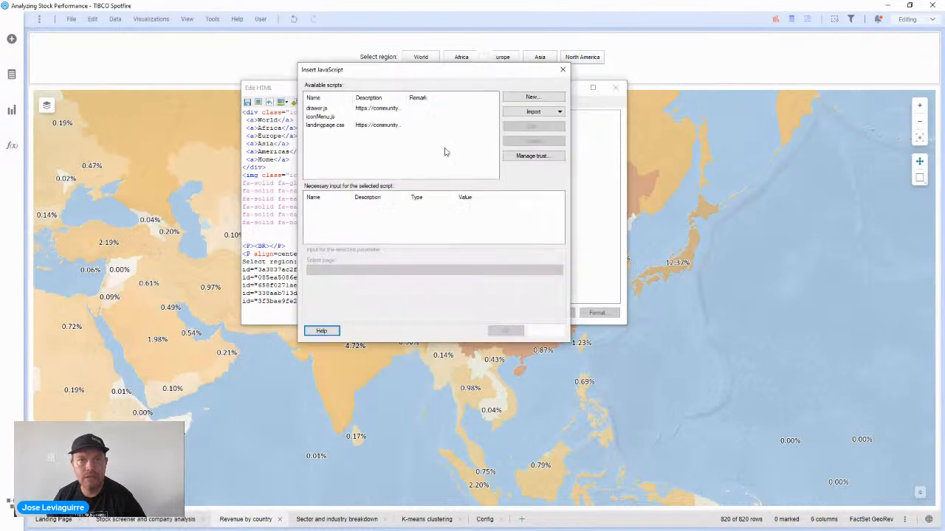
{"action": "left_click", "coordinate": [323, 118]}
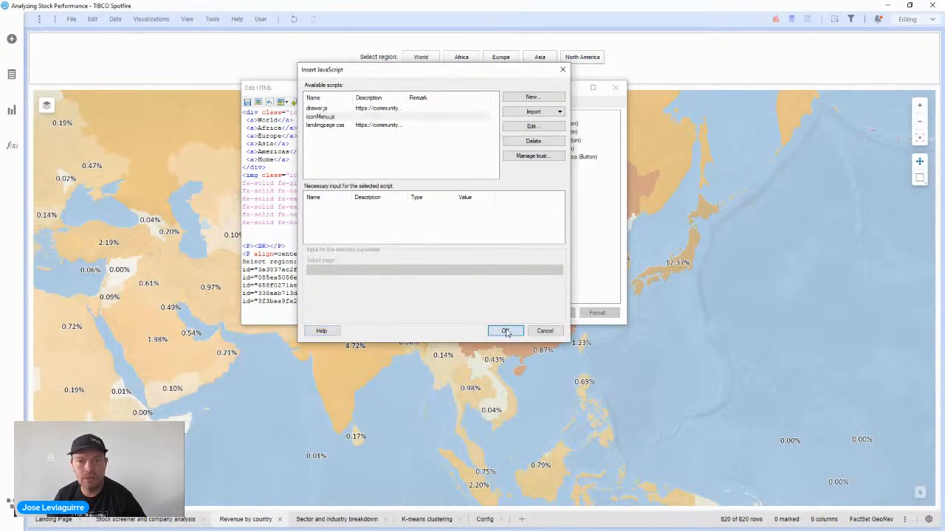
{"action": "left_click", "coordinate": [505, 330]}
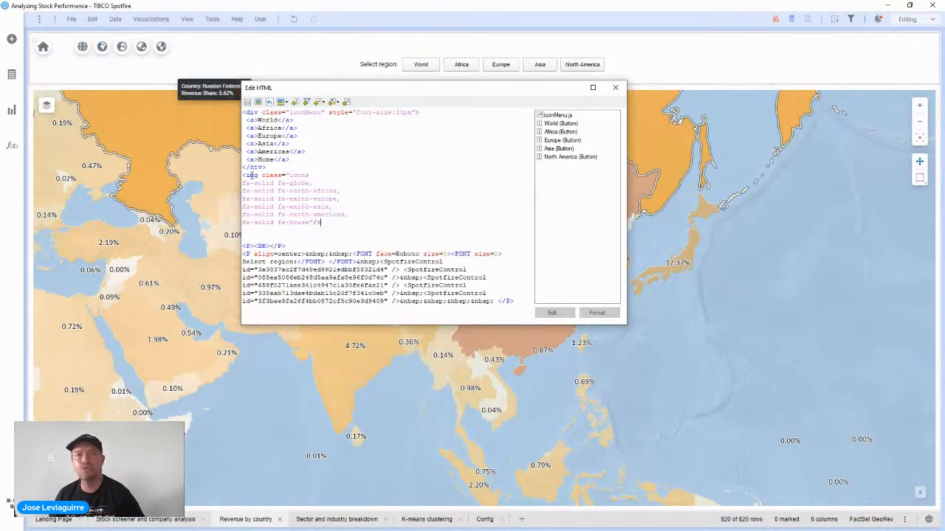
Step: Change the World action control's type from button to Link
{"action": "left_click_drag", "start_coordinate": [297, 157], "coordinate": [242, 116]}
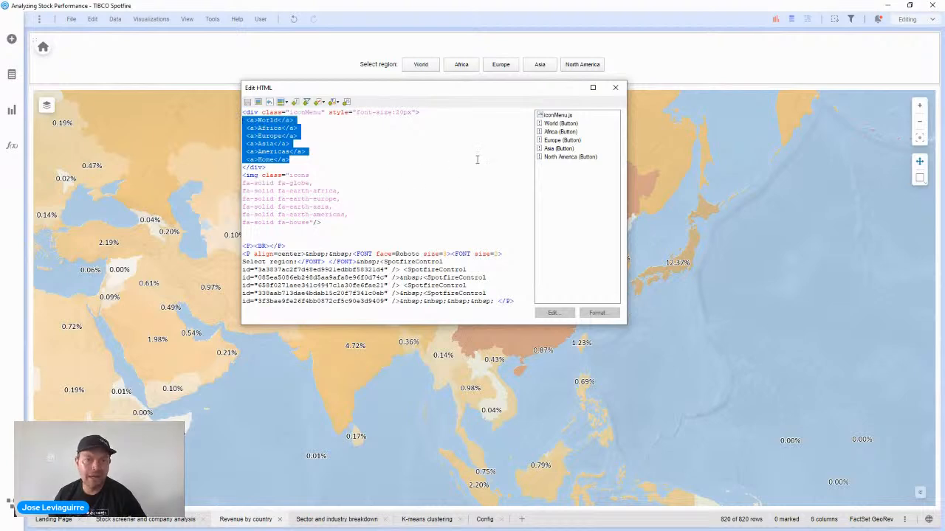
{"action": "left_click", "coordinate": [561, 124]}
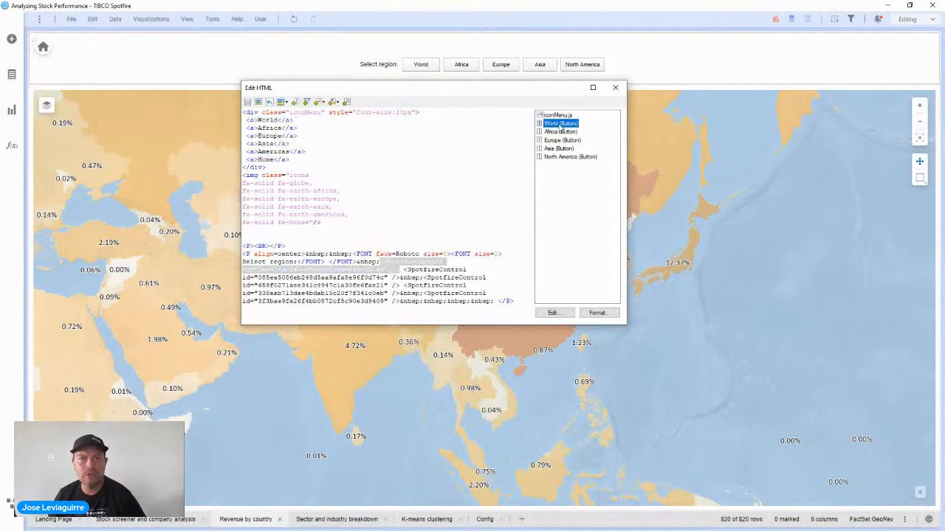
{"action": "left_click", "coordinate": [553, 313]}
{"action": "left_click", "coordinate": [456, 82]}
{"action": "left_click", "coordinate": [359, 96]}
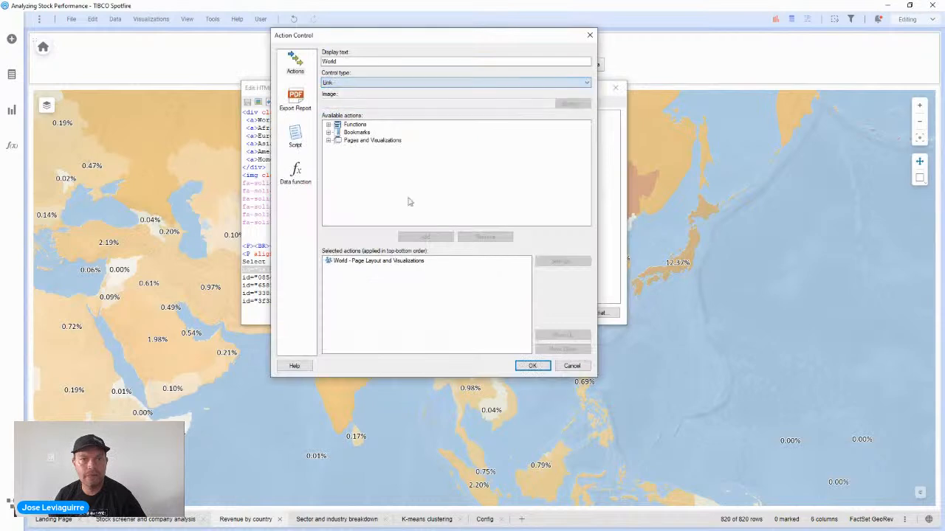
{"action": "left_click", "coordinate": [532, 366]}
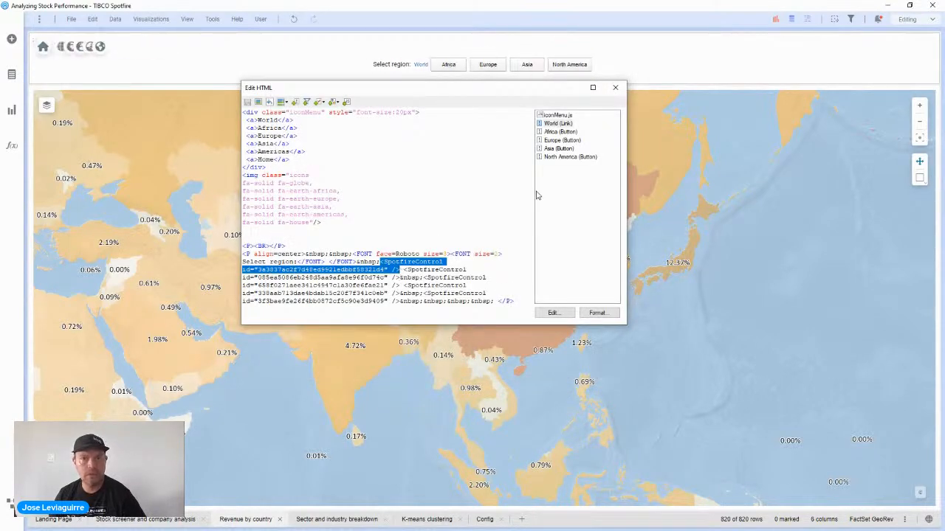
Step: Move the World link's SpotfireControl tag into the icon menu in place of the <a>World</a> placeholder and save the HTML
{"action": "key", "text": "Delete"}
{"action": "key", "text": "ctrl+z"}
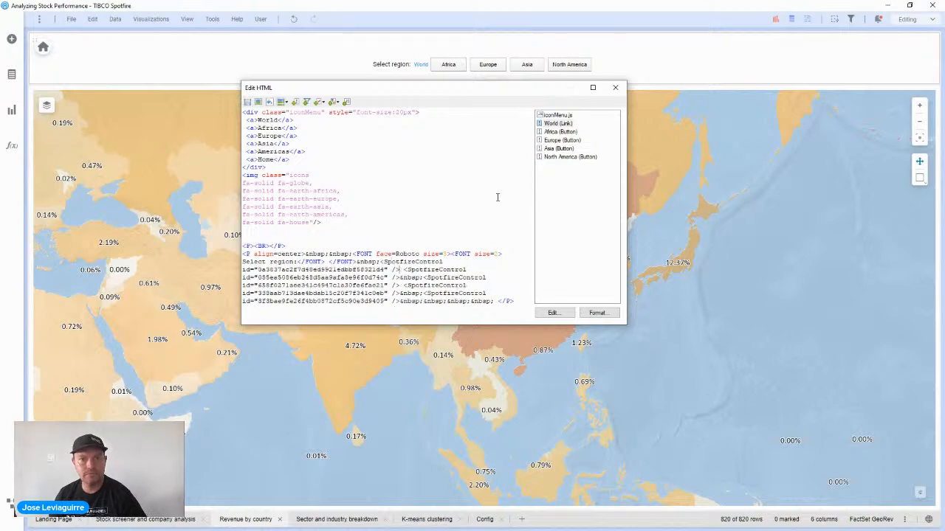
{"action": "left_click", "coordinate": [559, 124]}
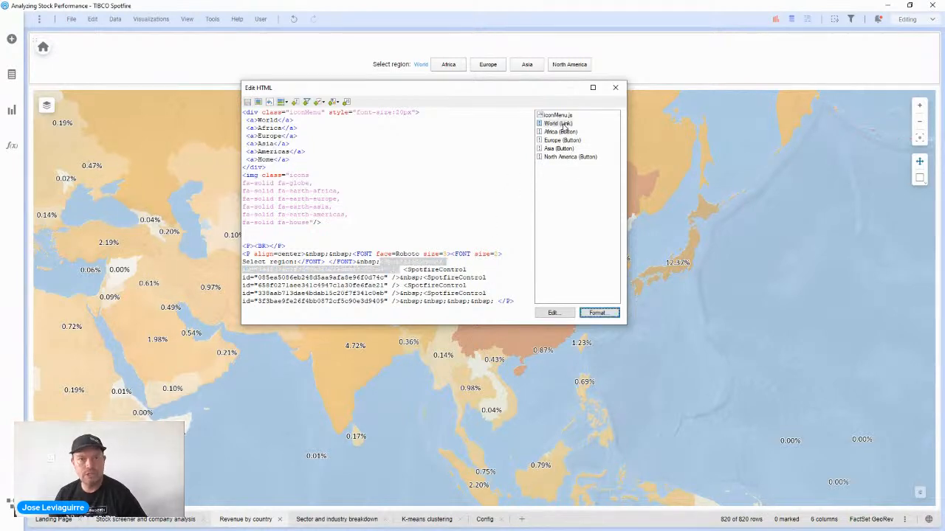
{"action": "left_click", "coordinate": [562, 126]}
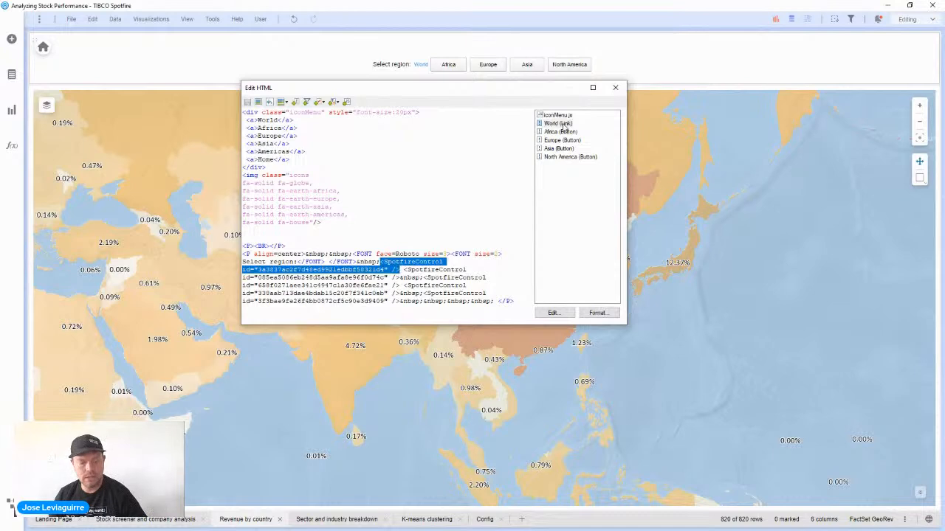
{"action": "key", "text": "Delete"}
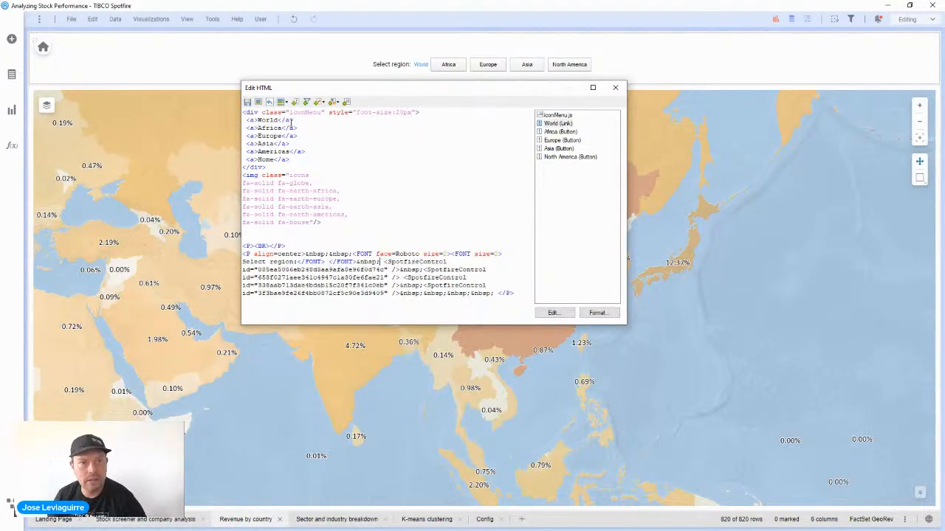
{"action": "left_click", "coordinate": [289, 121]}
{"action": "key", "text": "shift+Home"}
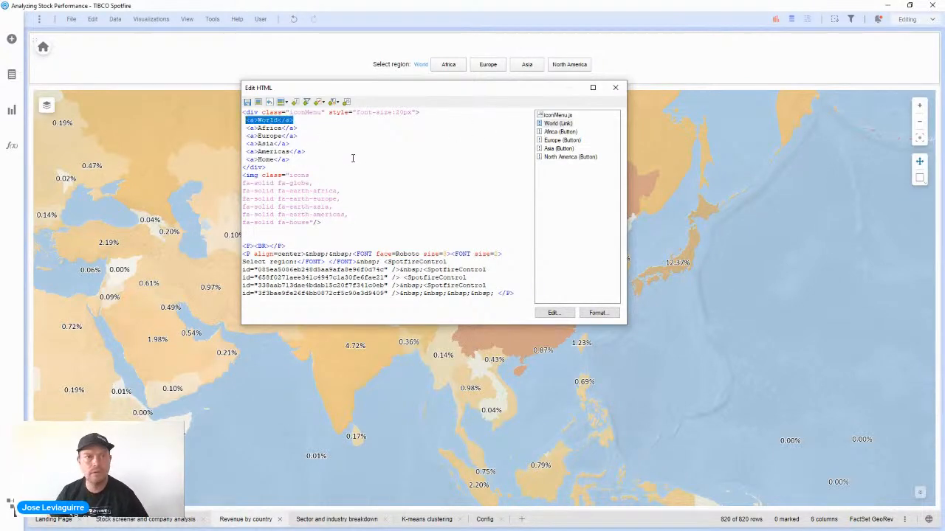
{"action": "type", "text": "<SpotfireControl id=\"3a3837ac2f7d48ed9921edbbf58321d4\" />"}
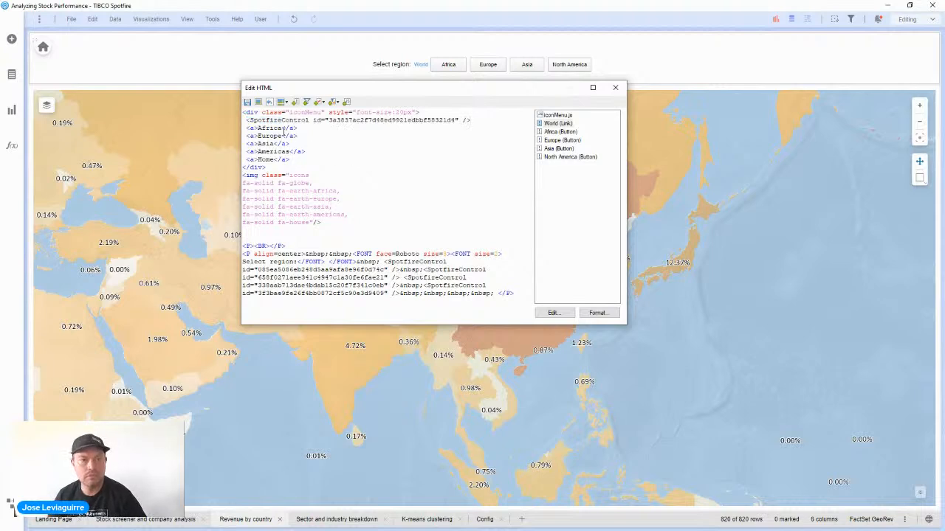
{"action": "left_click", "coordinate": [247, 102]}
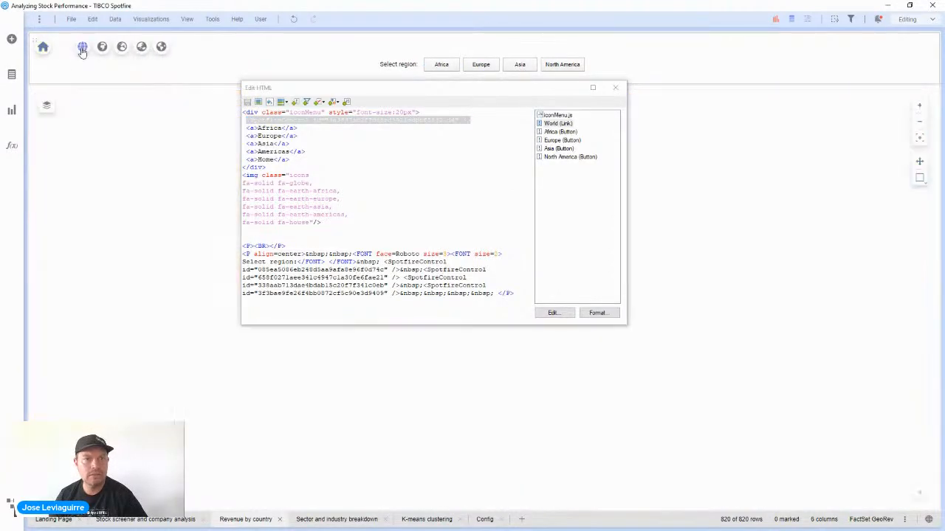
Step: Test the World icon by switching the map to World, to Asia and back to World
{"action": "left_click", "coordinate": [82, 47]}
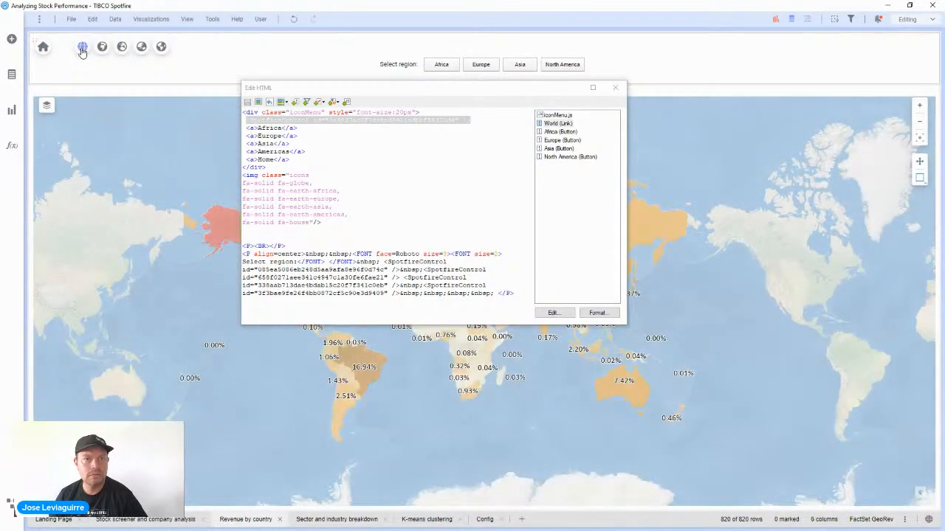
{"action": "left_click", "coordinate": [519, 65]}
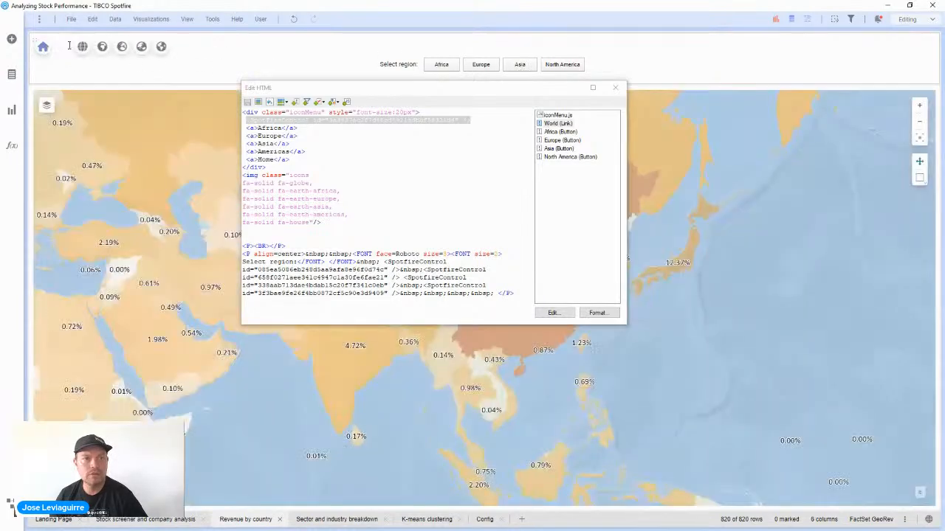
{"action": "left_click", "coordinate": [82, 48]}
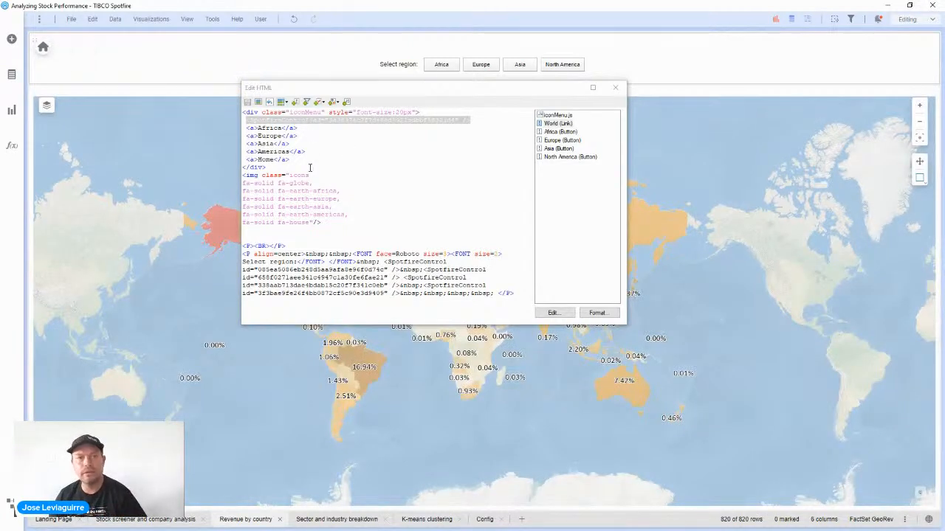
Step: Delete the old Select region paragraph with its remaining region buttons below the icon menu and save the HTML
{"action": "left_click", "coordinate": [304, 237]}
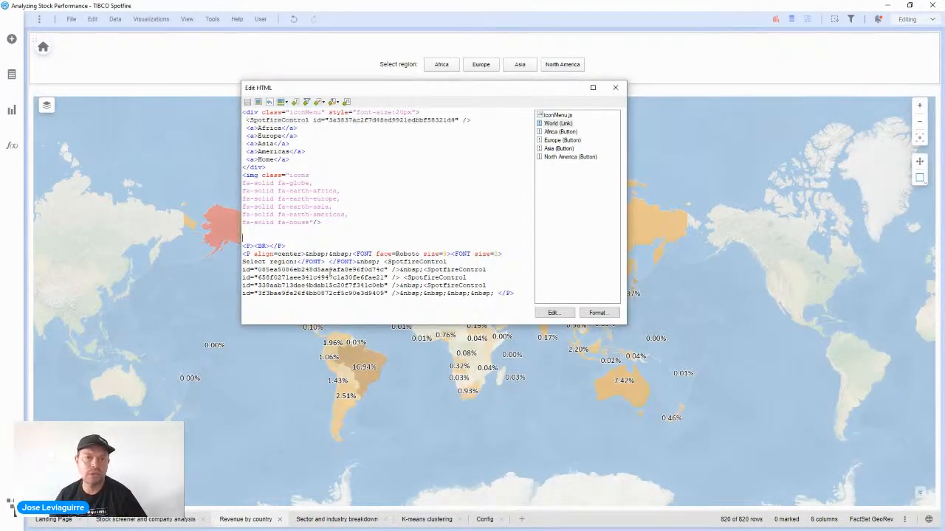
{"action": "key", "text": "ctrl+shift+End"}
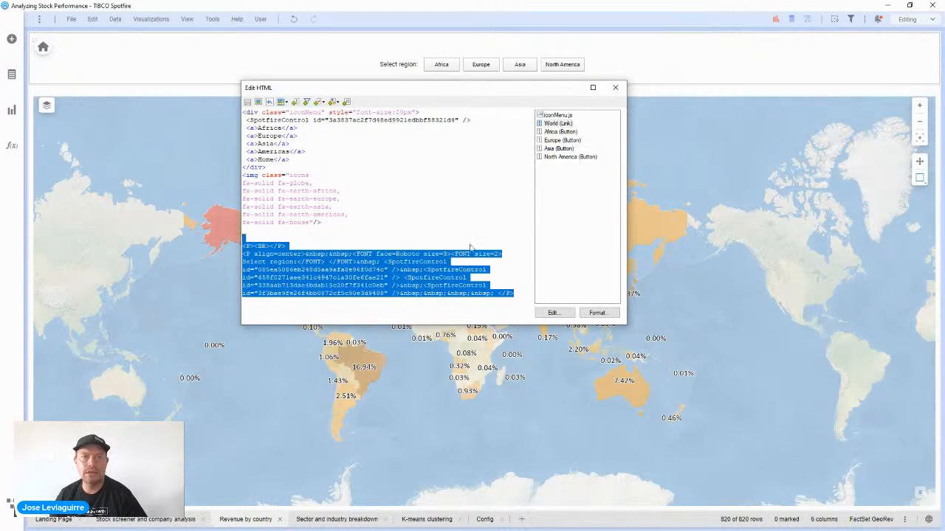
{"action": "key", "text": "Delete"}
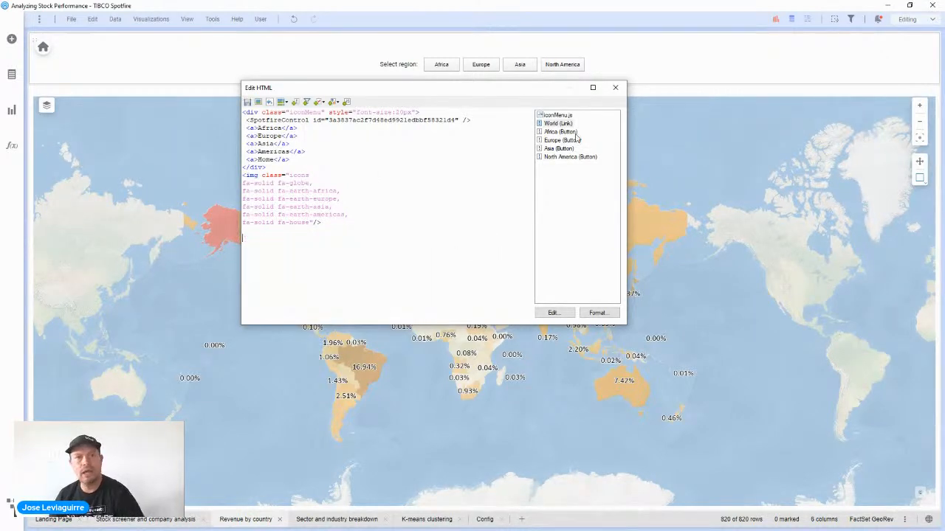
{"action": "left_click", "coordinate": [248, 103]}
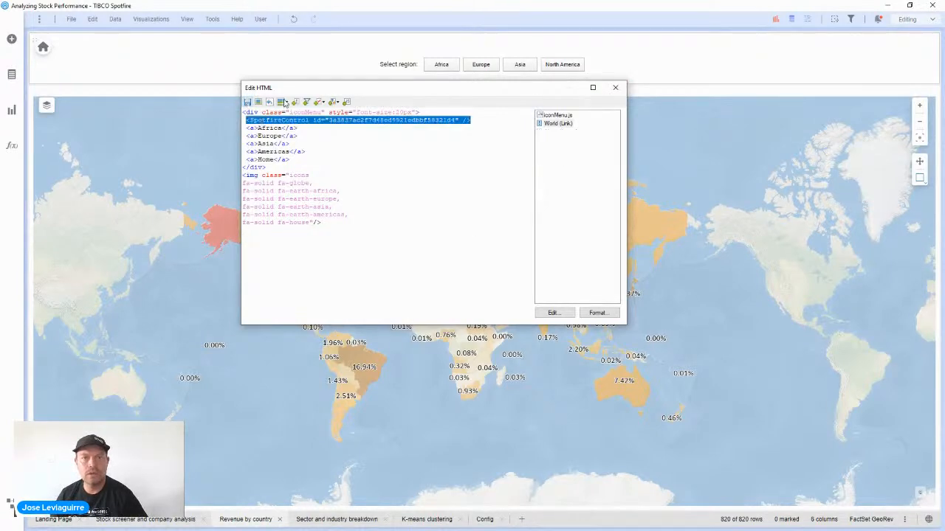
Step: Close the HTML editor and shrink the text area above the map to a thin strip around the home icon
{"action": "left_click", "coordinate": [616, 89]}
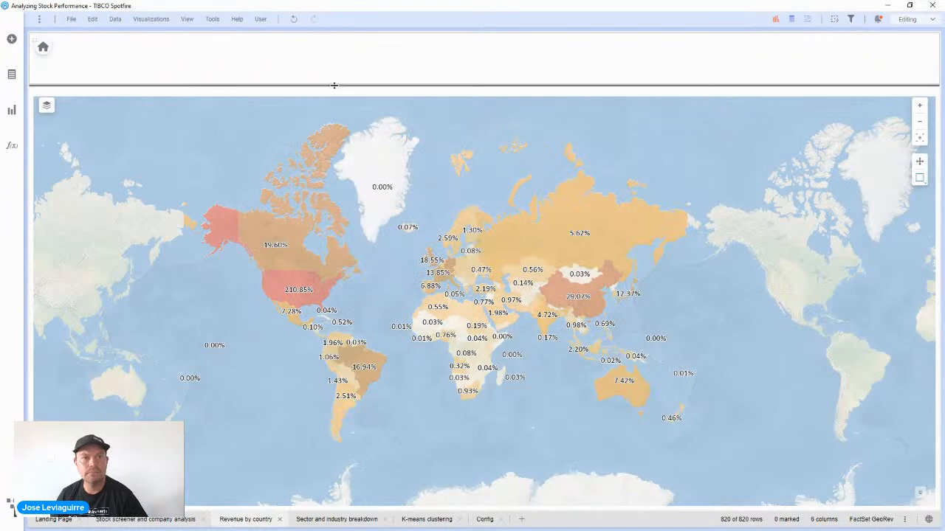
{"action": "left_click_drag", "start_coordinate": [333, 86], "coordinate": [329, 52]}
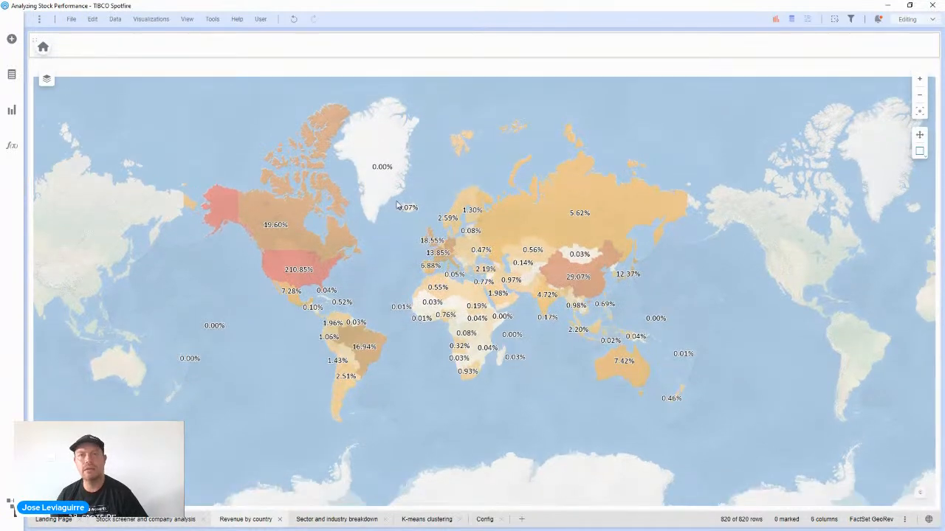
Step: Show the Select Region text area's title bar, and reposition the area as a thin vertical strip along the map's left edge
{"action": "right_click", "coordinate": [249, 40]}
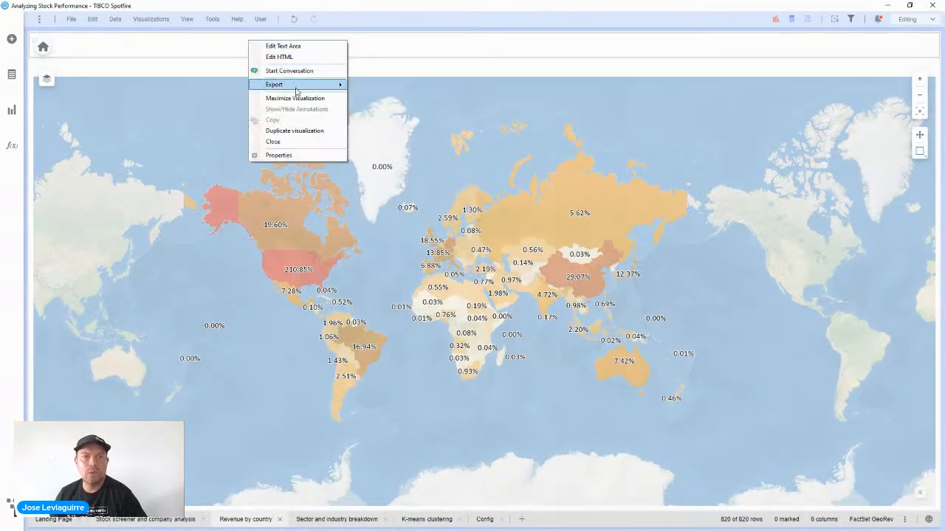
{"action": "left_click", "coordinate": [274, 155]}
{"action": "left_click", "coordinate": [414, 208]}
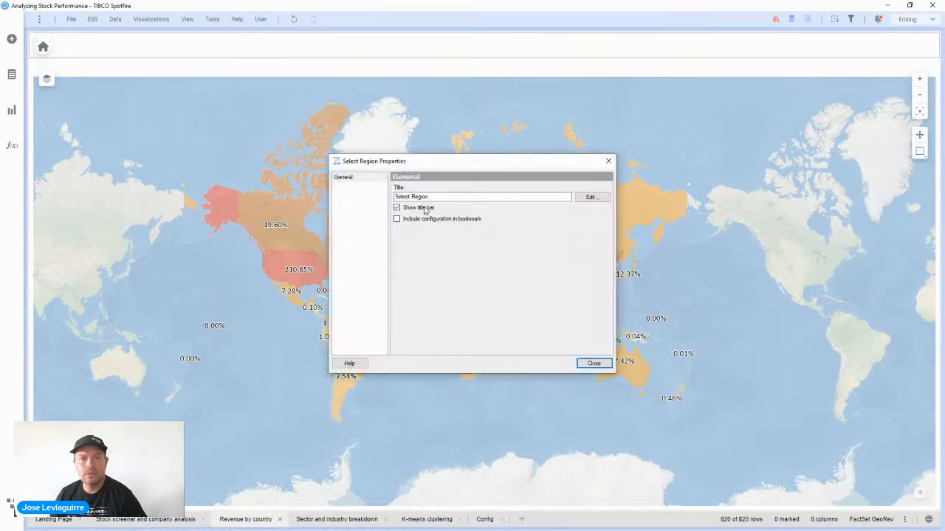
{"action": "left_click", "coordinate": [609, 162]}
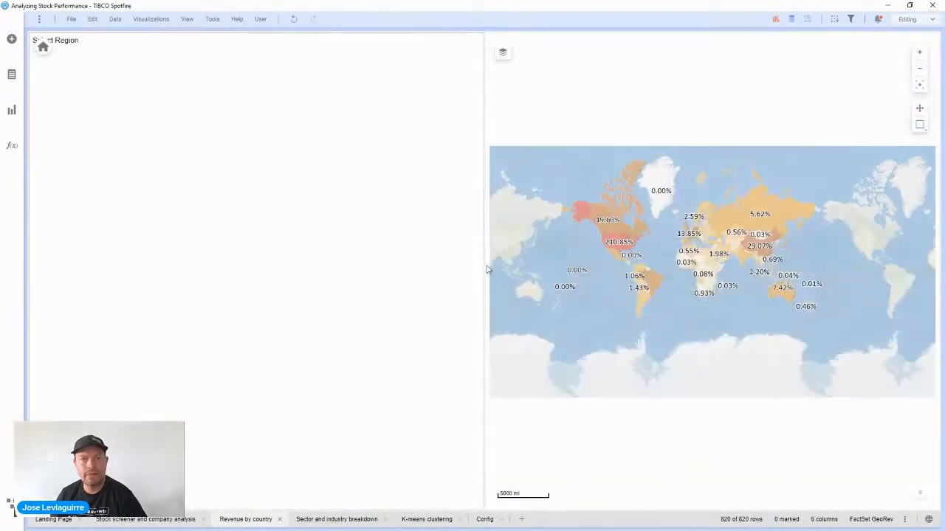
{"action": "left_click_drag", "start_coordinate": [485, 265], "coordinate": [11, 264]}
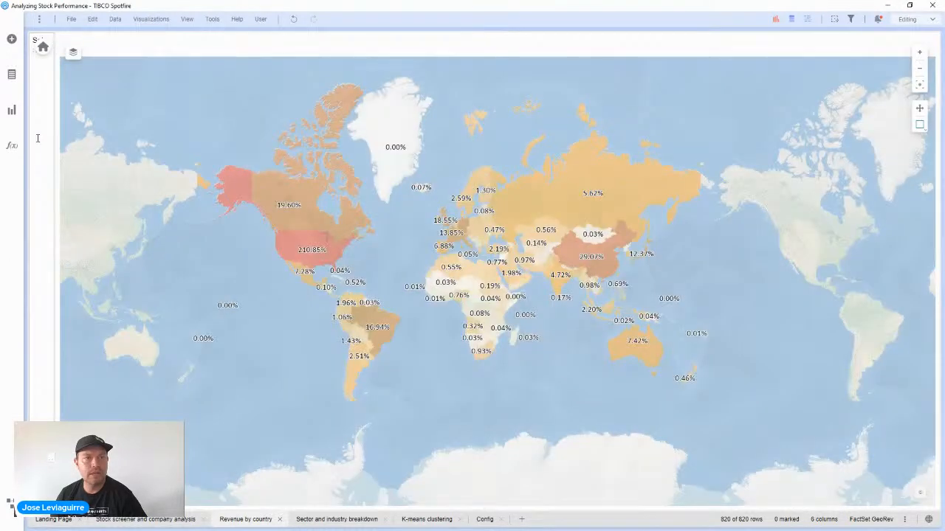
Step: Hide the title bar of the Select Region text area
{"action": "right_click", "coordinate": [38, 138]}
{"action": "left_click", "coordinate": [59, 253]}
{"action": "left_click", "coordinate": [428, 210]}
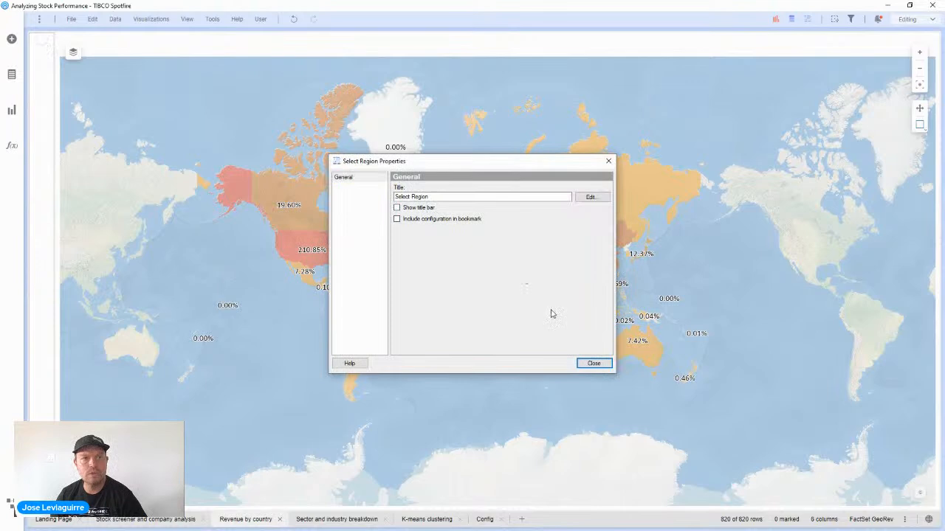
{"action": "left_click", "coordinate": [593, 364]}
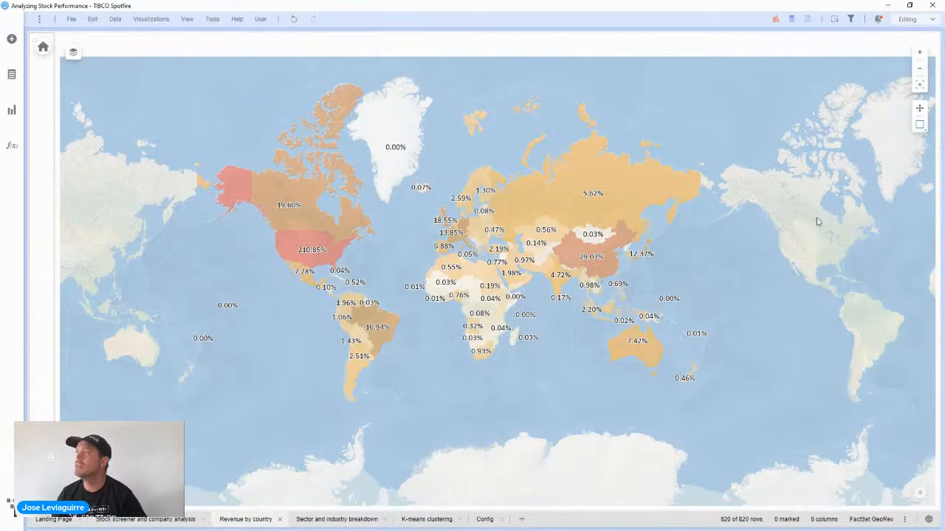
Step: Expand the home icon menu and inspect the World link's action control in the text area's HTML without changing it
{"action": "mouse_move", "coordinate": [584, 235]}
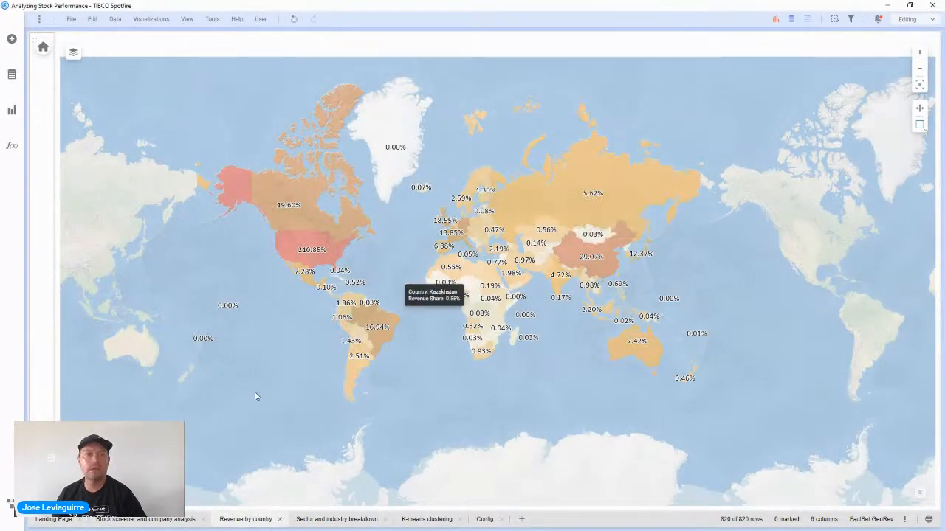
{"action": "mouse_move", "coordinate": [43, 47]}
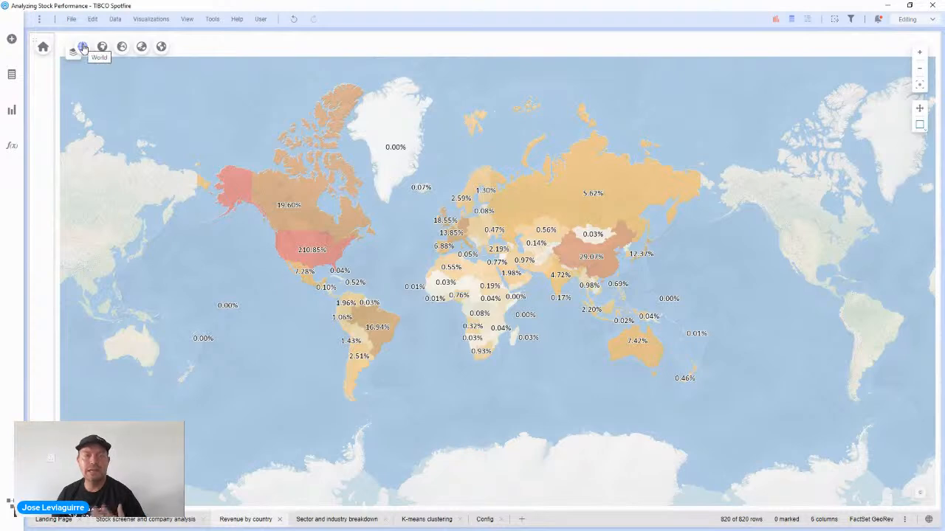
{"action": "right_click", "coordinate": [35, 74]}
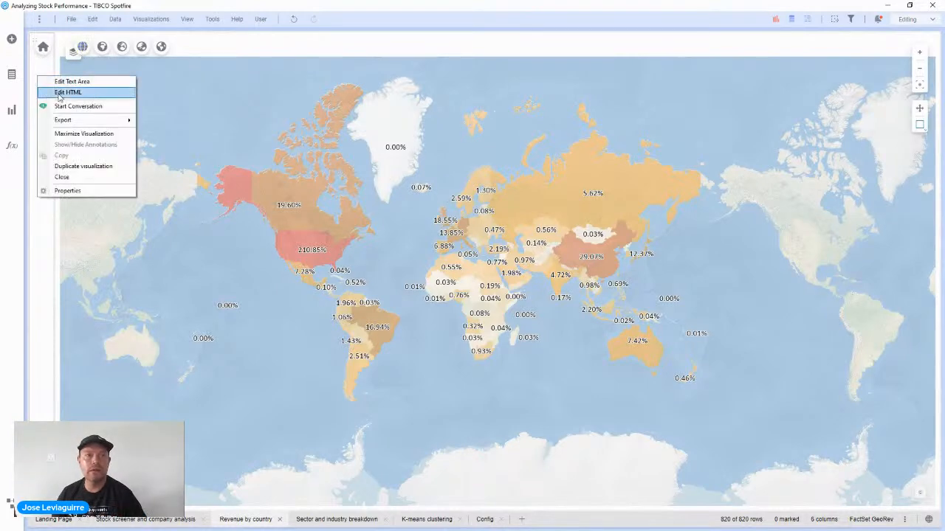
{"action": "left_click", "coordinate": [65, 93]}
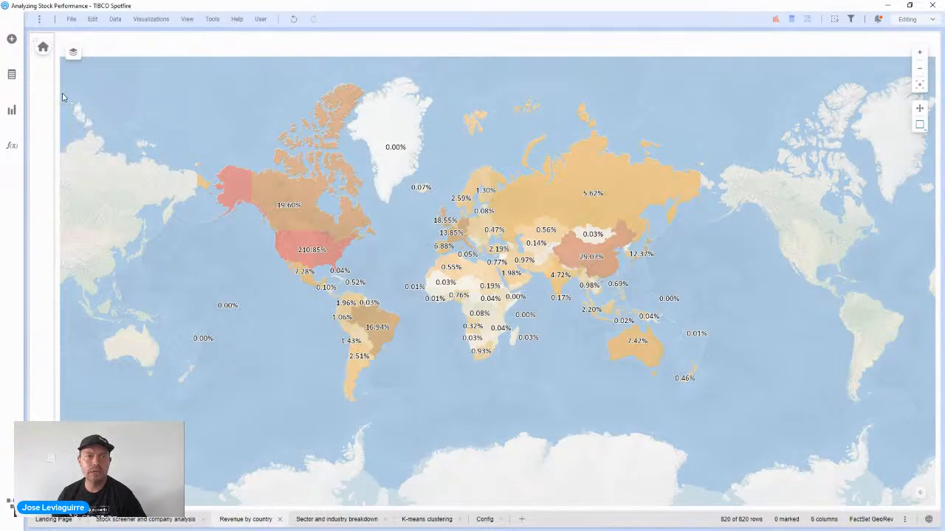
{"action": "double_click", "coordinate": [382, 137]}
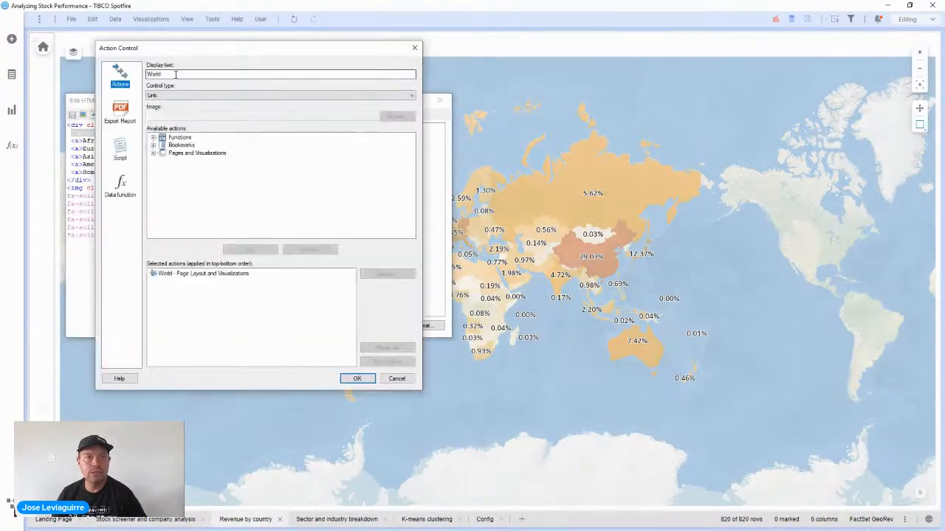
{"action": "key", "text": "Tab"}
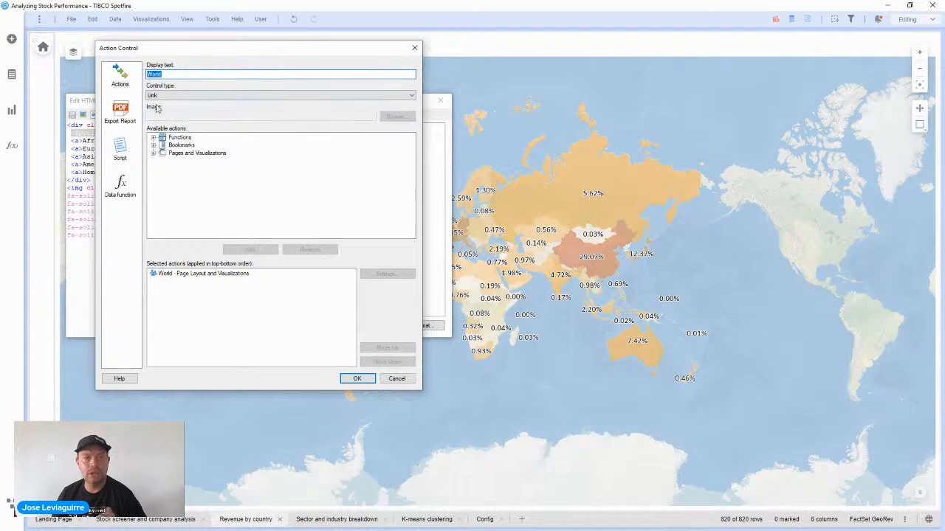
{"action": "left_click", "coordinate": [397, 378]}
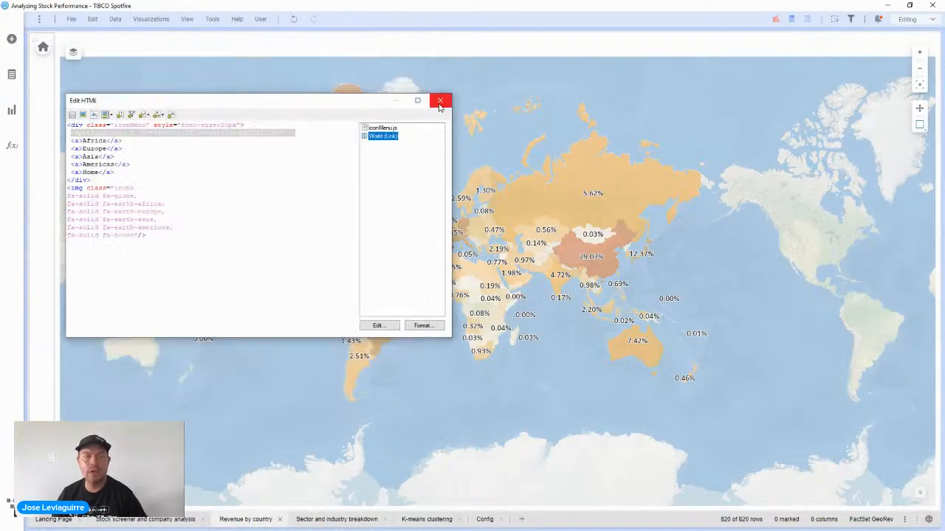
{"action": "left_click", "coordinate": [440, 107]}
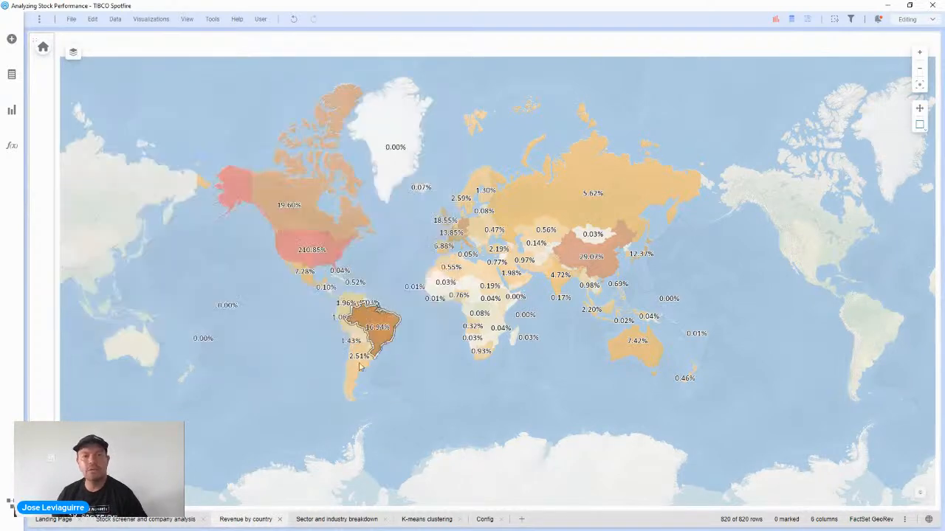
Step: Open the Sector and industry breakdown page, and view the IronPython Masthead for TIBCO Spotfire article in the browser
{"action": "left_click", "coordinate": [336, 520]}
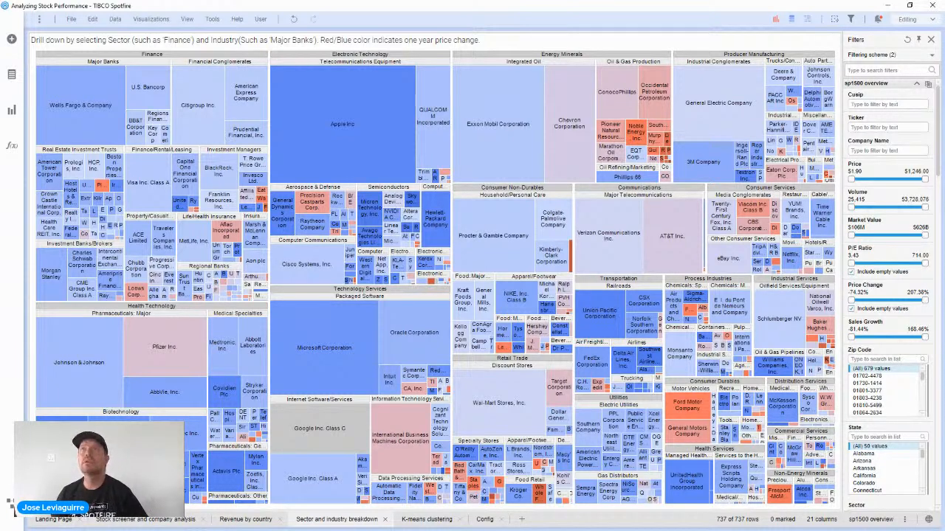
{"action": "key", "text": "alt+Tab"}
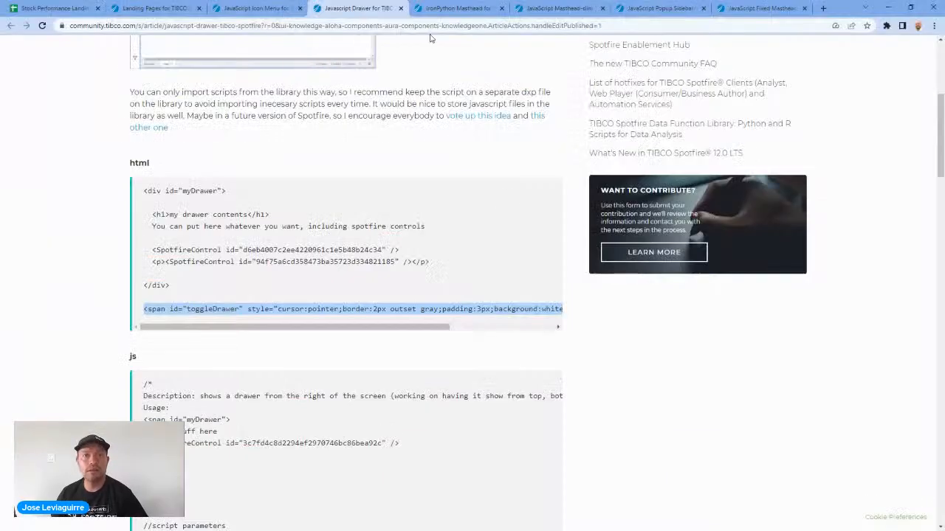
{"action": "left_click", "coordinate": [456, 8]}
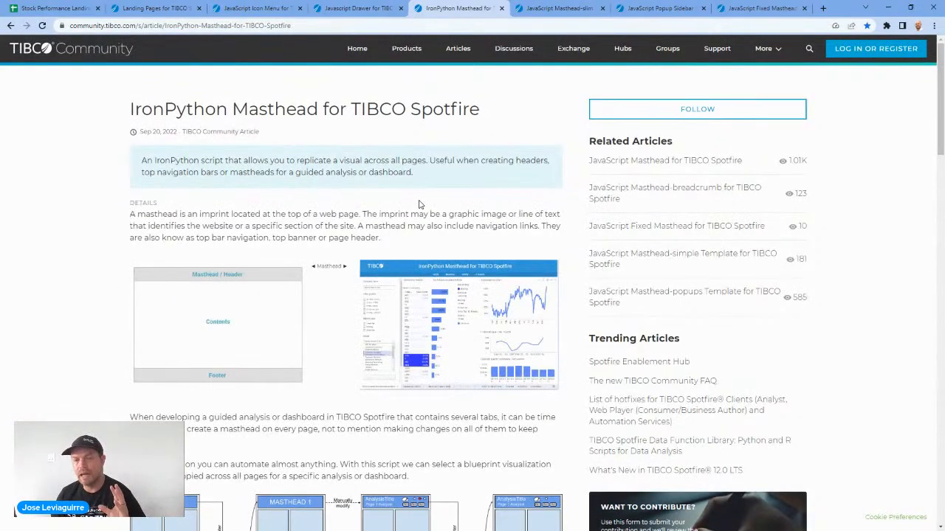
{"action": "scroll", "coordinate": [419, 204], "scroll_direction": "down", "scroll_amount": 1}
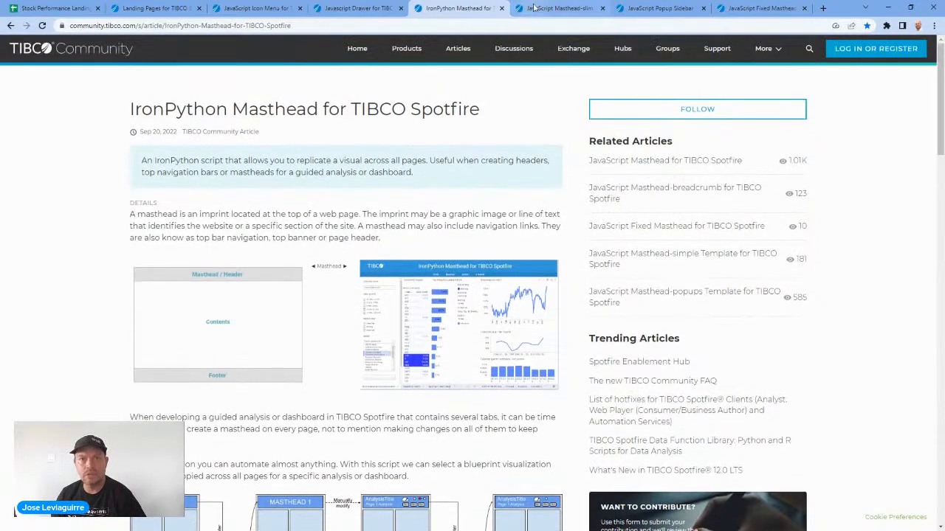
Step: Open the JavaScript Masthead-slim Template article and copy its complete HTML code block
{"action": "key", "text": "ctrl+Tab"}
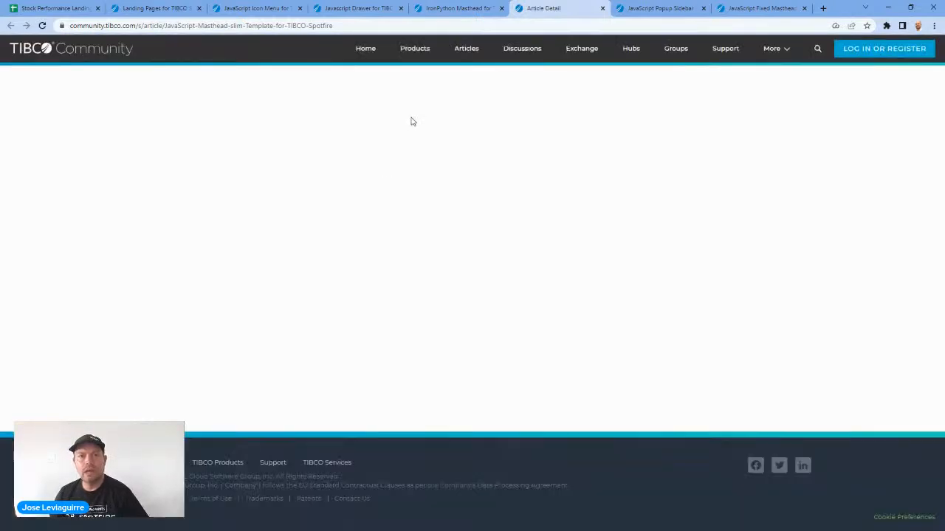
{"action": "scroll", "coordinate": [415, 140], "scroll_direction": "down", "scroll_amount": 3}
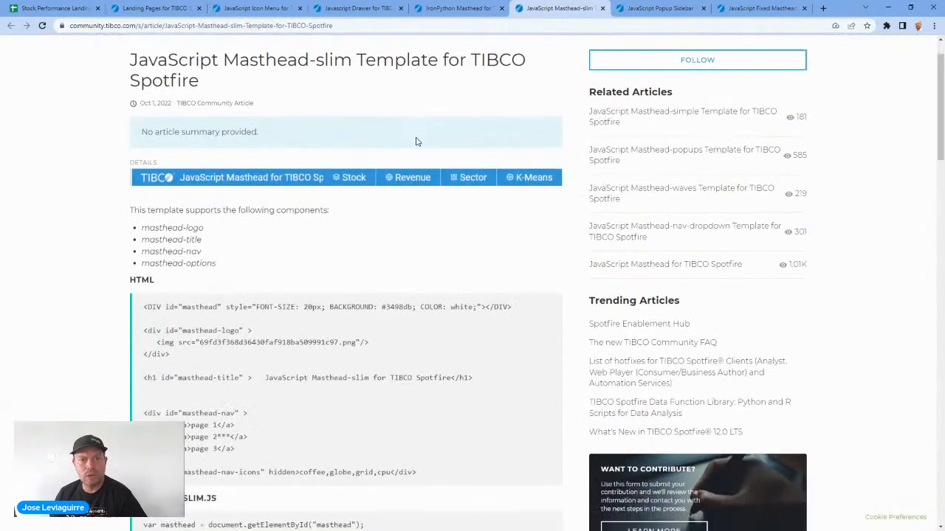
{"action": "scroll", "coordinate": [410, 153], "scroll_direction": "down", "scroll_amount": 1}
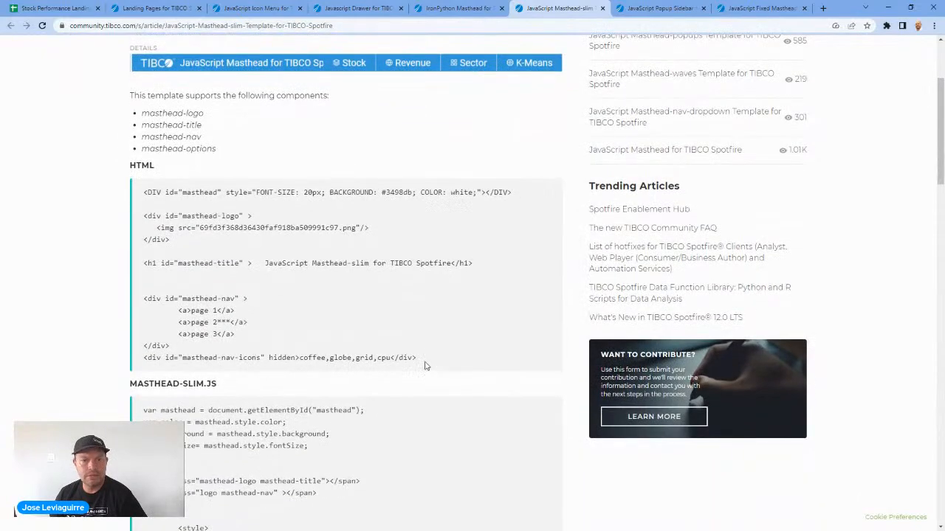
{"action": "left_click_drag", "start_coordinate": [425, 360], "coordinate": [144, 195]}
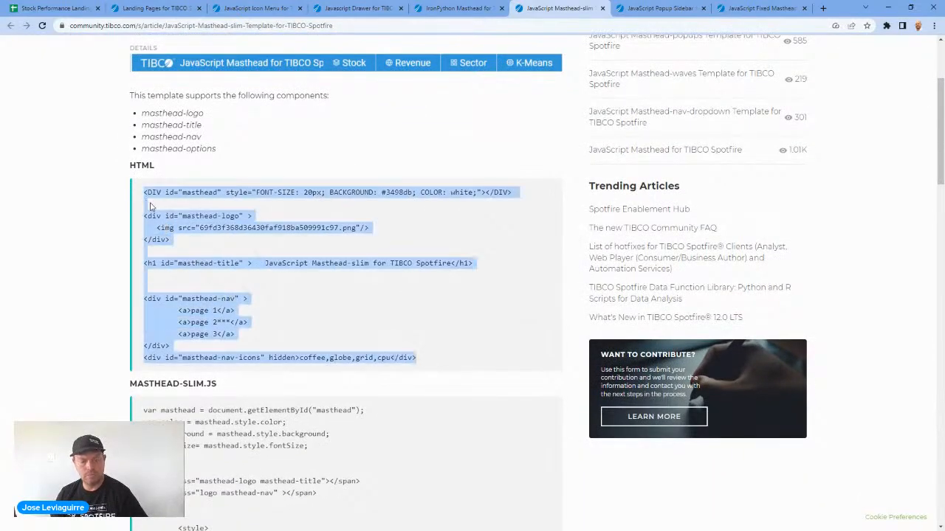
Step: Switch to Spotfire, add a text area above the treemap and paste the copied masthead markup into its HTML
{"action": "key", "text": "alt+Tab"}
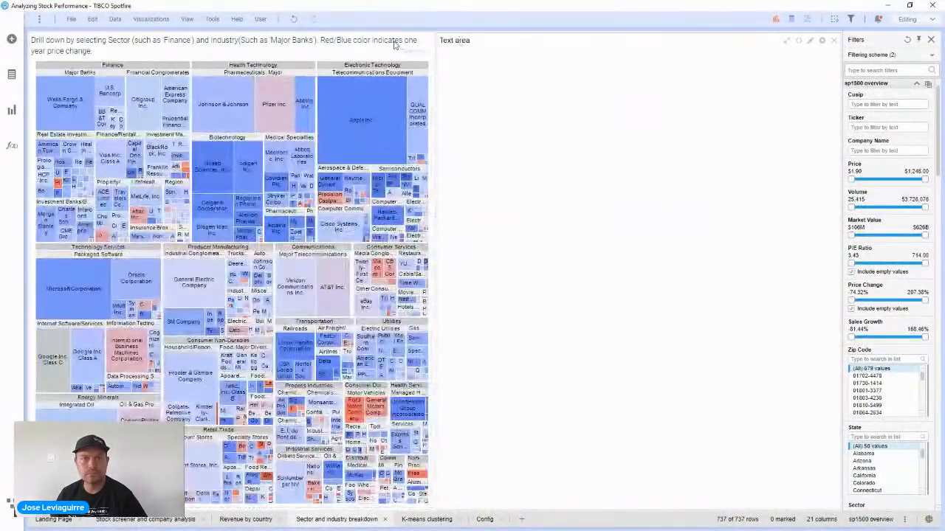
{"action": "left_click_drag", "start_coordinate": [395, 45], "coordinate": [290, 52]}
{"action": "right_click", "coordinate": [454, 90]}
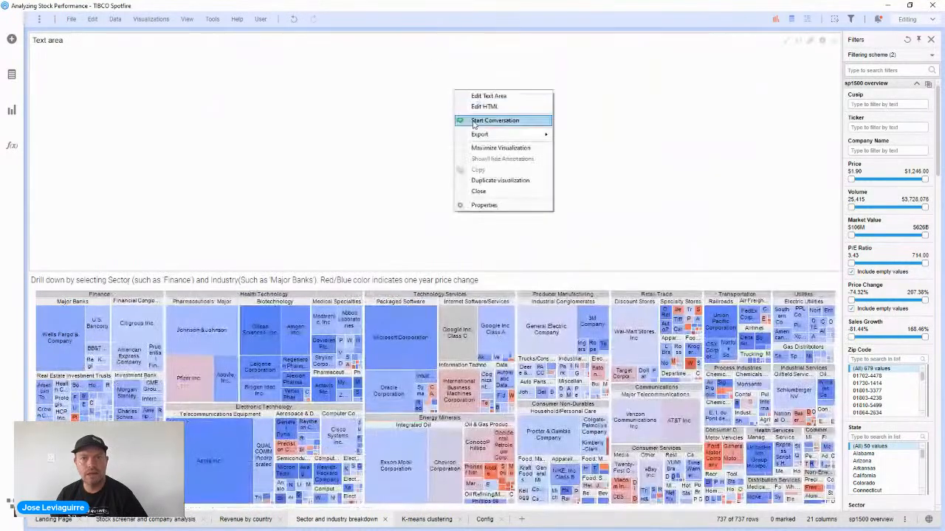
{"action": "left_click", "coordinate": [482, 106]}
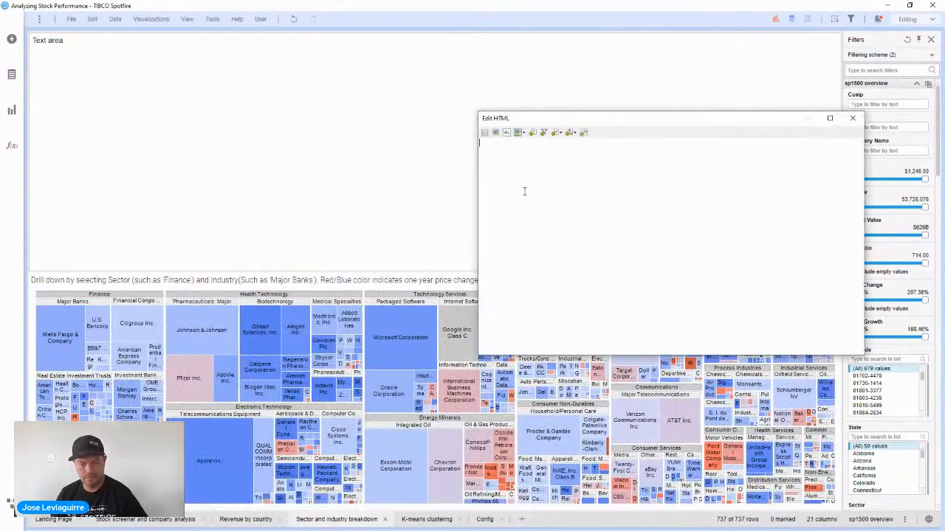
{"action": "key", "text": "ctrl+v"}
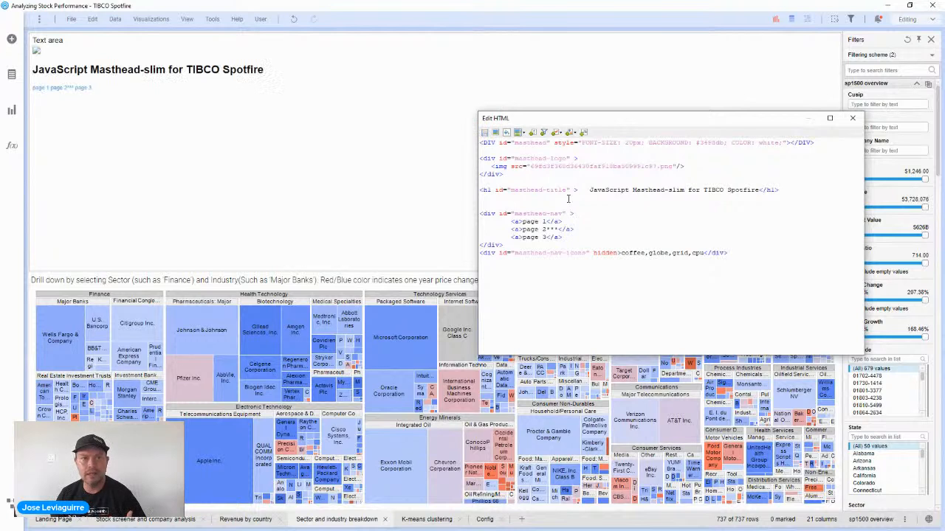
Step: Switch to the browser and copy the whole MASTHEAD-SLIM.JS script from the Masthead-slim article
{"action": "key", "text": "alt+Tab"}
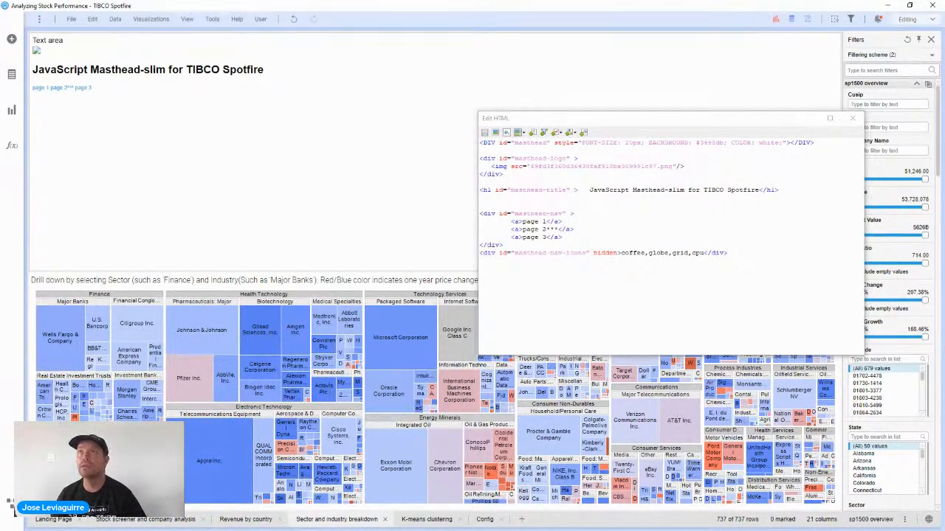
{"action": "key", "text": "alt+Tab"}
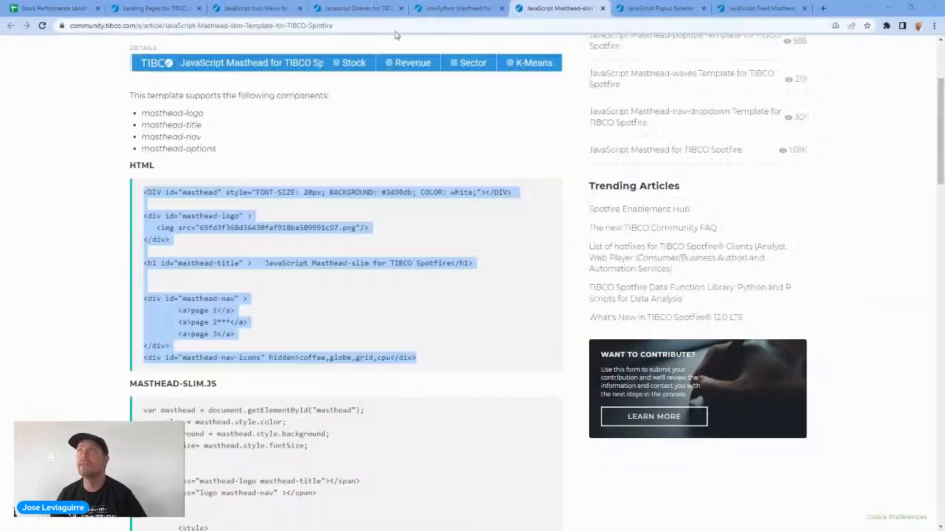
{"action": "scroll", "coordinate": [358, 291], "scroll_direction": "down", "scroll_amount": 2}
{"action": "scroll", "coordinate": [290, 279], "scroll_direction": "down", "scroll_amount": 2}
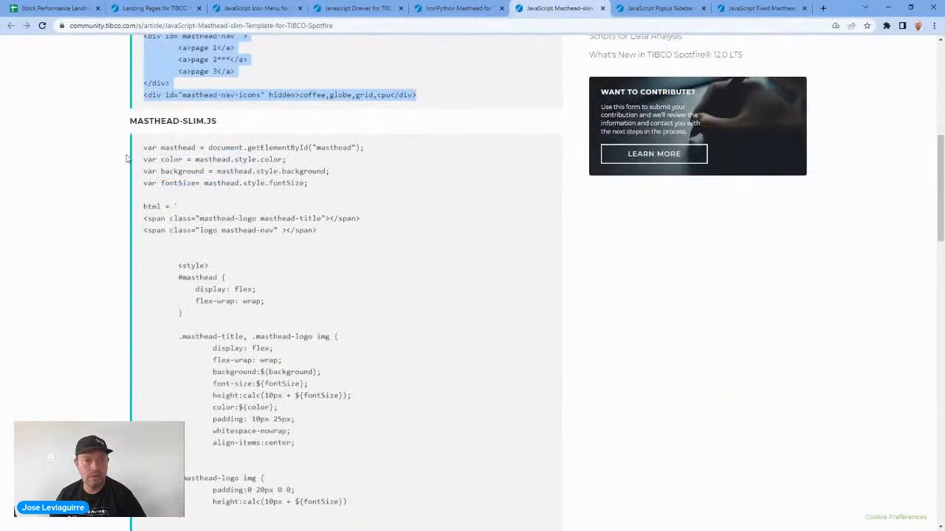
{"action": "left_click_drag", "start_coordinate": [145, 145], "coordinate": [233, 267]}
{"action": "scroll", "coordinate": [233, 267], "scroll_direction": "down", "scroll_amount": 1}
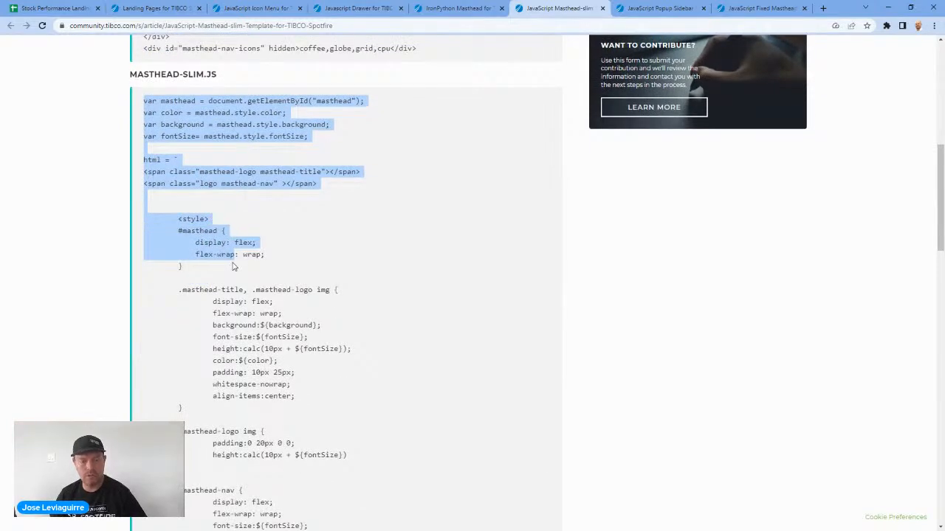
{"action": "scroll", "coordinate": [233, 266], "scroll_direction": "down", "scroll_amount": 10}
{"action": "left_click_drag", "start_coordinate": [234, 267], "coordinate": [411, 222]}
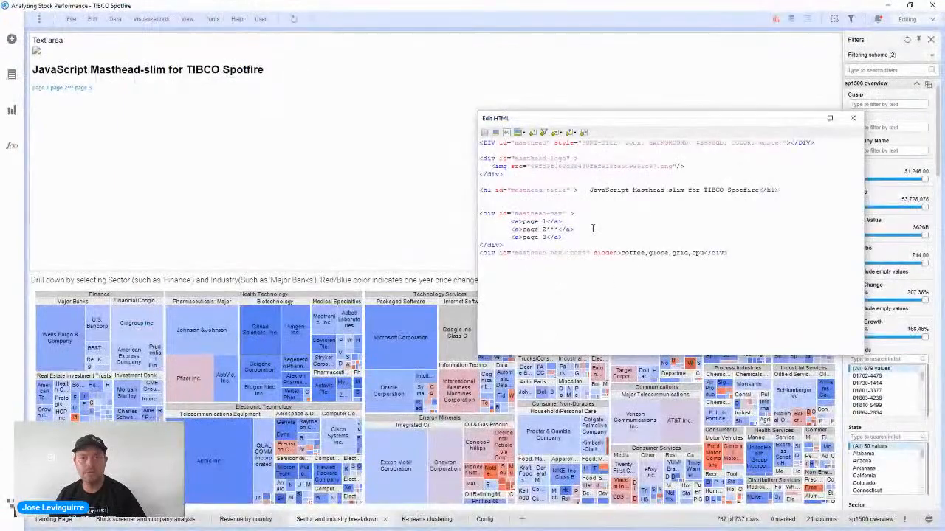
Step: Create a new JavaScript named masthead-simple.js for the text area and paste the copied masthead script as its code
{"action": "left_click", "coordinate": [583, 133]}
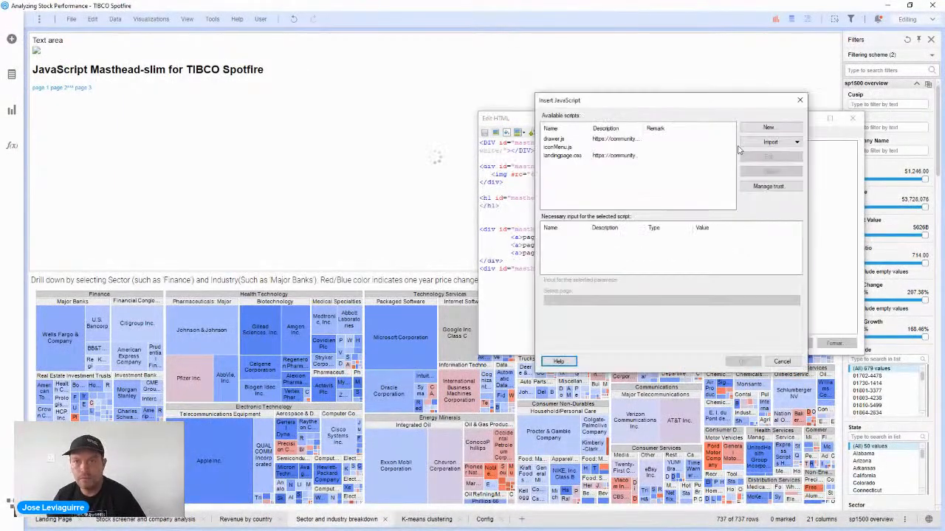
{"action": "left_click", "coordinate": [758, 128]}
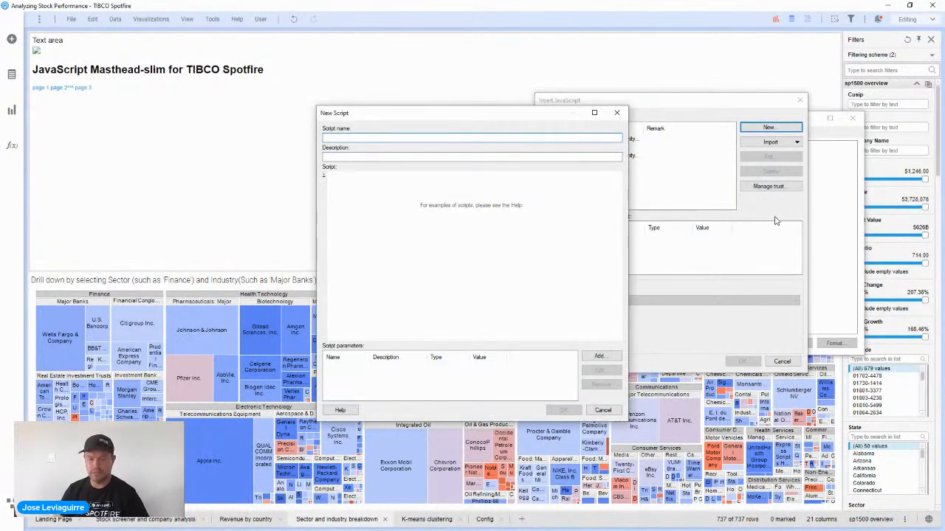
{"action": "type", "text": "masthead-simple.js"}
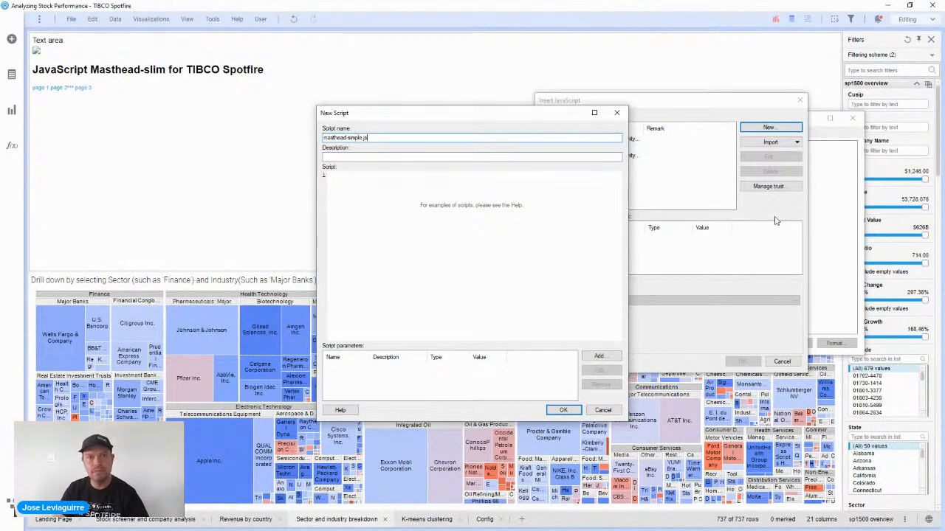
{"action": "key", "text": "Tab"}
{"action": "key", "text": "Tab"}
{"action": "key", "text": "ctrl+v"}
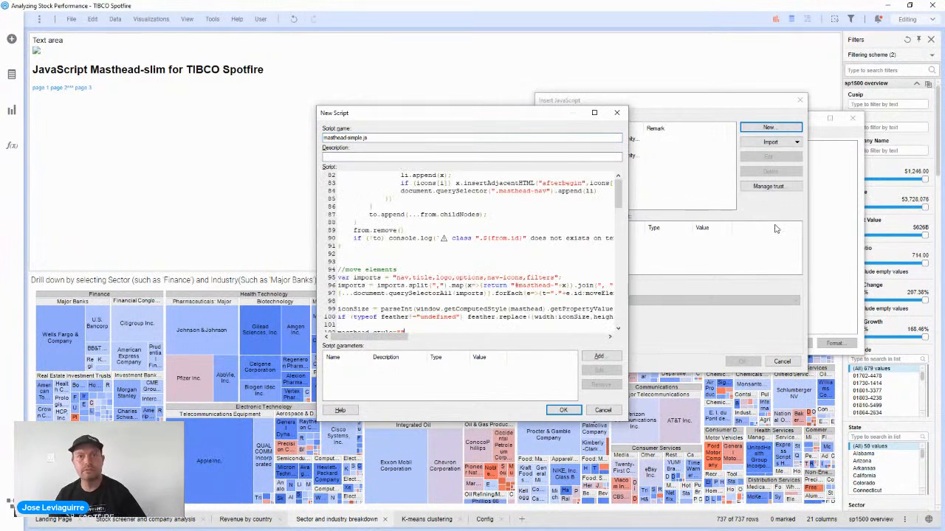
Step: Copy the Masthead-slim article's URL from the browser, paste it as the script's description, and insert the script into the text area
{"action": "key", "text": "alt+Tab"}
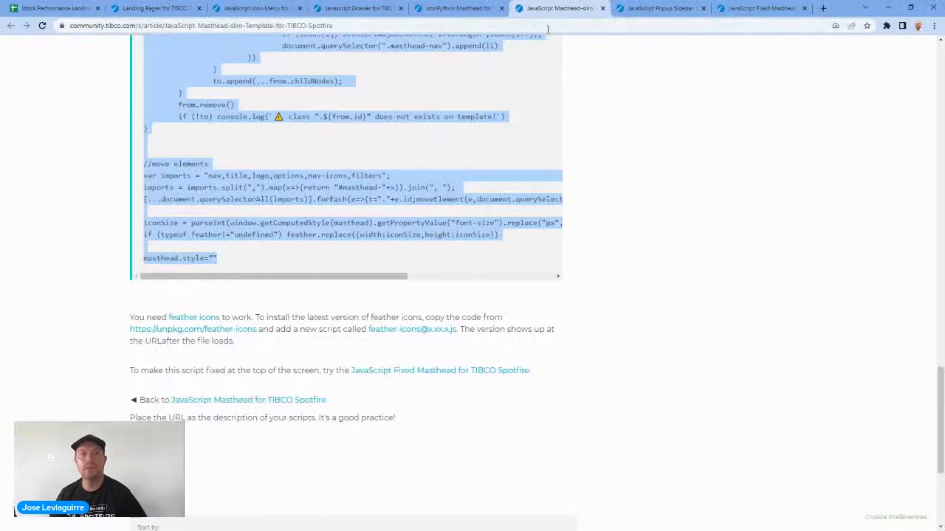
{"action": "left_click", "coordinate": [547, 28]}
{"action": "key", "text": "ctrl+c"}
{"action": "key", "text": "alt+Tab"}
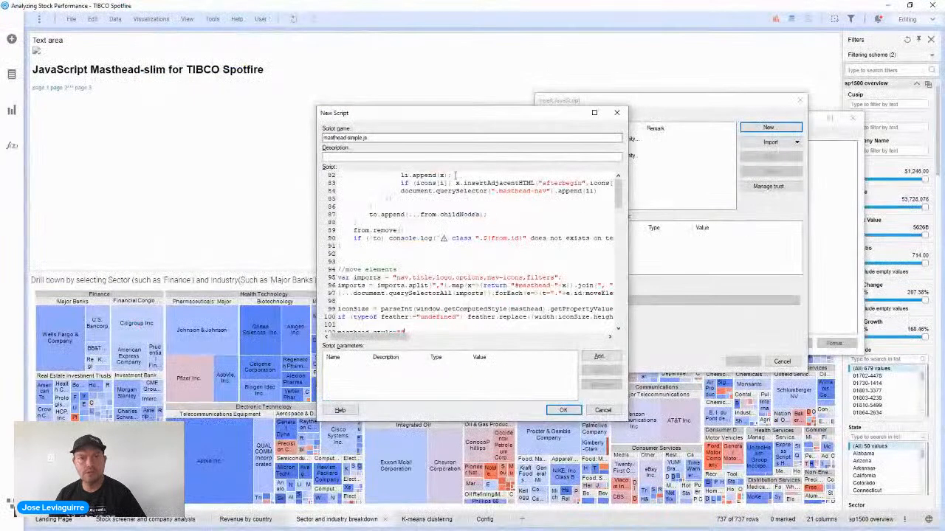
{"action": "key", "text": "shift+Tab"}
{"action": "key", "text": "ctrl+v"}
{"action": "left_click", "coordinate": [563, 409]}
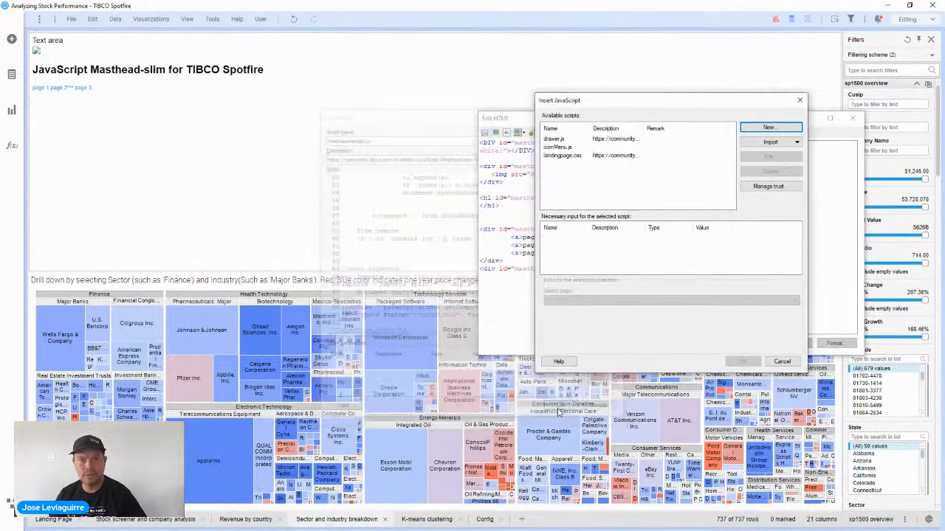
{"action": "left_click", "coordinate": [742, 361]}
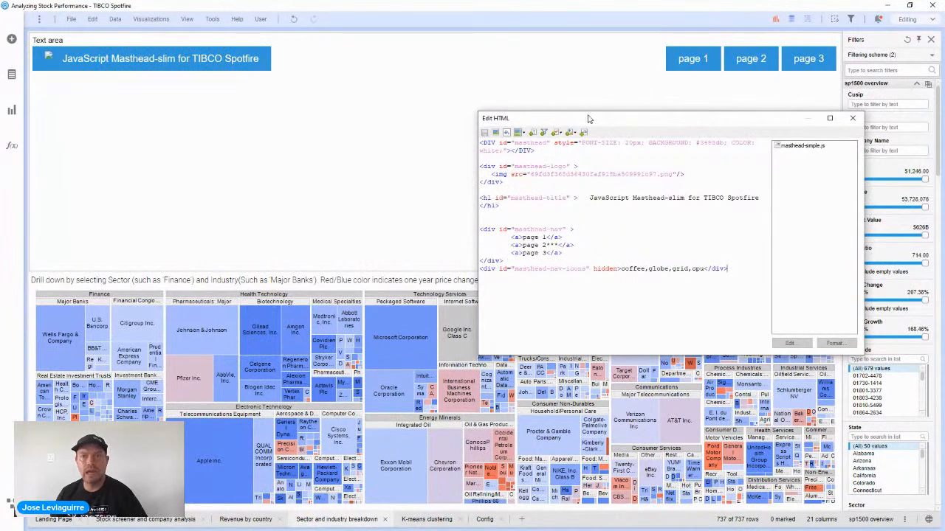
Step: Delete the image tag inside the masthead-logo div and save the text area's HTML
{"action": "left_click_drag", "start_coordinate": [601, 122], "coordinate": [408, 150]}
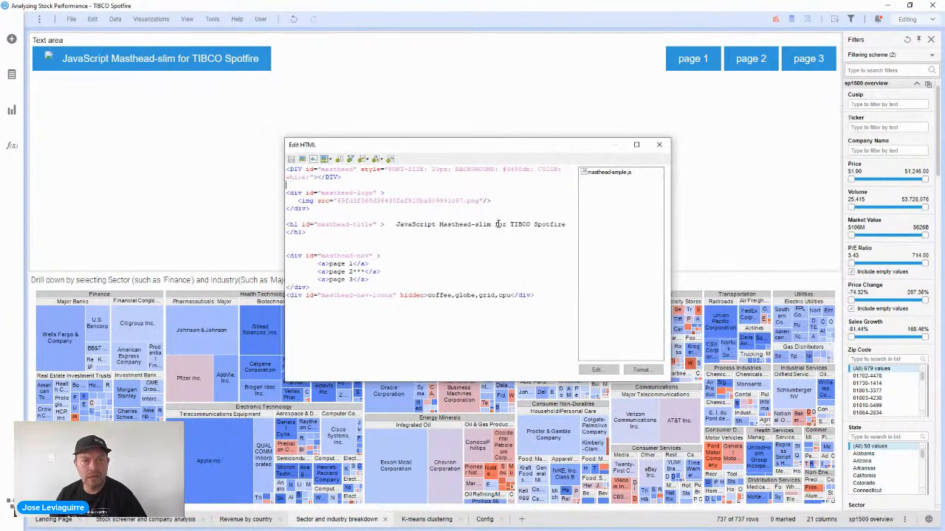
{"action": "key", "text": "shift+End"}
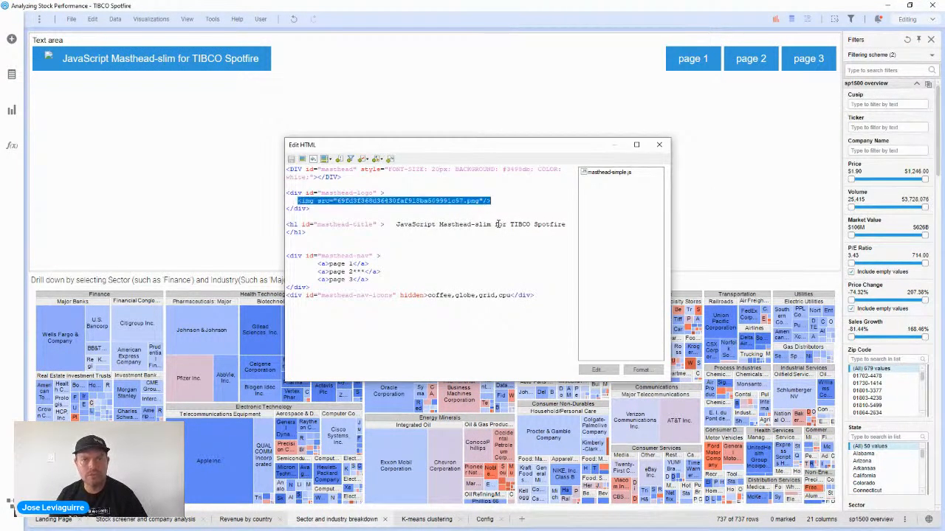
{"action": "key", "text": "Delete"}
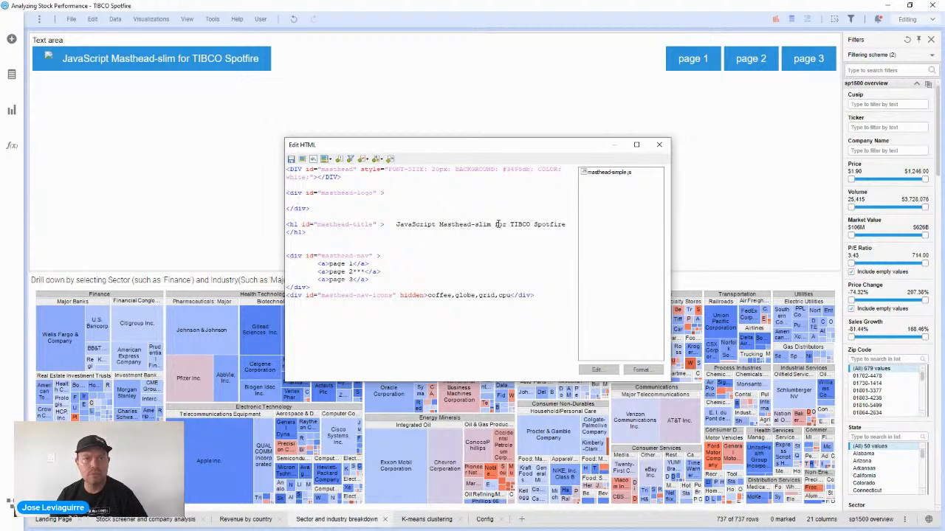
{"action": "left_click", "coordinate": [291, 159]}
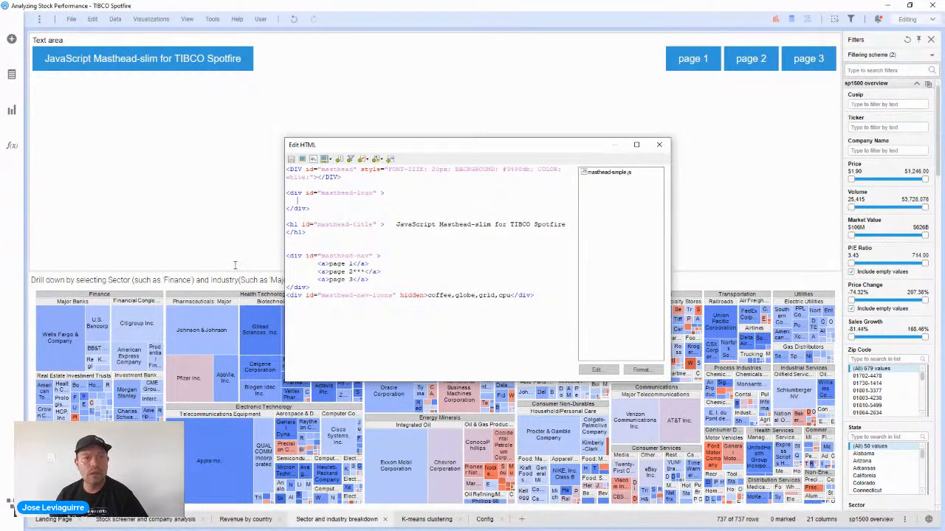
Step: Shrink the masthead text area to a thin strip and test how it scales by making the Spotfire window smaller and changing its height
{"action": "left_click_drag", "start_coordinate": [234, 273], "coordinate": [234, 59]}
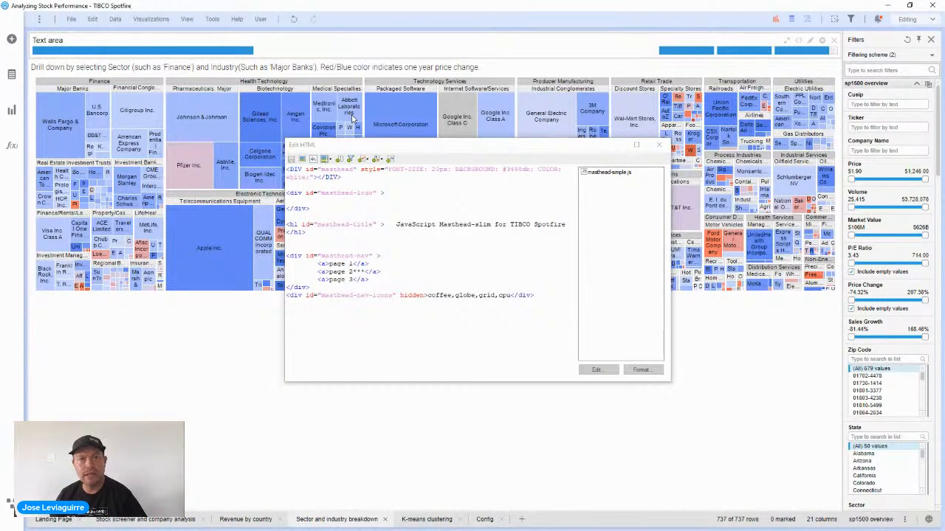
{"action": "left_click_drag", "start_coordinate": [398, 6], "coordinate": [384, 28]}
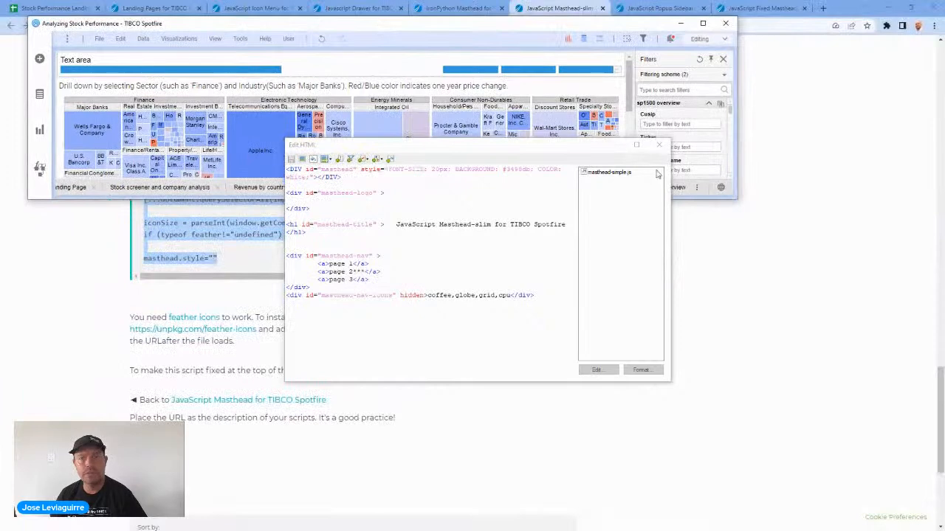
{"action": "left_click_drag", "start_coordinate": [741, 197], "coordinate": [694, 362]}
{"action": "left_click_drag", "start_coordinate": [574, 148], "coordinate": [761, 396]}
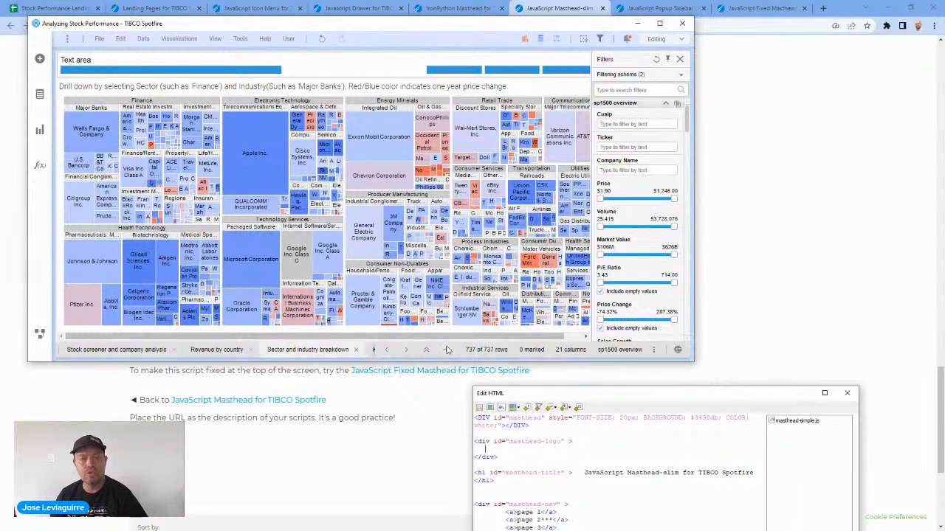
{"action": "left_click_drag", "start_coordinate": [448, 361], "coordinate": [449, 260]}
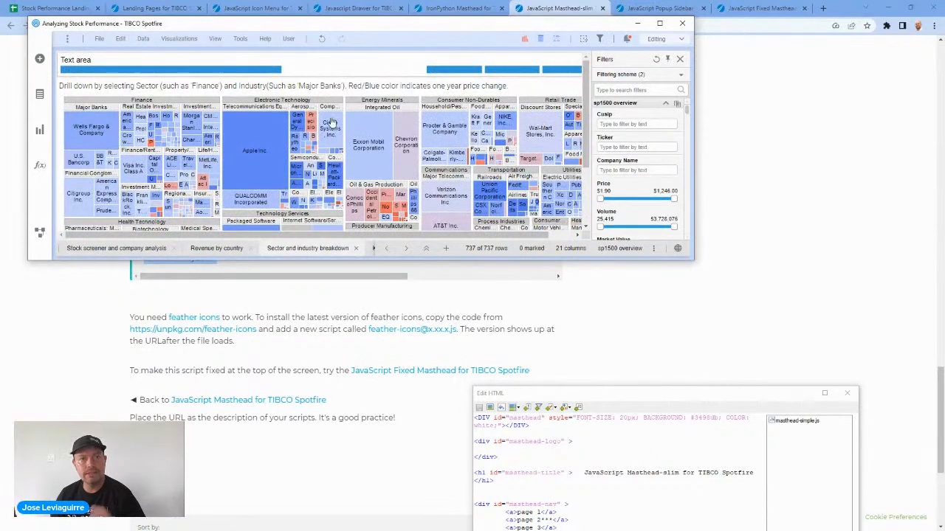
{"action": "left_click_drag", "start_coordinate": [392, 263], "coordinate": [393, 406]}
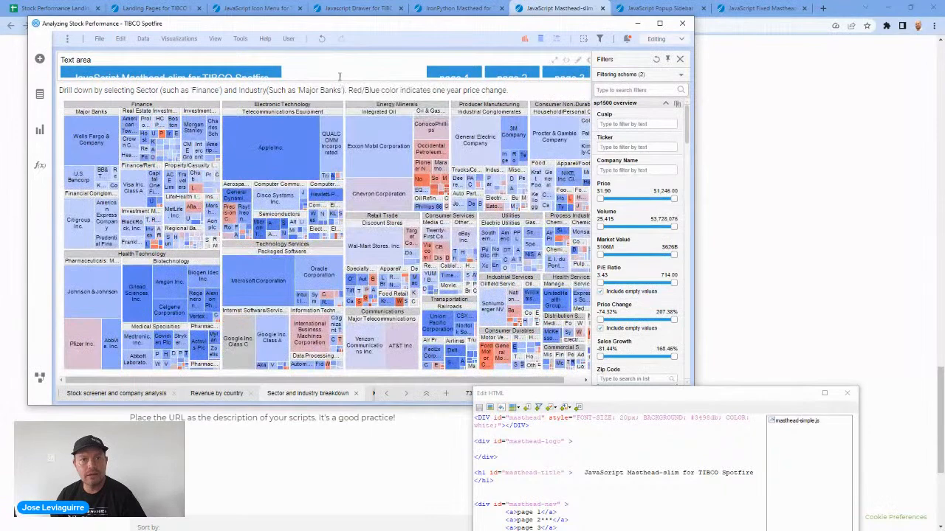
Step: Adjust the divider below the text area so the masthead fits, and maximize the Spotfire window
{"action": "left_click_drag", "start_coordinate": [337, 81], "coordinate": [339, 98]}
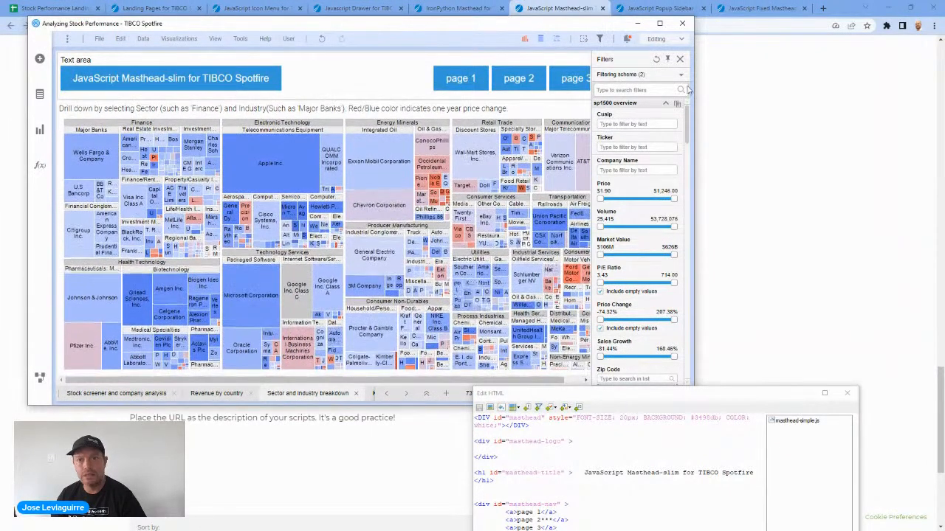
{"action": "left_click", "coordinate": [659, 25]}
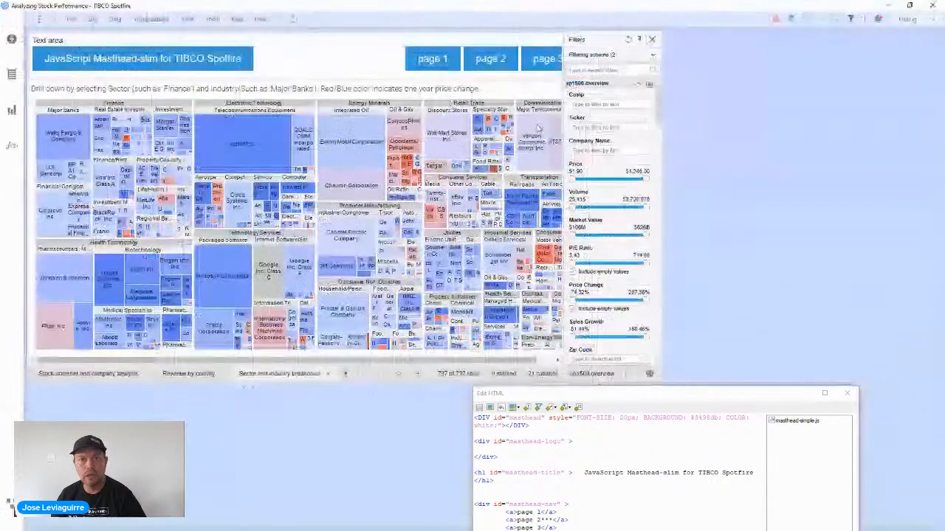
{"action": "left_click_drag", "start_coordinate": [454, 104], "coordinate": [457, 77]}
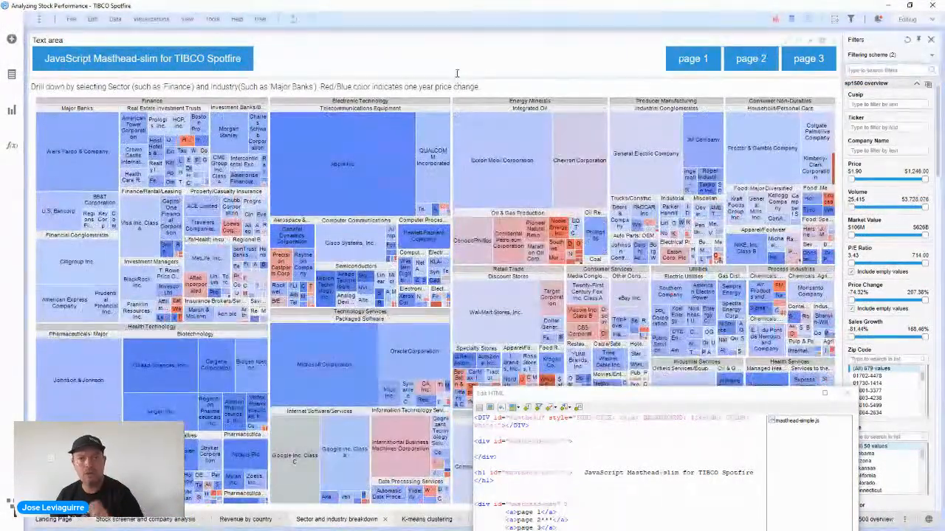
Step: Lock the divider between the masthead text area and the treemap to the top of the page, and test it with a shorter window
{"action": "left_click", "coordinate": [152, 19]}
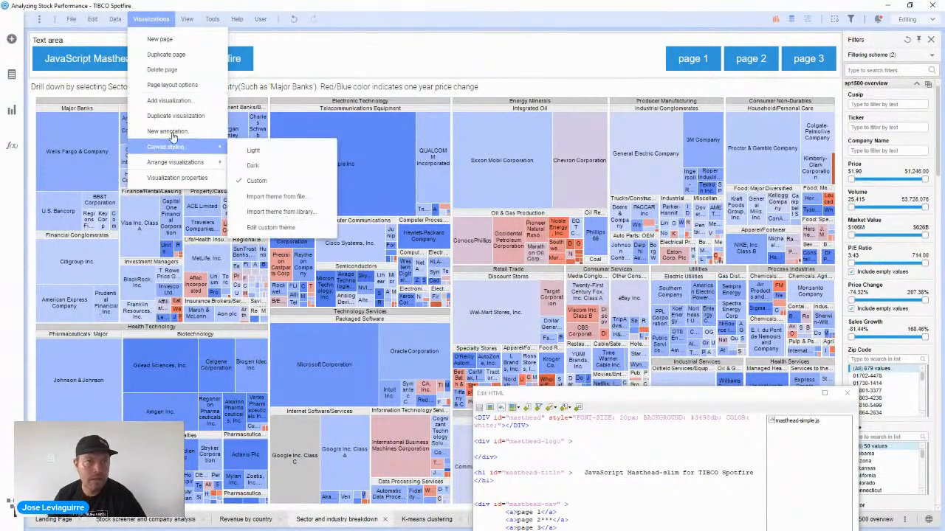
{"action": "left_click", "coordinate": [188, 22]}
{"action": "mouse_move", "coordinate": [155, 19]}
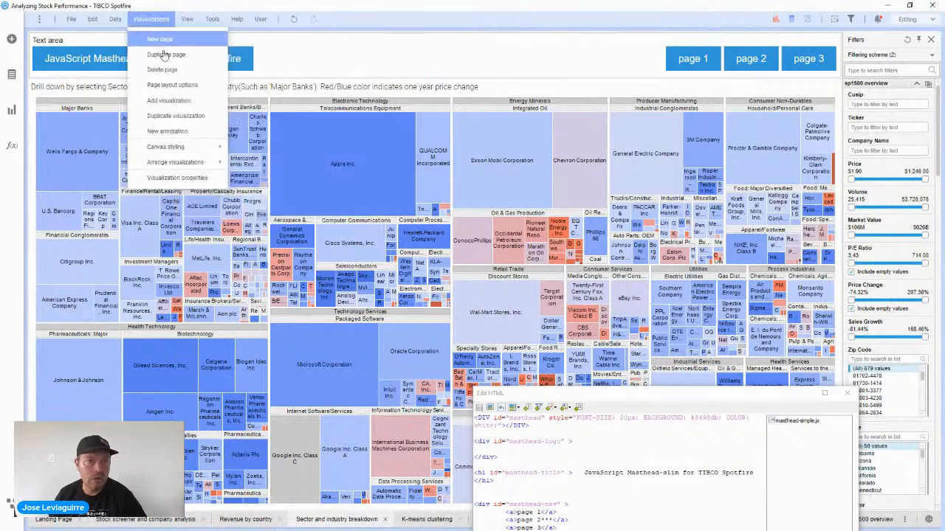
{"action": "mouse_move", "coordinate": [181, 161]}
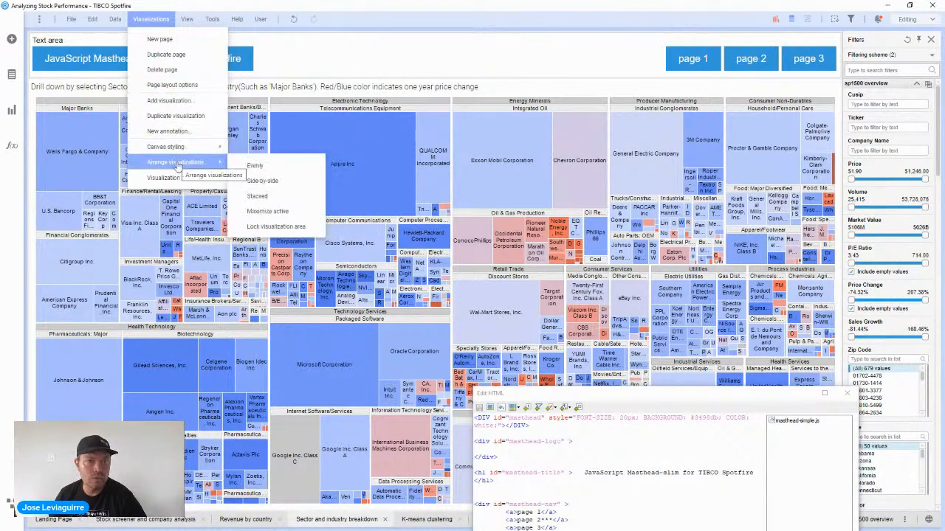
{"action": "left_click", "coordinate": [268, 230]}
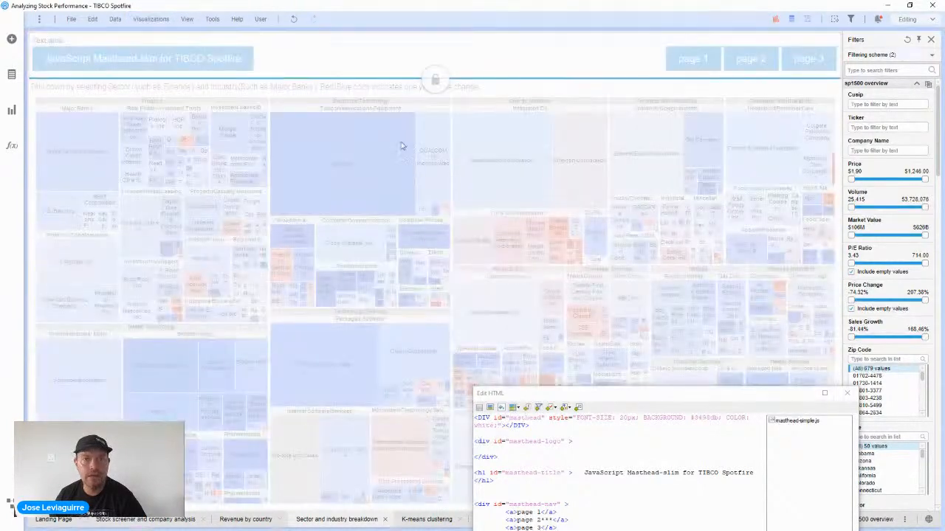
{"action": "left_click", "coordinate": [433, 86]}
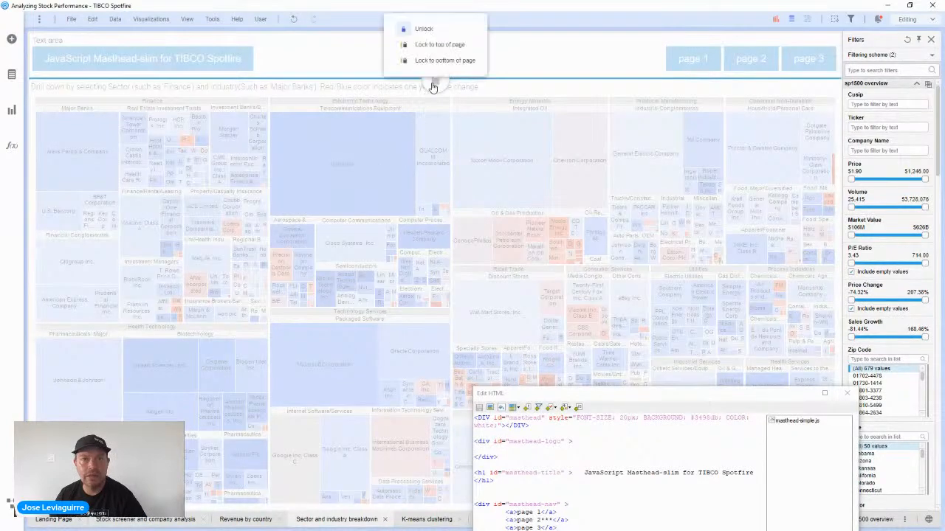
{"action": "left_click", "coordinate": [426, 45]}
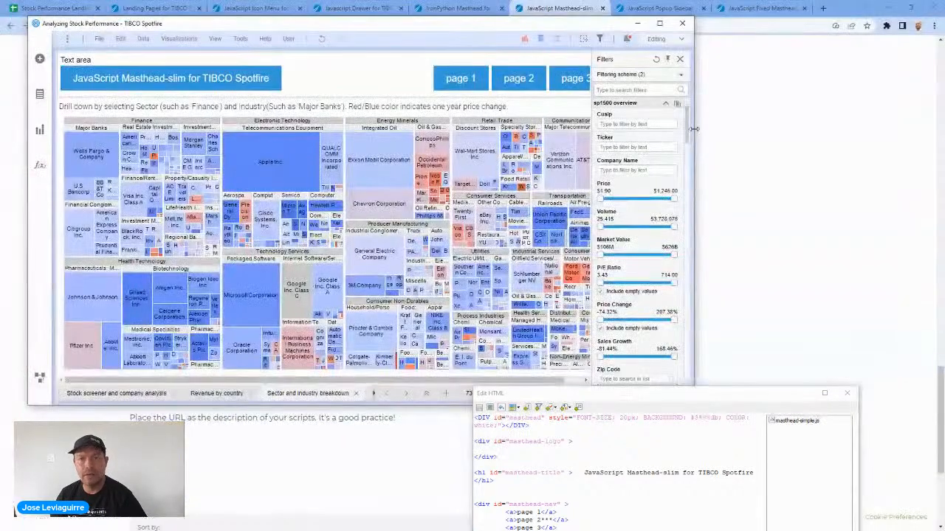
{"action": "mouse_move", "coordinate": [693, 131]}
{"action": "left_mouse_down"}
{"action": "mouse_move", "coordinate": [691, 144]}
{"action": "mouse_move", "coordinate": [689, 128]}
{"action": "left_mouse_up"}
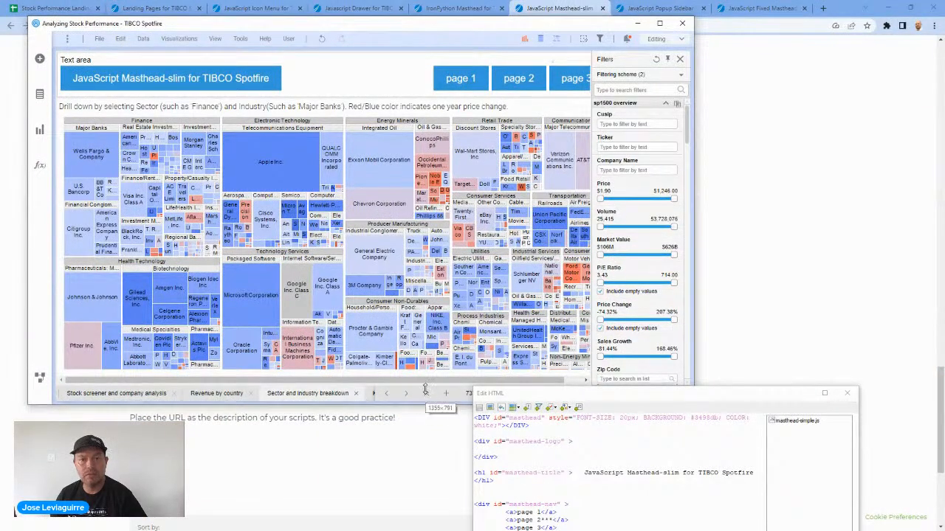
{"action": "left_click_drag", "start_coordinate": [426, 405], "coordinate": [427, 280]}
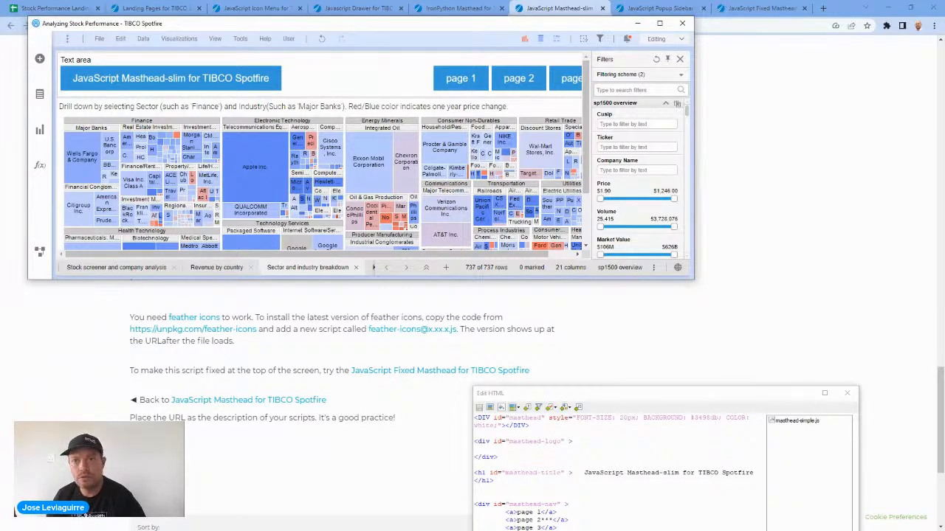
Step: Switch to the browser and open the JavaScript Fixed Masthead for TIBCO Spotfire article in a new tab
{"action": "left_click", "coordinate": [796, 26]}
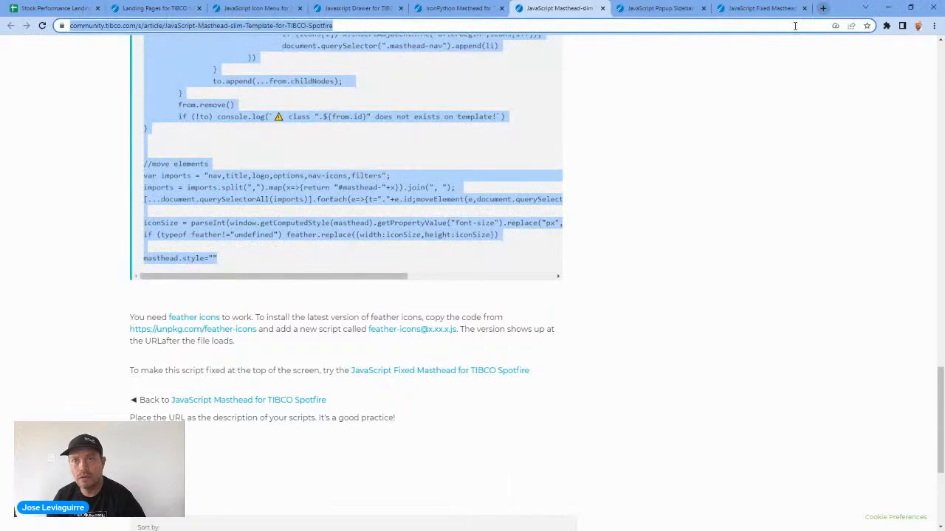
{"action": "key", "text": "ctrl+t"}
{"action": "type", "text": "community.tibco.com/s/article/JavaScript-Fixed-Masthead-for-TIBCO-Spotfire"}
{"action": "key", "text": "Return"}
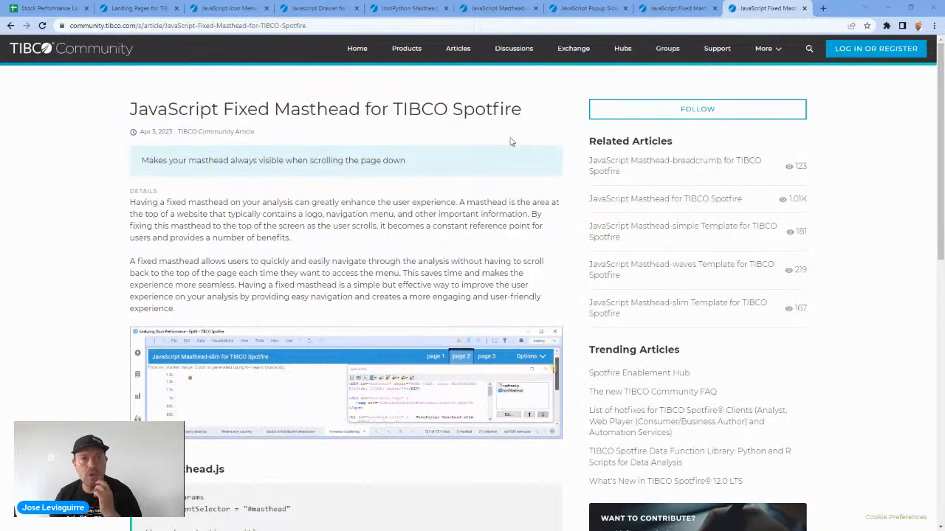
Step: Select and copy the complete FixedMasthead.js code block from the article
{"action": "scroll", "coordinate": [515, 169], "scroll_direction": "down", "scroll_amount": 3}
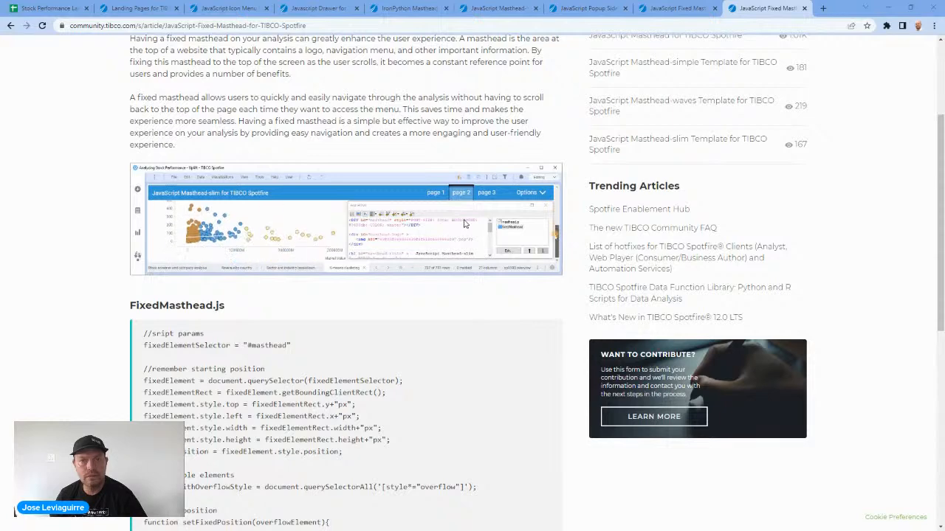
{"action": "scroll", "coordinate": [415, 277], "scroll_direction": "down", "scroll_amount": 1}
{"action": "scroll", "coordinate": [414, 278], "scroll_direction": "down", "scroll_amount": 3}
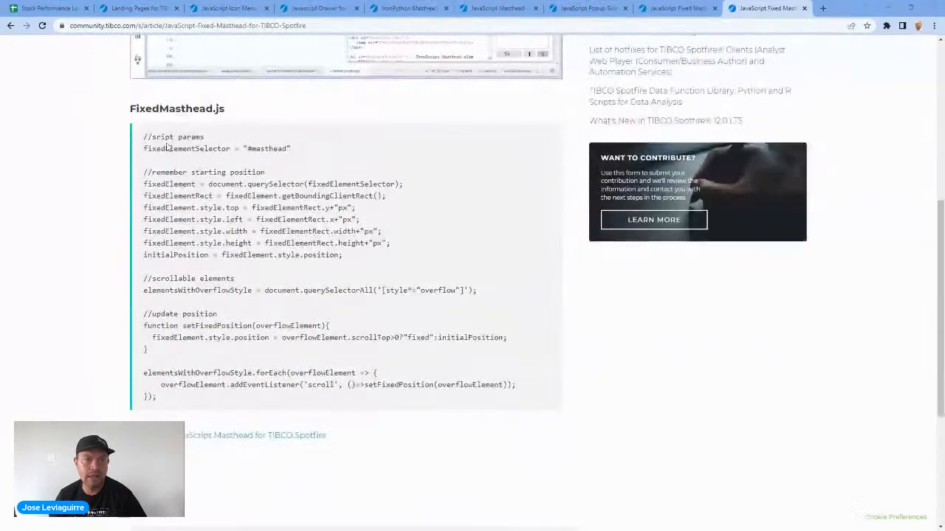
{"action": "left_click_drag", "start_coordinate": [143, 135], "coordinate": [238, 397]}
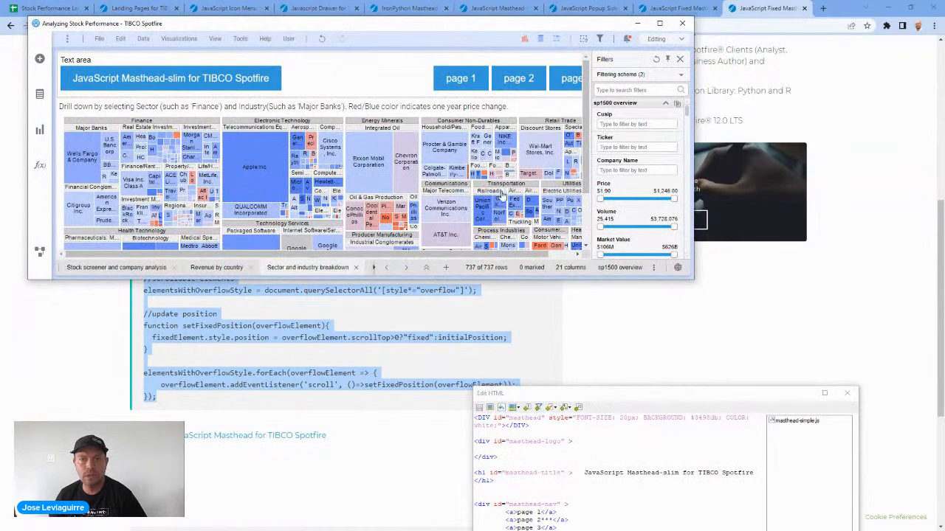
Step: Return to Spotfire's Edit HTML window and highlight the masthead id of the first div
{"action": "right_click", "coordinate": [375, 78]}
{"action": "left_click", "coordinate": [397, 91]}
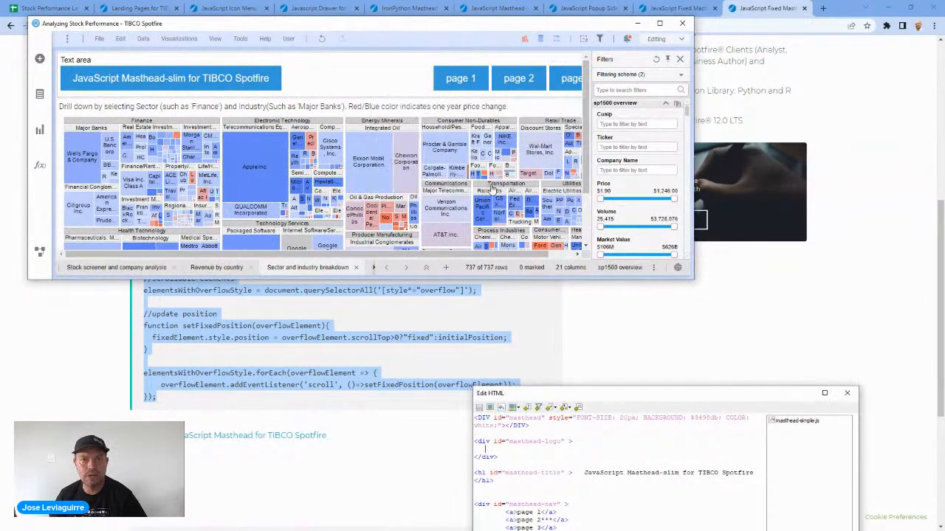
{"action": "left_click_drag", "start_coordinate": [580, 397], "coordinate": [413, 120]}
{"action": "double_click", "coordinate": [360, 138]}
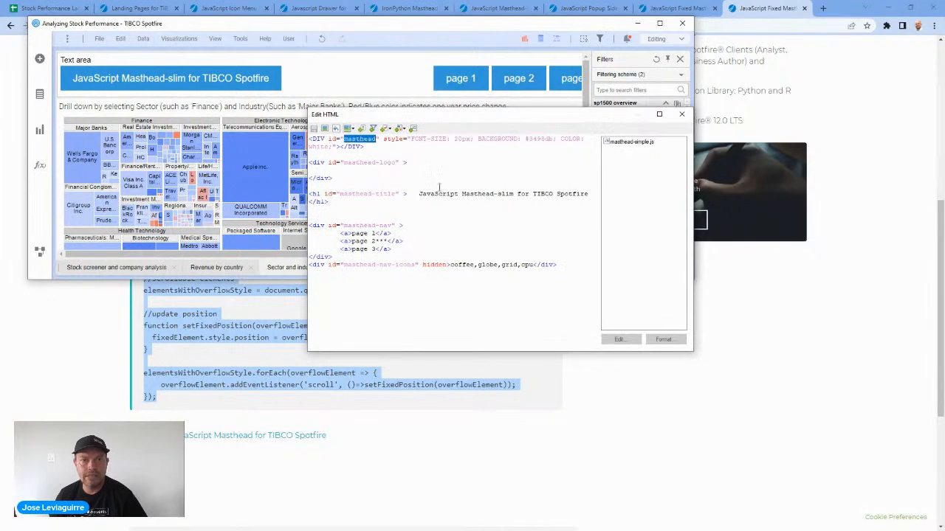
Step: Create a JavaScript named fixedHeader.js from the copied FixedMasthead code and insert it into the masthead text area
{"action": "left_click", "coordinate": [413, 129]}
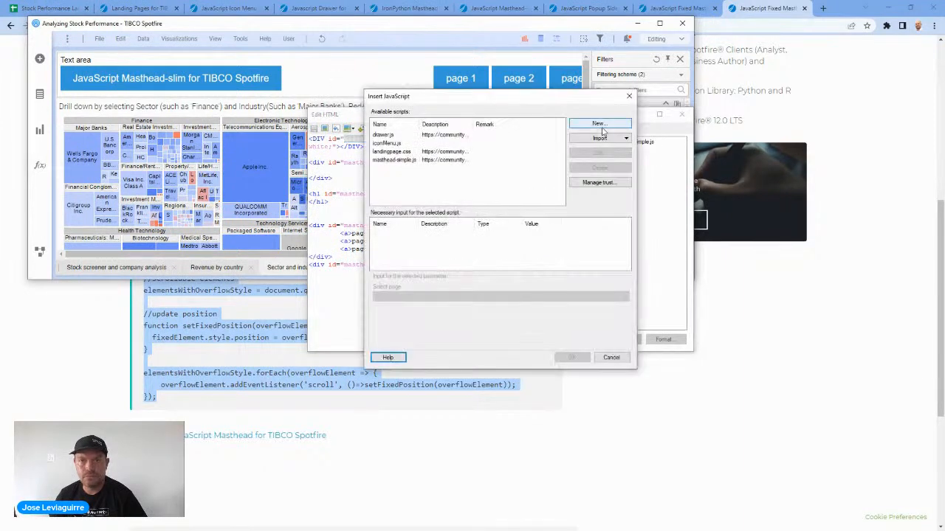
{"action": "left_click", "coordinate": [599, 125]}
{"action": "type", "text": "fixe"}
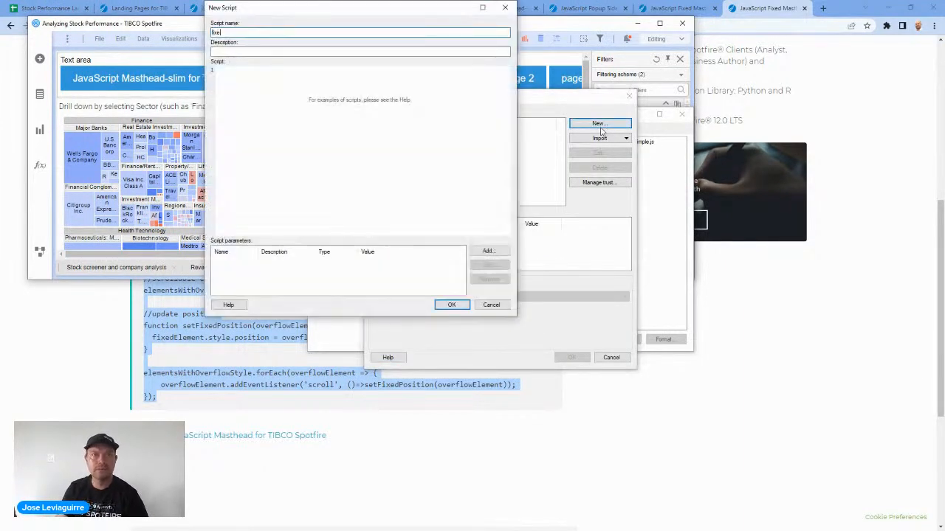
{"action": "type", "text": "dHeader.js"}
{"action": "key", "text": "Tab"}
{"action": "key", "text": "Tab"}
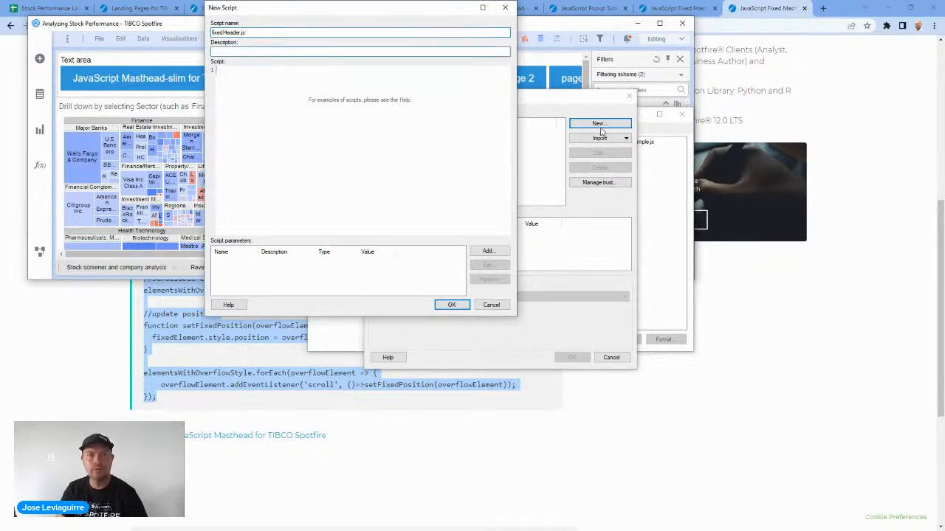
{"action": "key", "text": "ctrl+v"}
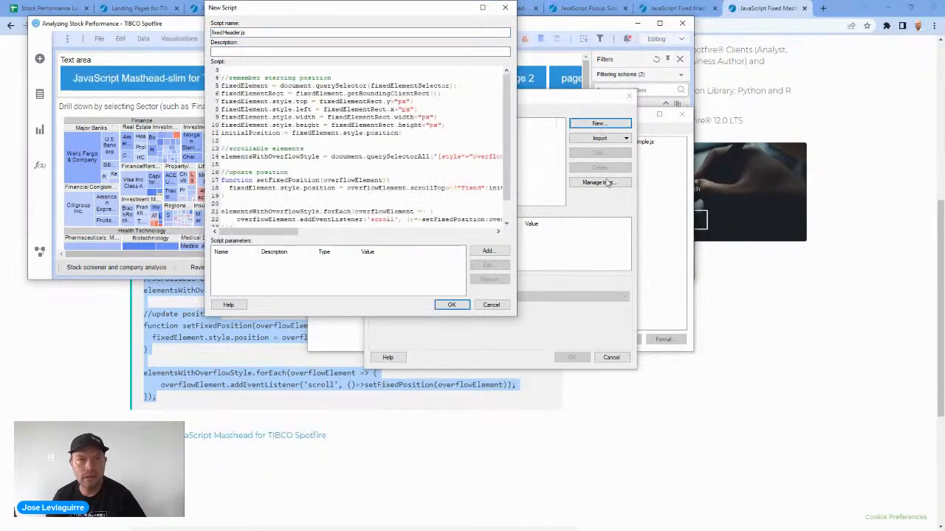
{"action": "left_click", "coordinate": [452, 306]}
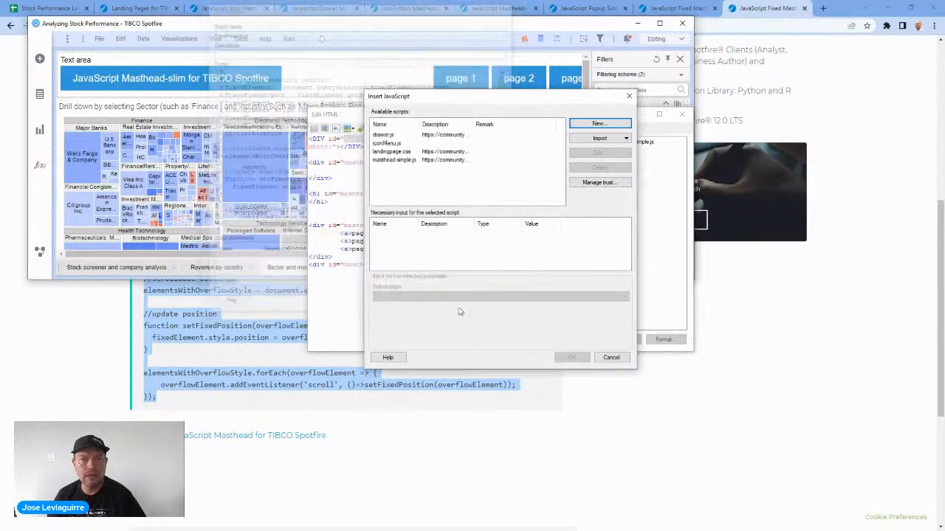
{"action": "left_click", "coordinate": [570, 357]}
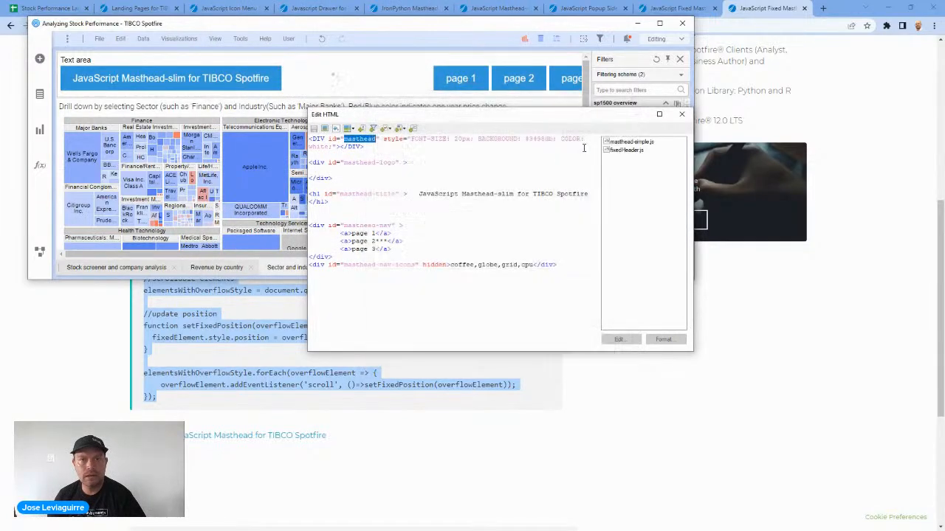
Step: Test the fixed masthead by scrolling the page, maximise the Spotfire window and close the HTML editor
{"action": "left_click_drag", "start_coordinate": [613, 128], "coordinate": [673, 312]}
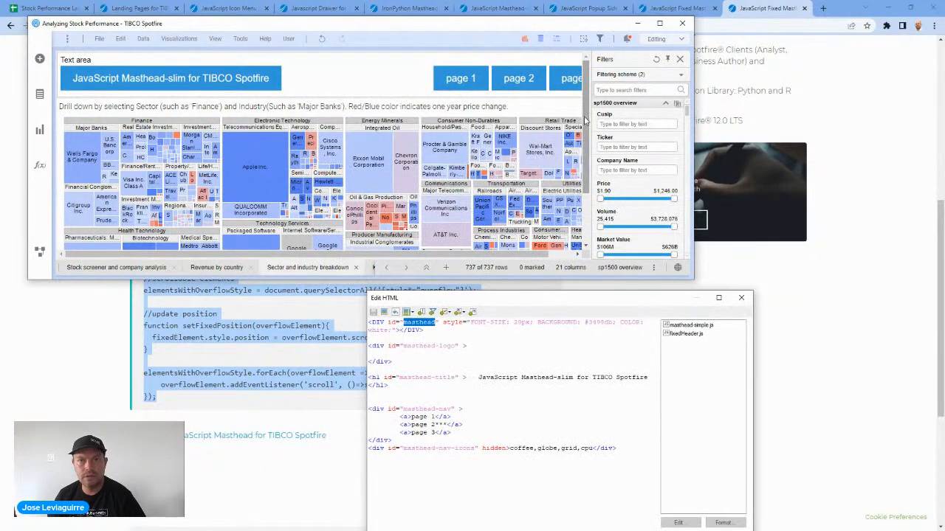
{"action": "mouse_move", "coordinate": [586, 144]}
{"action": "left_mouse_down"}
{"action": "mouse_move", "coordinate": [586, 181]}
{"action": "mouse_move", "coordinate": [584, 116]}
{"action": "mouse_move", "coordinate": [586, 162]}
{"action": "mouse_move", "coordinate": [584, 127]}
{"action": "left_mouse_up"}
{"action": "left_click", "coordinate": [660, 23]}
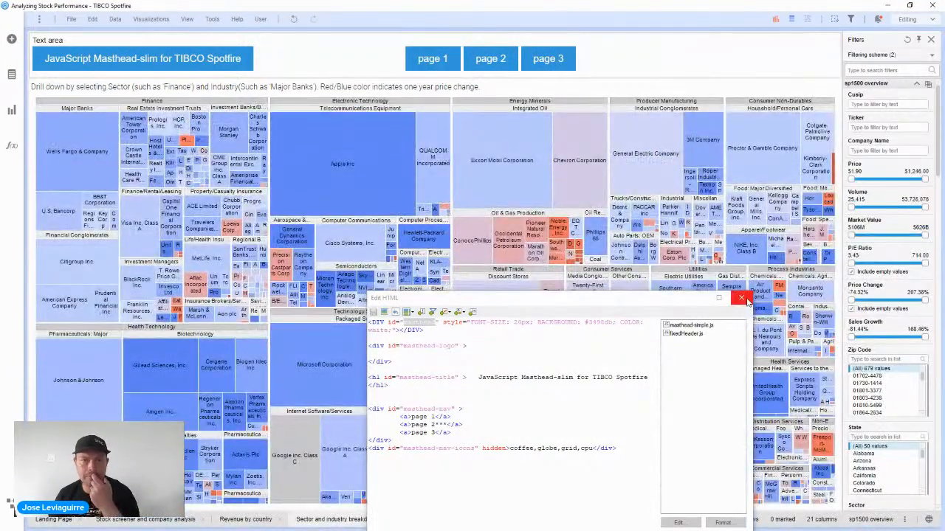
{"action": "left_click", "coordinate": [742, 300]}
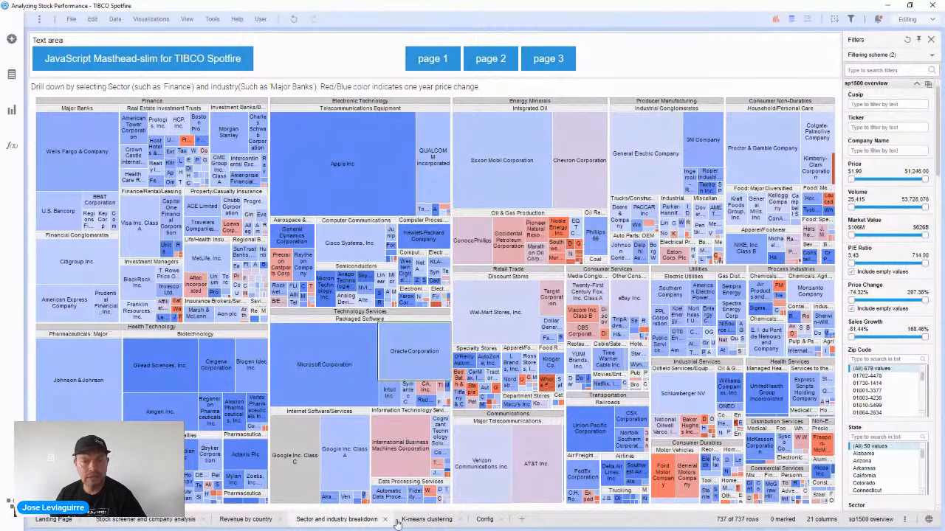
Step: View the K-means clustering page, try the filter drawer on the Stock screener and company analysis page, and return to K-means clustering
{"action": "left_click", "coordinate": [436, 521]}
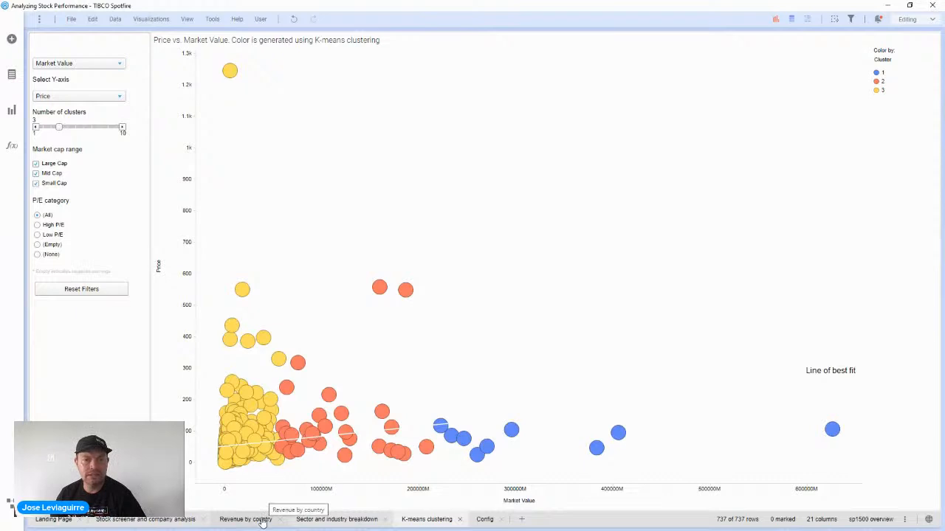
{"action": "left_click", "coordinate": [147, 520]}
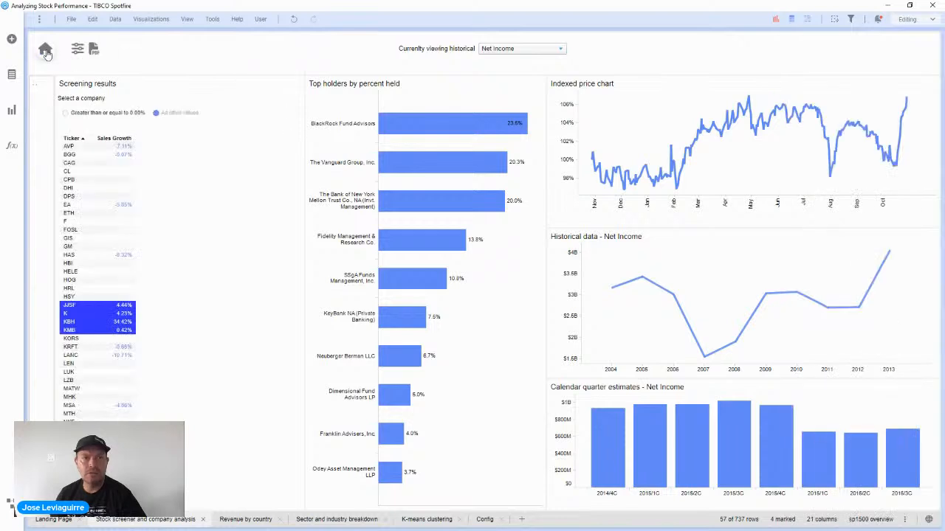
{"action": "left_click", "coordinate": [87, 53]}
{"action": "left_click", "coordinate": [87, 52]}
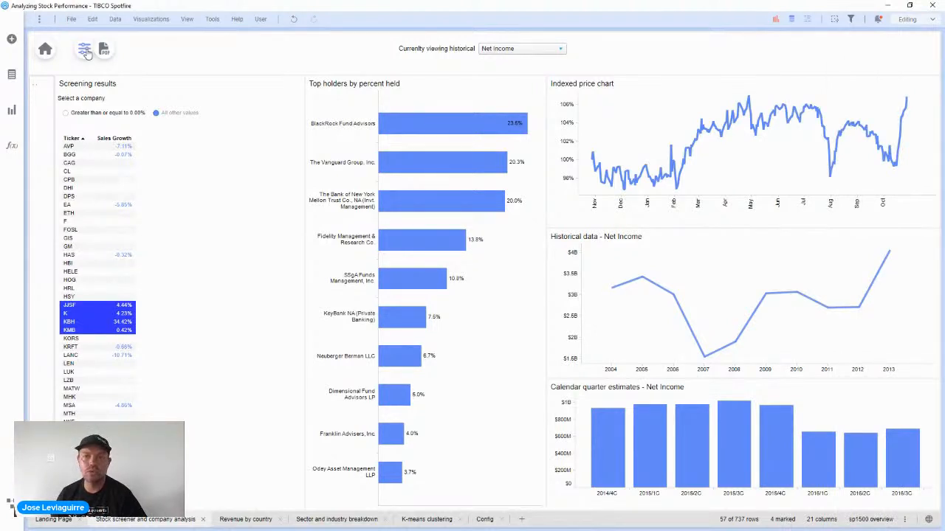
{"action": "left_click", "coordinate": [86, 52]}
{"action": "left_click", "coordinate": [86, 52]}
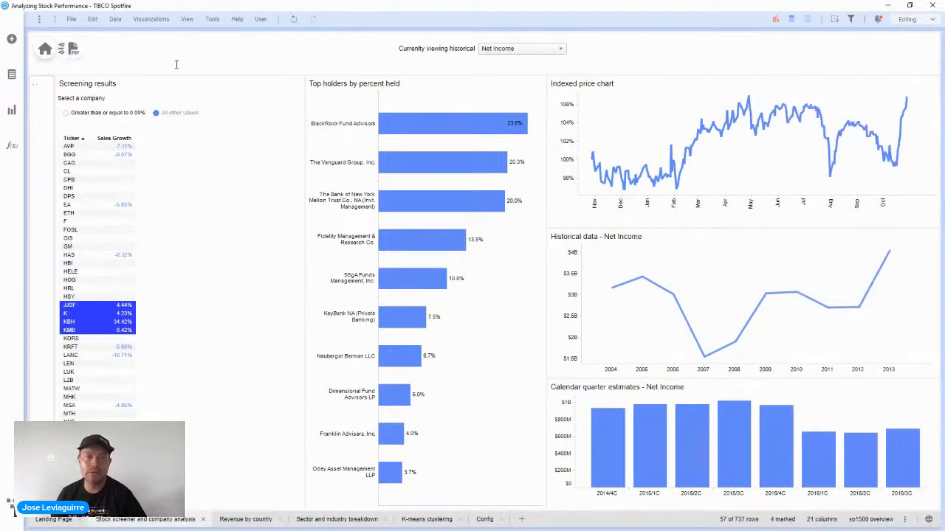
{"action": "left_click", "coordinate": [427, 519]}
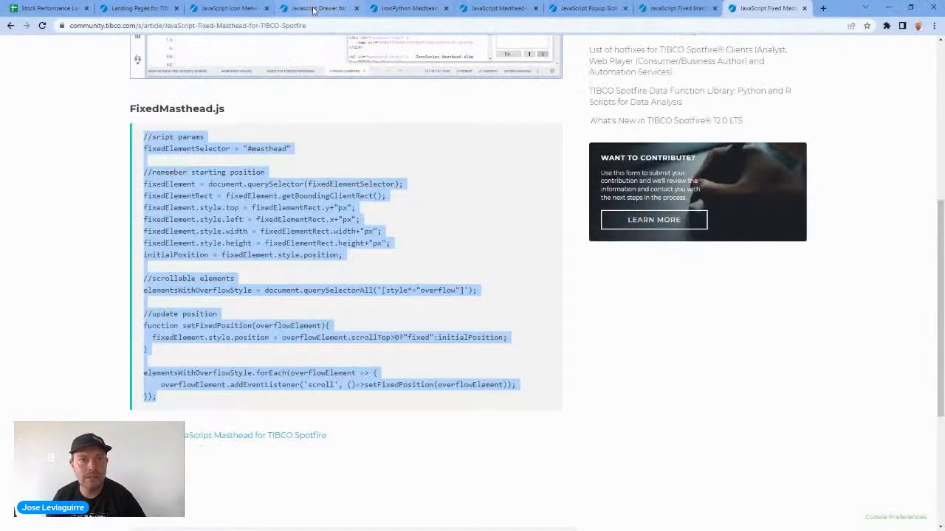
Step: Switch to the browser's JavaScript Drawer article and copy the opening div tag with id myDrawer from its html code
{"action": "left_click", "coordinate": [313, 9]}
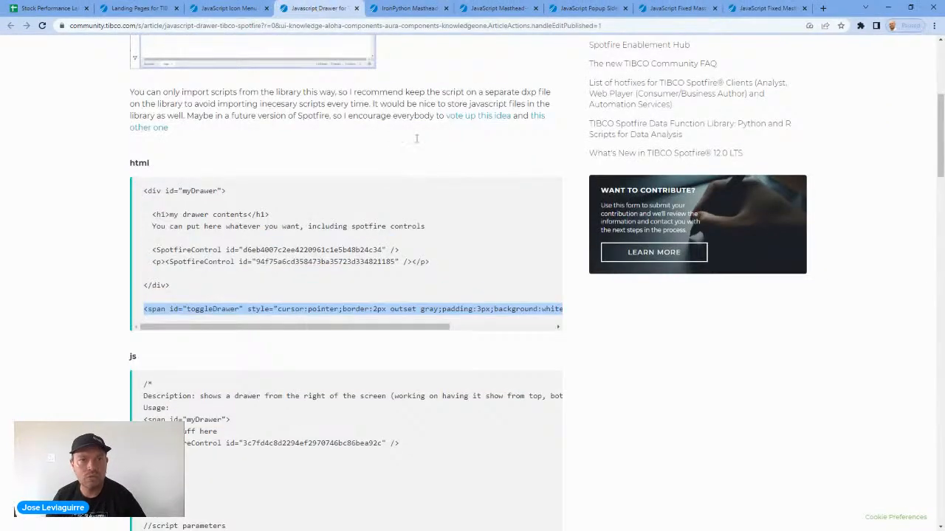
{"action": "left_click", "coordinate": [245, 198]}
{"action": "left_click_drag", "start_coordinate": [238, 193], "coordinate": [143, 190]}
{"action": "key", "text": "ctrl+c"}
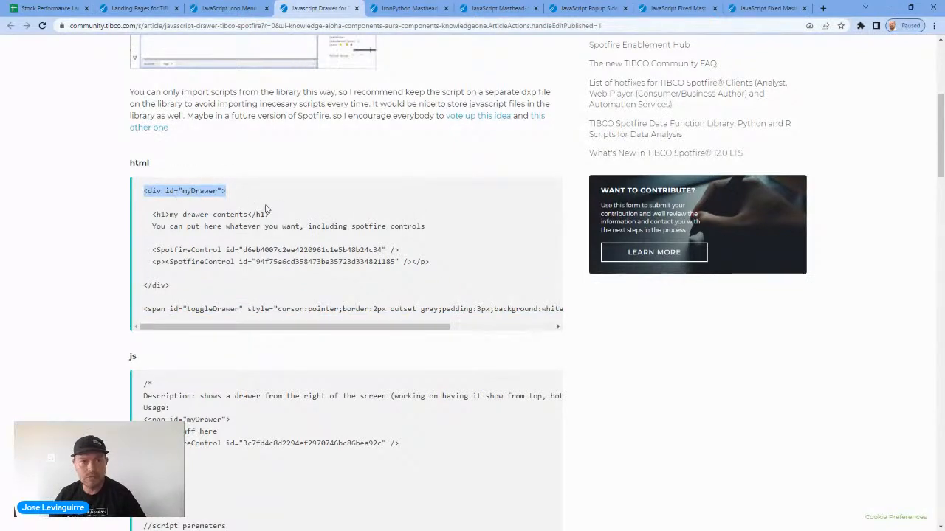
Step: Back in Spotfire, wrap the K-means text area's entire HTML in the copied myDrawer div, adding its closing tag at the end
{"action": "key", "text": "alt+Tab"}
{"action": "right_click", "coordinate": [89, 185]}
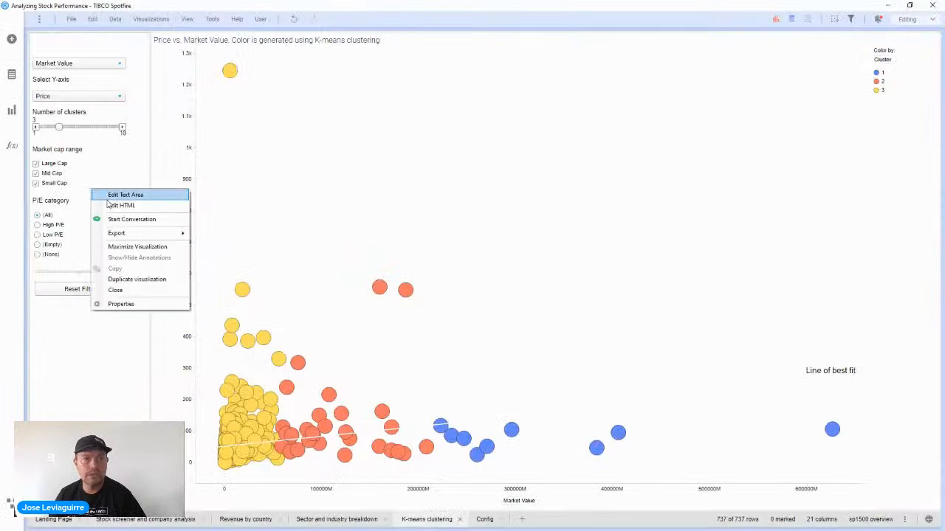
{"action": "left_click", "coordinate": [110, 203]}
{"action": "left_click", "coordinate": [297, 248]}
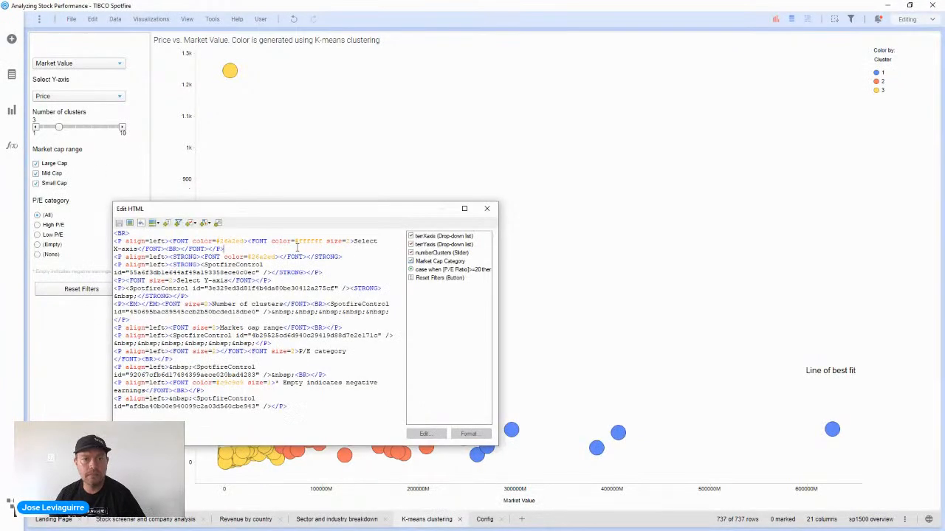
{"action": "key", "text": "ctrl+Home"}
{"action": "key", "text": "Return"}
{"action": "key", "text": "Up"}
{"action": "key", "text": "ctrl+v"}
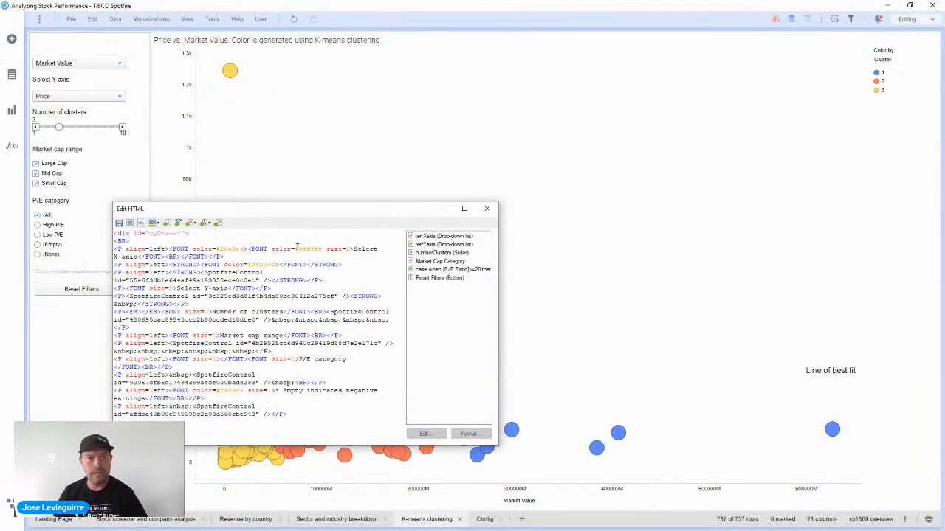
{"action": "left_click", "coordinate": [321, 415]}
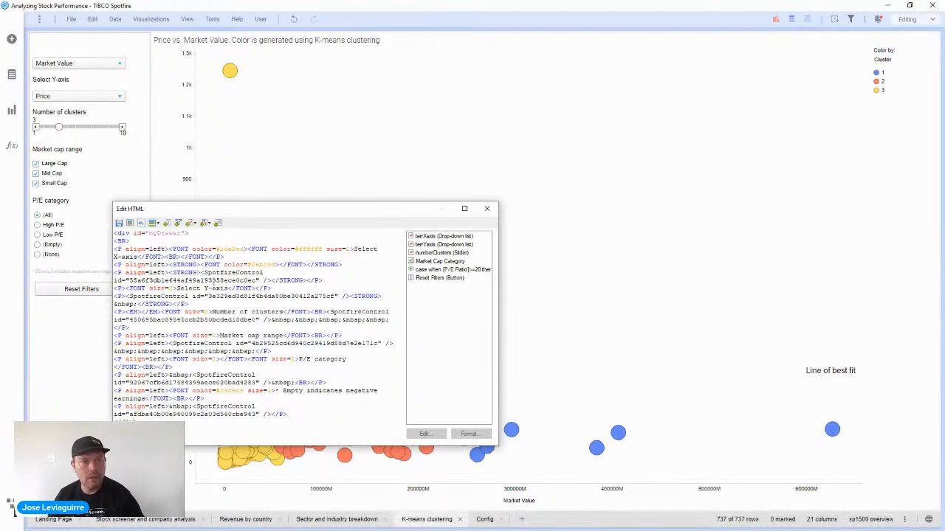
Step: Widen the HTML editor and highlight the myDrawer opening tag and the control markup it wraps
{"action": "left_click_drag", "start_coordinate": [499, 347], "coordinate": [735, 342]}
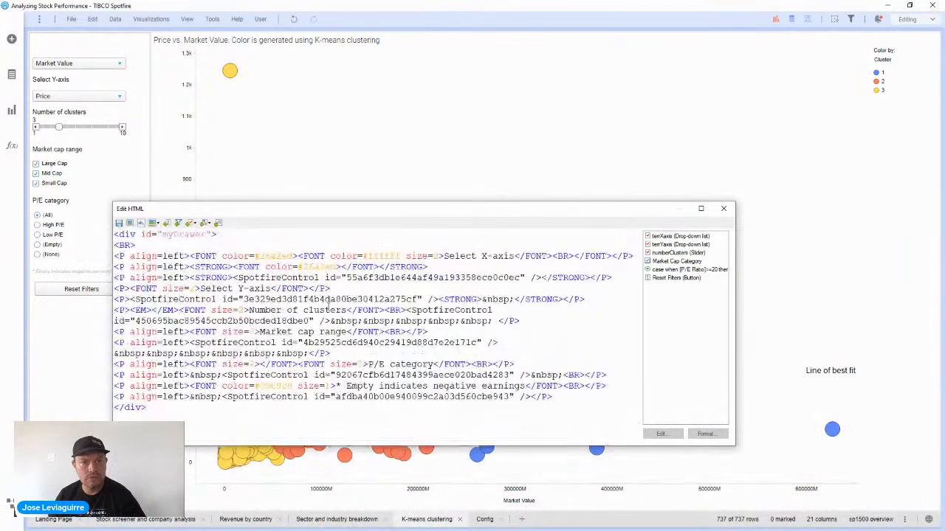
{"action": "left_click_drag", "start_coordinate": [218, 234], "coordinate": [54, 231]}
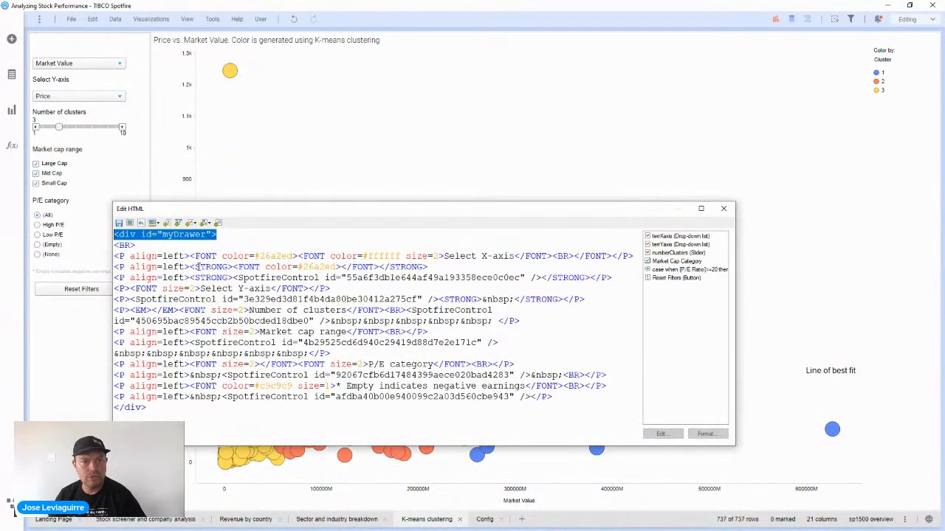
{"action": "left_click", "coordinate": [154, 408]}
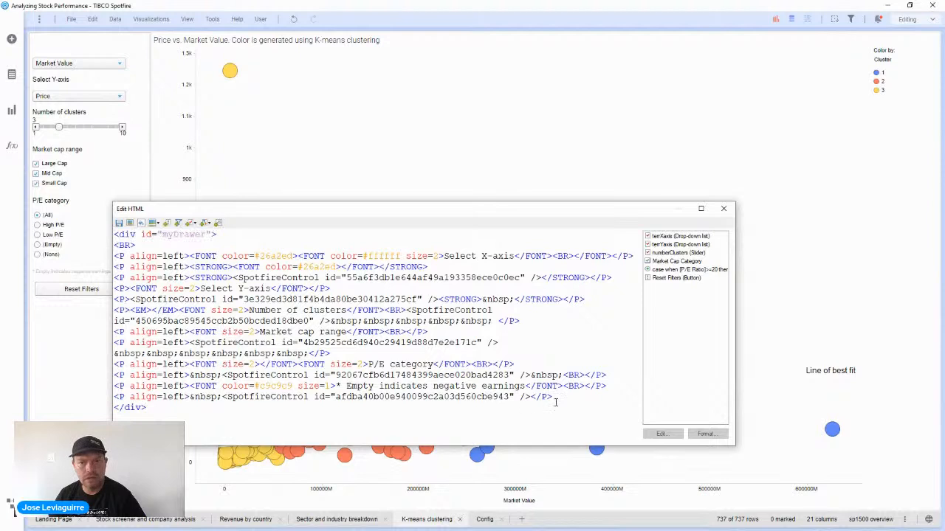
{"action": "left_click_drag", "start_coordinate": [555, 403], "coordinate": [105, 248]}
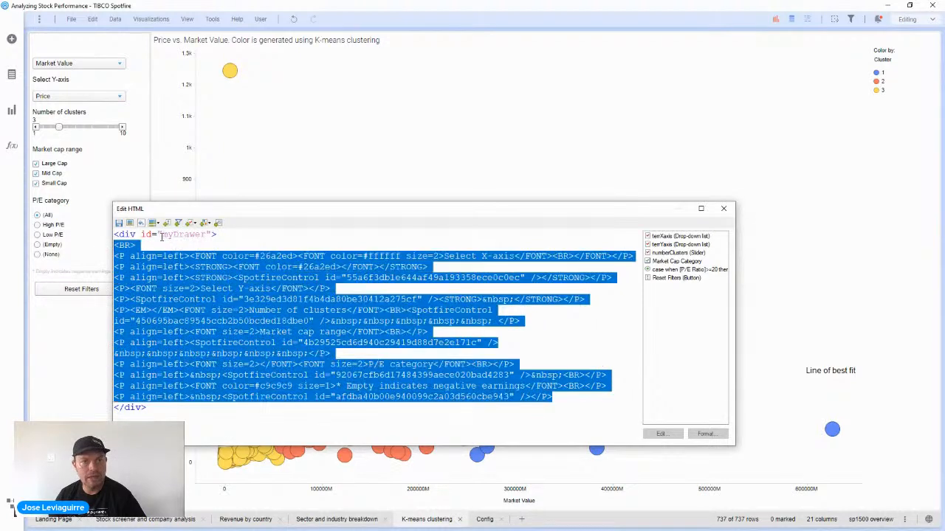
Step: Save the HTML and insert the existing drawer.js script into the K-means text area
{"action": "left_click", "coordinate": [242, 236]}
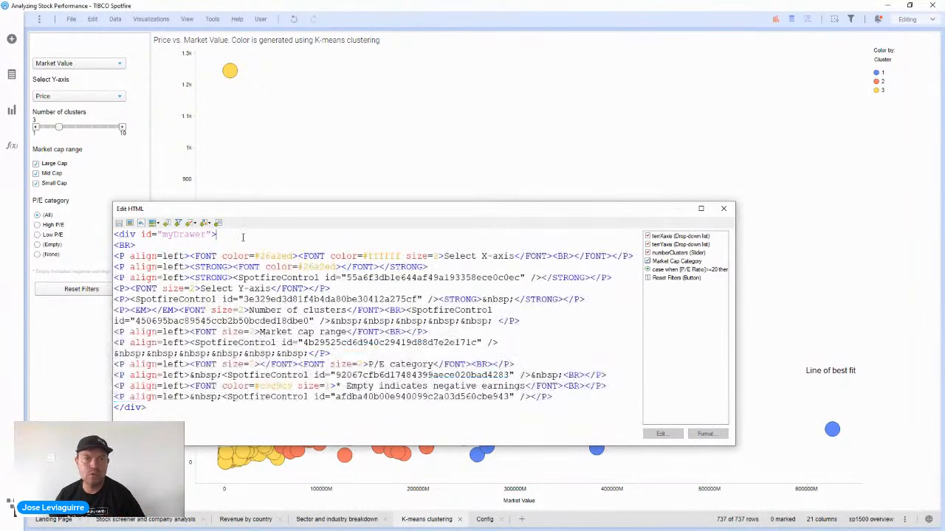
{"action": "left_click", "coordinate": [217, 222]}
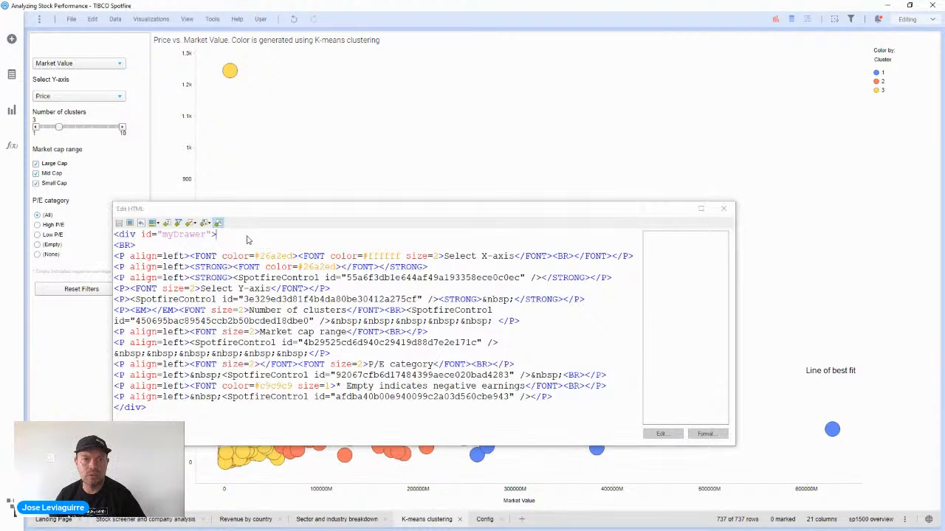
{"action": "left_click", "coordinate": [317, 229]}
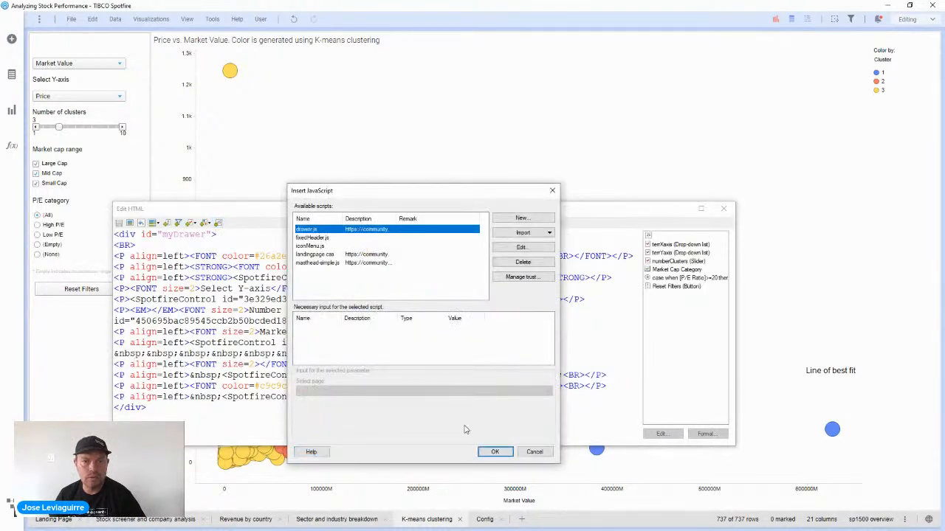
{"action": "left_click", "coordinate": [494, 452]}
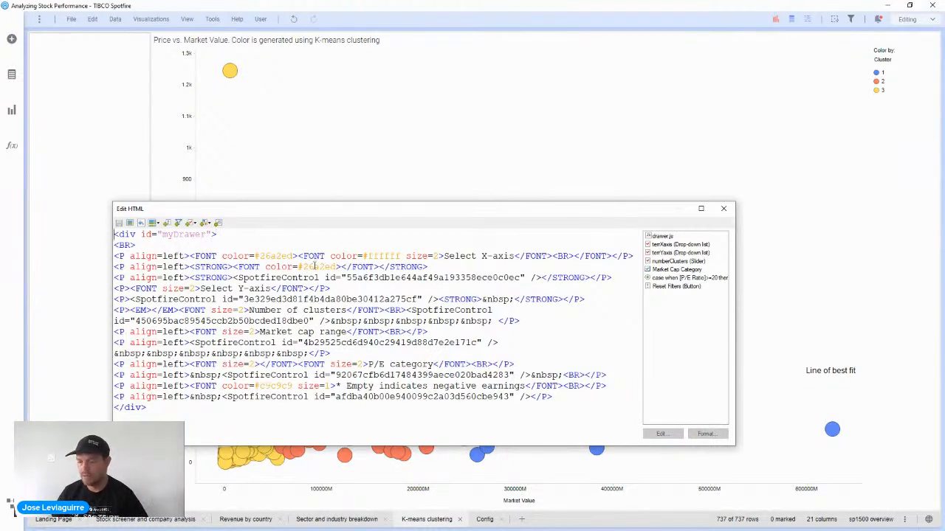
Step: Add a div with id toggleDrawer and the text open/close above the myDrawer div, save the HTML and test the toggle
{"action": "key", "text": "Return"}
{"action": "key", "text": "Up"}
{"action": "type", "text": "<>"}
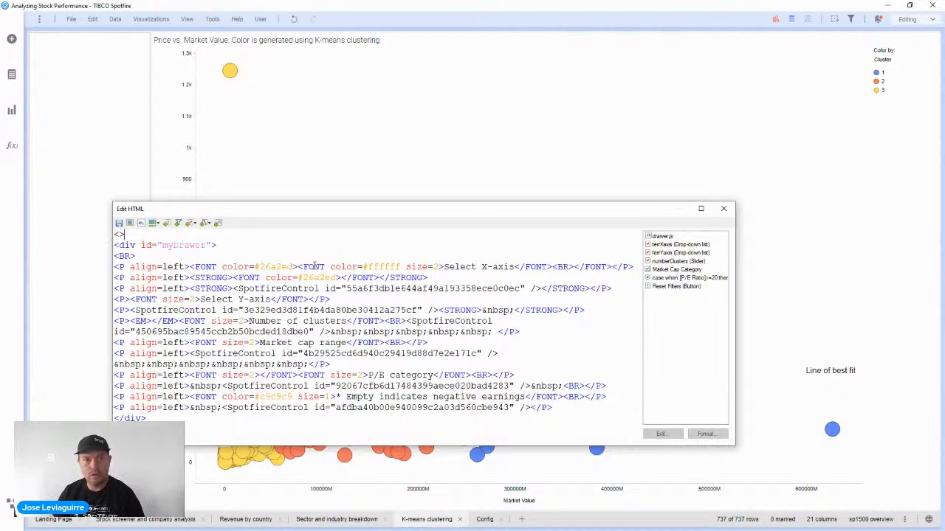
{"action": "type", "text": "div"}
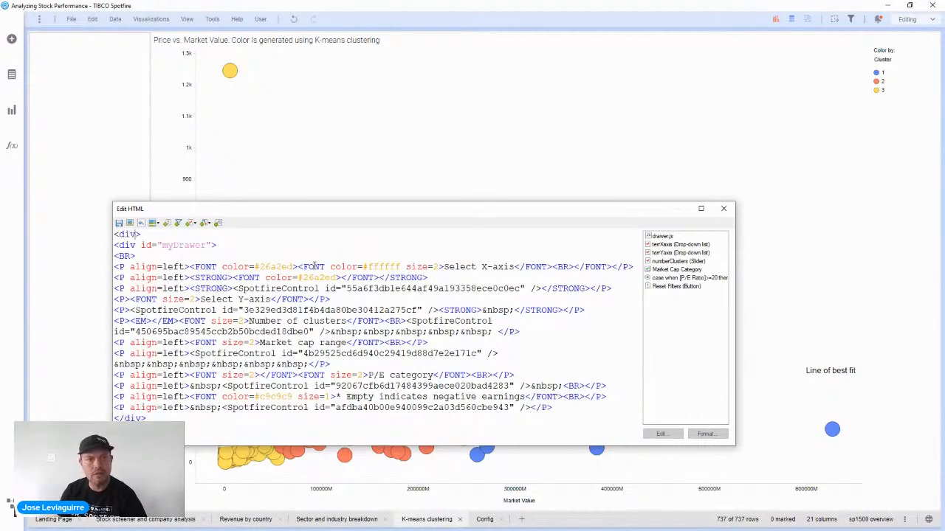
{"action": "type", "text": " id"}
{"action": "type", "text": "=\"\""}
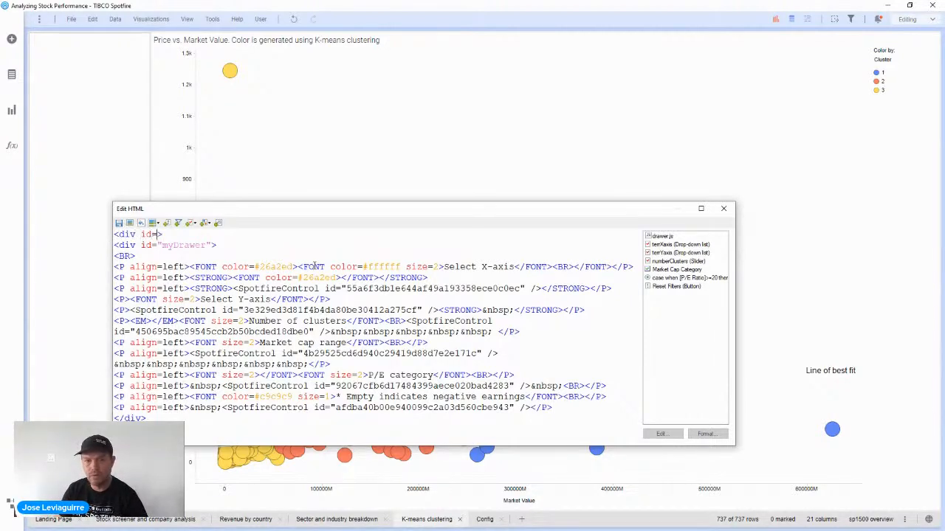
{"action": "type", "text": "toggleDrawer"}
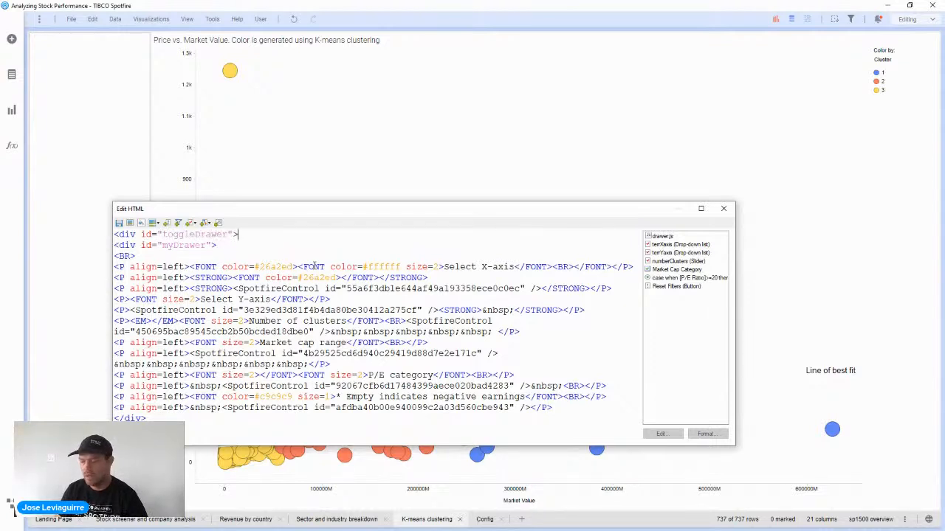
{"action": "type", "text": "open/close"}
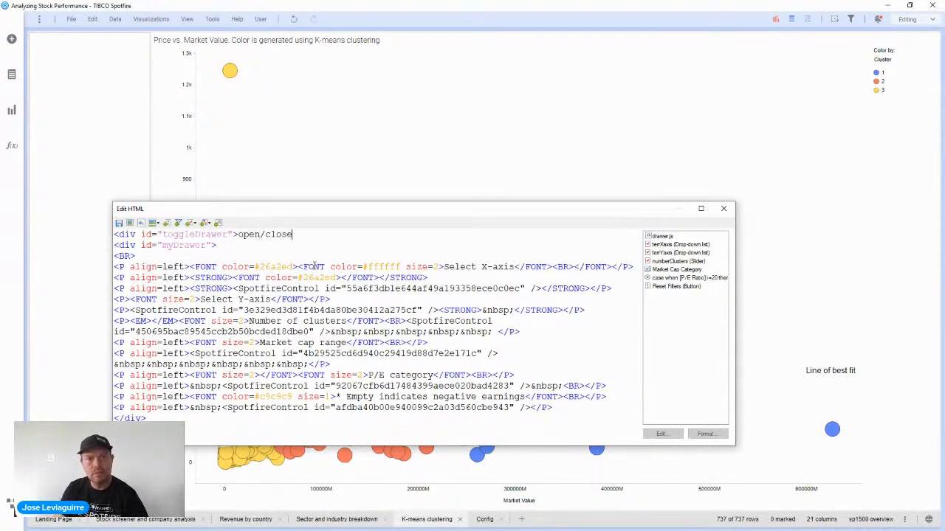
{"action": "type", "text": "<>/div>"}
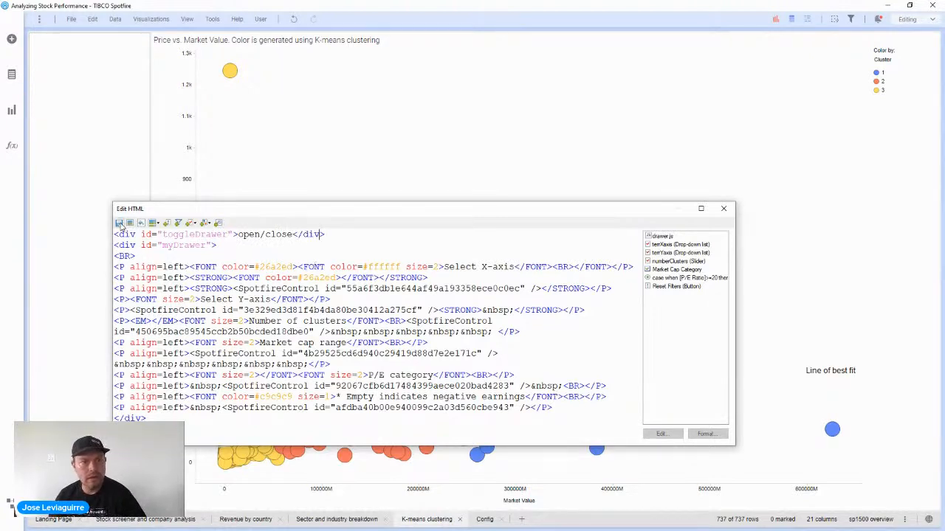
{"action": "left_click", "coordinate": [50, 41]}
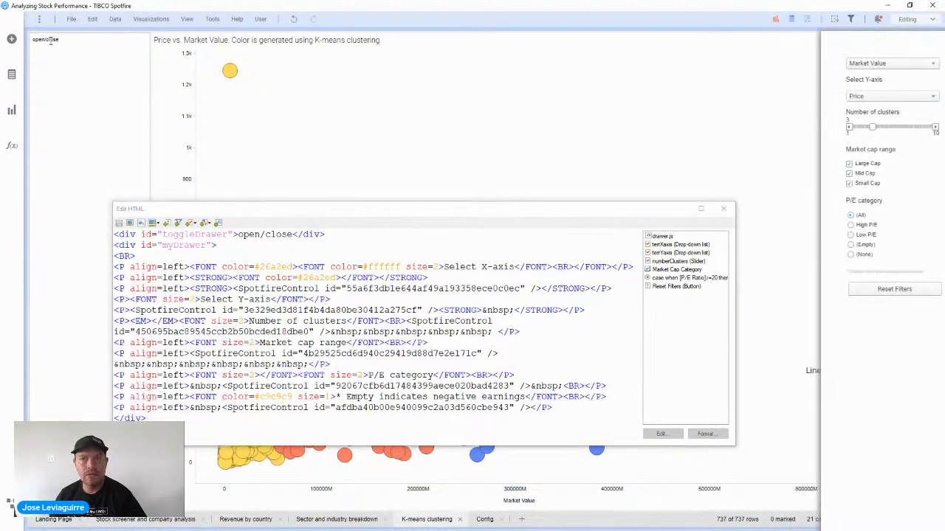
Step: Test opening and closing the drawer with the open/close text and its close control, moving the HTML editor clear
{"action": "left_click", "coordinate": [51, 41]}
{"action": "left_click", "coordinate": [50, 40]}
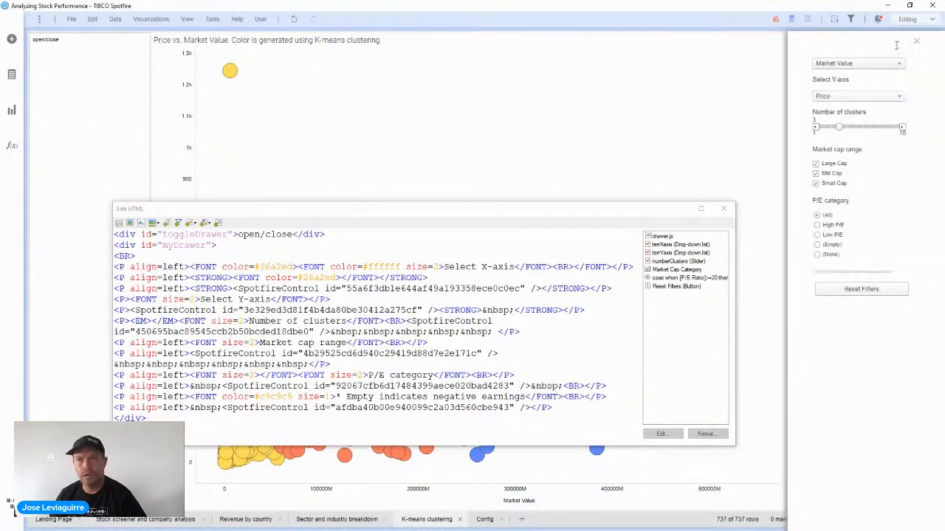
{"action": "left_click", "coordinate": [917, 44]}
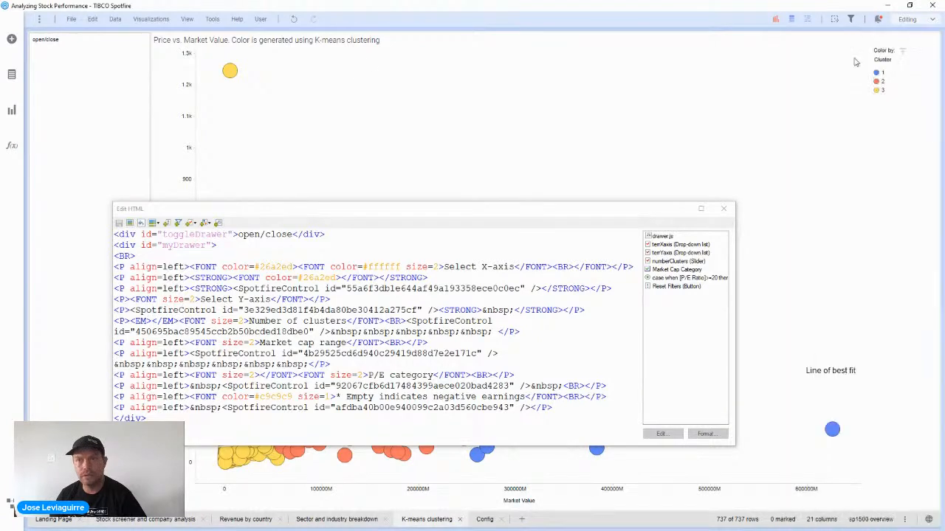
{"action": "left_click", "coordinate": [49, 40]}
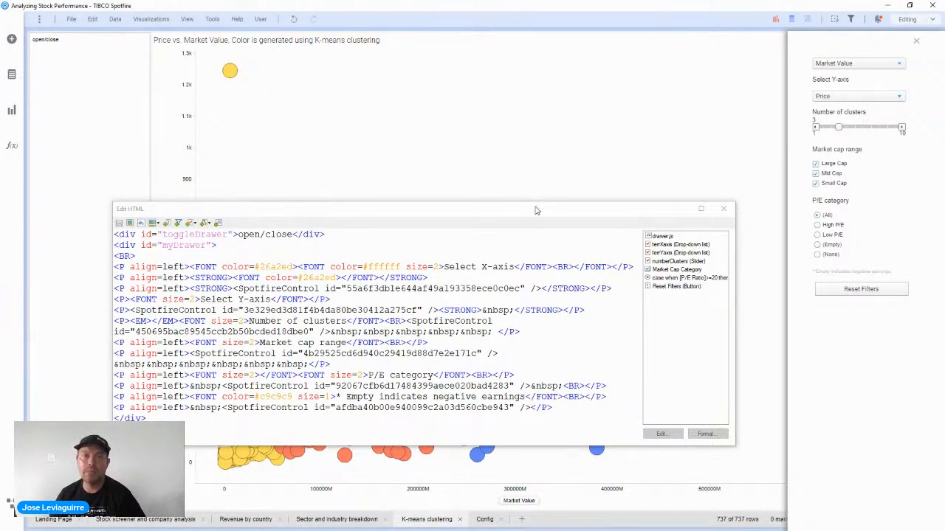
{"action": "left_click_drag", "start_coordinate": [537, 210], "coordinate": [577, 189]}
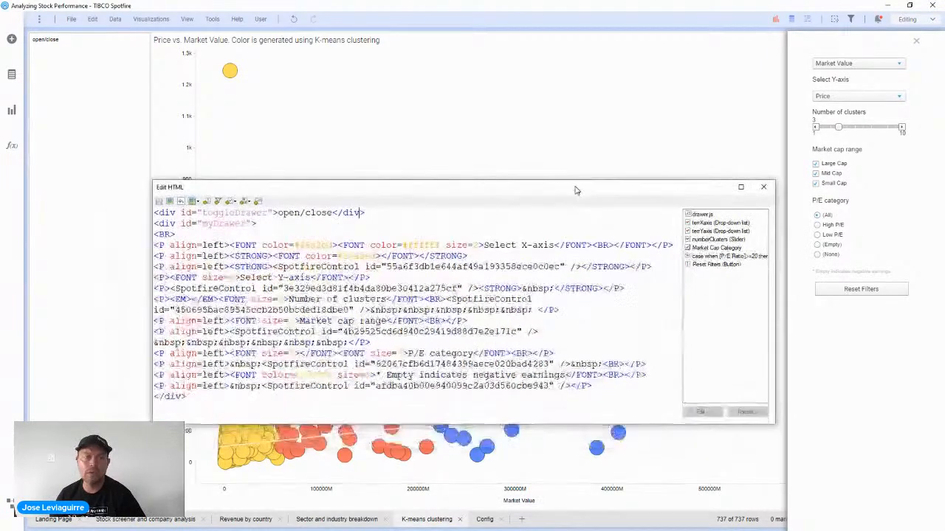
{"action": "left_click", "coordinate": [917, 42]}
Step: Add two blank lines above the toggleDrawer div at the start of the K-means text area's HTML
{"action": "left_click", "coordinate": [341, 223]}
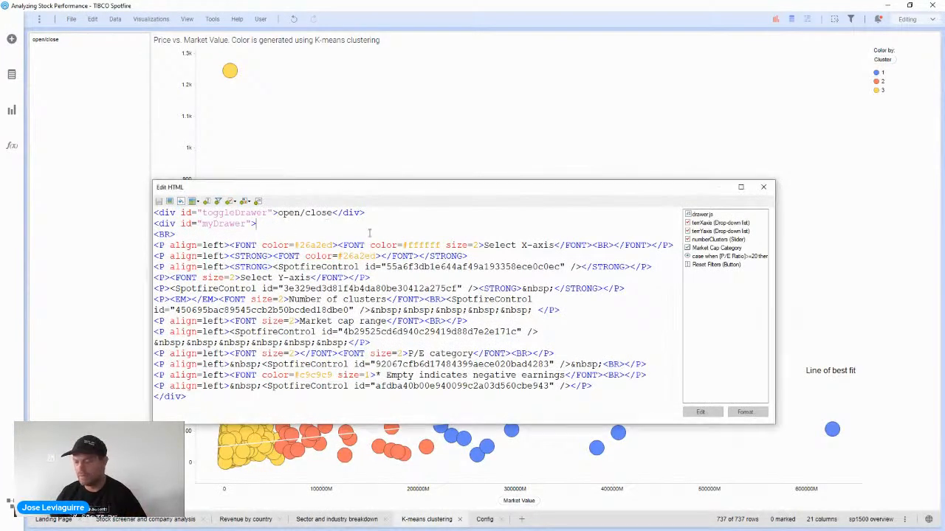
{"action": "key", "text": "Up"}
{"action": "key", "text": "Return"}
{"action": "key", "text": "Return"}
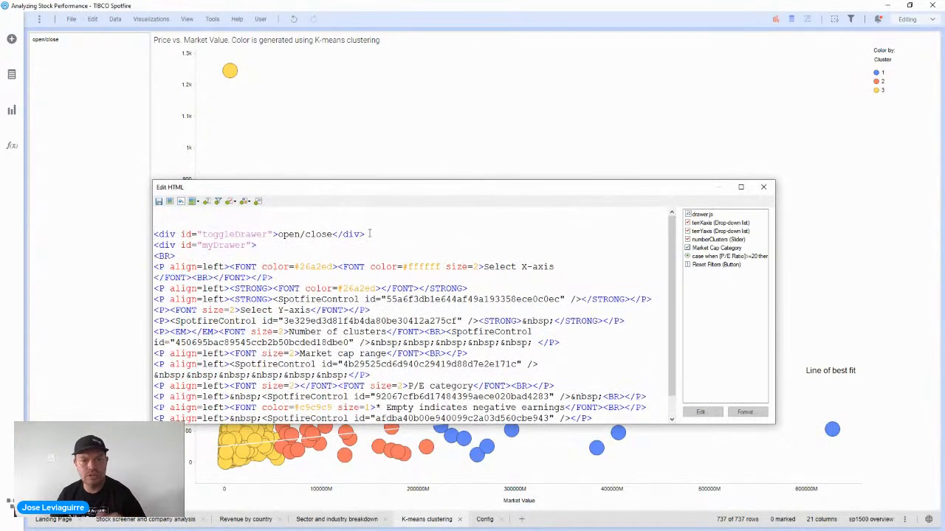
{"action": "scroll", "coordinate": [369, 233], "scroll_direction": "down", "scroll_amount": 1}
{"action": "scroll", "coordinate": [362, 258], "scroll_direction": "up", "scroll_amount": 1}
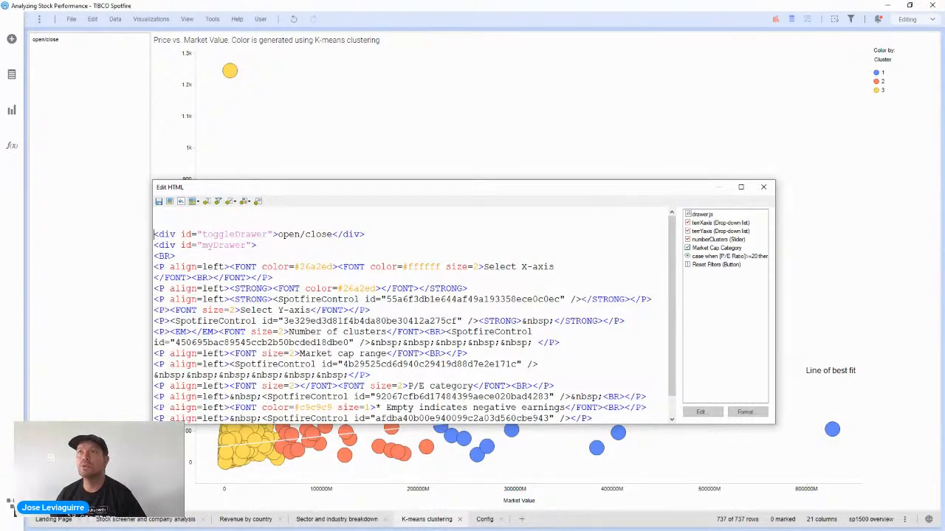
Step: Switch to the browser and examine the popup sidebar demo and feature list in the JavaScript Popup Sidebar for TIBCO Spotfire article
{"action": "key", "text": "alt+Tab"}
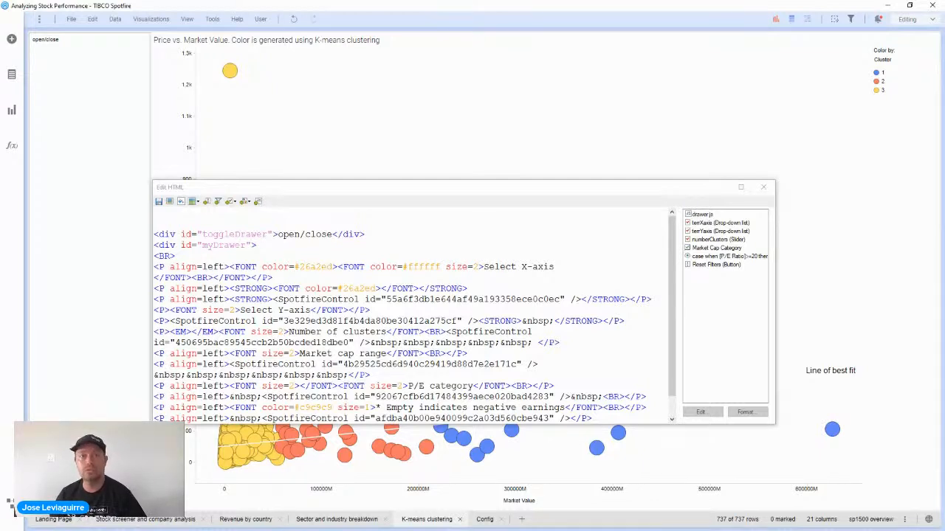
{"action": "key", "text": "alt+Tab"}
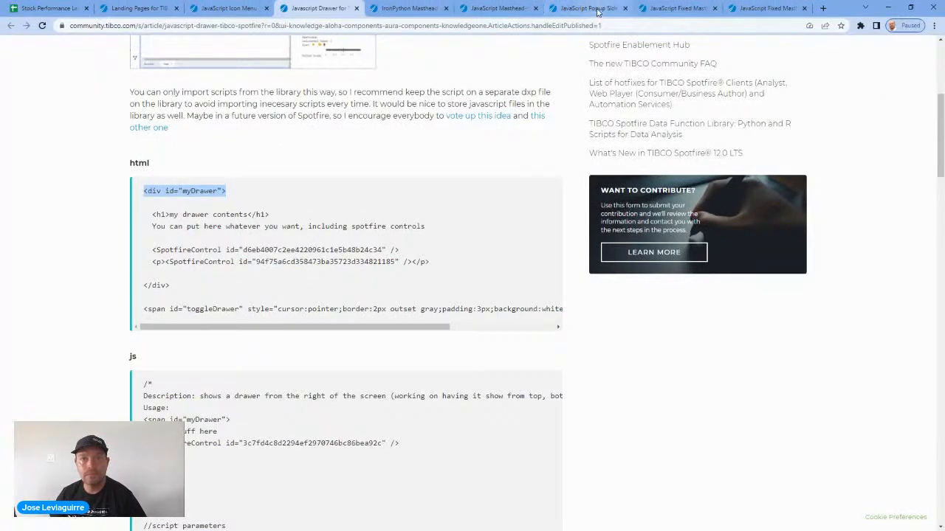
{"action": "left_click", "coordinate": [588, 9]}
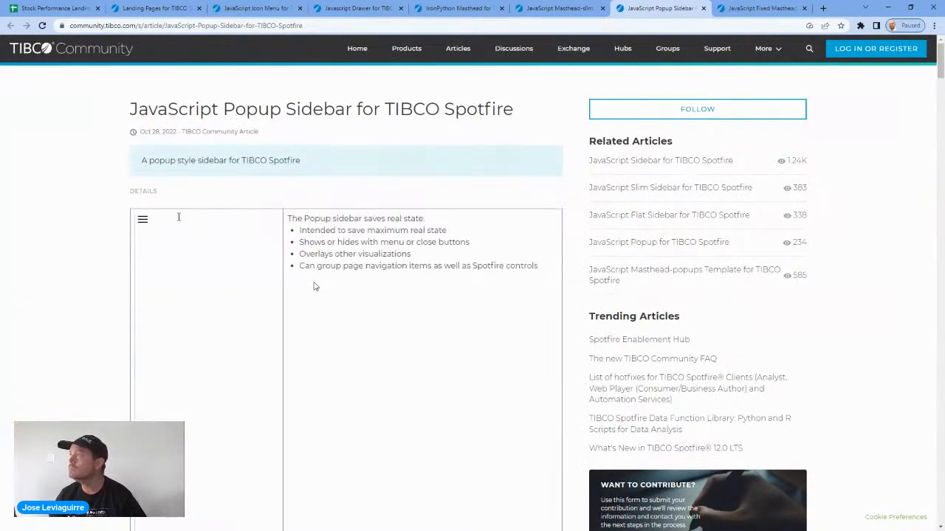
{"action": "left_click", "coordinate": [142, 219]}
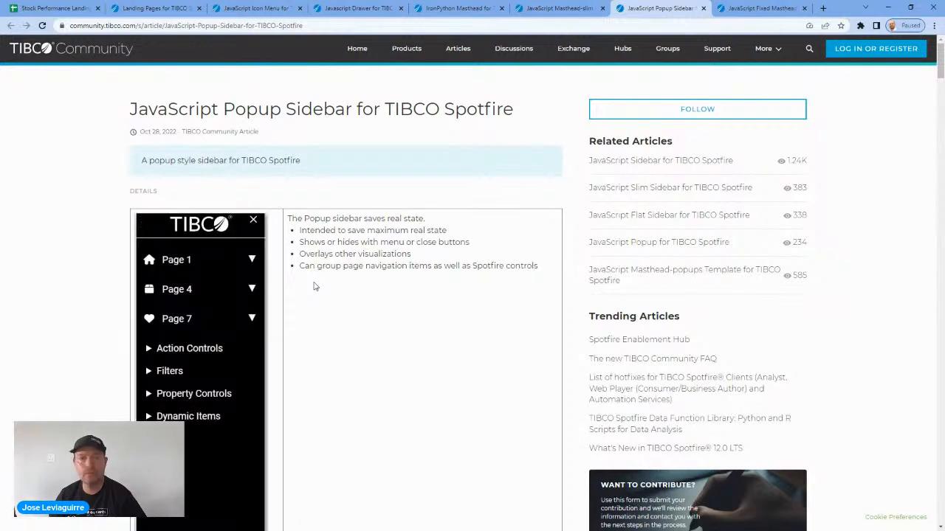
{"action": "scroll", "coordinate": [362, 317], "scroll_direction": "down", "scroll_amount": 1}
{"action": "scroll", "coordinate": [362, 317], "scroll_direction": "down", "scroll_amount": 2}
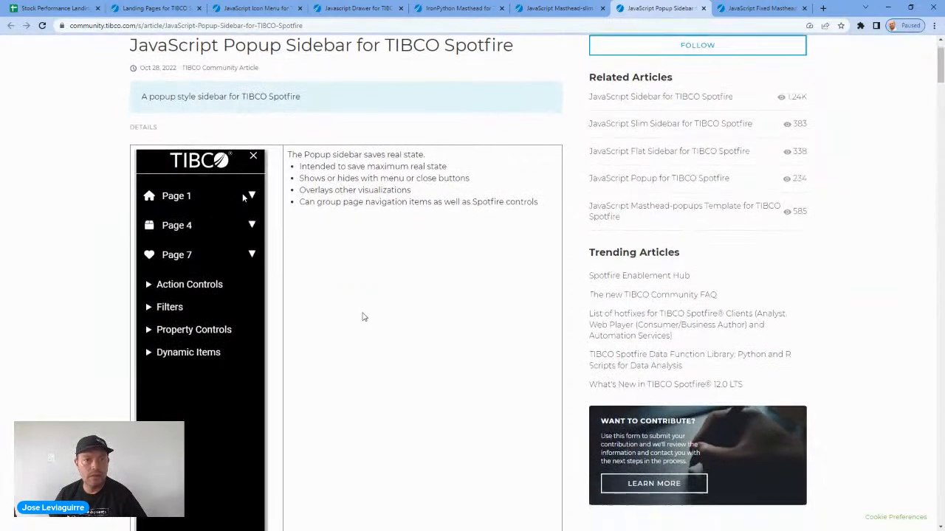
{"action": "scroll", "coordinate": [363, 317], "scroll_direction": "down", "scroll_amount": 1}
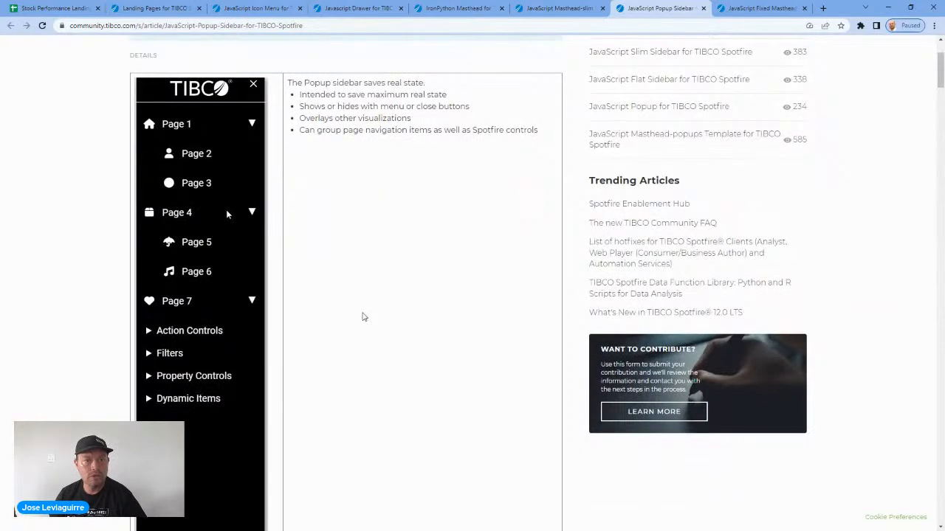
{"action": "scroll", "coordinate": [363, 316], "scroll_direction": "down", "scroll_amount": 10}
{"action": "left_click_drag", "start_coordinate": [939, 108], "coordinate": [941, 73]}
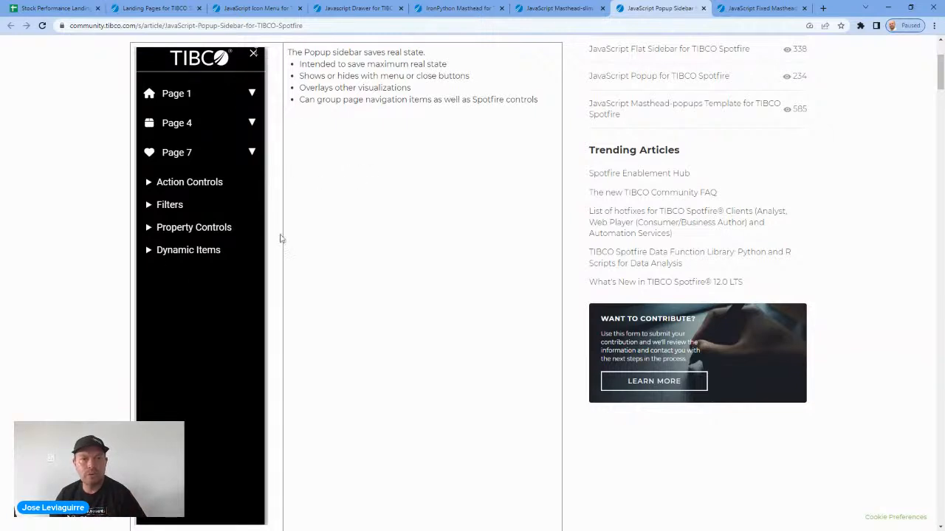
{"action": "scroll", "coordinate": [941, 97], "scroll_direction": "down", "scroll_amount": 1}
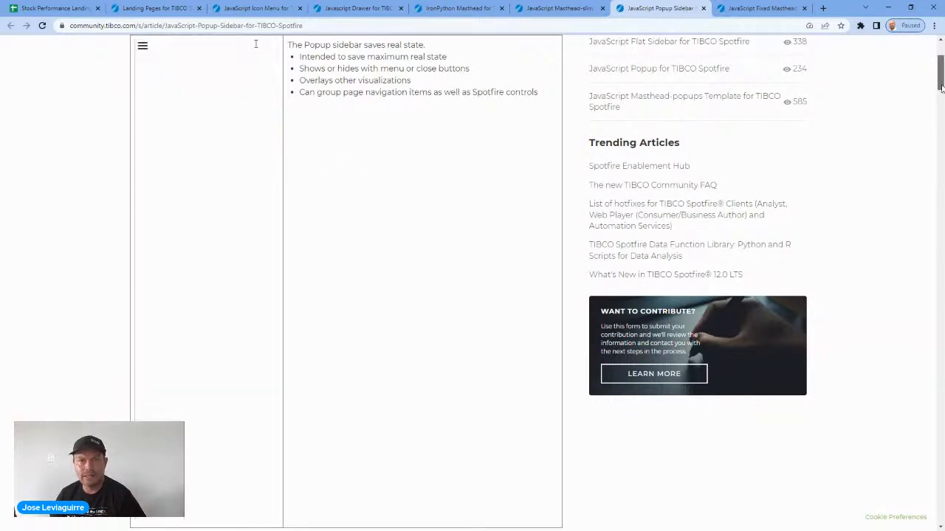
Step: Find the "Example with scrollbar and as a popup panel" section and copy its complete sidebar HTML snippet
{"action": "left_click_drag", "start_coordinate": [941, 97], "coordinate": [942, 207]}
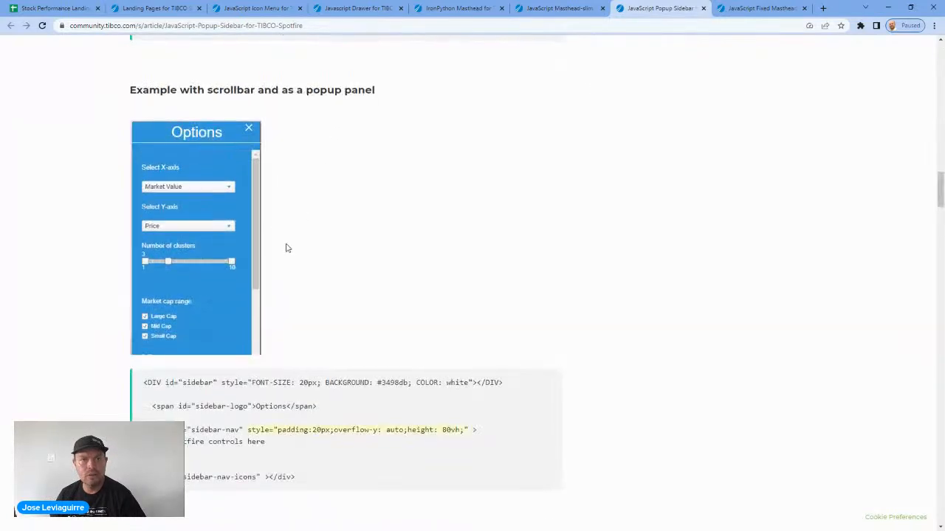
{"action": "scroll", "coordinate": [268, 217], "scroll_direction": "down", "scroll_amount": 1}
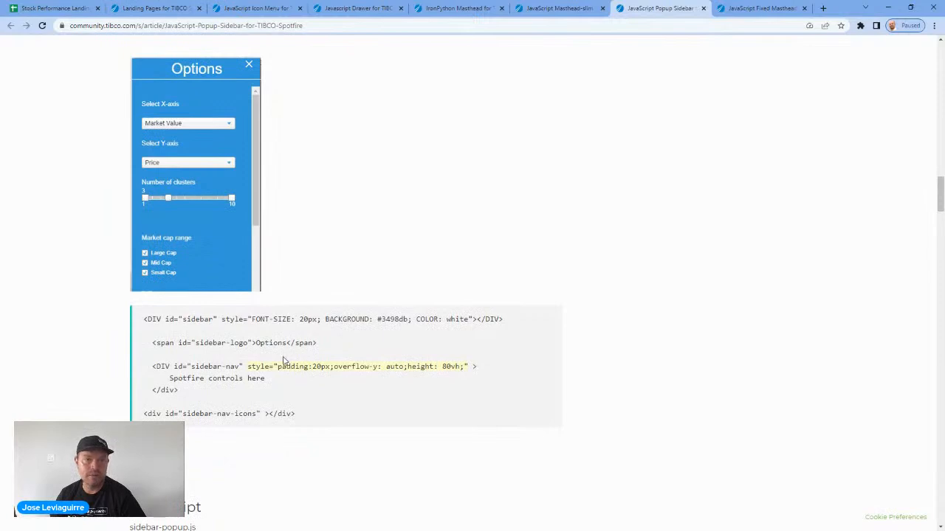
{"action": "scroll", "coordinate": [284, 358], "scroll_direction": "down", "scroll_amount": 1}
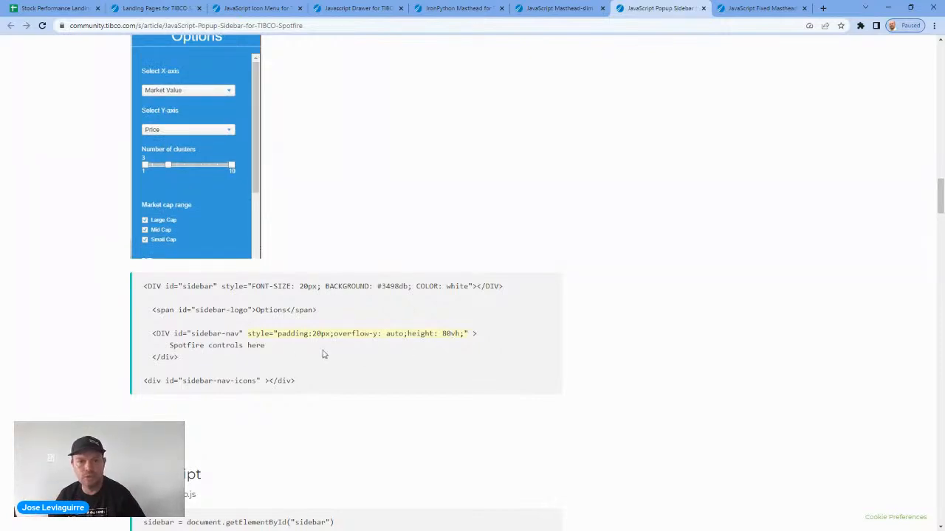
{"action": "left_click_drag", "start_coordinate": [266, 345], "coordinate": [169, 346]}
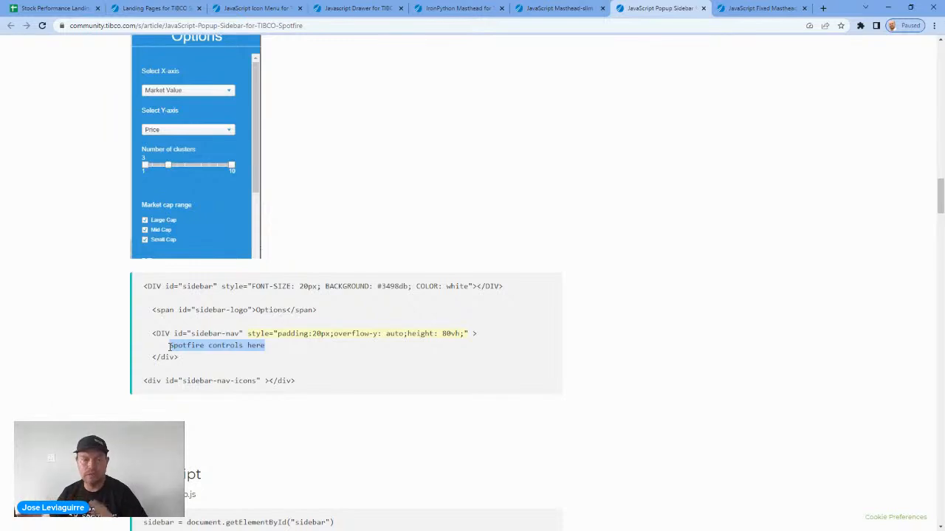
{"action": "scroll", "coordinate": [169, 347], "scroll_direction": "down", "scroll_amount": 1}
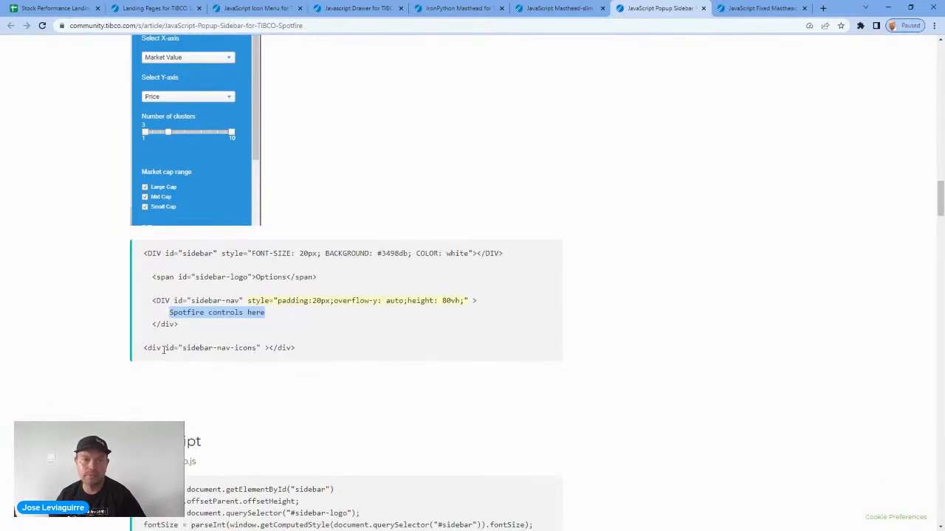
{"action": "left_click_drag", "start_coordinate": [299, 351], "coordinate": [145, 253]}
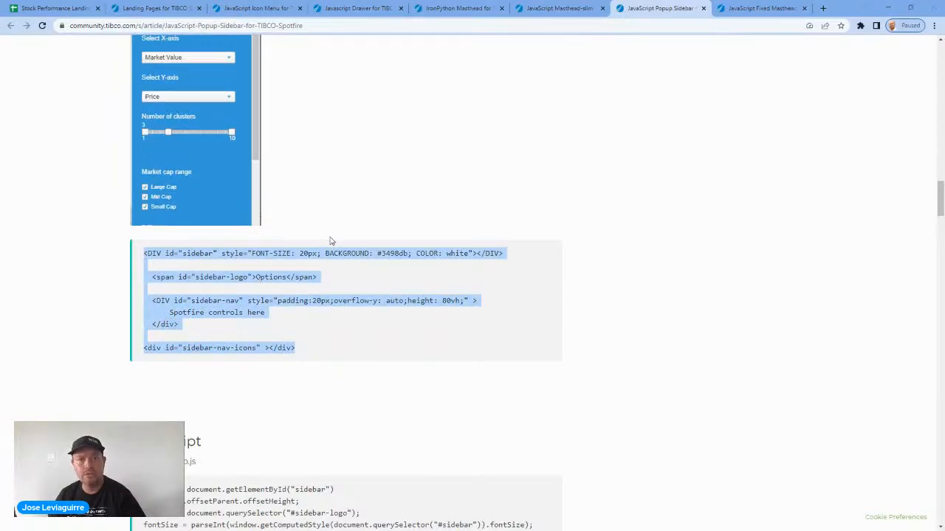
Step: Back in Spotfire, paste the copied sidebar snippet above the toggleDrawer div in the text area's HTML
{"action": "key", "text": "alt+Tab"}
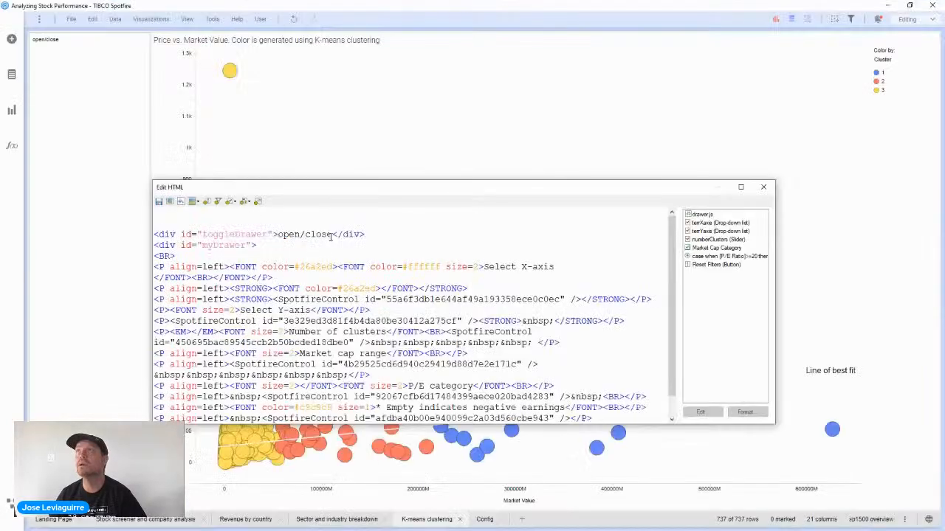
{"action": "left_click", "coordinate": [277, 223]}
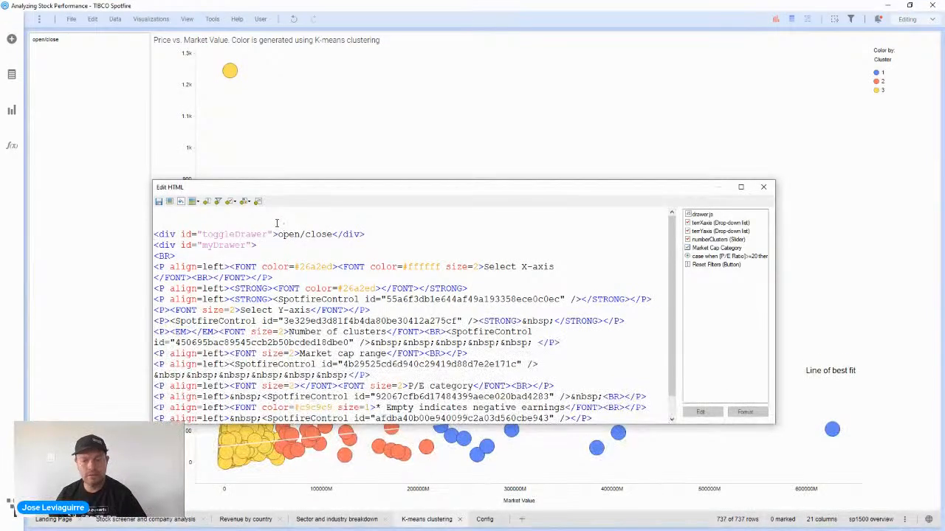
{"action": "key", "text": "Return"}
{"action": "key", "text": "Return"}
{"action": "type", "text": "<DIV id=\"sidebar\" style=\"FONT-SIZE: 20px; BACKGROUND: #3498db; COLOR: white\"></DIV>    <span id=\"sidebar-logo\">Options</span>    <DIV id=\"sidebar-nav\" style=\"padding:20px;overflow-y: auto;height: 80vh;\" >       Spotfire controls here   </DIV>  <div id=\"sidebar-nav-icons\" ></div>"}
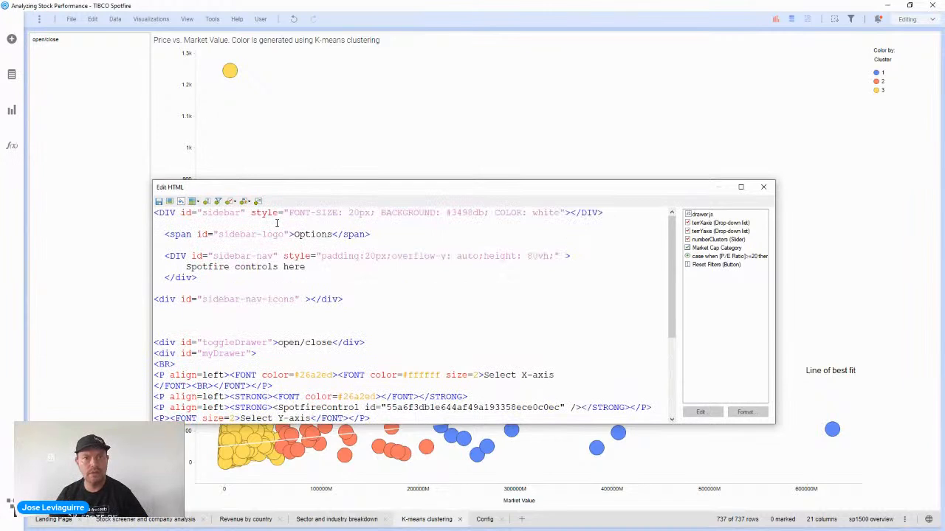
Step: Replace the "Spotfire controls here" placeholder inside the sidebar-nav div with several blank lines
{"action": "left_click", "coordinate": [341, 270]}
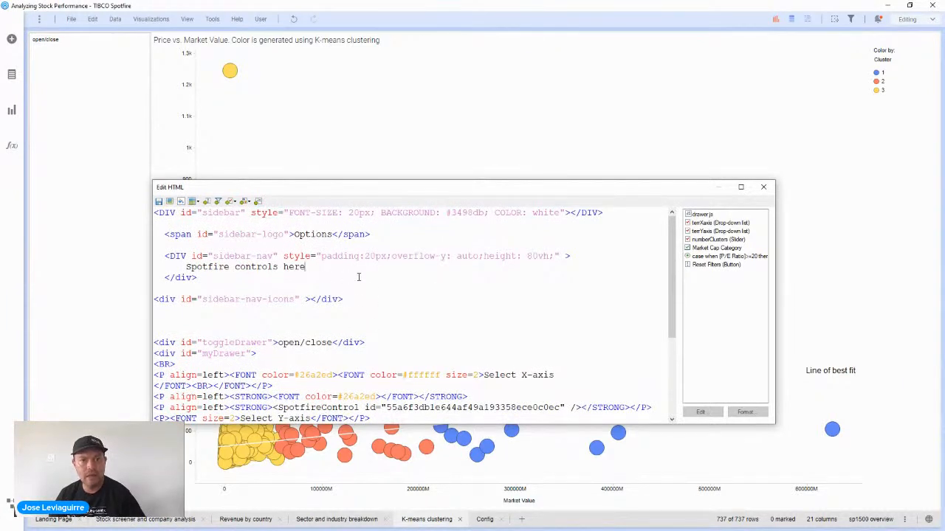
{"action": "key", "text": "shift+Home"}
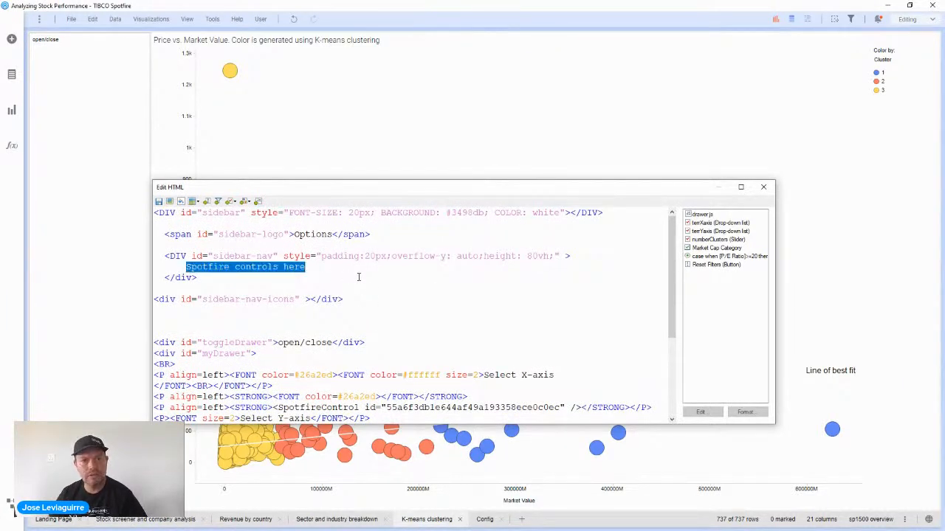
{"action": "key", "text": "BackSpace"}
{"action": "key", "text": "Return"}
{"action": "key", "text": "Return"}
{"action": "key", "text": "Return"}
{"action": "key", "text": "Return"}
{"action": "key", "text": "Up"}
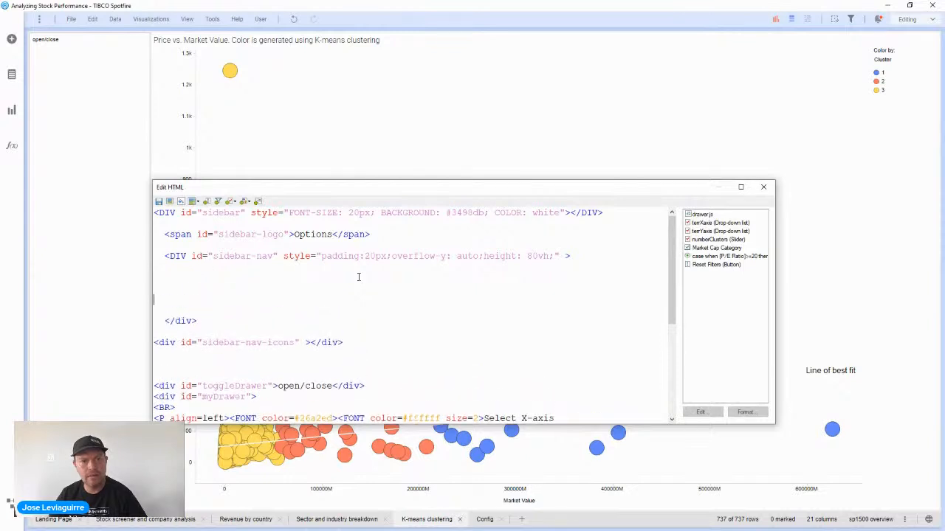
Step: Delete the toggleDrawer div with its open/close text from the HTML
{"action": "left_click", "coordinate": [167, 386]}
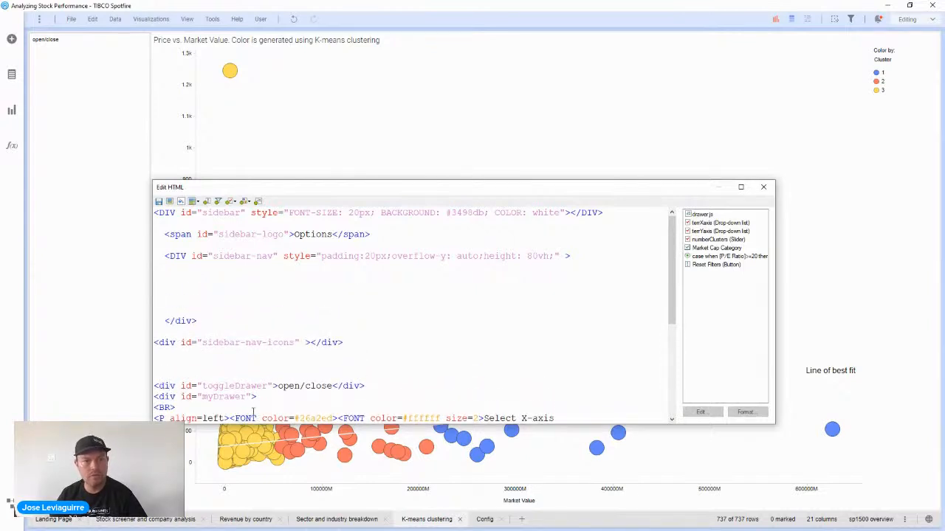
{"action": "key", "text": "Home"}
{"action": "key", "text": "shift+End"}
{"action": "key", "text": "Delete"}
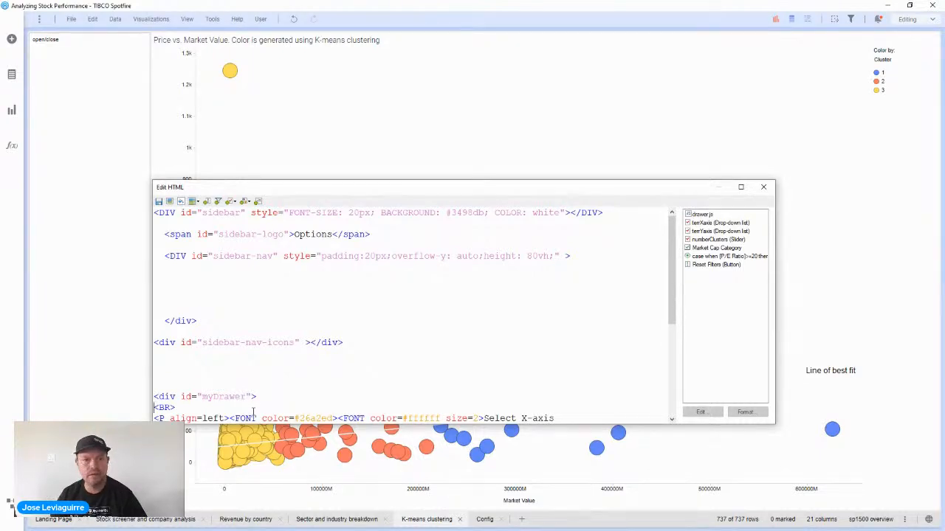
Step: Move the entire myDrawer div with its Spotfire controls inside the sidebar-nav div and save the HTML
{"action": "key", "text": "ctrl+shift+End"}
{"action": "key", "text": "shift+Up"}
{"action": "key", "text": "shift+End"}
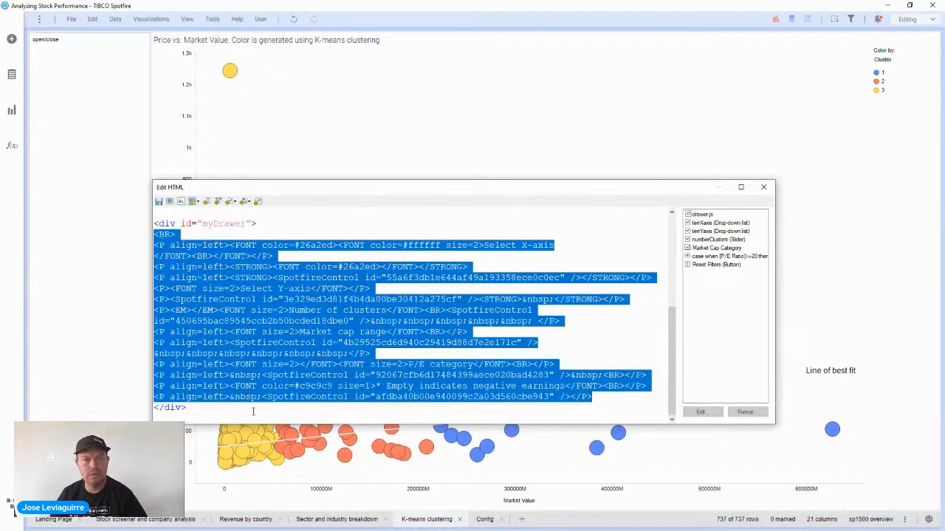
{"action": "key", "text": "Up"}
{"action": "key", "text": "Up"}
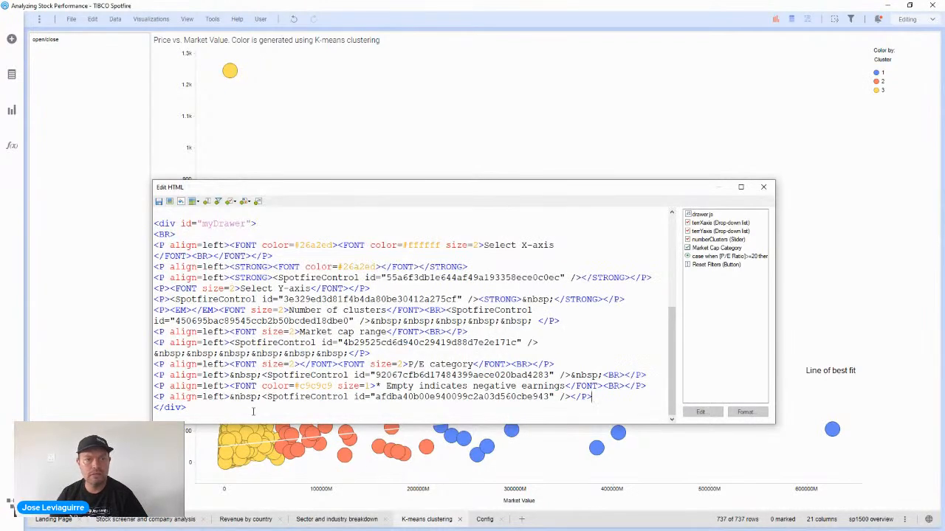
{"action": "left_click_drag", "start_coordinate": [196, 410], "coordinate": [136, 226]}
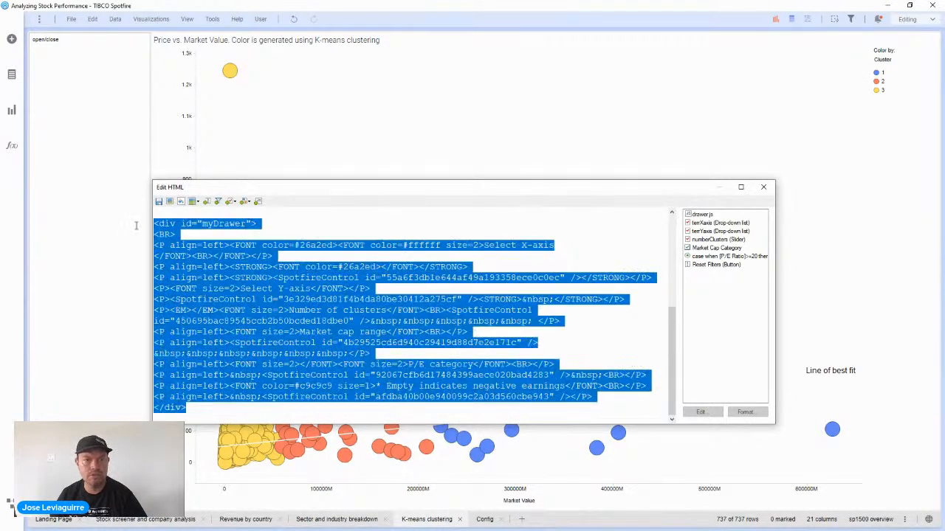
{"action": "type", "text": "<DIV id=\"sidebar\" style=\"FONT-SIZE: 20px; BACKGROUND: #3498db; COLOR: white\"></DIV>    <span id=\"sidebar-logo\">Options</span>    <DIV id=\"sidebar-nav\" style=\"padding:20px;overflow-y: auto;height: 80vh;\" >        </div>  <div id=\"sidebar-nav-icons\" ></div>"}
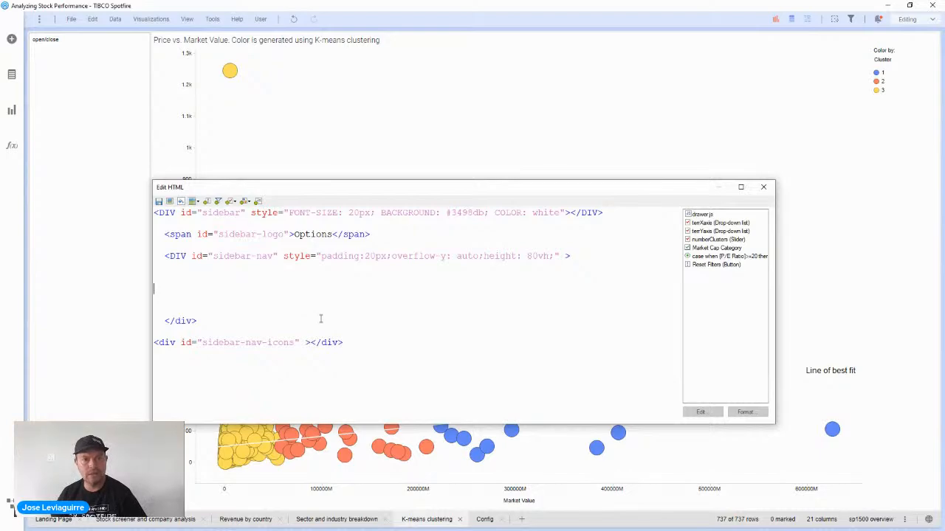
{"action": "key", "text": "ctrl+v"}
{"action": "scroll", "coordinate": [414, 347], "scroll_direction": "down", "scroll_amount": 4}
{"action": "scroll", "coordinate": [407, 362], "scroll_direction": "up", "scroll_amount": 3}
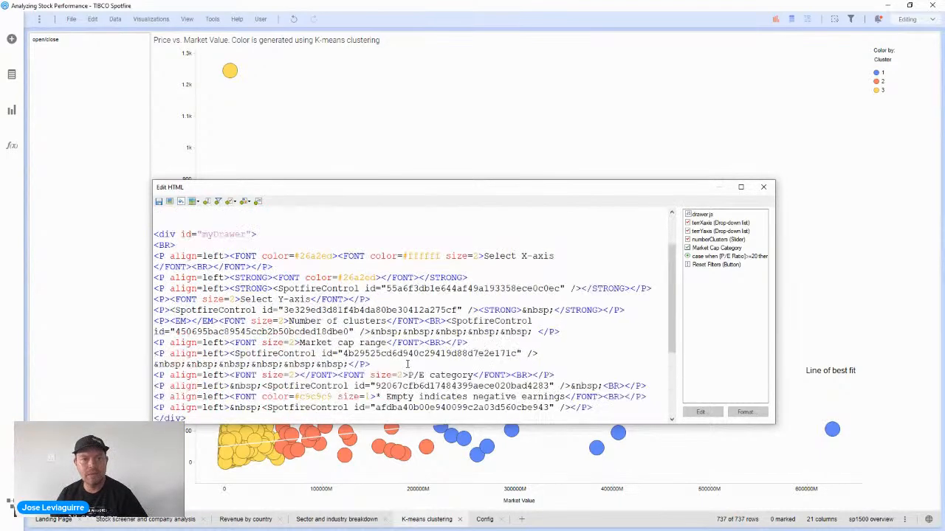
{"action": "scroll", "coordinate": [407, 362], "scroll_direction": "down", "scroll_amount": 1}
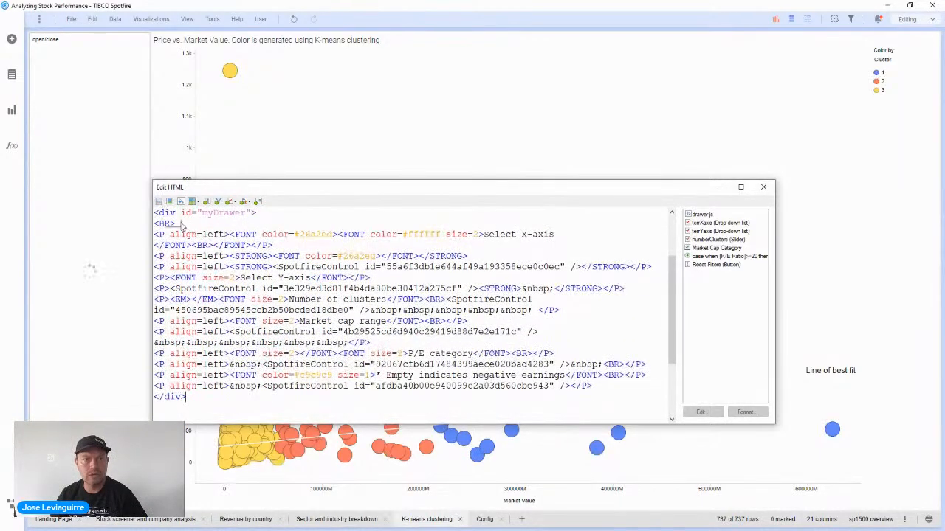
Step: Remove the drawer.js script from the text area
{"action": "left_click", "coordinate": [701, 214]}
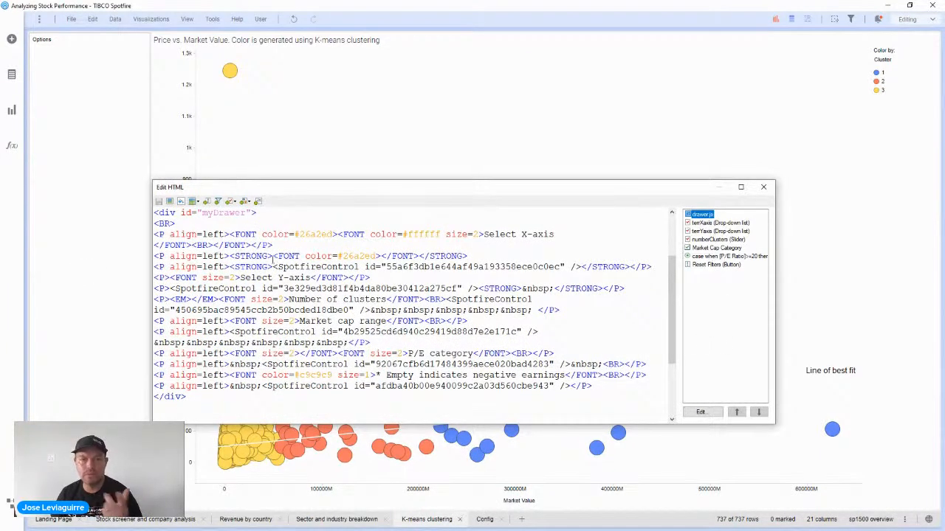
{"action": "key", "text": "Delete"}
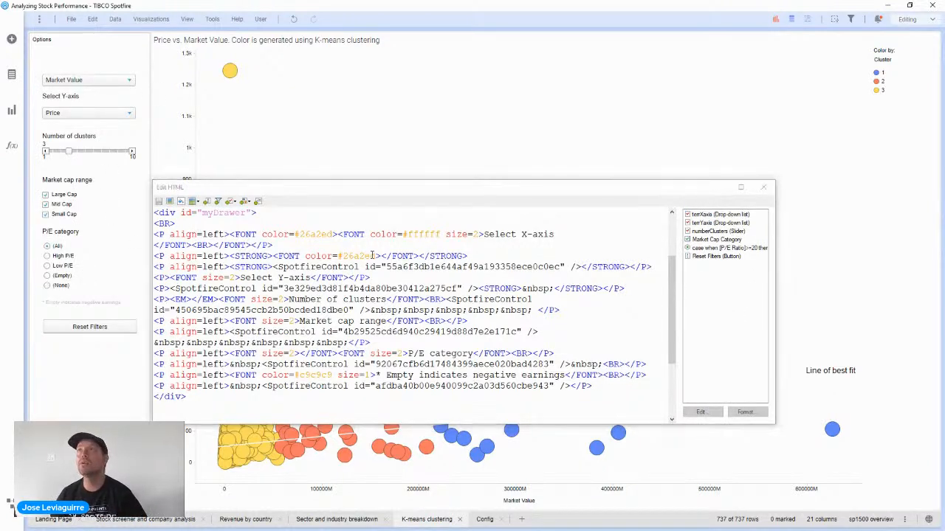
Step: Switch to the browser and copy the whole sidebar-popup.js code from the JavaScript Popup Sidebar article
{"action": "key", "text": "alt+Tab"}
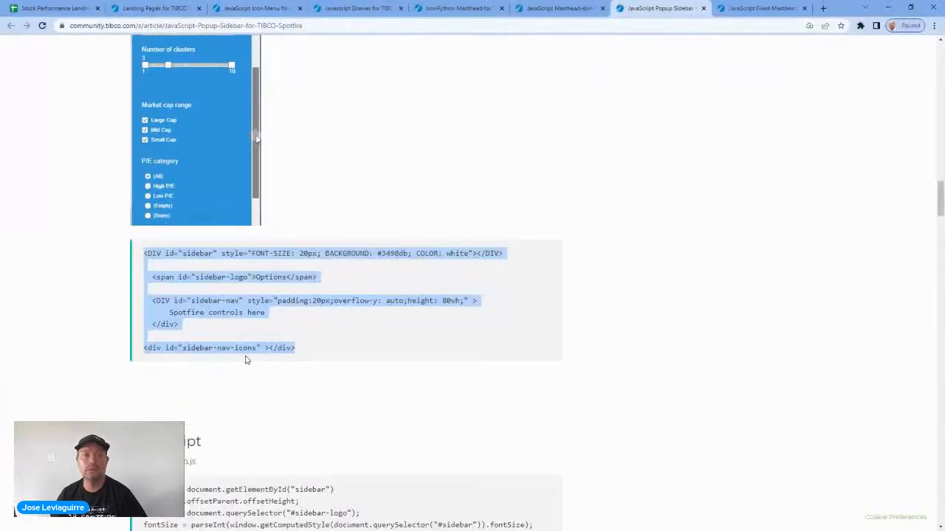
{"action": "scroll", "coordinate": [285, 369], "scroll_direction": "down", "scroll_amount": 4}
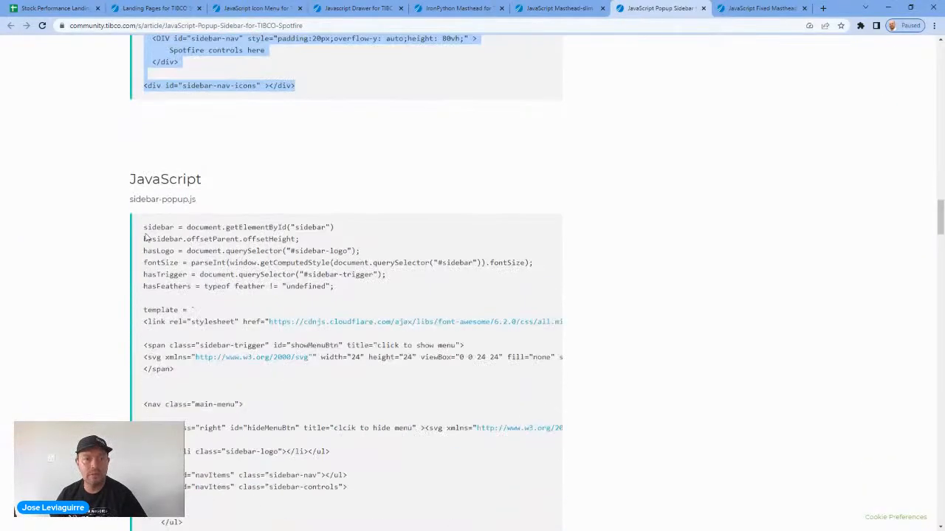
{"action": "left_click_drag", "start_coordinate": [143, 228], "coordinate": [204, 316]}
{"action": "scroll", "coordinate": [194, 313], "scroll_direction": "down", "scroll_amount": 2}
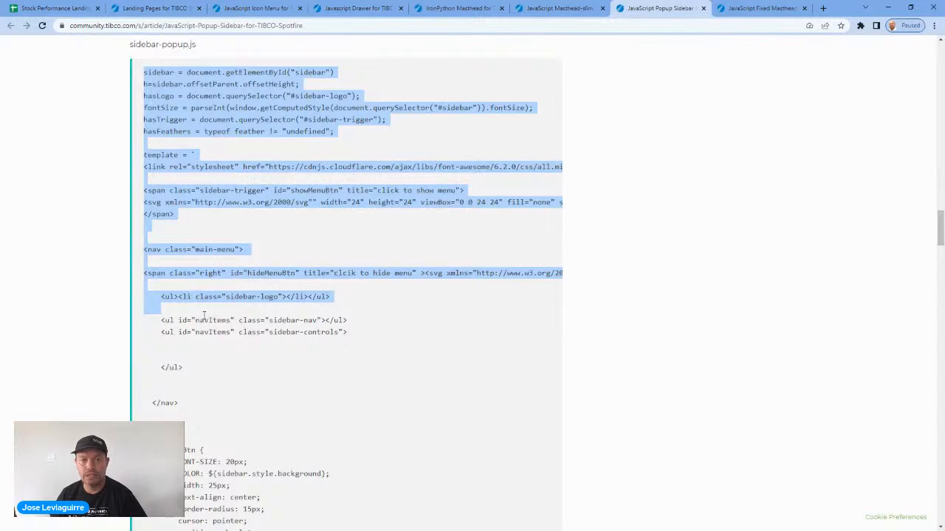
{"action": "left_click_drag", "start_coordinate": [203, 316], "coordinate": [472, 401]}
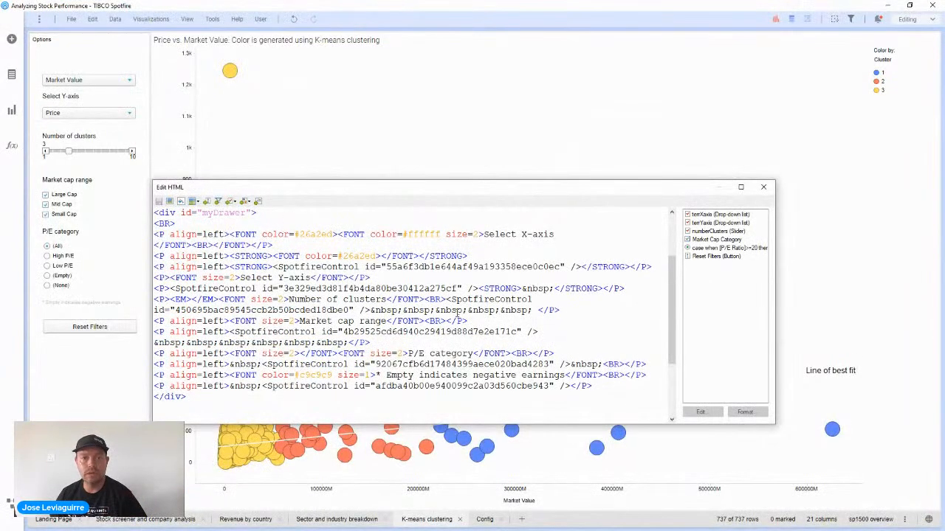
Step: Back in Spotfire, create a JavaScript named sidebar-poup.js from the copied code and insert it into the text area
{"action": "left_click", "coordinate": [258, 202]}
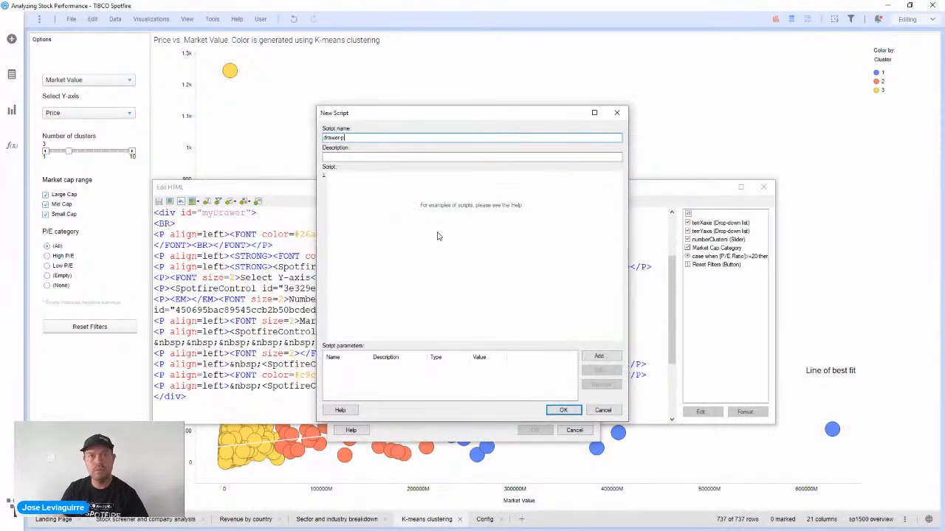
{"action": "key", "text": "ctrl+a"}
{"action": "type", "text": "sideba"}
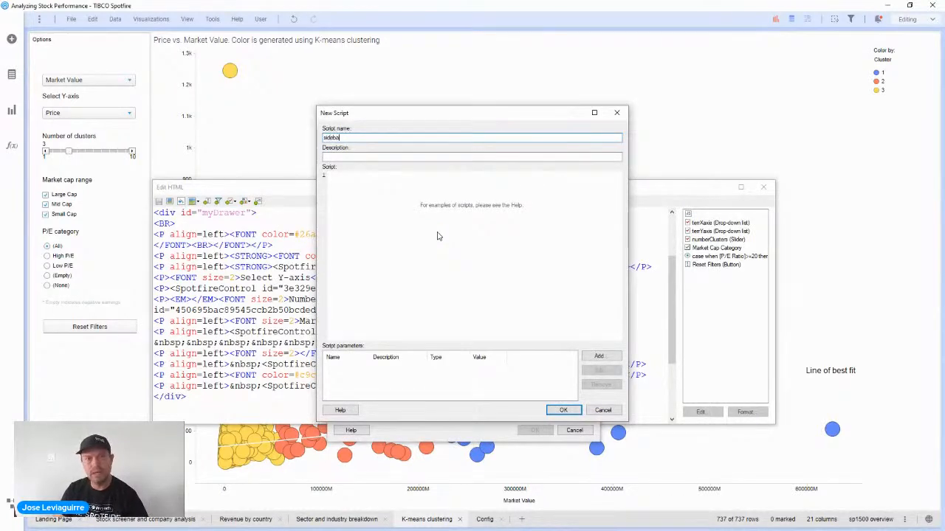
{"action": "type", "text": "r-popup."}
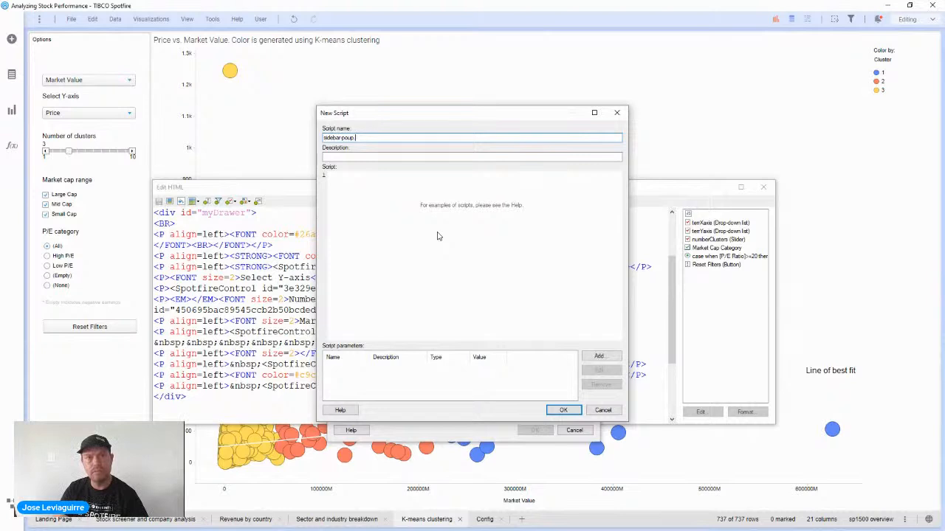
{"action": "type", "text": "js"}
{"action": "left_click", "coordinate": [437, 237]}
{"action": "key", "text": "ctrl+v"}
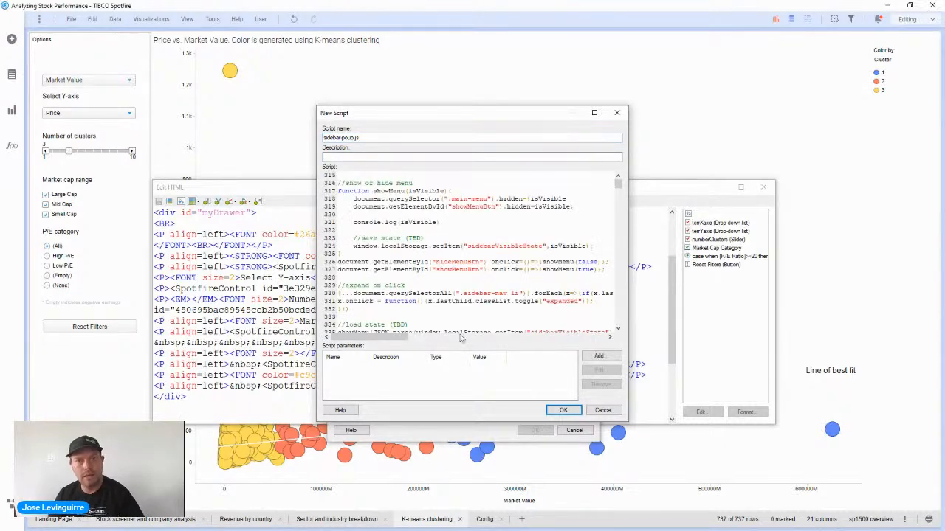
{"action": "left_click", "coordinate": [562, 409]}
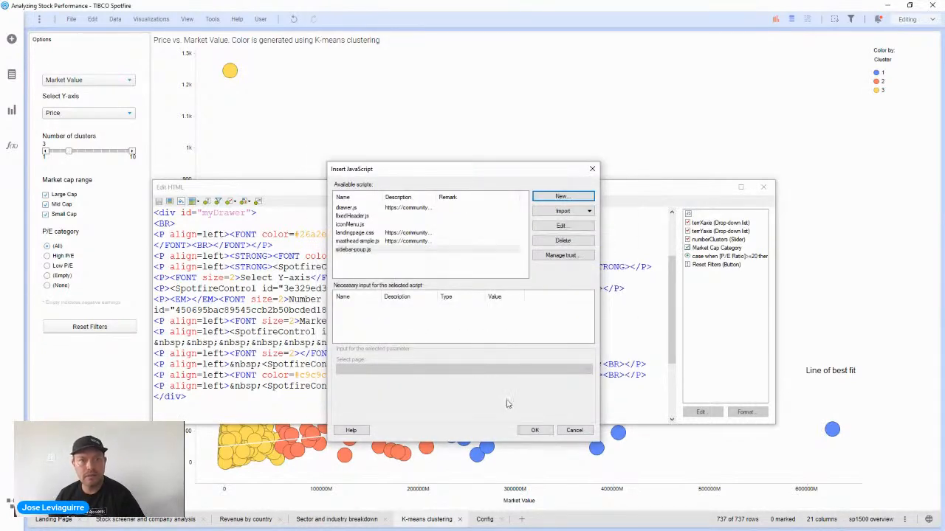
{"action": "left_click", "coordinate": [534, 430]}
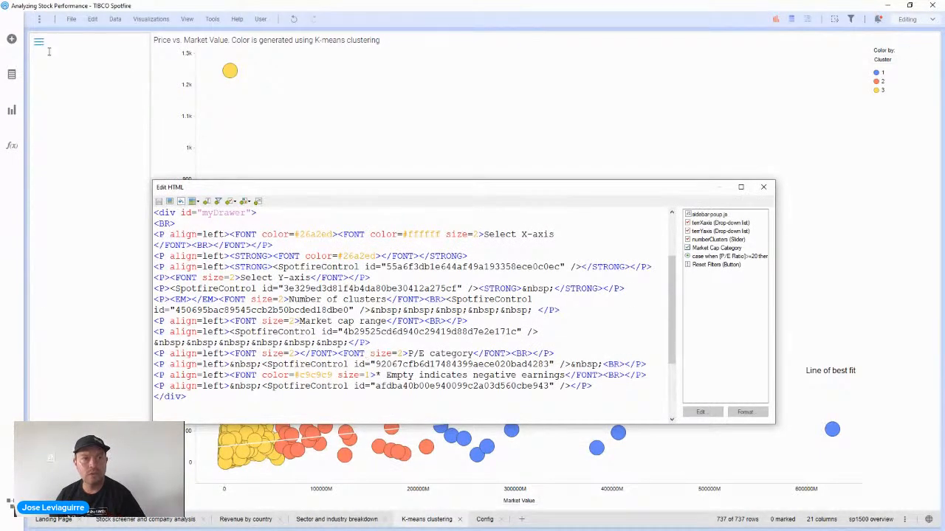
Step: Test the popup sidebar by opening and closing it twice, and leave the Options sidebar open
{"action": "left_click", "coordinate": [40, 43]}
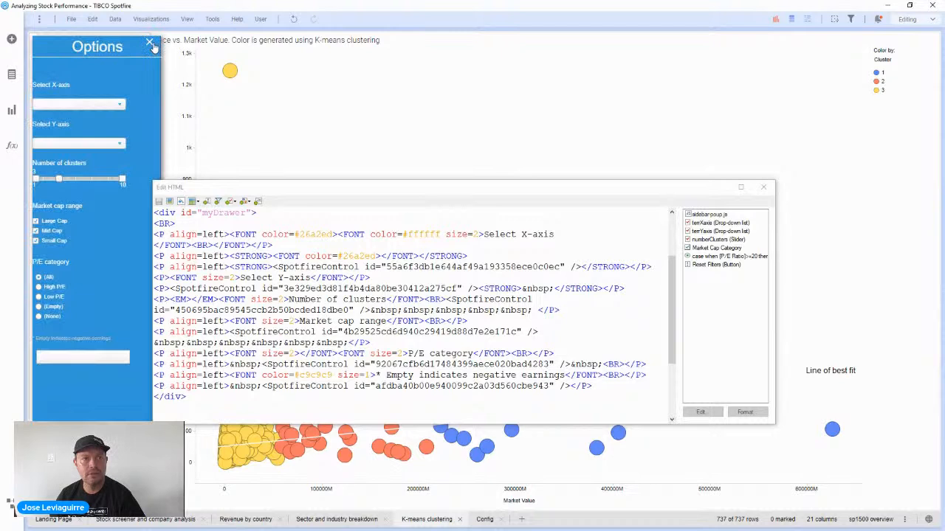
{"action": "left_click", "coordinate": [151, 44]}
{"action": "left_click", "coordinate": [40, 46]}
{"action": "left_click", "coordinate": [150, 44]}
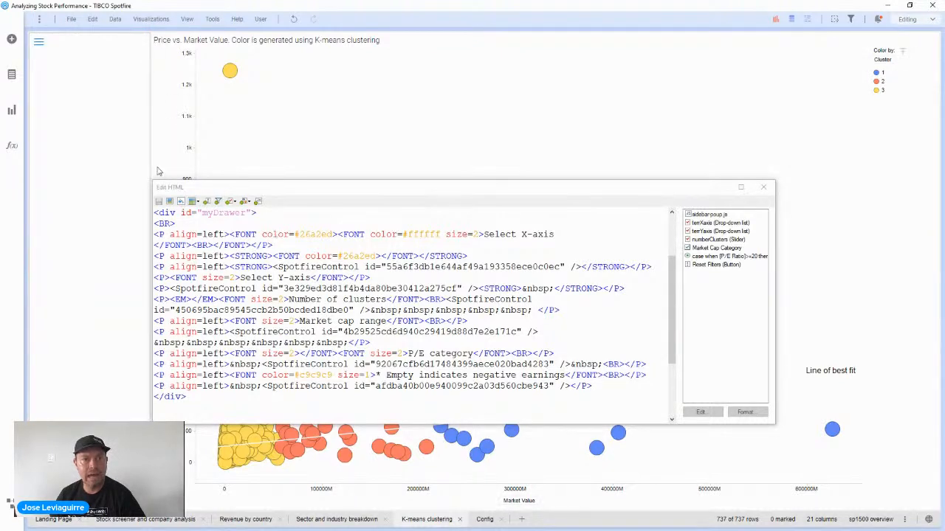
{"action": "left_click", "coordinate": [40, 43]}
Step: Add style="padding:20px;" to the myDrawer div, save the HTML, and move the editor window clear of the sidebar
{"action": "left_click", "coordinate": [274, 234]}
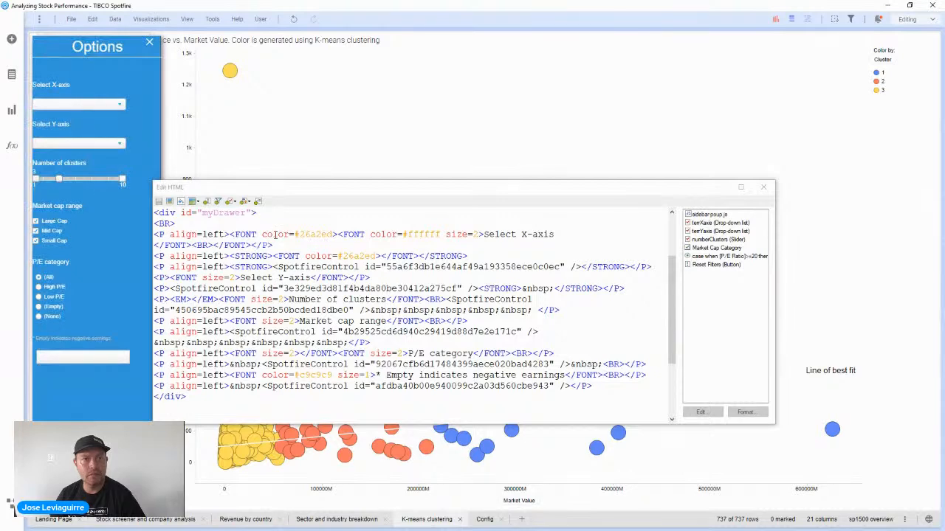
{"action": "scroll", "coordinate": [236, 248], "scroll_direction": "up", "scroll_amount": 1}
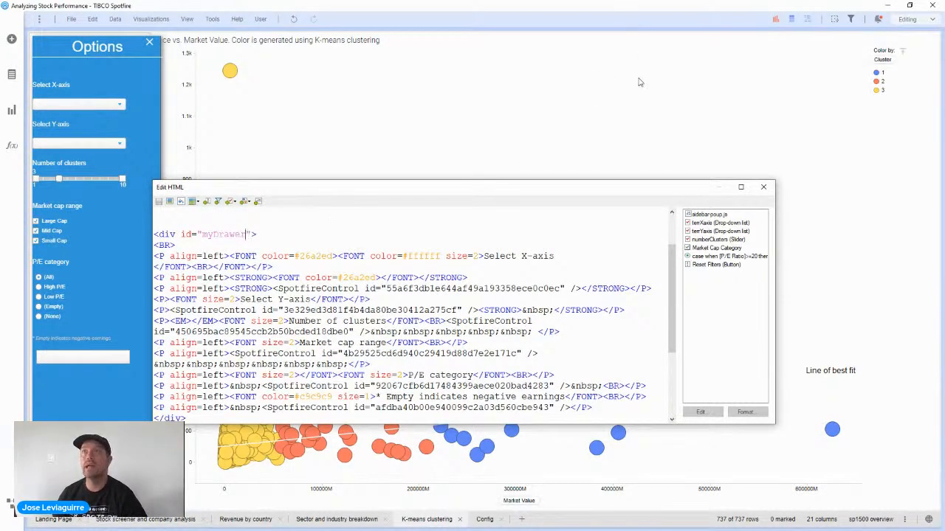
{"action": "type", "text": "stle"}
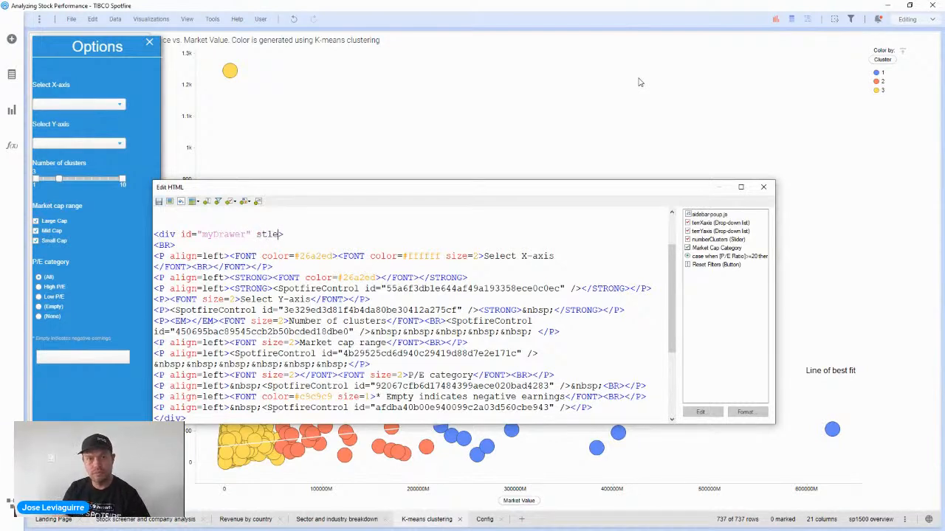
{"action": "key", "text": "BackSpace"}
{"action": "key", "text": "BackSpace"}
{"action": "type", "text": "tyle"}
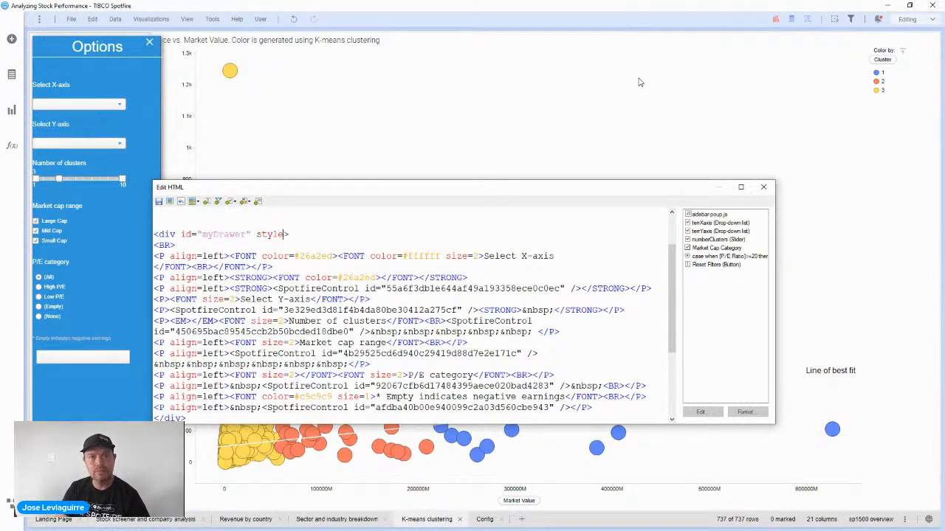
{"action": "type", "text": "=\"\""}
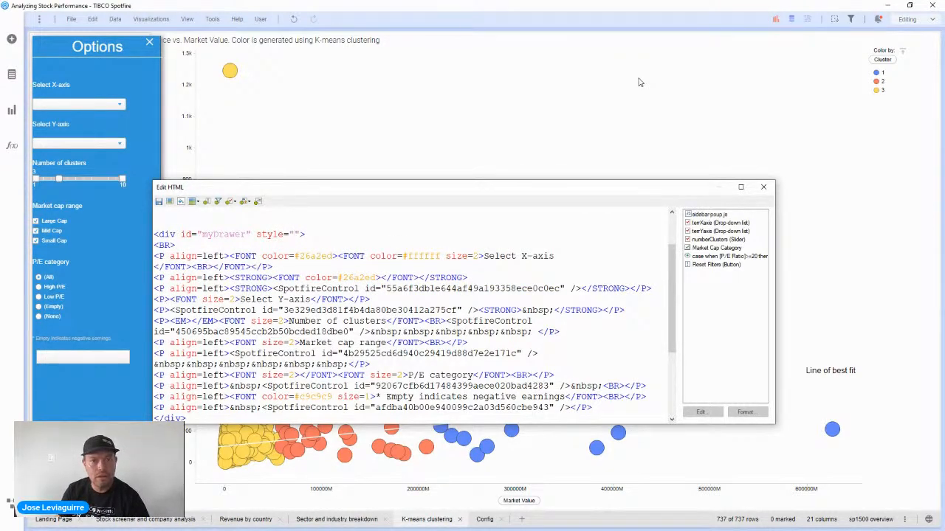
{"action": "scroll", "coordinate": [487, 260], "scroll_direction": "up", "scroll_amount": 2}
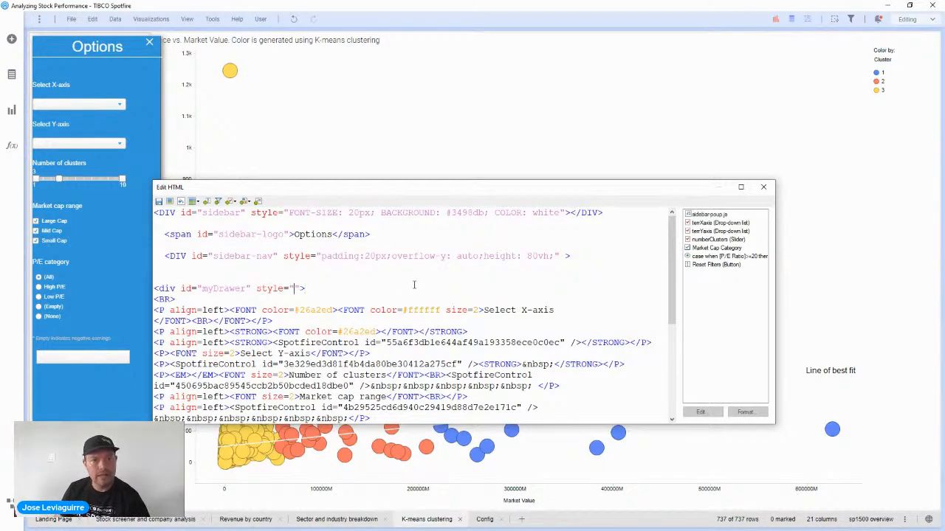
{"action": "type", "text": "padding:"}
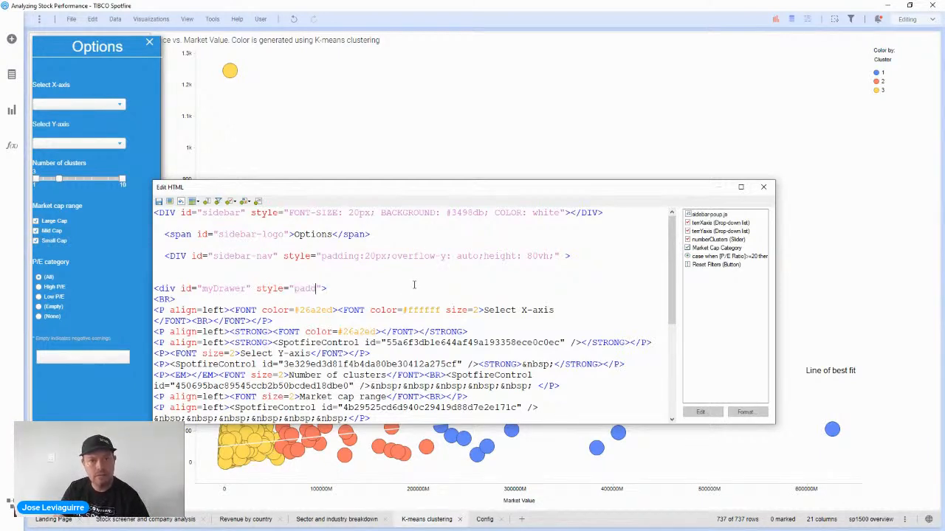
{"action": "type", "text": "20px;"}
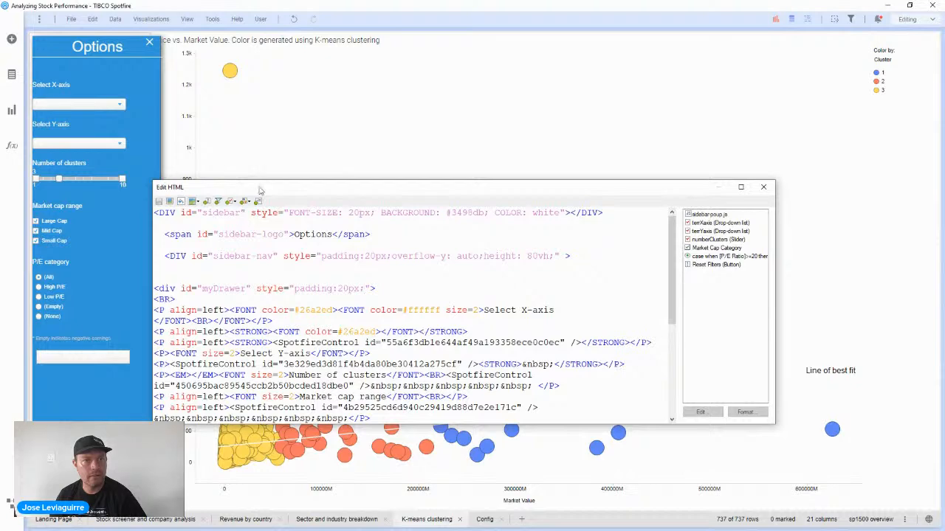
{"action": "left_click_drag", "start_coordinate": [259, 188], "coordinate": [348, 151]}
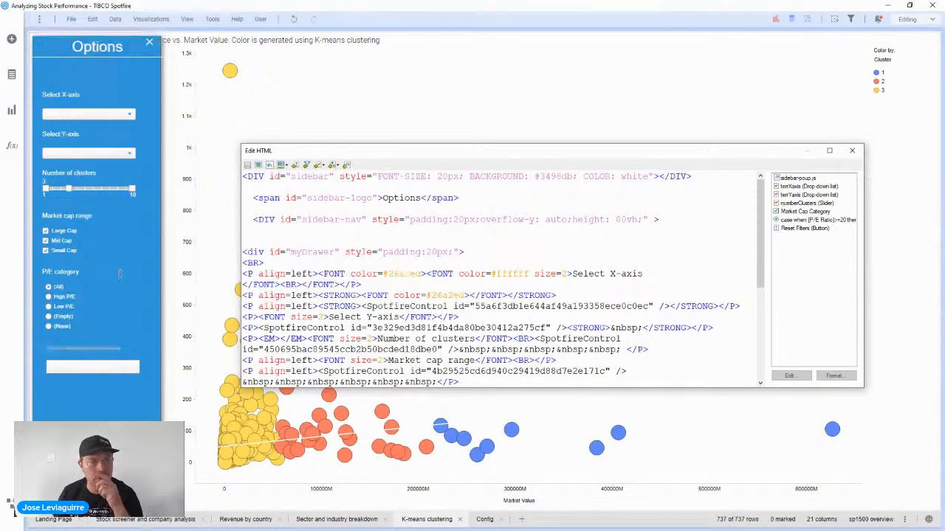
Step: Inspect the sidebar's X-axis drop-down entries and the text color setting in the sidebar div's style
{"action": "left_click", "coordinate": [87, 114]}
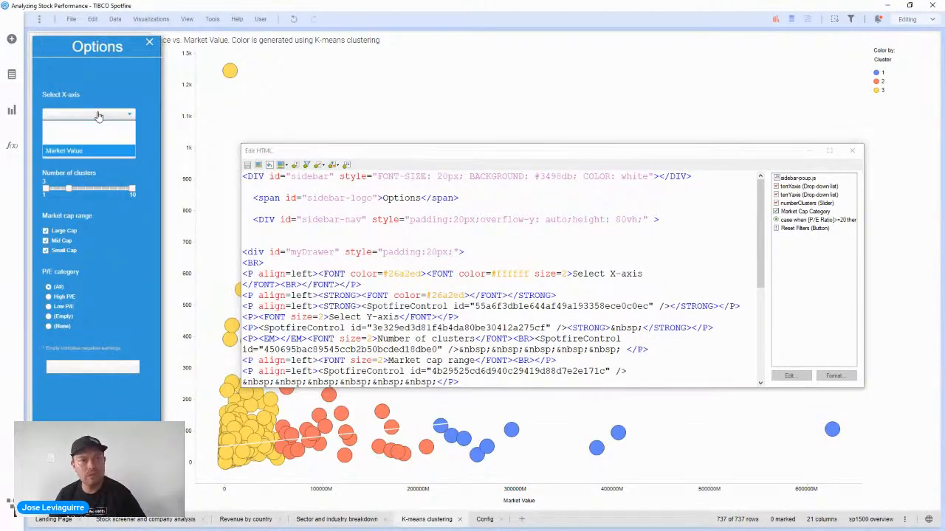
{"action": "left_click", "coordinate": [80, 137]}
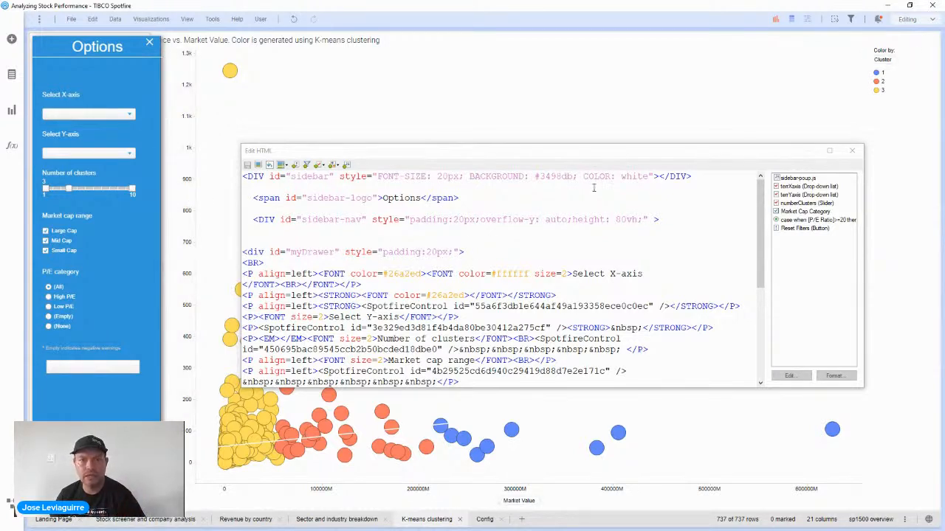
{"action": "double_click", "coordinate": [634, 176]}
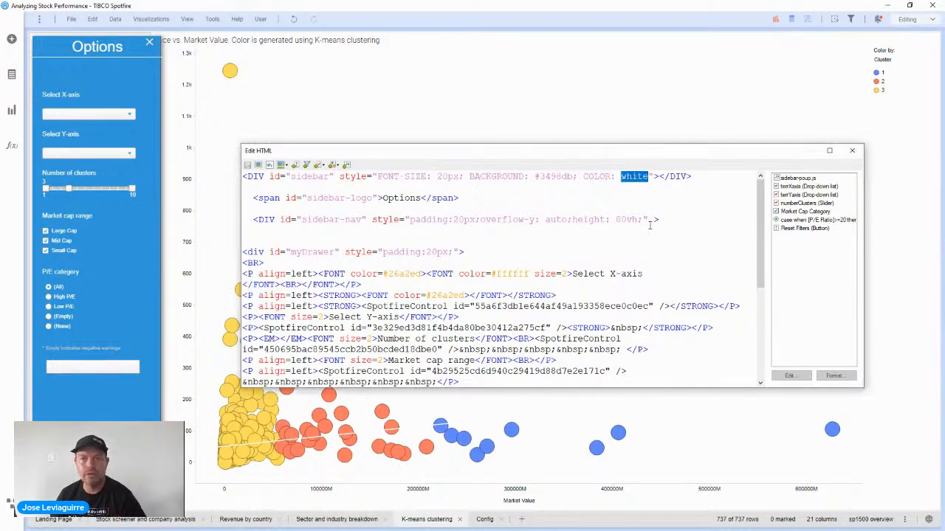
{"action": "left_click", "coordinate": [685, 226]}
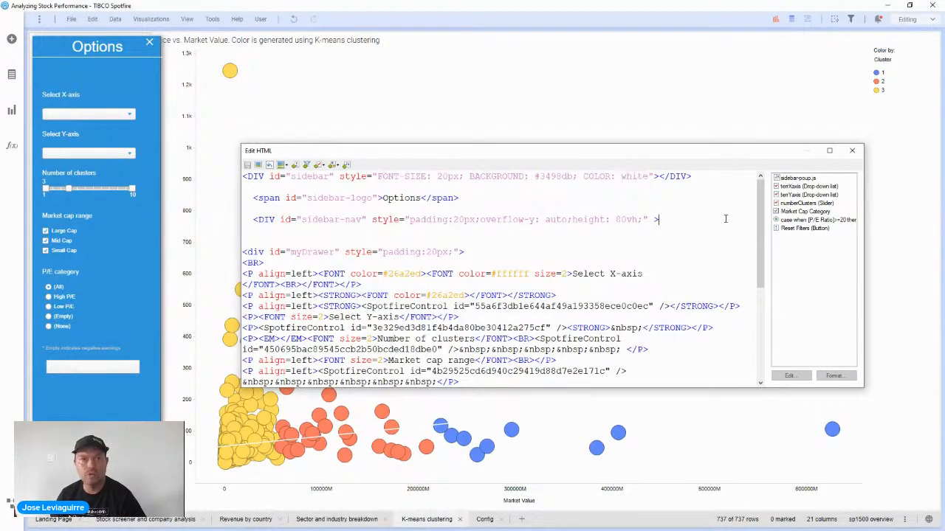
Step: Set the text color of the X-axis drop-down list control to black and check the list in the sidebar
{"action": "left_click", "coordinate": [827, 187]}
{"action": "double_click", "coordinate": [826, 189]}
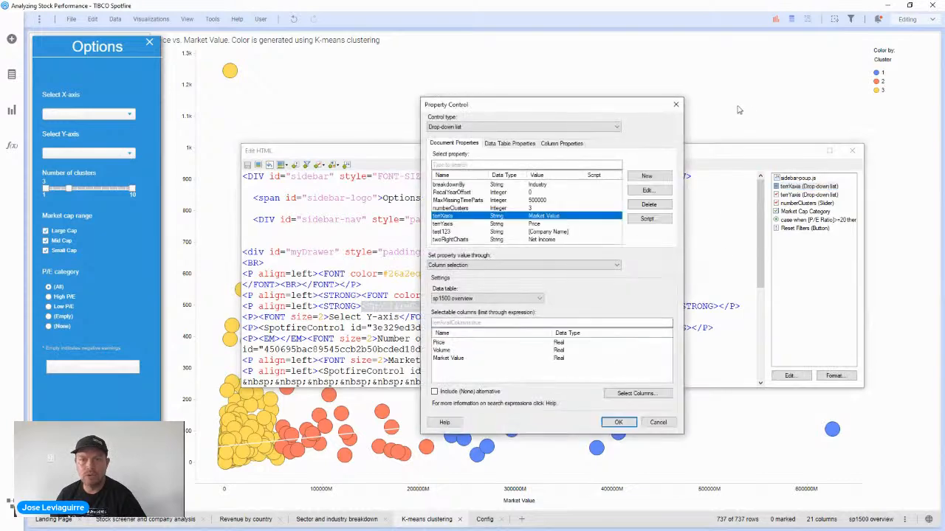
{"action": "left_click", "coordinate": [677, 105]}
{"action": "left_click", "coordinate": [835, 376]}
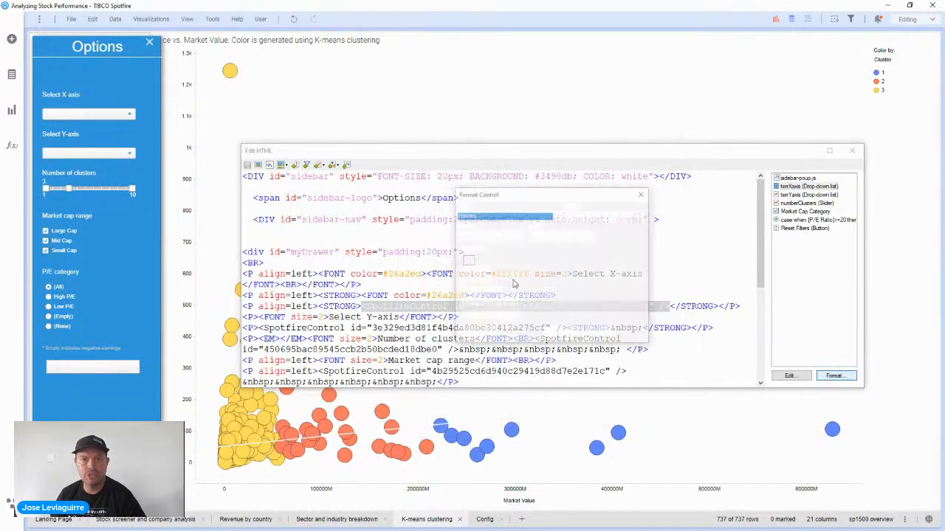
{"action": "left_click", "coordinate": [467, 261]}
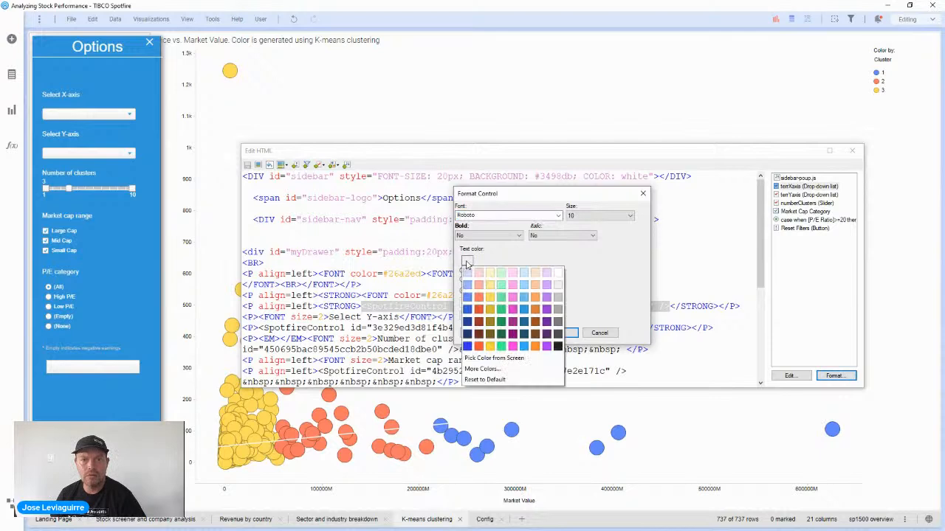
{"action": "left_click", "coordinate": [558, 346]}
{"action": "left_click", "coordinate": [569, 333]}
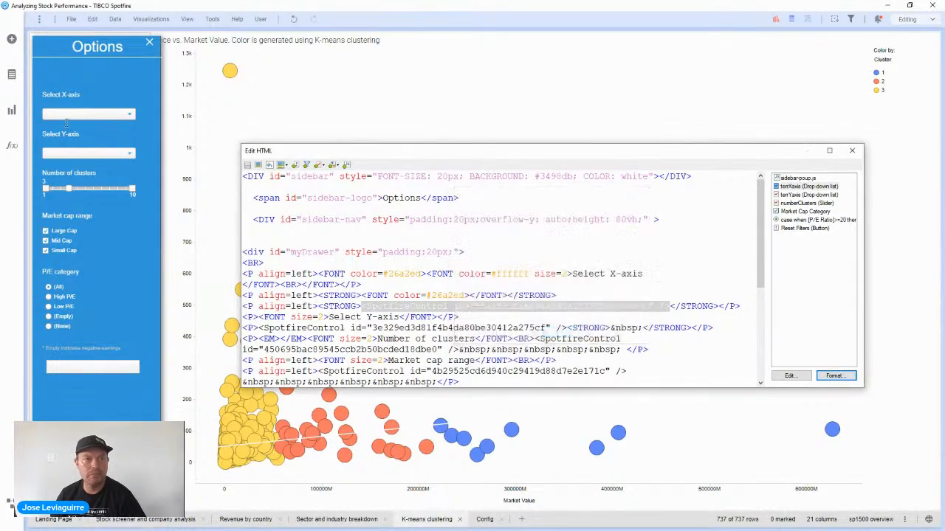
{"action": "left_click", "coordinate": [118, 116]}
{"action": "left_click", "coordinate": [134, 100]}
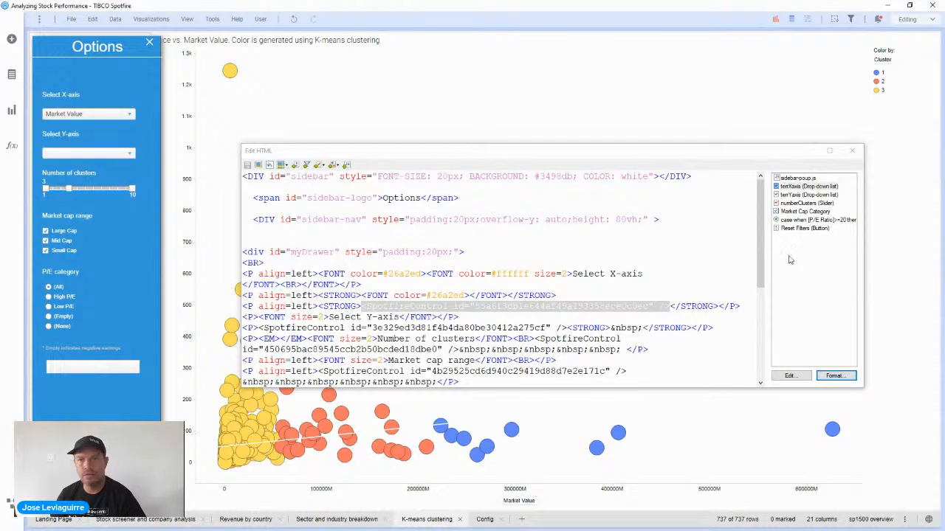
Step: Set the text color of the Y-axis drop-down list control to black
{"action": "left_click", "coordinate": [809, 194]}
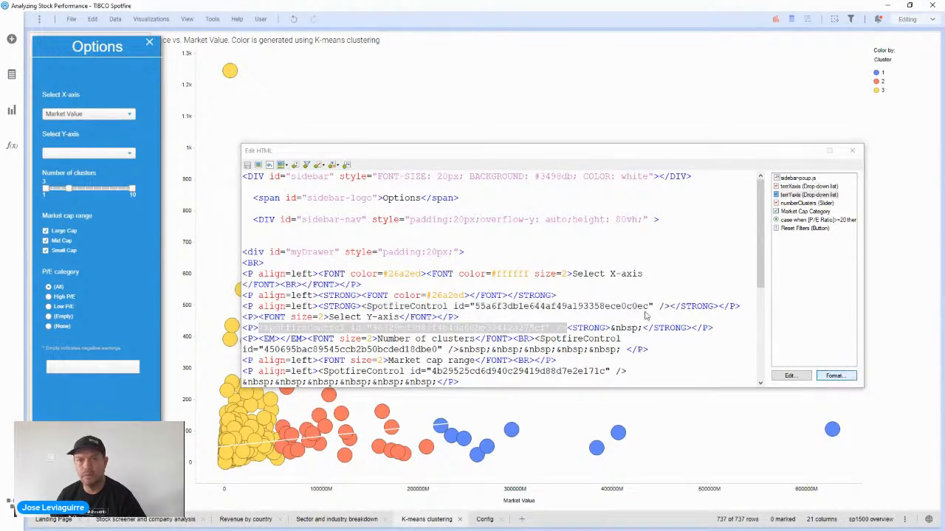
{"action": "left_click", "coordinate": [835, 376]}
{"action": "left_click", "coordinate": [468, 262]}
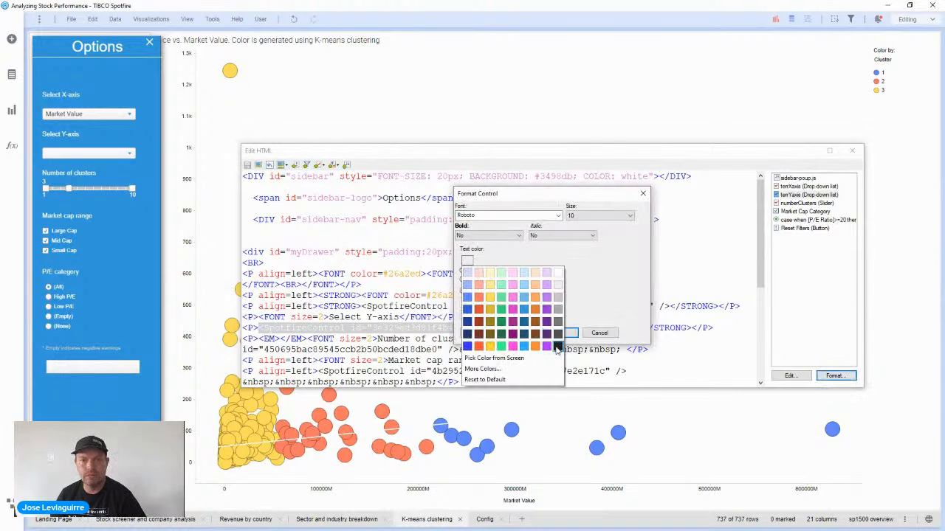
{"action": "left_click", "coordinate": [556, 344]}
{"action": "left_click", "coordinate": [559, 333]}
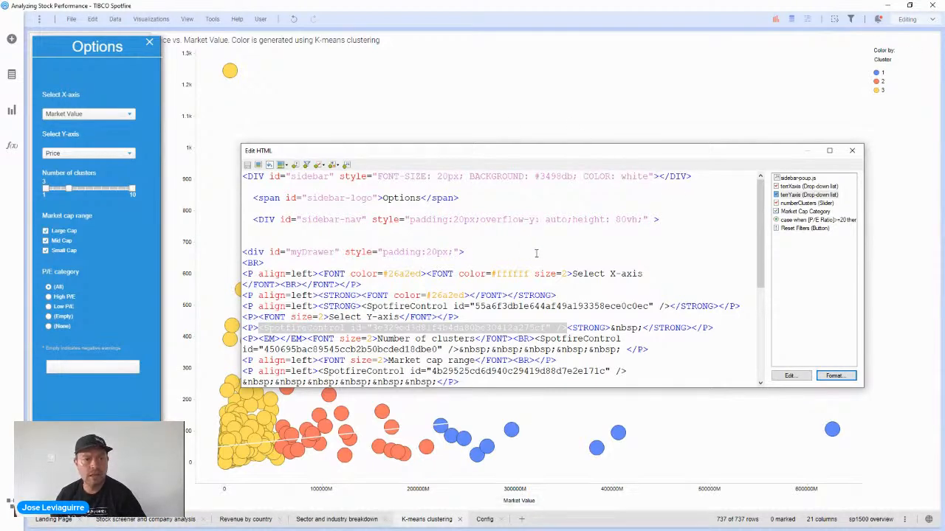
{"action": "left_click", "coordinate": [800, 203]}
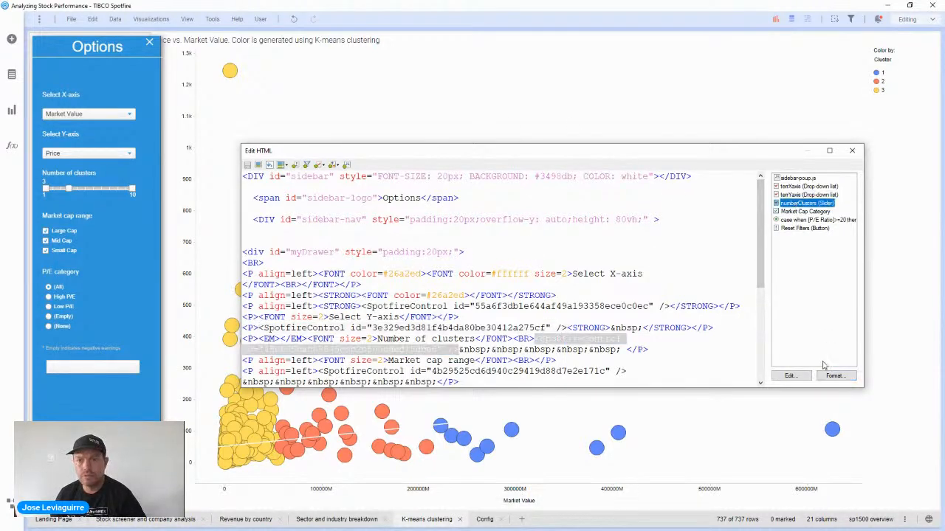
{"action": "left_click", "coordinate": [835, 376]}
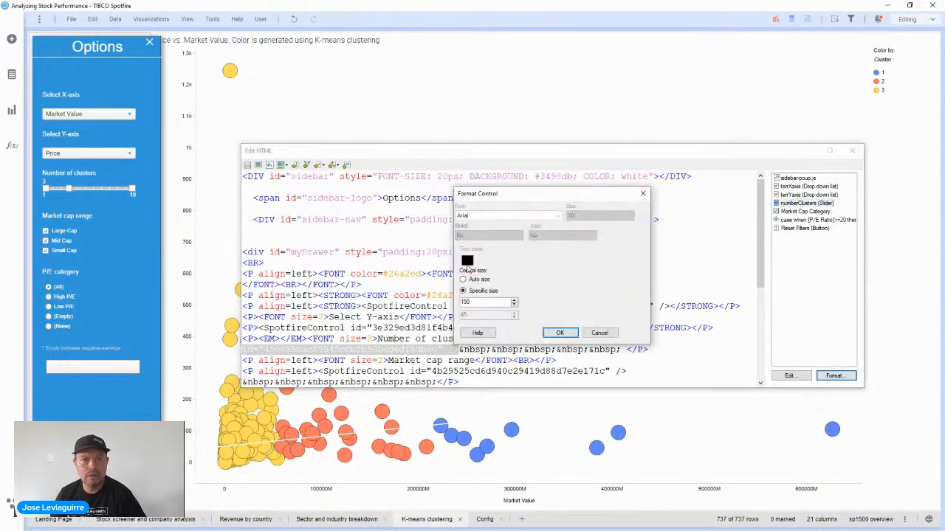
{"action": "left_click", "coordinate": [599, 334]}
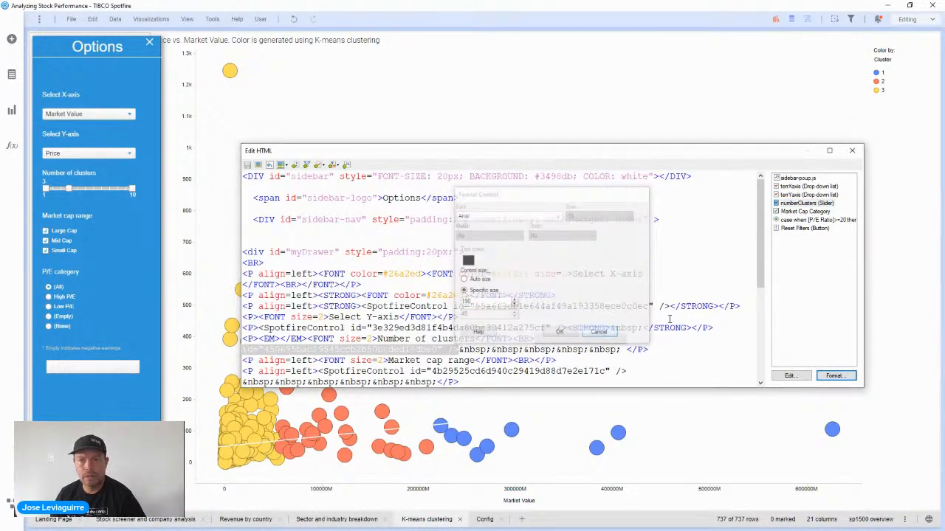
Step: Set the text color of the Reset Filters button control to black and close the HTML editor
{"action": "left_click", "coordinate": [805, 228]}
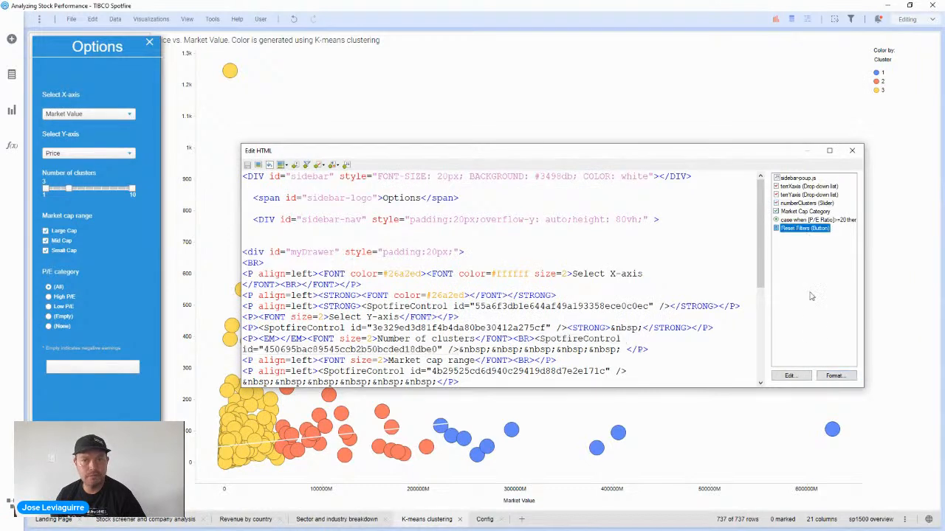
{"action": "left_click", "coordinate": [835, 376]}
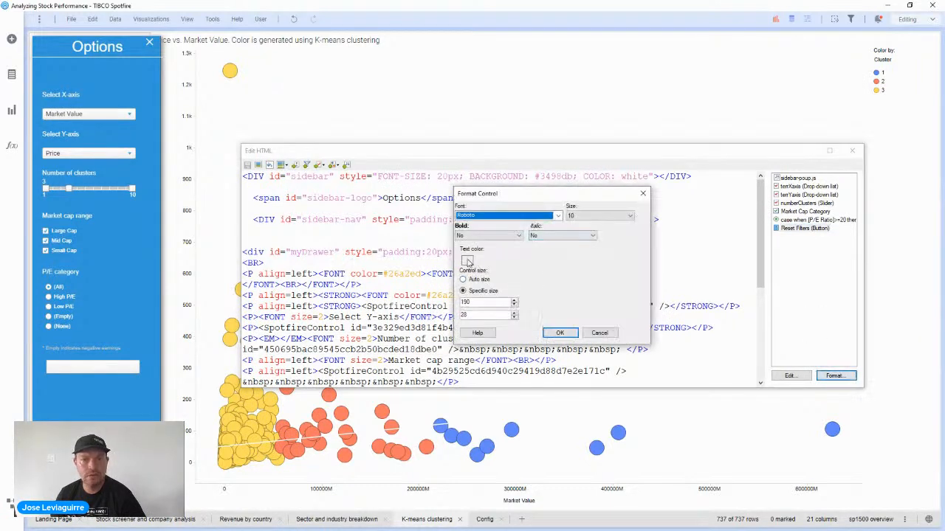
{"action": "left_click", "coordinate": [467, 261]}
{"action": "left_click", "coordinate": [558, 344]}
{"action": "left_click", "coordinate": [559, 333]}
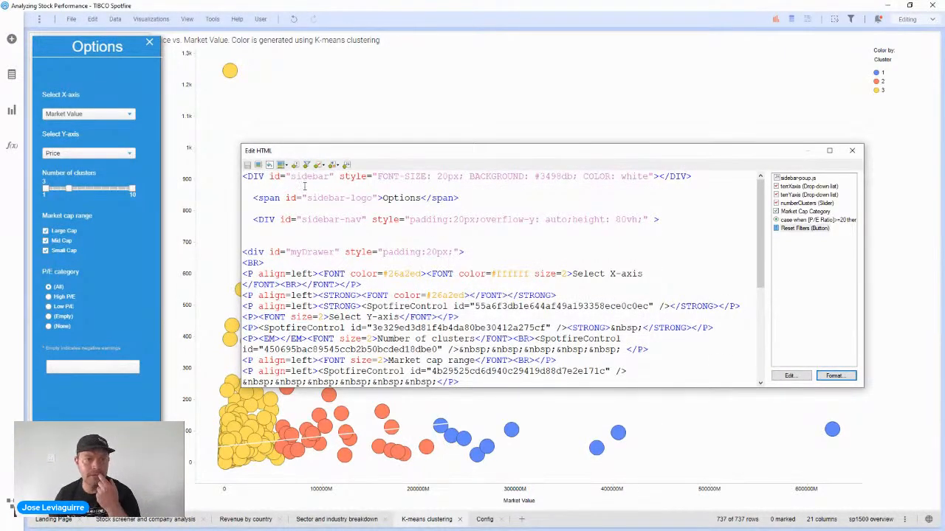
{"action": "left_click", "coordinate": [852, 150]}
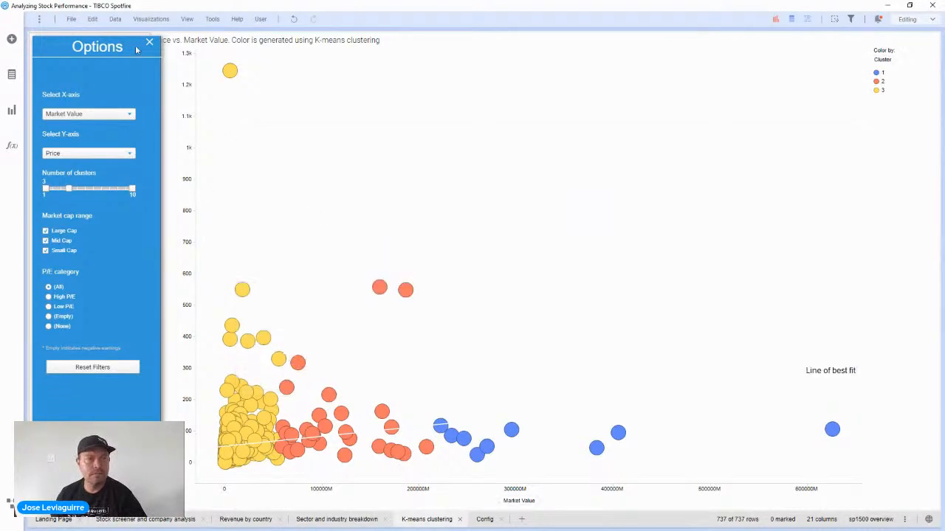
Step: Test closing and reopening the Options sidebar, and narrow the text area beside the scatter plot to the menu icon's width
{"action": "left_click", "coordinate": [149, 42]}
{"action": "left_click", "coordinate": [39, 43]}
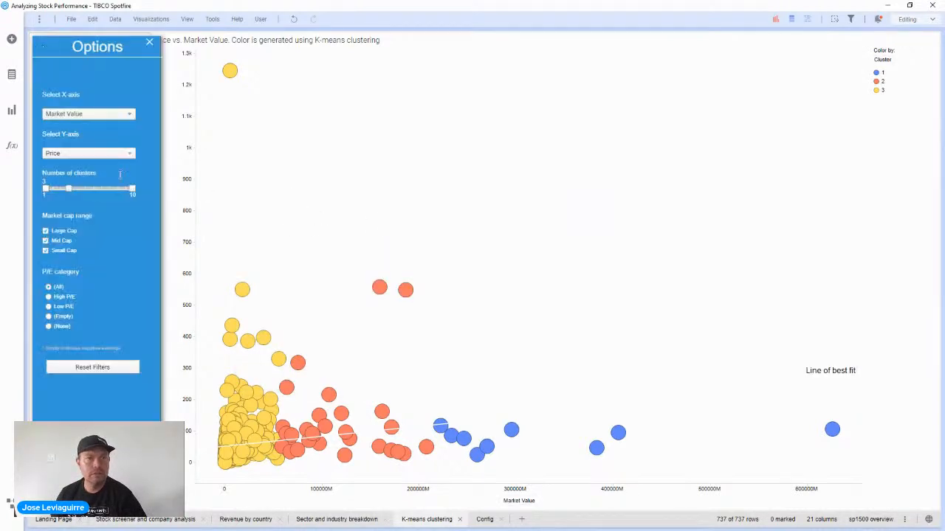
{"action": "left_click", "coordinate": [149, 42]}
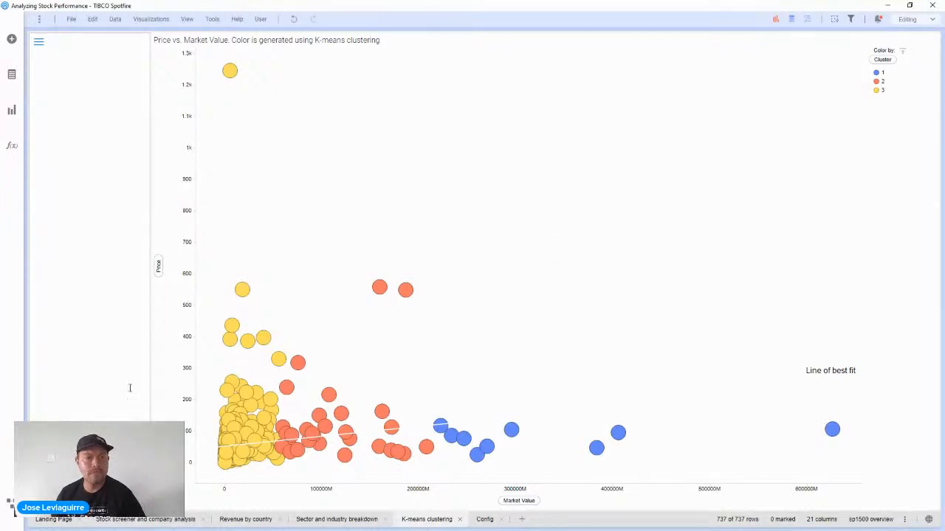
{"action": "left_click_drag", "start_coordinate": [150, 374], "coordinate": [53, 369]}
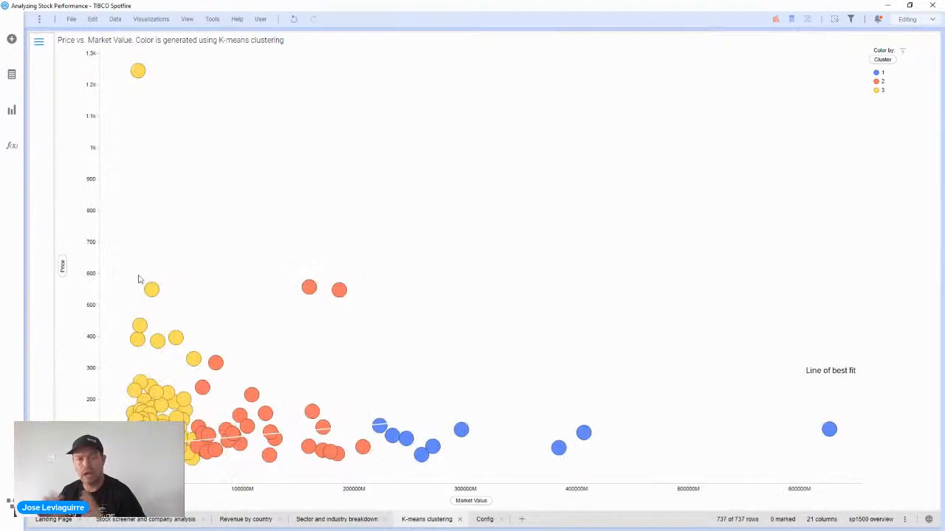
Step: Go to the Revenue by country page and base the custom canvas theme on Light colors
{"action": "left_click", "coordinate": [361, 521]}
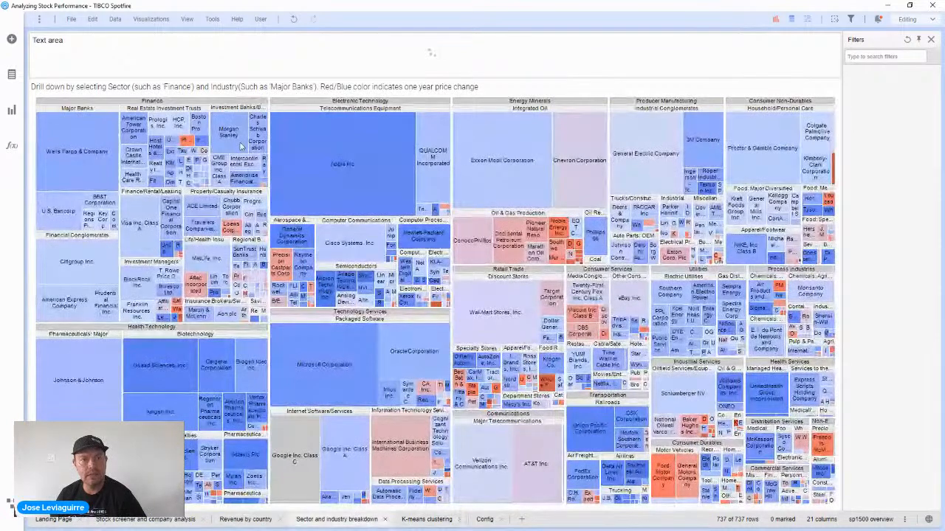
{"action": "left_click", "coordinate": [245, 519]}
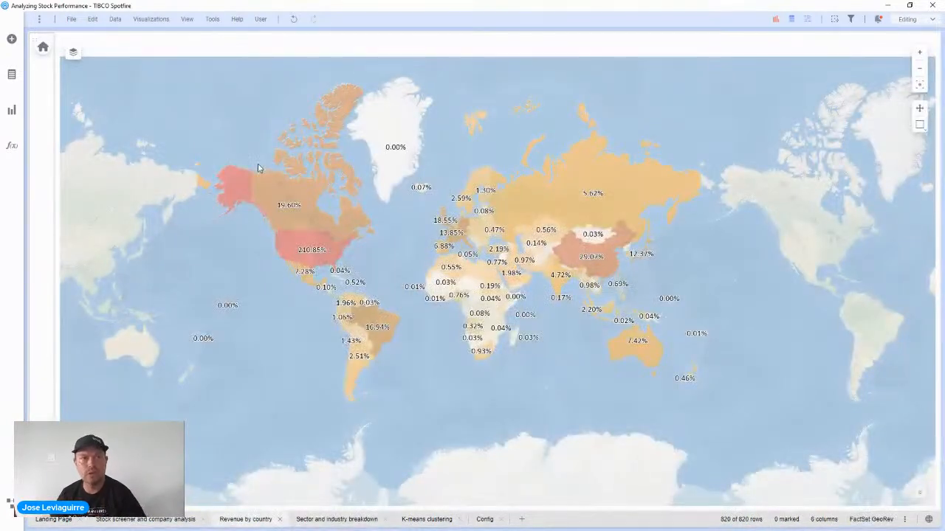
{"action": "left_click", "coordinate": [116, 19]}
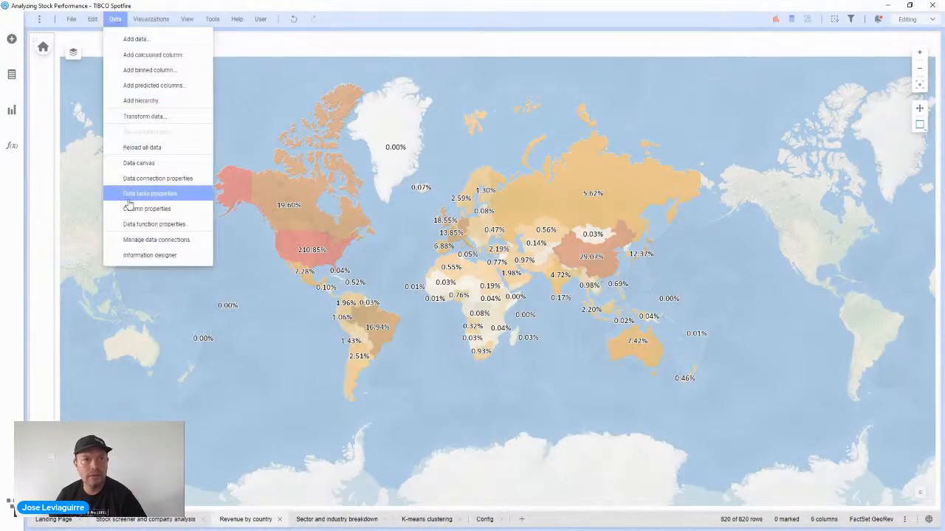
{"action": "left_click", "coordinate": [151, 19]}
{"action": "mouse_move", "coordinate": [165, 151]}
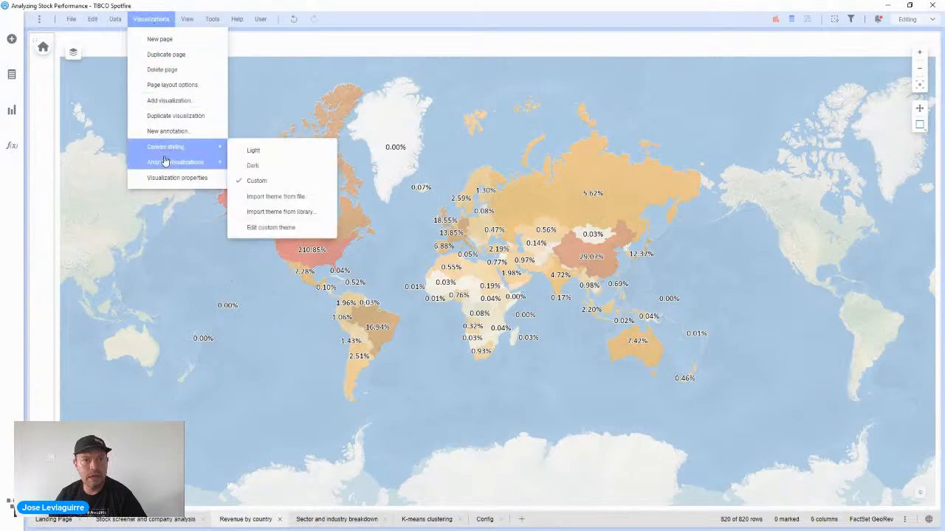
{"action": "left_click", "coordinate": [277, 227]}
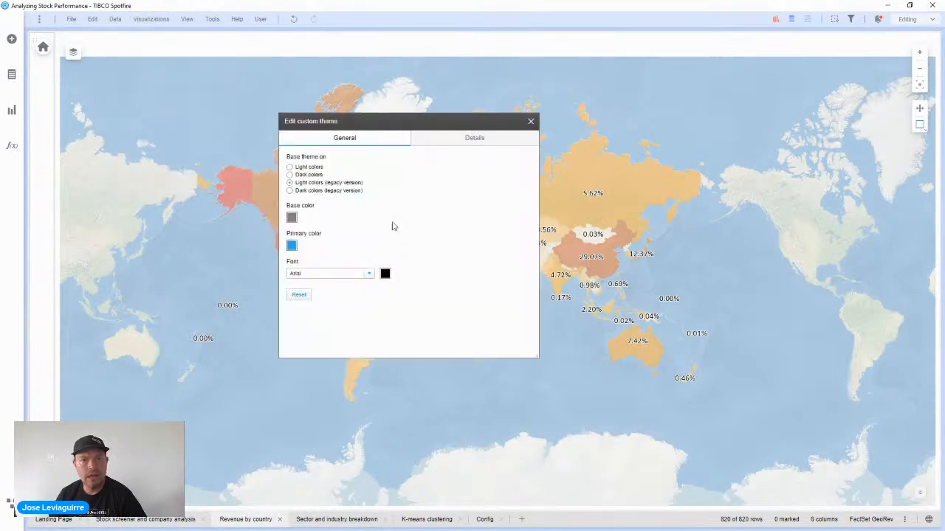
{"action": "left_click", "coordinate": [310, 175]}
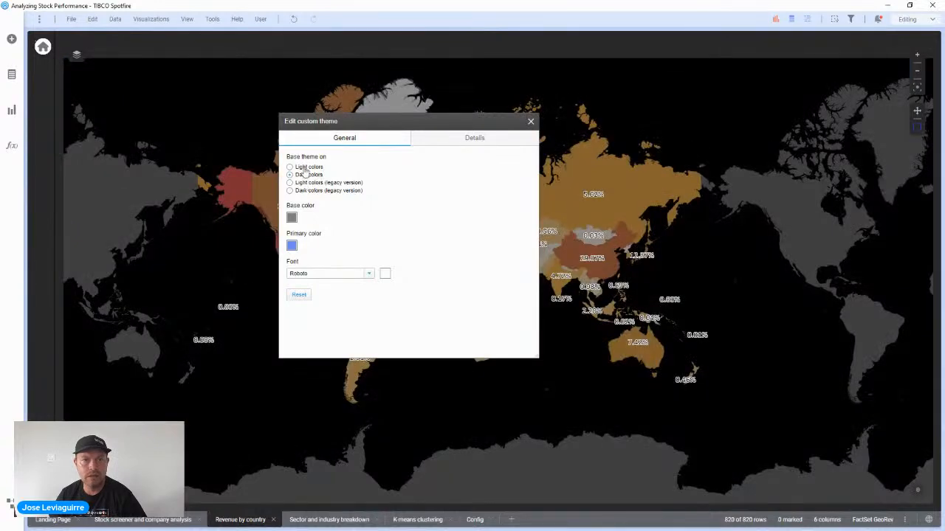
{"action": "left_click", "coordinate": [306, 168]}
Step: Set the custom theme's canvas distance between visualizations to 0
{"action": "left_click", "coordinate": [460, 140]}
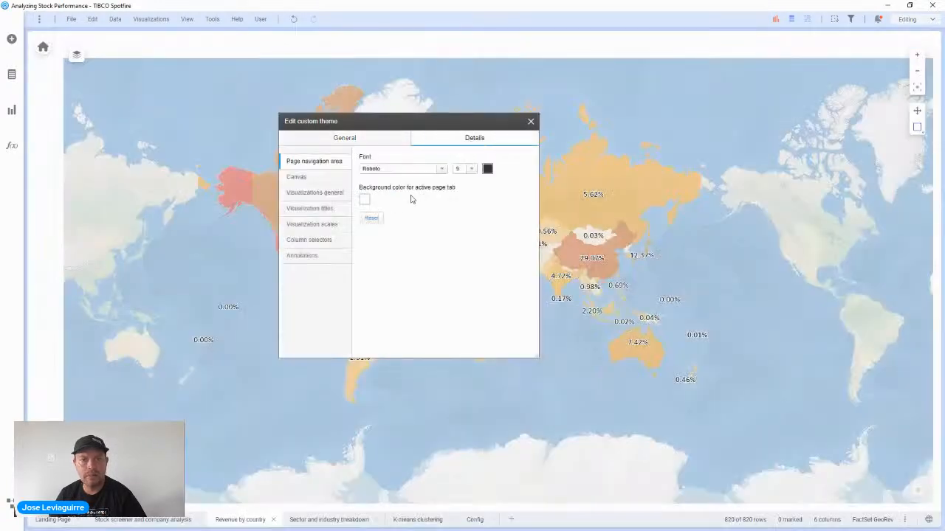
{"action": "left_click", "coordinate": [321, 180]}
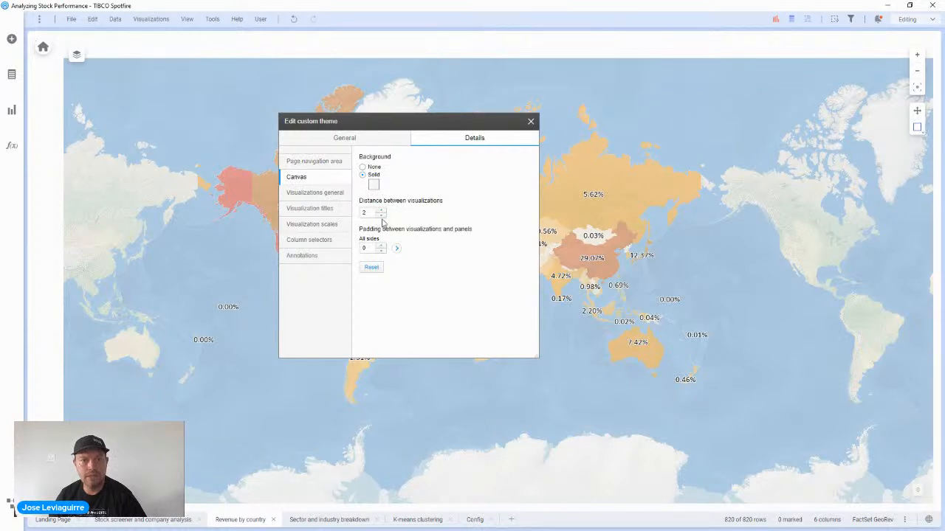
{"action": "left_click_drag", "start_coordinate": [373, 213], "coordinate": [341, 211]}
{"action": "type", "text": "0"}
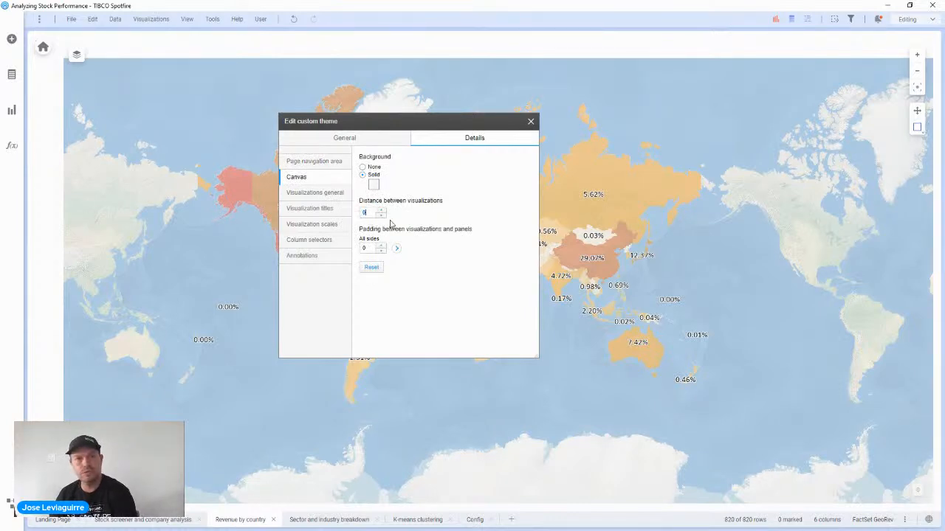
Step: Set the general visualization padding on all sides to 0 and close the custom theme settings
{"action": "left_click", "coordinate": [326, 193]}
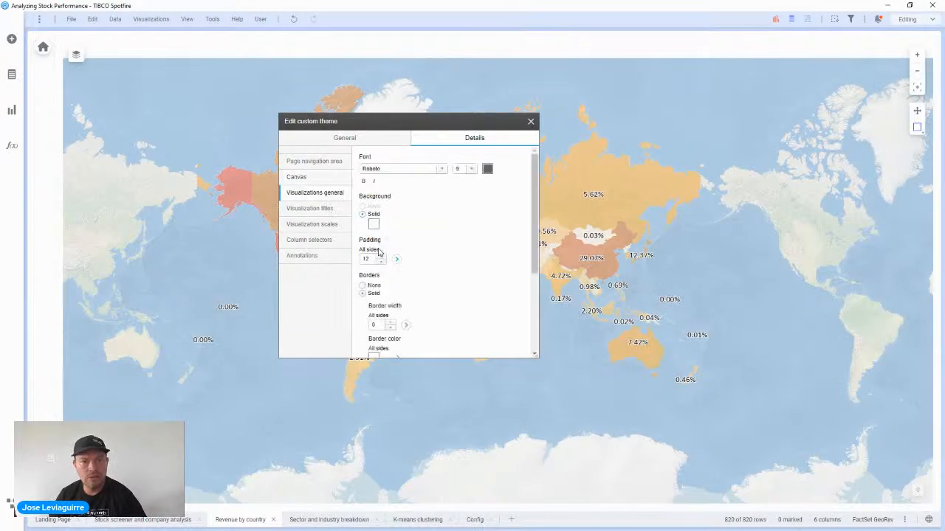
{"action": "left_click_drag", "start_coordinate": [371, 259], "coordinate": [327, 258]}
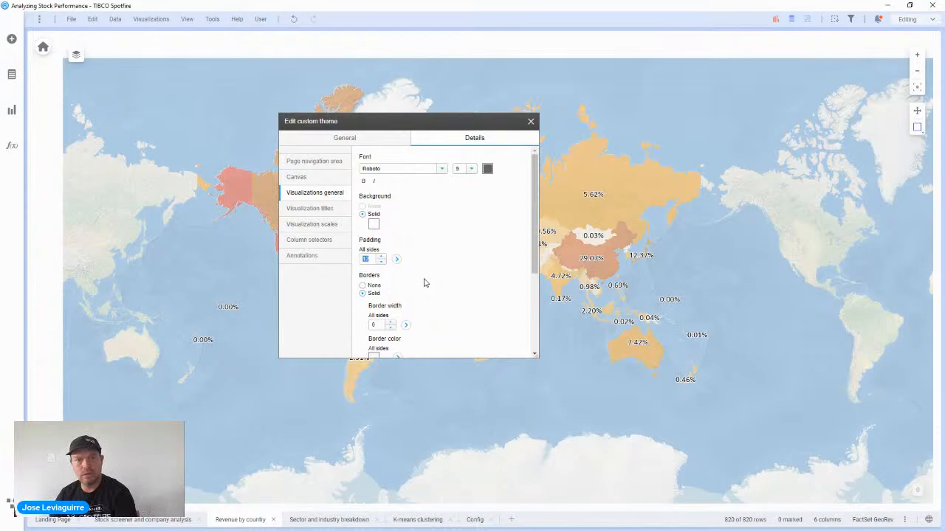
{"action": "key", "text": "BackSpace"}
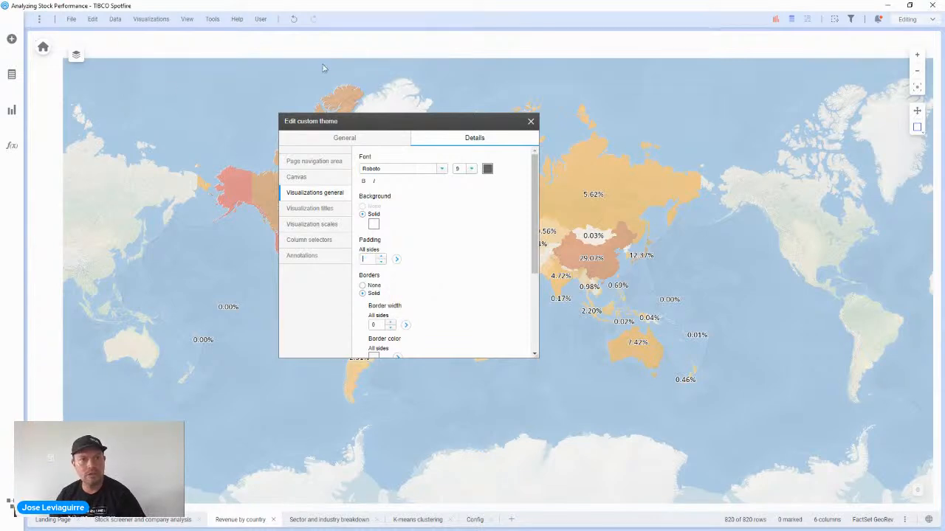
{"action": "type", "text": "0"}
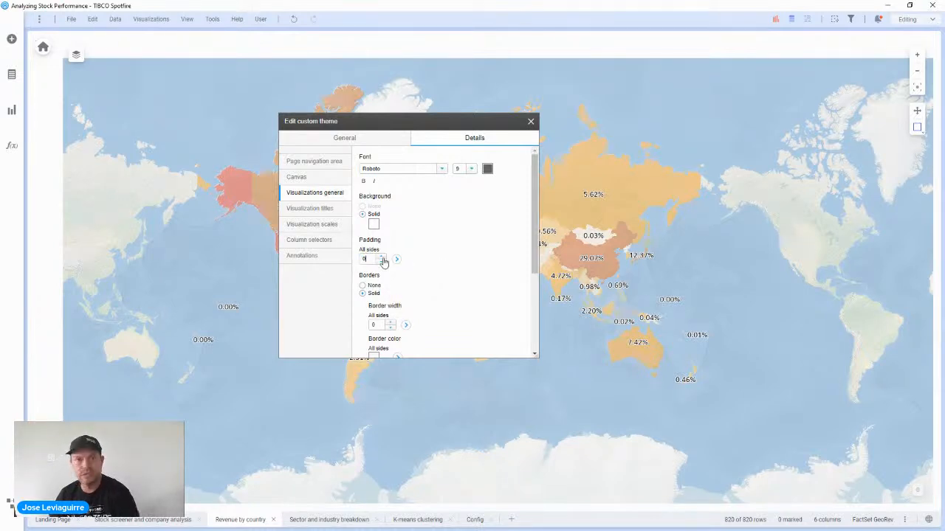
{"action": "left_click", "coordinate": [428, 240]}
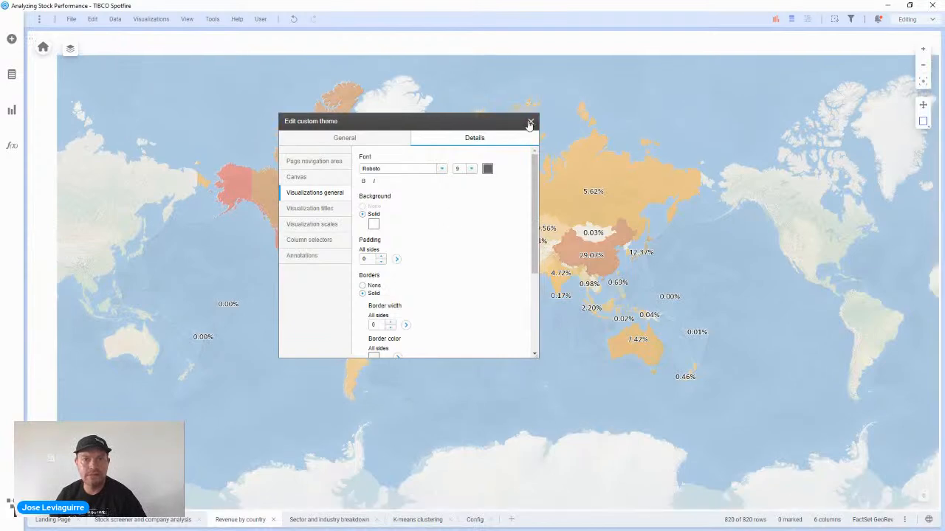
{"action": "left_click", "coordinate": [530, 121]}
Step: Hide the title bar of the Landing Page text area and check the Stock screener and company analysis page
{"action": "left_click", "coordinate": [51, 521]}
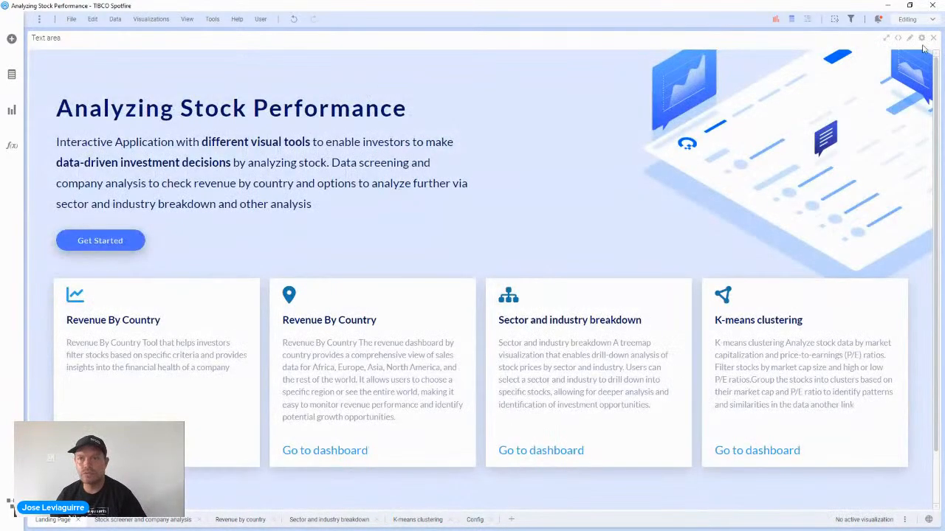
{"action": "left_click", "coordinate": [921, 40]}
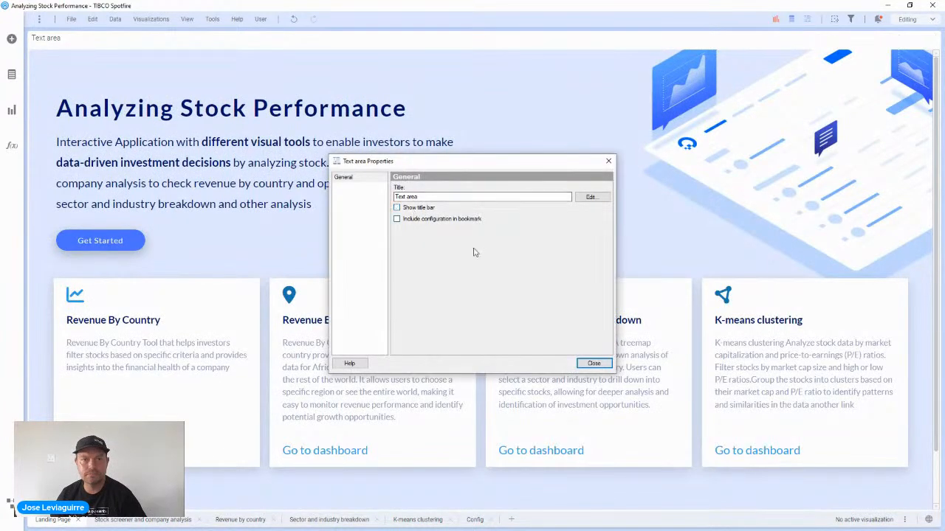
{"action": "left_click", "coordinate": [397, 207]}
{"action": "left_click", "coordinate": [594, 365]}
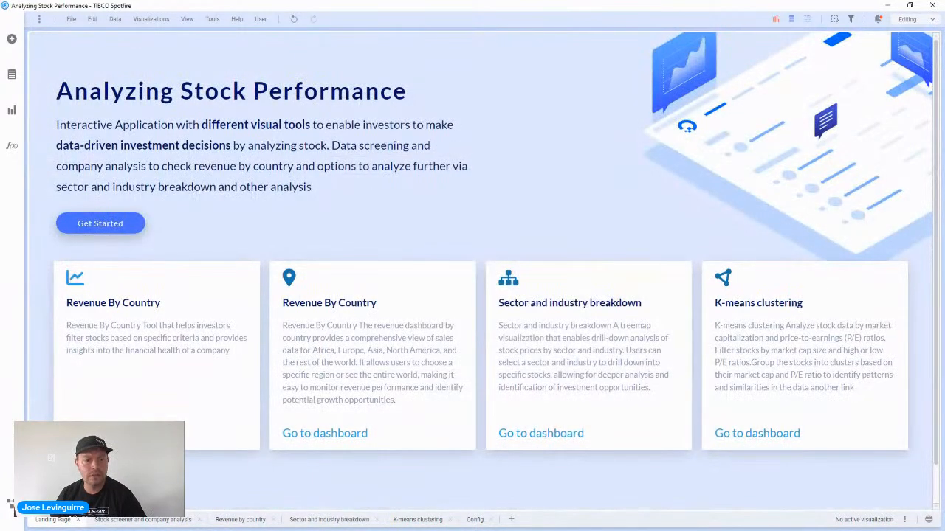
{"action": "left_click", "coordinate": [151, 520]}
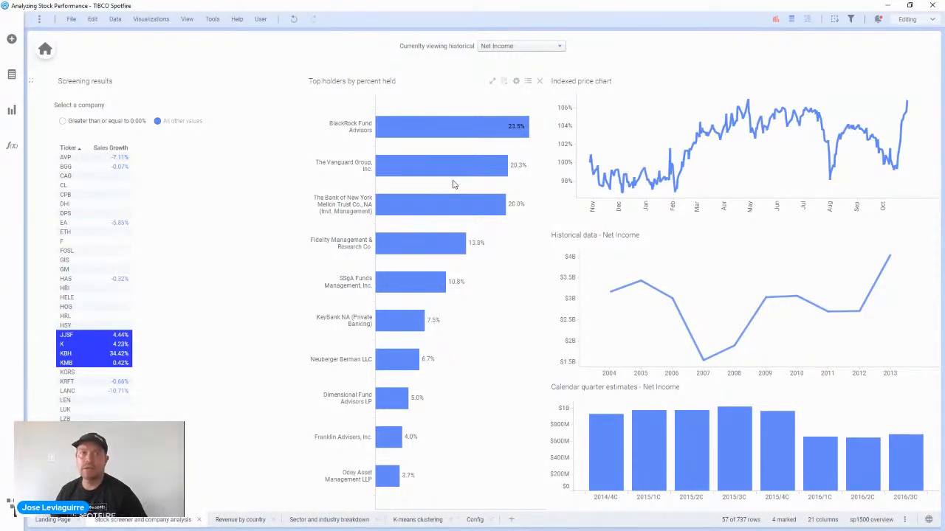
Step: Shrink the Uplift analysis window in two stages and examine how Landing Page 1's header and cards adapt at each width
{"action": "mouse_move", "coordinate": [74, 50]}
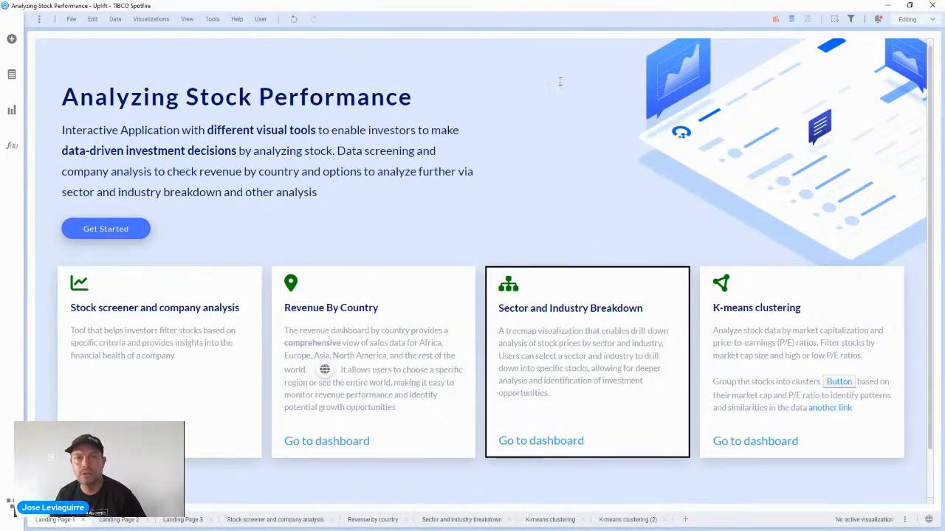
{"action": "left_click_drag", "start_coordinate": [586, 6], "coordinate": [502, 54]}
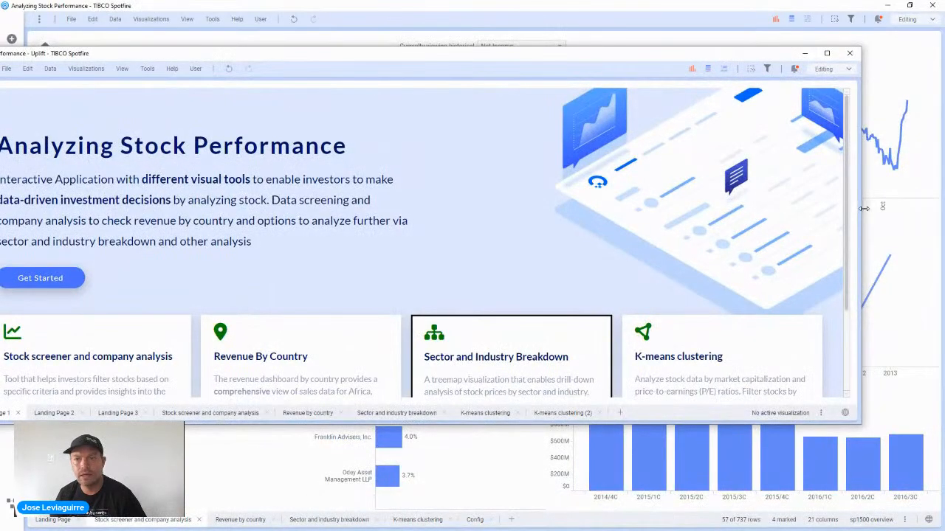
{"action": "left_click_drag", "start_coordinate": [861, 213], "coordinate": [485, 214]}
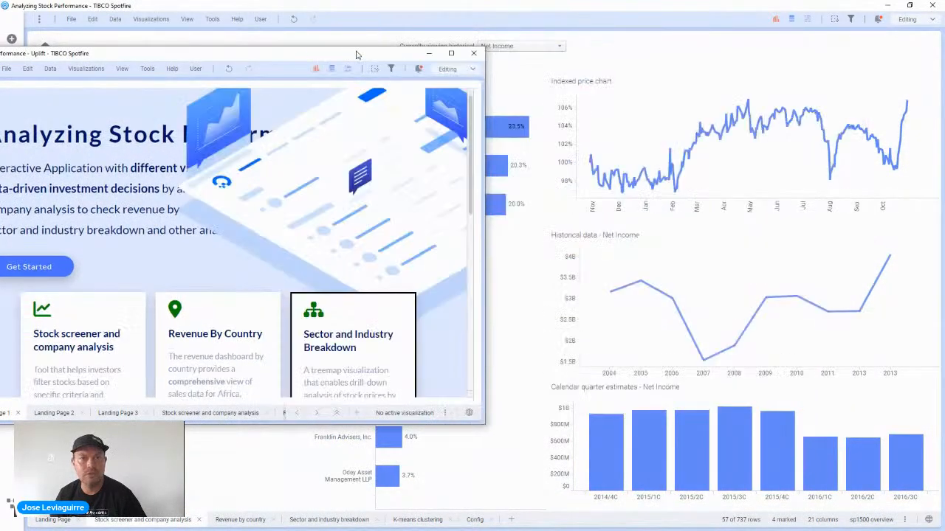
{"action": "left_click_drag", "start_coordinate": [358, 55], "coordinate": [566, 25]}
{"action": "scroll", "coordinate": [679, 174], "scroll_direction": "down", "scroll_amount": 10}
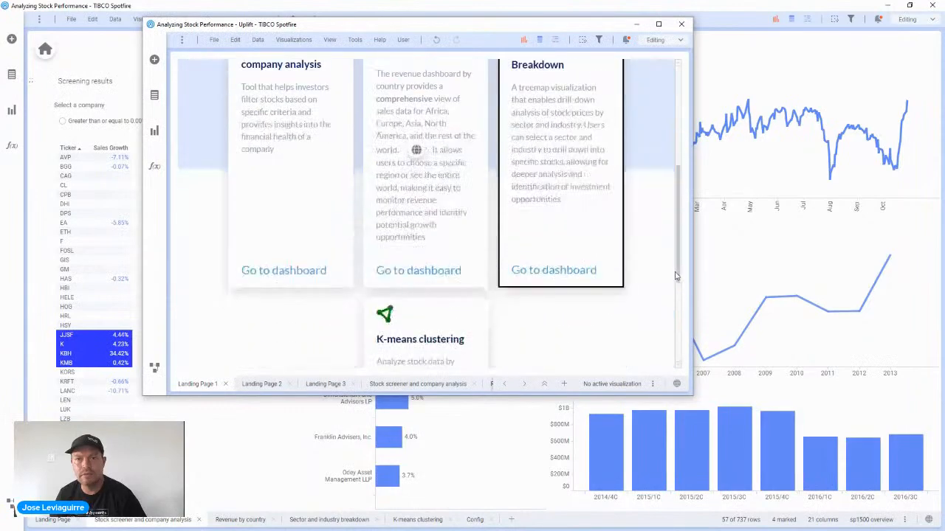
{"action": "scroll", "coordinate": [679, 175], "scroll_direction": "up", "scroll_amount": 10}
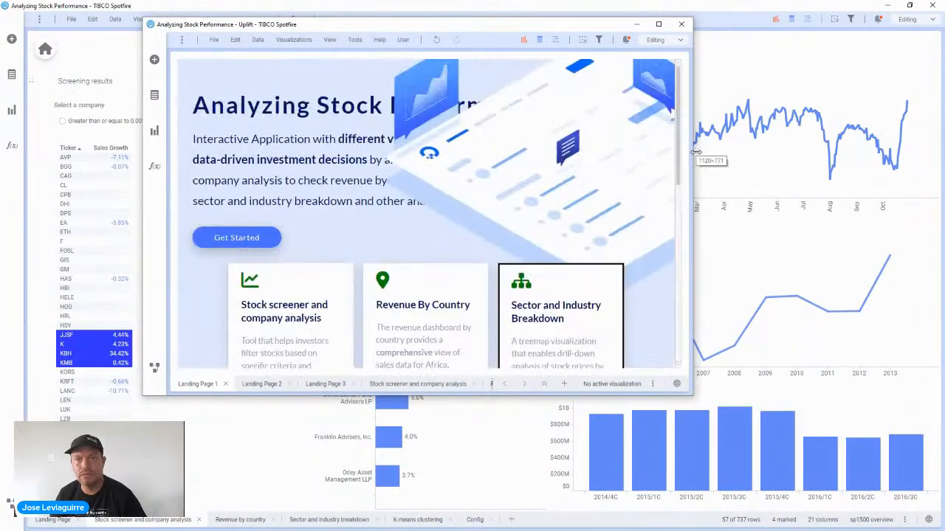
{"action": "left_click_drag", "start_coordinate": [696, 152], "coordinate": [495, 153]}
{"action": "scroll", "coordinate": [483, 140], "scroll_direction": "down", "scroll_amount": 8}
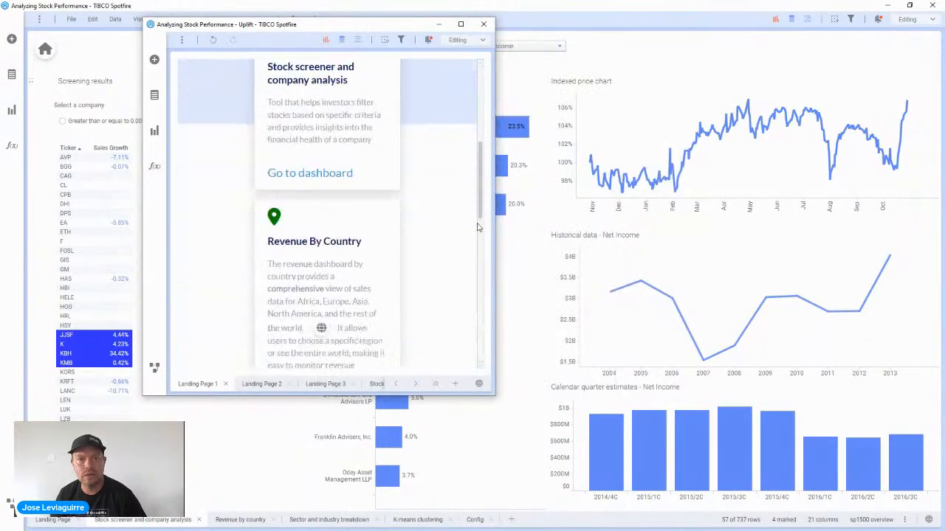
{"action": "scroll", "coordinate": [480, 129], "scroll_direction": "up", "scroll_amount": 8}
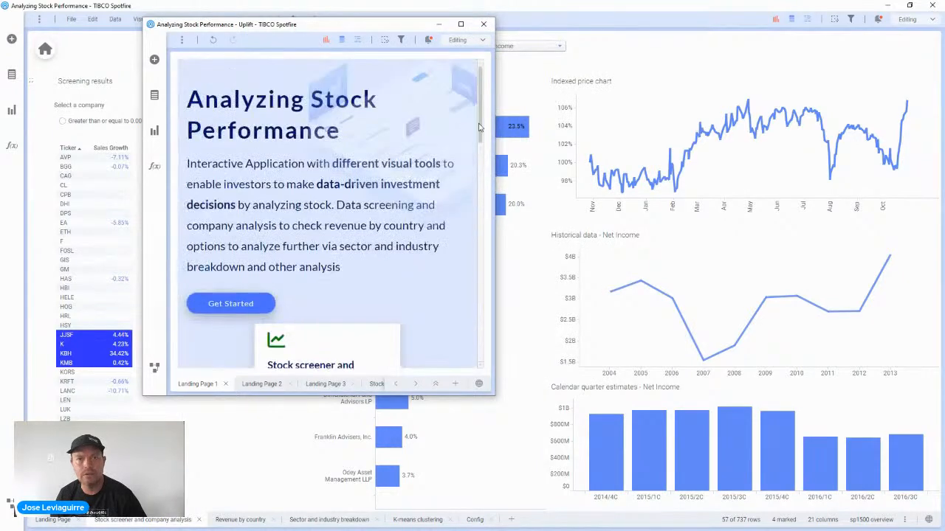
Step: Maximize the Uplift analysis, test Landing Page 1's Asia map link and K-means clustering dashboard link, and return home after each
{"action": "left_click", "coordinate": [460, 23]}
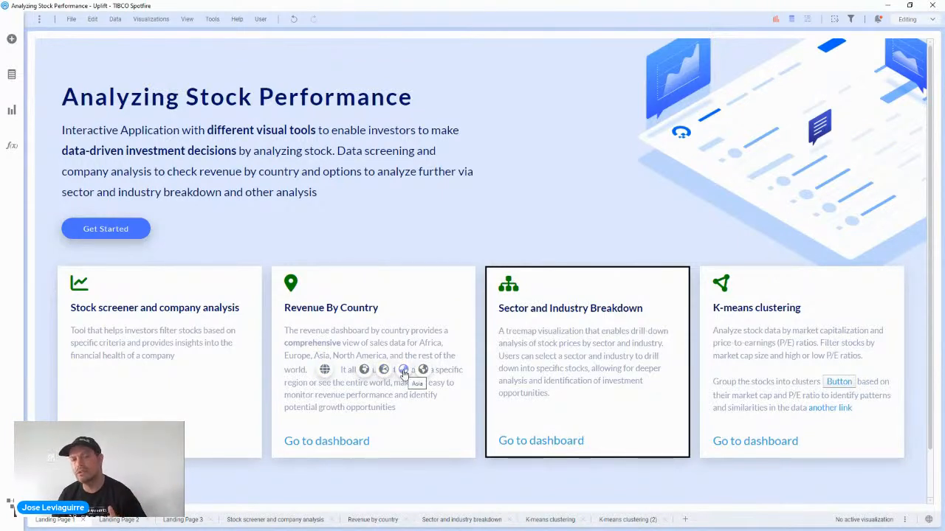
{"action": "left_click", "coordinate": [404, 374]}
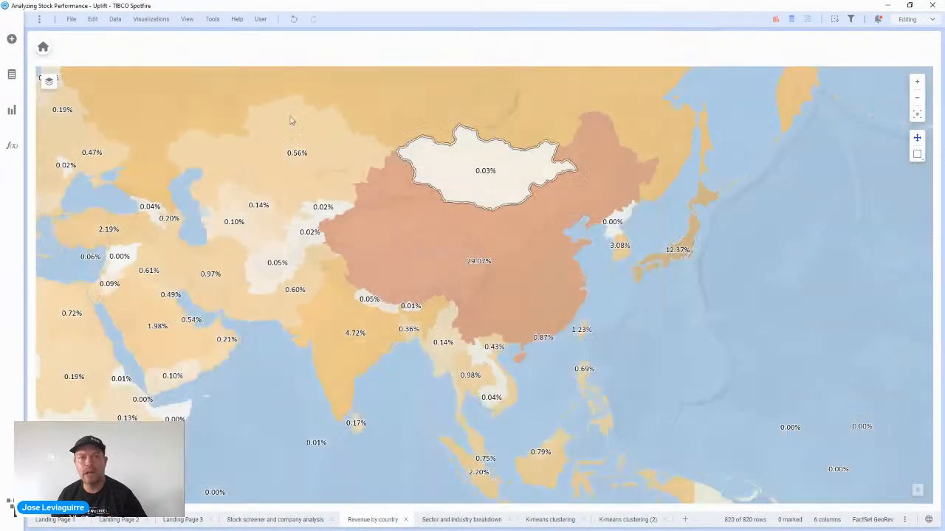
{"action": "left_click", "coordinate": [43, 47]}
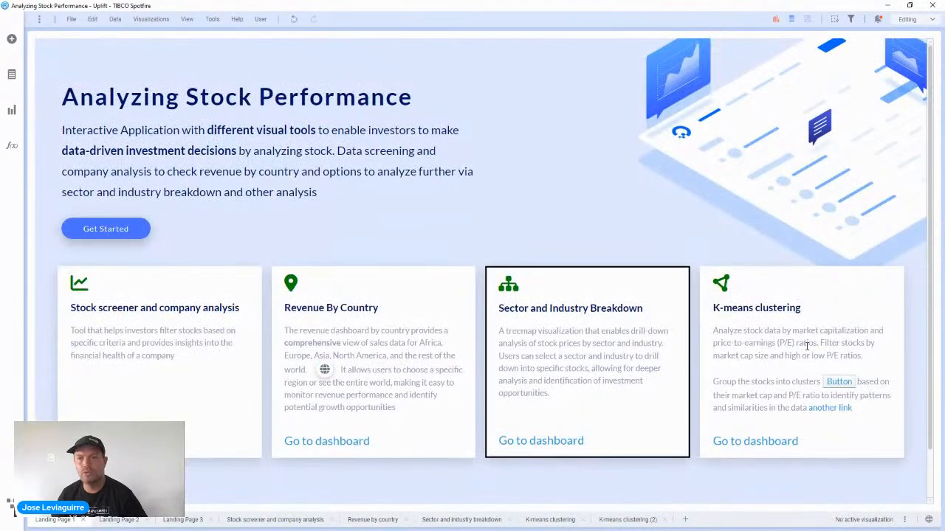
{"action": "left_click", "coordinate": [769, 441]}
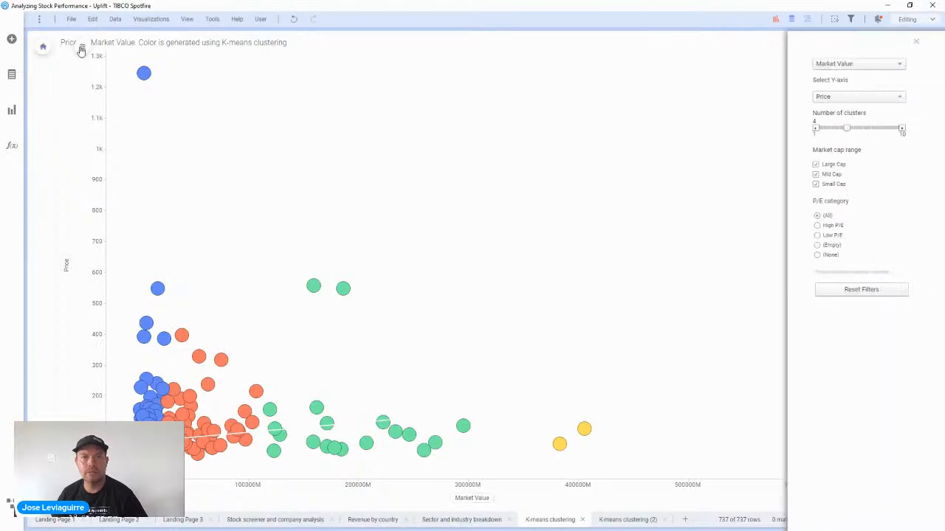
{"action": "left_click", "coordinate": [41, 47]}
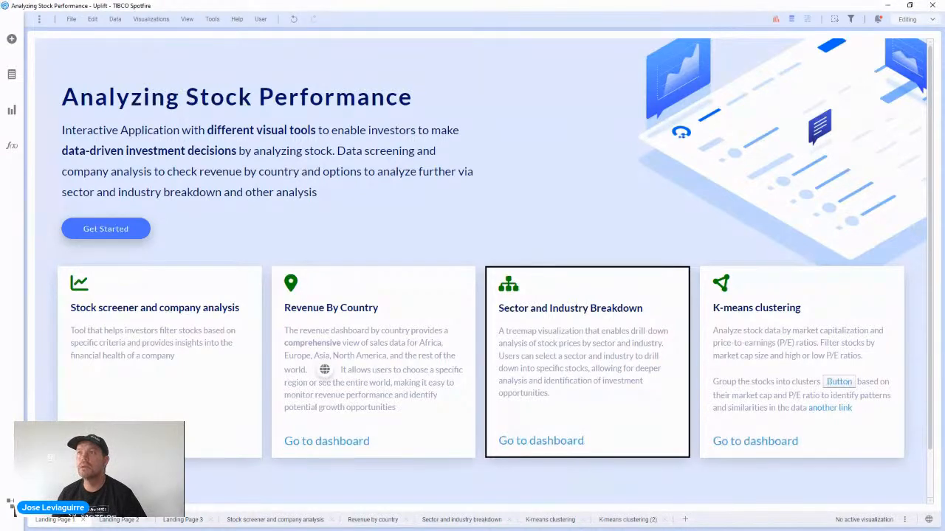
Step: Switch to the browser, search TIBCO Community for "autocomplete javascript tibco" and open the JavaScript Autocomplete for TIBCO Spotfire article
{"action": "key", "text": "alt+Tab"}
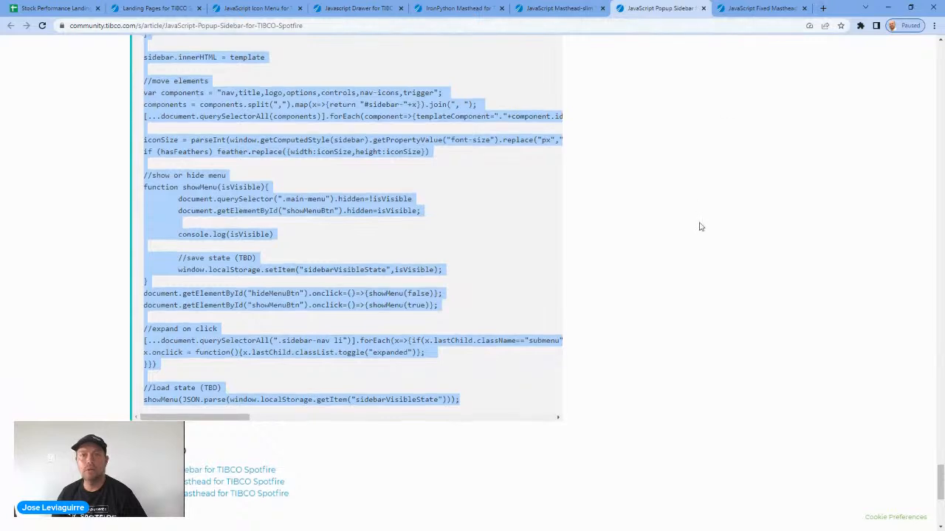
{"action": "scroll", "coordinate": [694, 226], "scroll_direction": "up", "scroll_amount": 1}
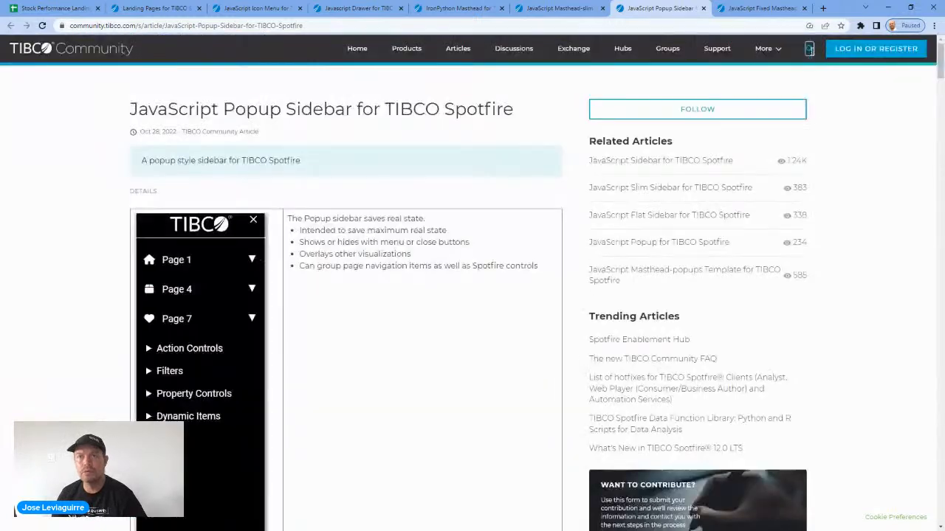
{"action": "left_click", "coordinate": [810, 48]}
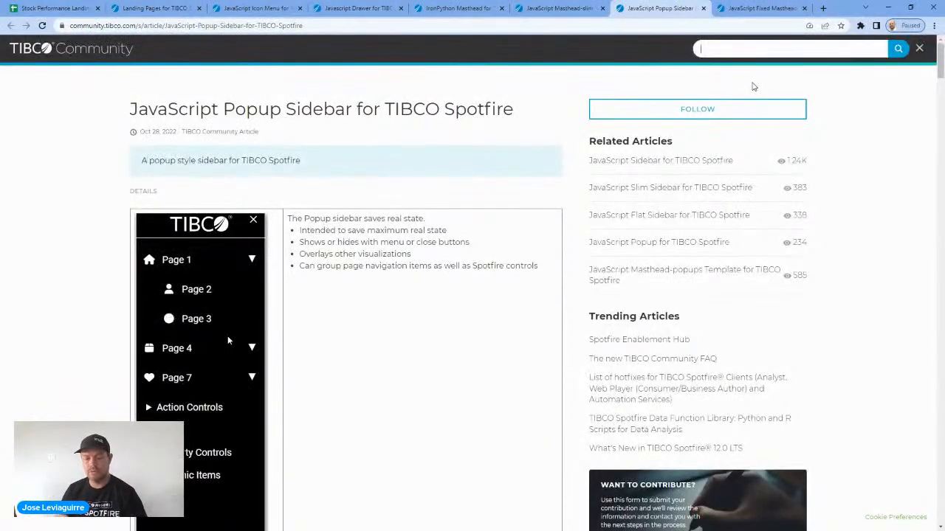
{"action": "type", "text": "autocomplete j"}
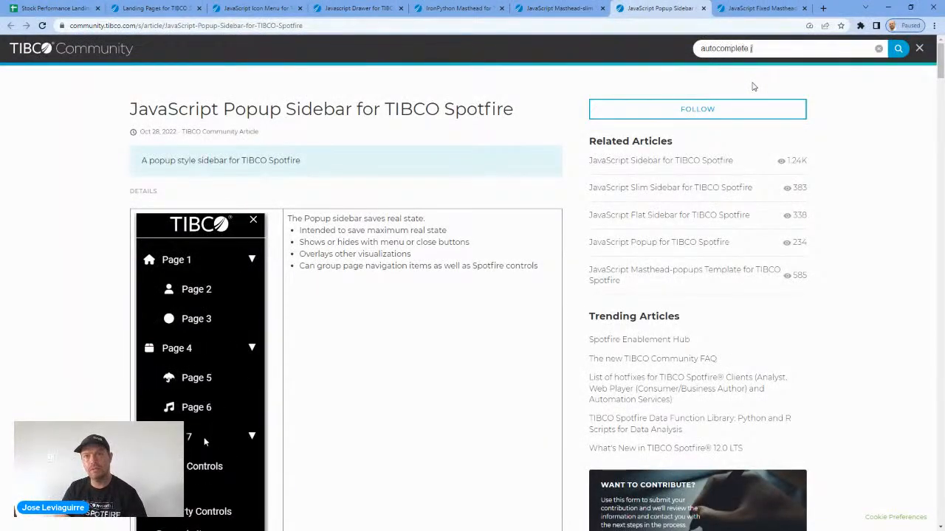
{"action": "type", "text": "avascript tibco"}
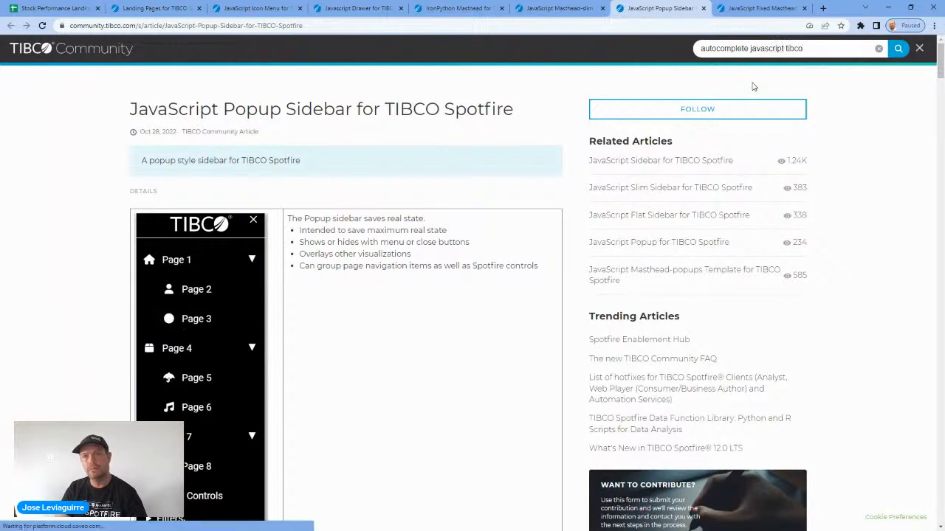
{"action": "key", "text": "Return"}
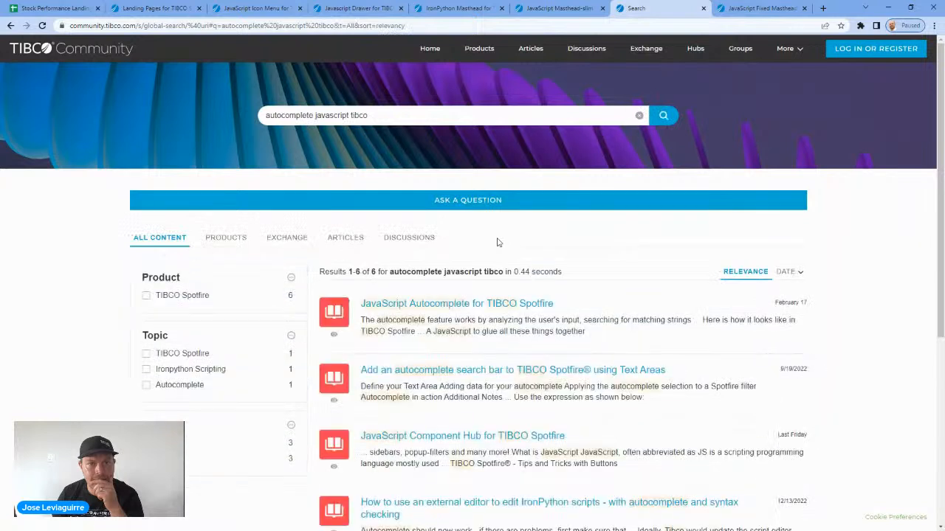
{"action": "left_click", "coordinate": [459, 309]}
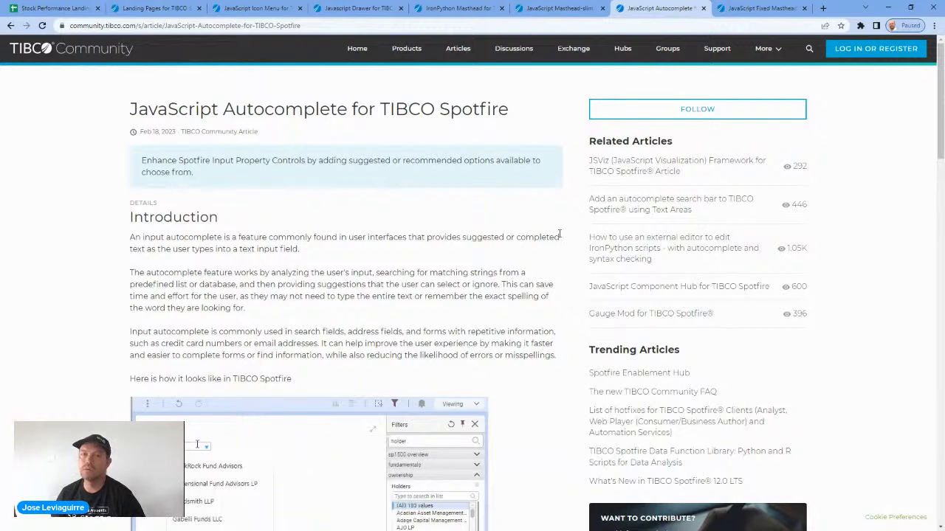
Step: Examine the article's autocomplete demo, requirements and Step 1 calculated column expression that builds option tags from [Holders]
{"action": "scroll", "coordinate": [506, 253], "scroll_direction": "down", "scroll_amount": 4}
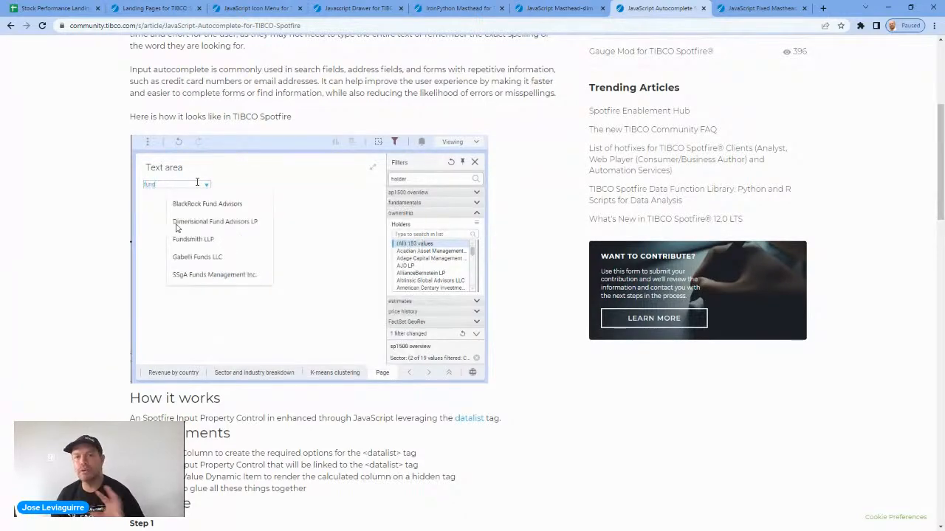
{"action": "scroll", "coordinate": [191, 287], "scroll_direction": "down", "scroll_amount": 5}
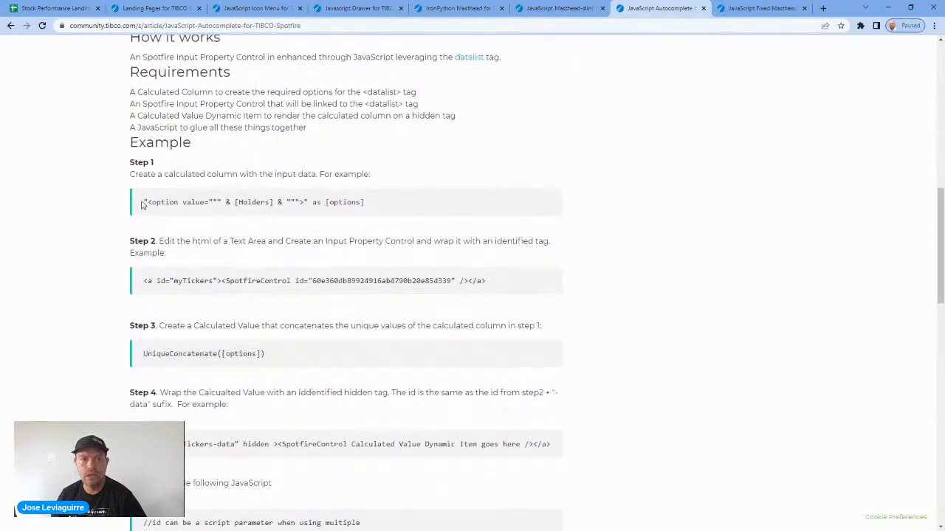
{"action": "left_click_drag", "start_coordinate": [142, 205], "coordinate": [371, 211]}
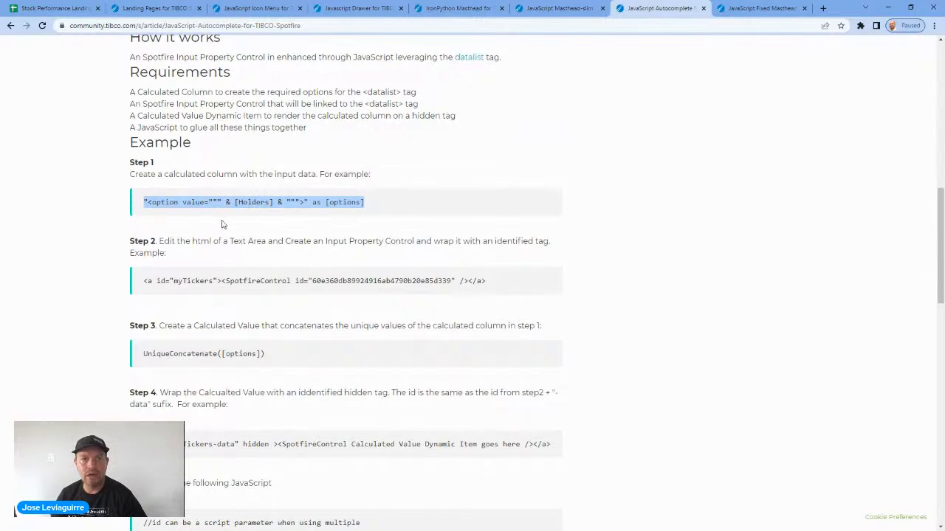
{"action": "scroll", "coordinate": [222, 226], "scroll_direction": "down", "scroll_amount": 1}
{"action": "scroll", "coordinate": [222, 226], "scroll_direction": "down", "scroll_amount": 1}
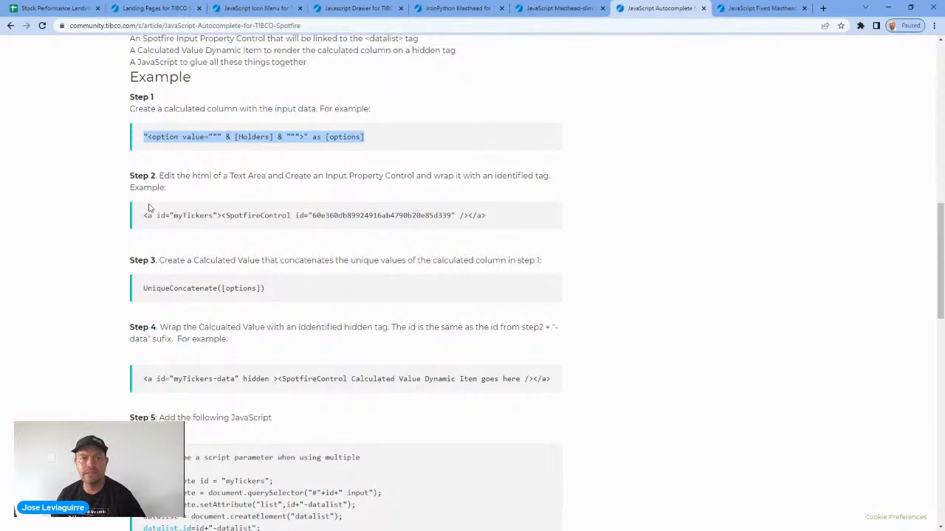
{"action": "left_click", "coordinate": [224, 137]}
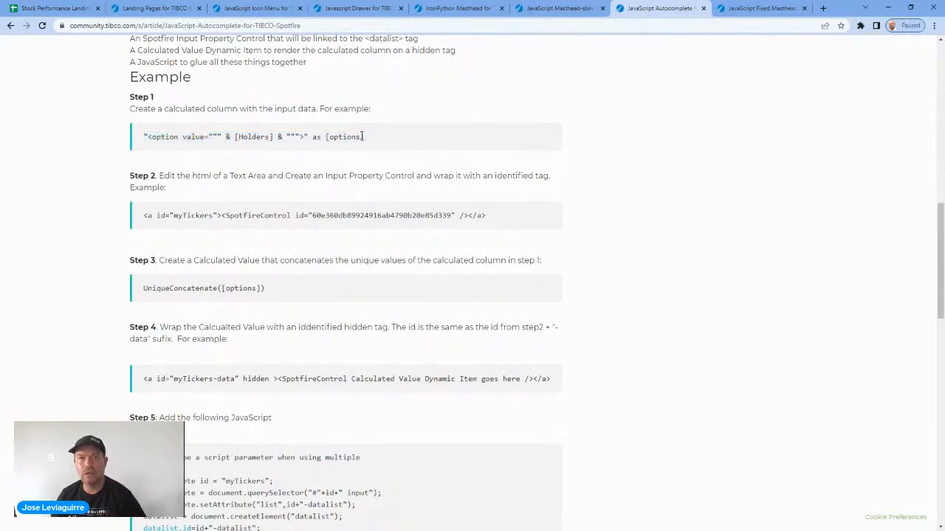
{"action": "left_click_drag", "start_coordinate": [361, 136], "coordinate": [144, 137]}
{"action": "left_click", "coordinate": [236, 137]}
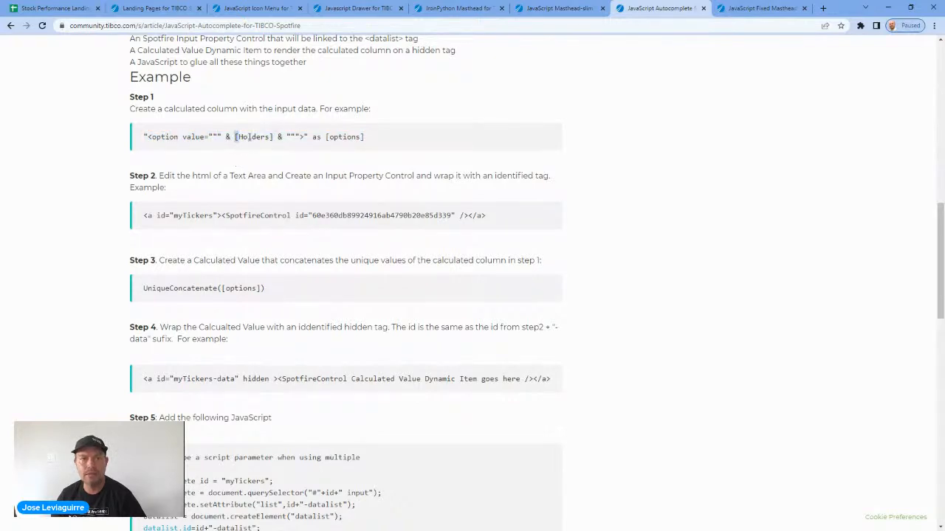
{"action": "double_click", "coordinate": [341, 137]}
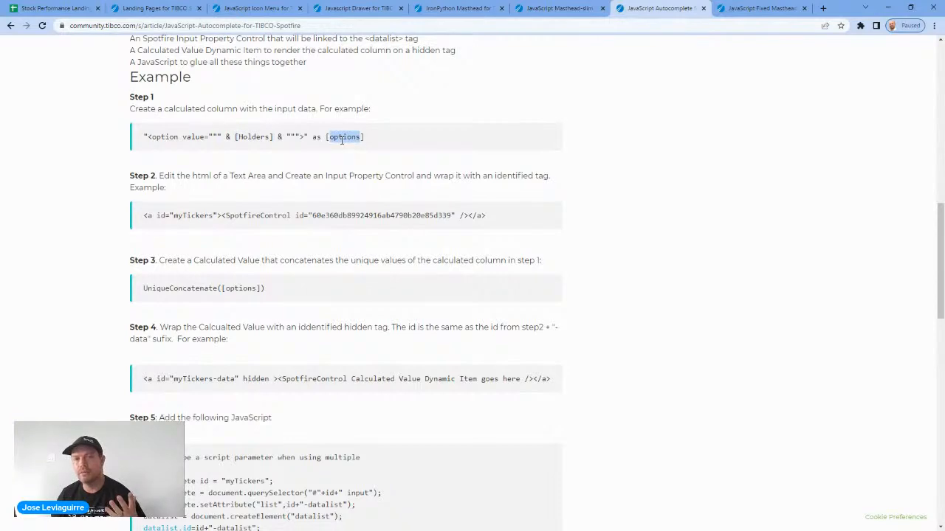
Step: Read Step 2's tag wrapping the input property control and Step 3's UniqueConcatenate([options]) calculated value expression
{"action": "scroll", "coordinate": [244, 273], "scroll_direction": "down", "scroll_amount": 1}
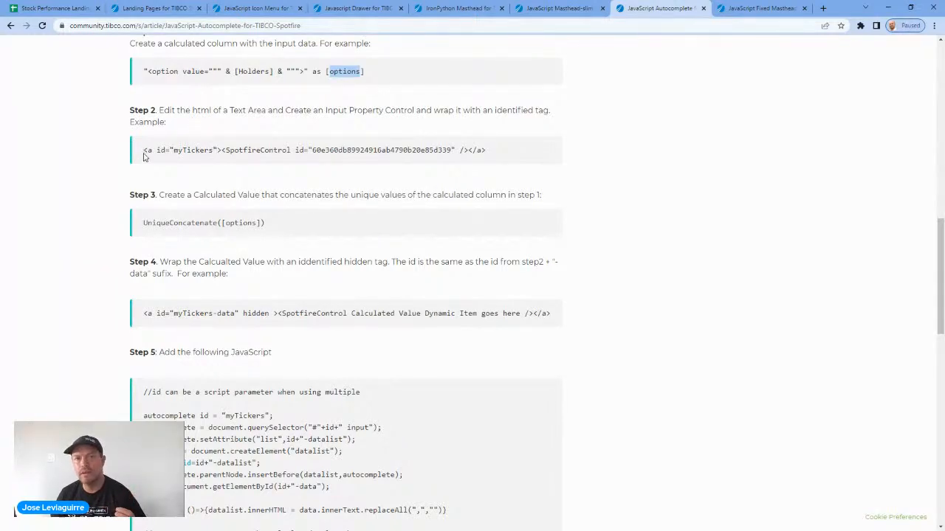
{"action": "left_click_drag", "start_coordinate": [145, 154], "coordinate": [223, 151]}
{"action": "left_click", "coordinate": [463, 152]}
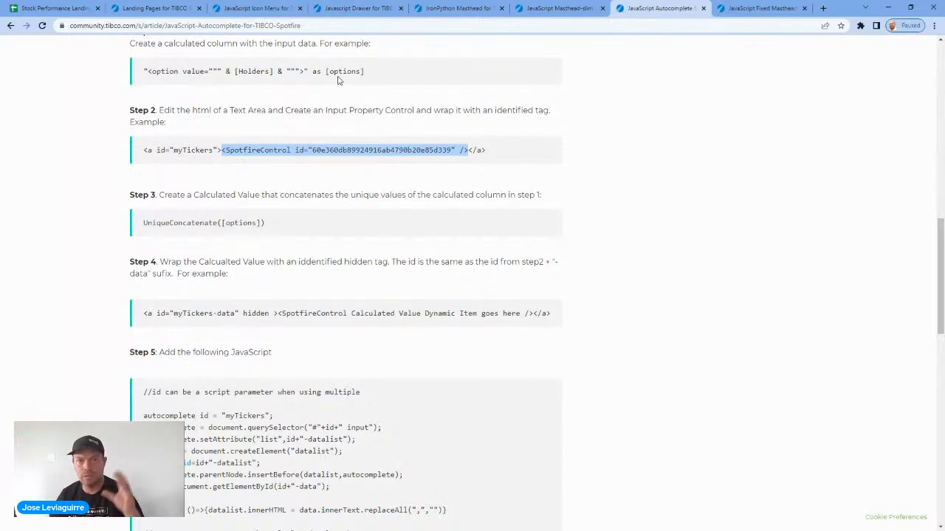
{"action": "scroll", "coordinate": [356, 197], "scroll_direction": "down", "scroll_amount": 1}
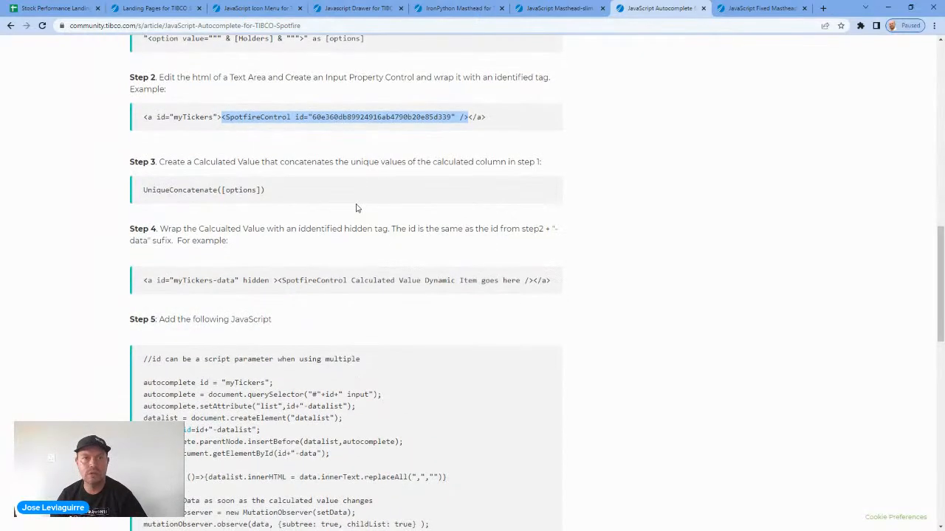
{"action": "scroll", "coordinate": [356, 208], "scroll_direction": "down", "scroll_amount": 2}
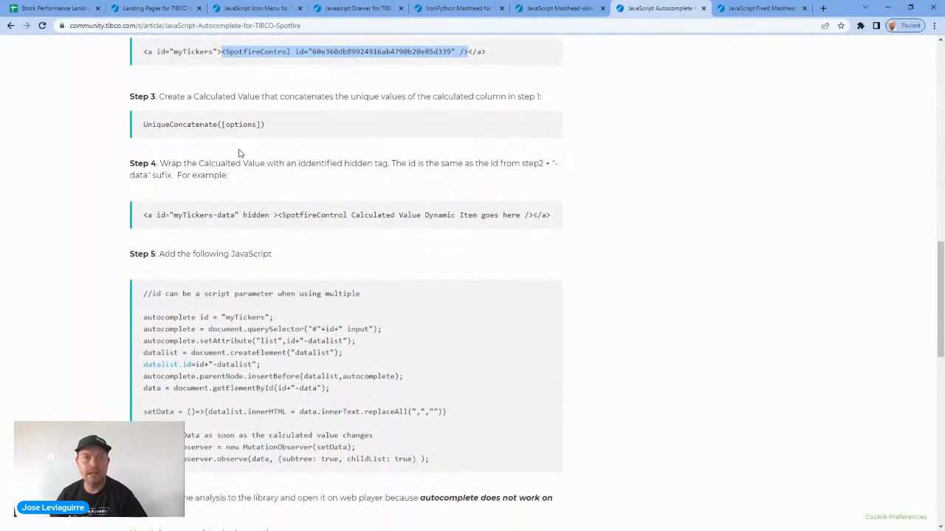
{"action": "triple_click", "coordinate": [211, 124]}
{"action": "scroll", "coordinate": [221, 177], "scroll_direction": "down", "scroll_amount": 2}
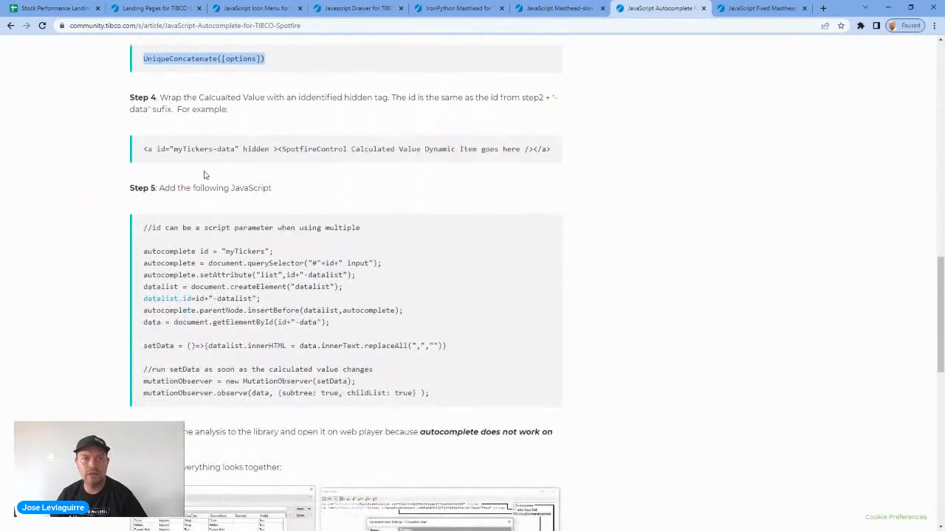
Step: Examine Step 4's hidden myTickers-data tag, Step 5's JavaScript and Step 6's setup screenshots, and return to the article's beginning
{"action": "triple_click", "coordinate": [247, 149]}
{"action": "double_click", "coordinate": [256, 149]}
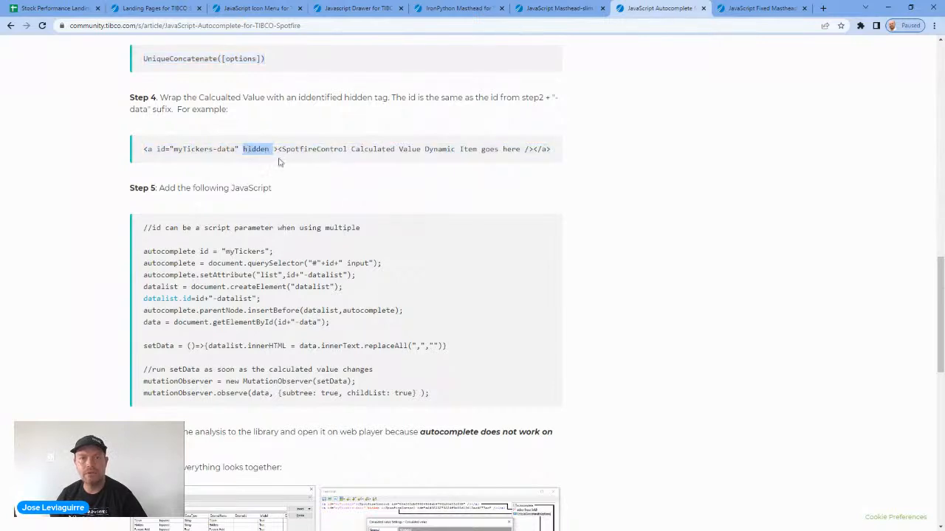
{"action": "left_click_drag", "start_coordinate": [279, 150], "coordinate": [533, 147]}
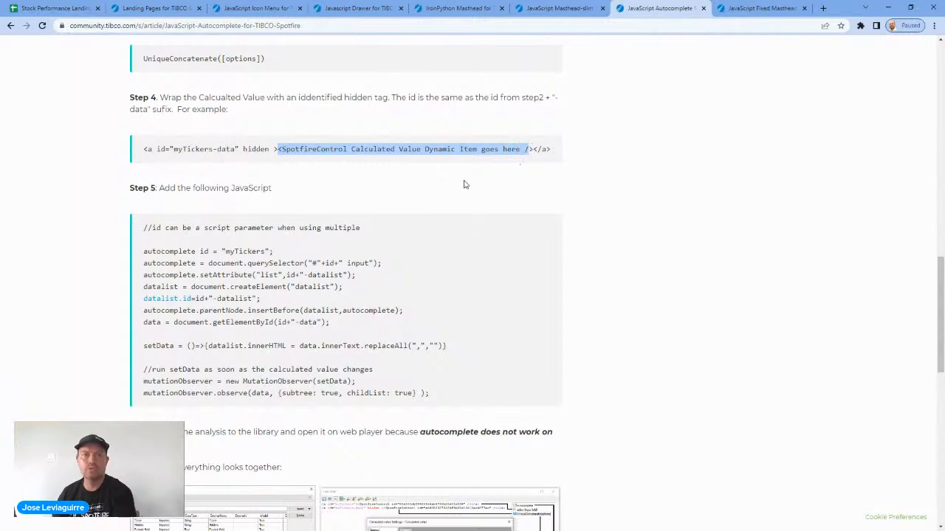
{"action": "scroll", "coordinate": [393, 203], "scroll_direction": "down", "scroll_amount": 1}
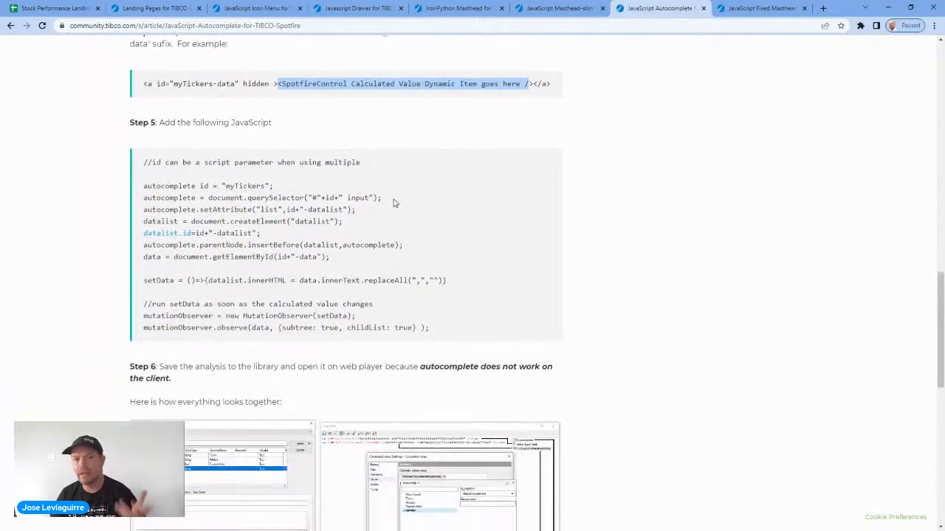
{"action": "scroll", "coordinate": [394, 203], "scroll_direction": "down", "scroll_amount": 2}
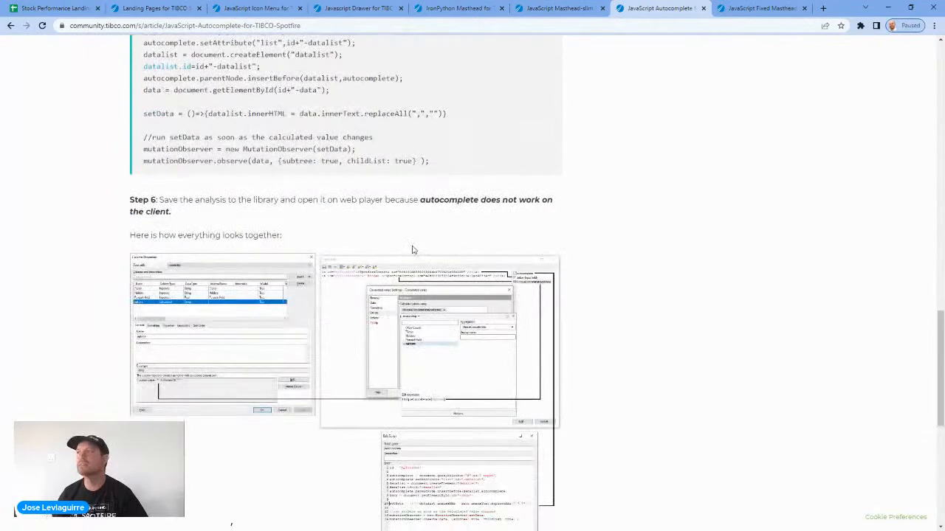
{"action": "key", "text": "Home"}
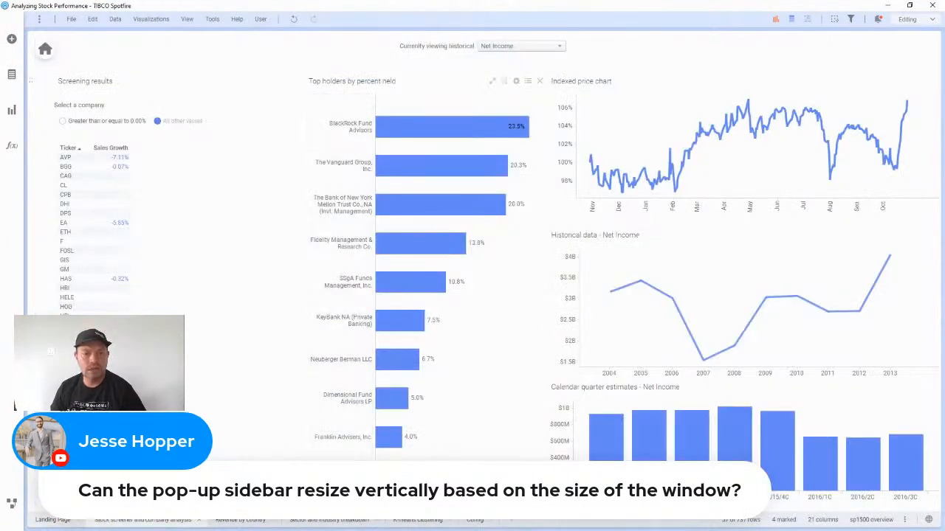
Step: Switch to Spotfire, show the K-means clustering page's popup sidebar, and restore the window to a smaller size to check its vertical resizing
{"action": "left_click", "coordinate": [418, 520]}
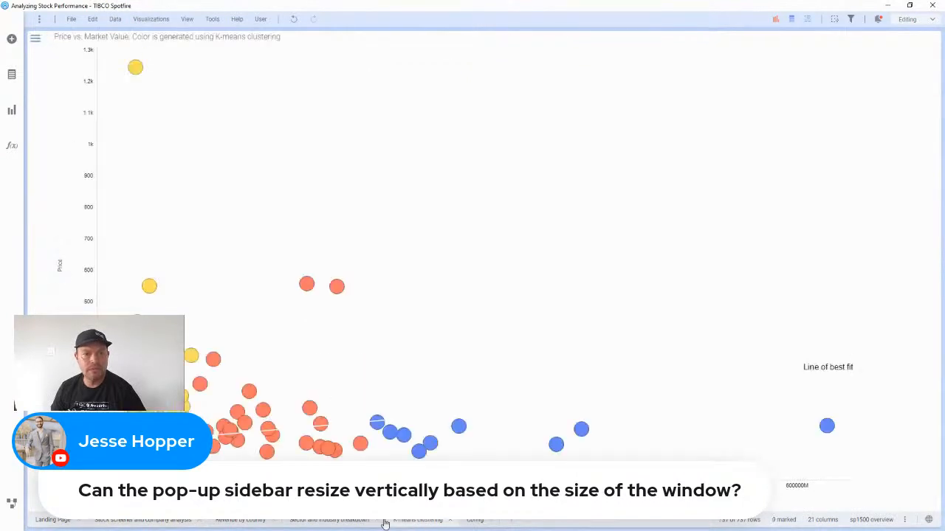
{"action": "left_click", "coordinate": [34, 41]}
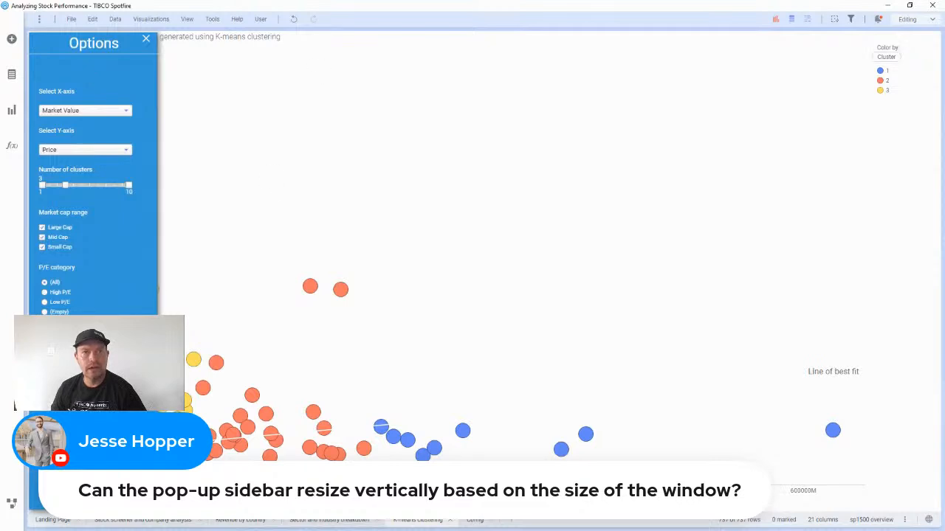
{"action": "left_click_drag", "start_coordinate": [337, 11], "coordinate": [424, 108]}
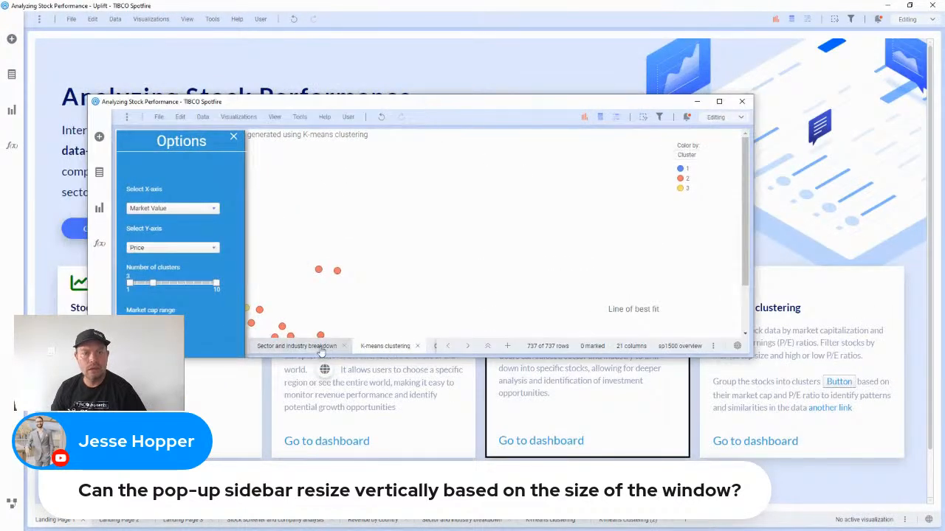
{"action": "left_click", "coordinate": [321, 349]}
{"action": "left_click", "coordinate": [380, 346]}
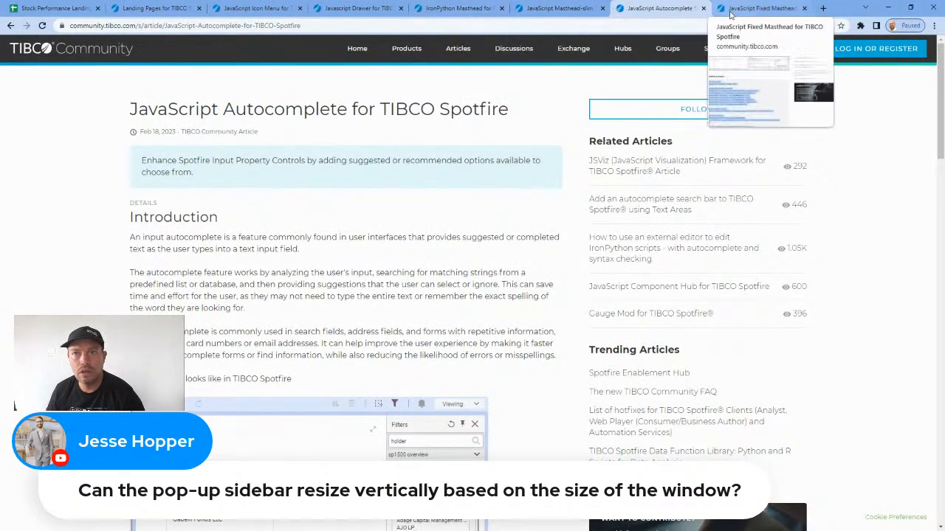
Step: Look through the open TIBCO Community articles, including Masthead-slim, Drawer and Icon Menu, for the popup sidebar template
{"action": "left_click", "coordinate": [587, 9]}
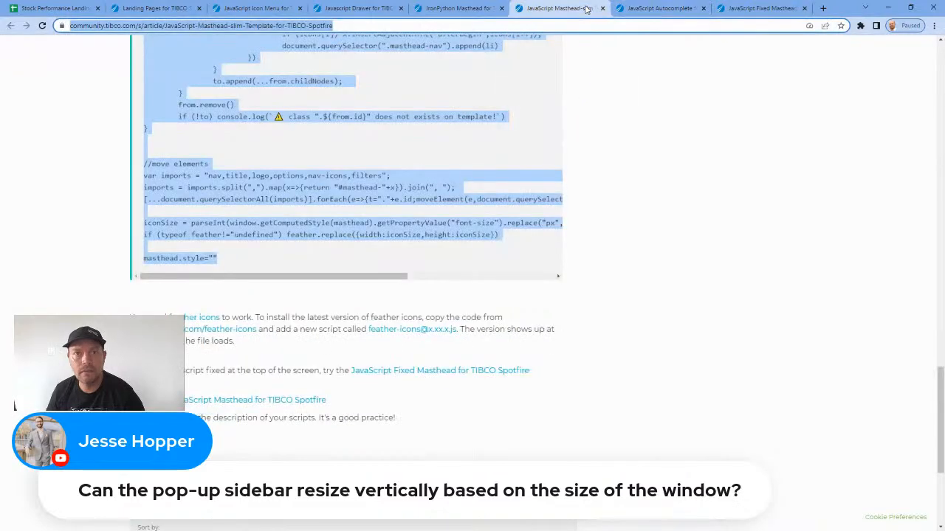
{"action": "scroll", "coordinate": [439, 243], "scroll_direction": "up", "scroll_amount": 8}
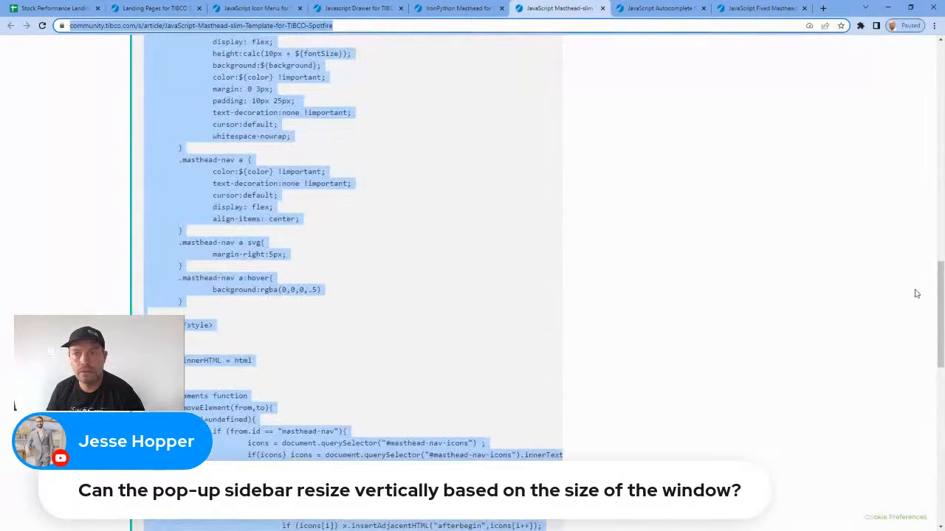
{"action": "key", "text": "Return"}
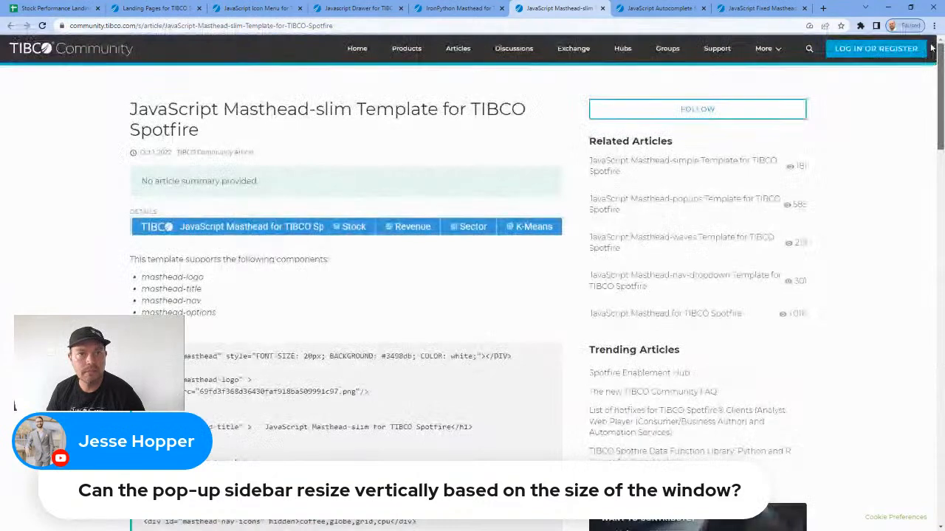
{"action": "left_click_drag", "start_coordinate": [931, 48], "coordinate": [935, 257]}
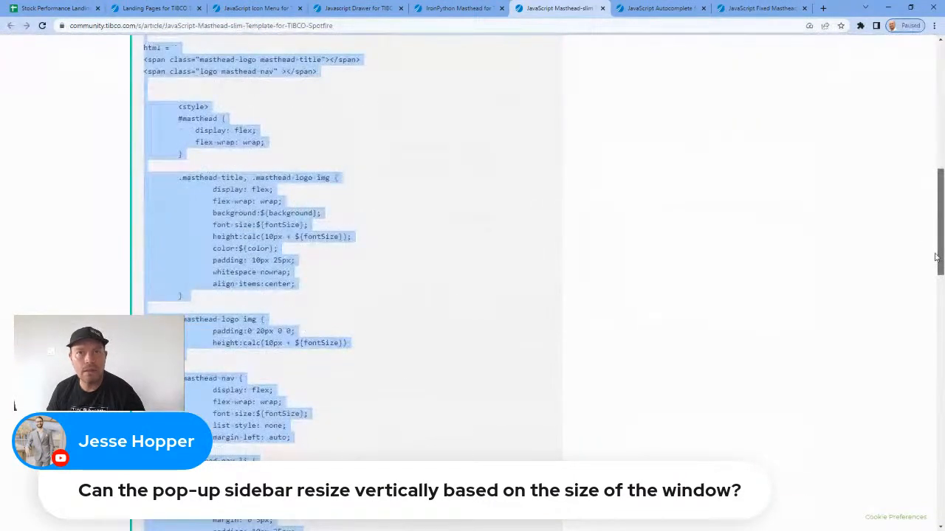
{"action": "left_click", "coordinate": [458, 8]}
{"action": "left_click", "coordinate": [355, 8]}
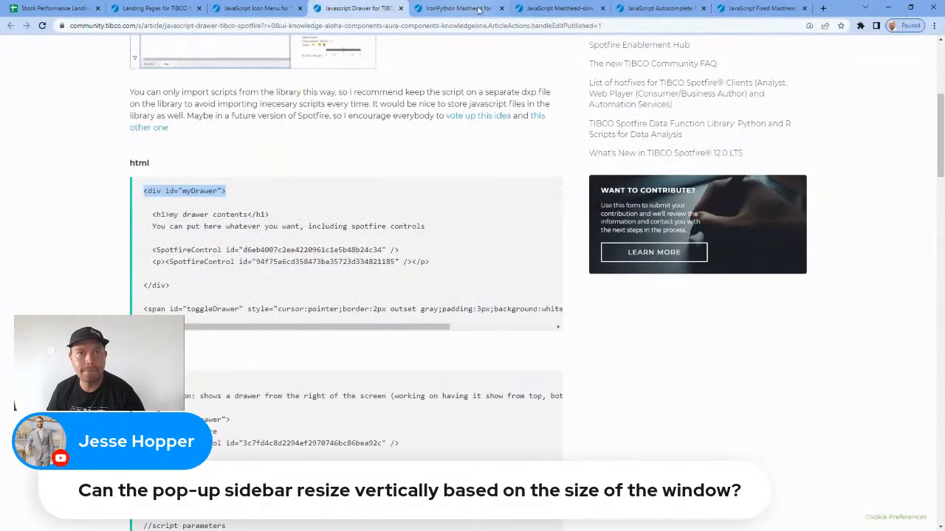
{"action": "left_click", "coordinate": [560, 8]}
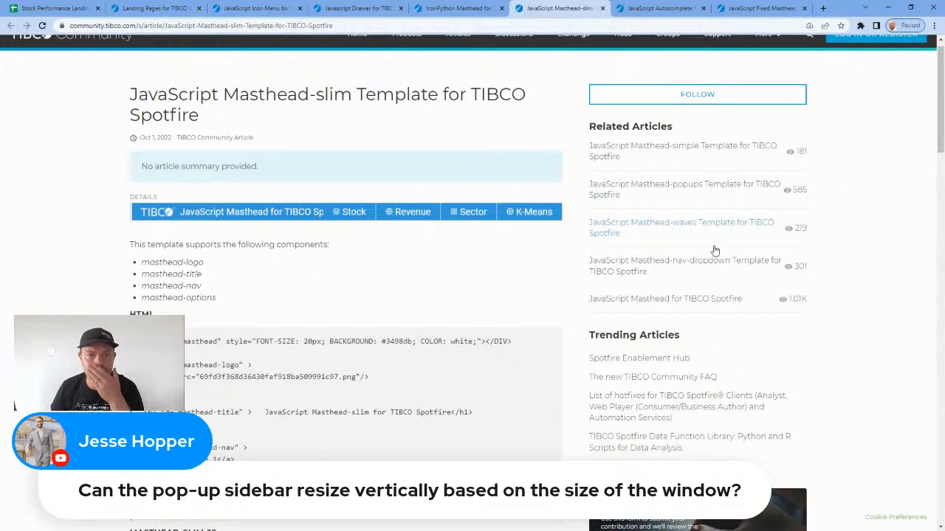
{"action": "left_click_drag", "start_coordinate": [940, 94], "coordinate": [924, 74]}
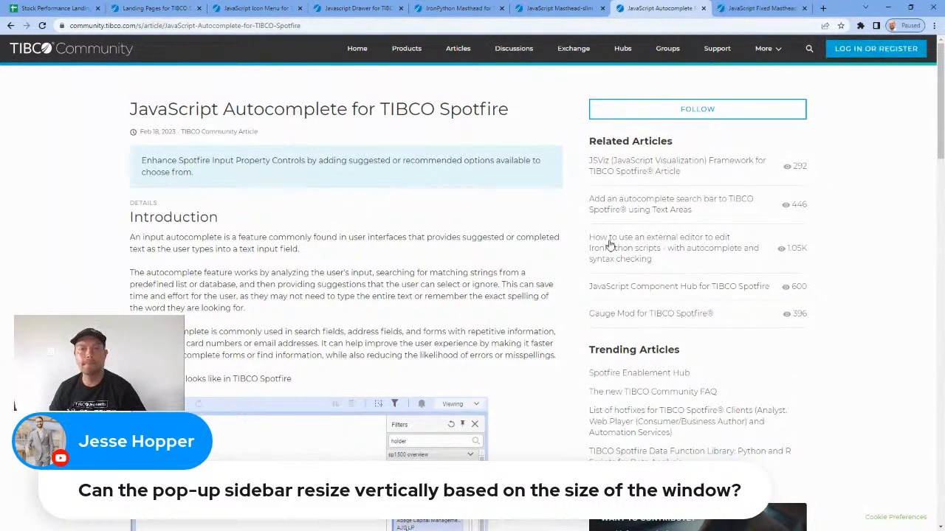
{"action": "left_click", "coordinate": [569, 8]}
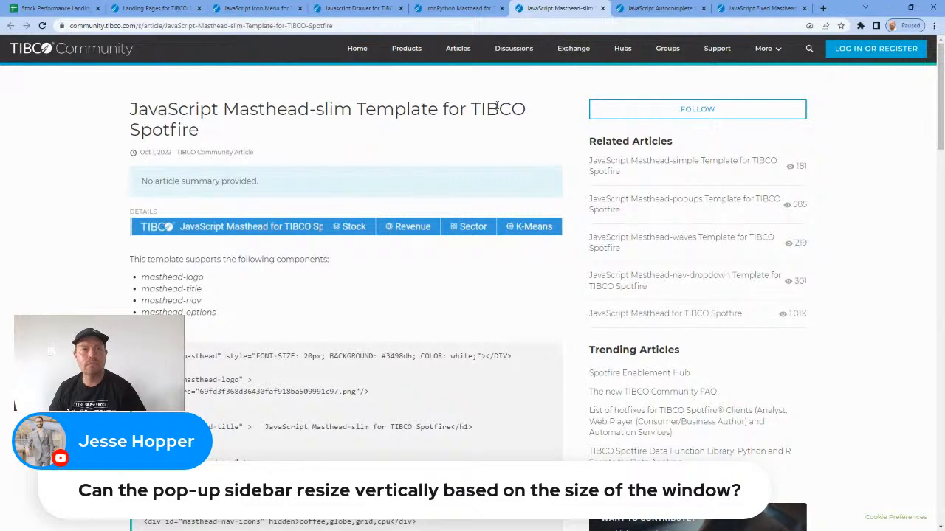
{"action": "left_click", "coordinate": [347, 9]}
{"action": "left_click", "coordinate": [257, 9]}
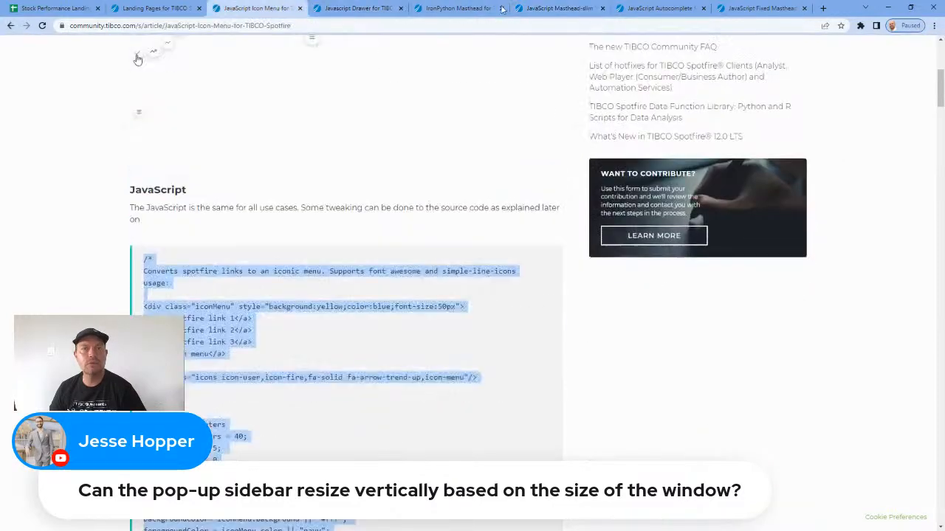
Step: Go back from the autocomplete article to the JavaScript Popup Sidebar article and copy the sidebar-nav style attribute from its scrollbar example
{"action": "left_click", "coordinate": [662, 9]}
{"action": "left_click", "coordinate": [10, 26]}
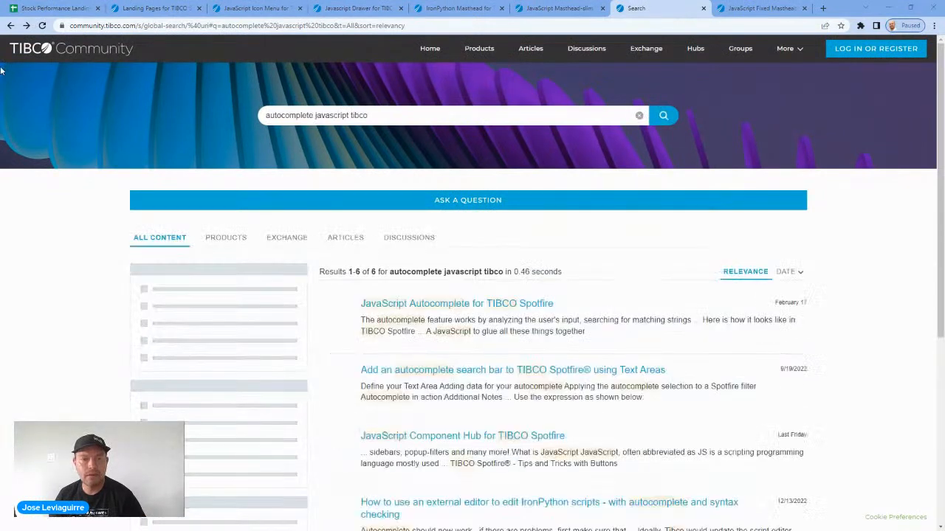
{"action": "left_click", "coordinate": [10, 26]}
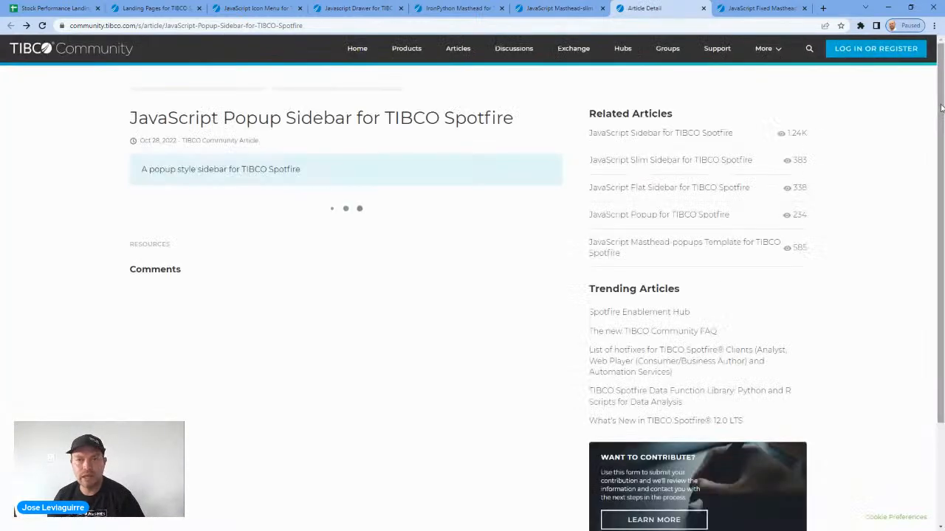
{"action": "left_click_drag", "start_coordinate": [941, 74], "coordinate": [941, 207]}
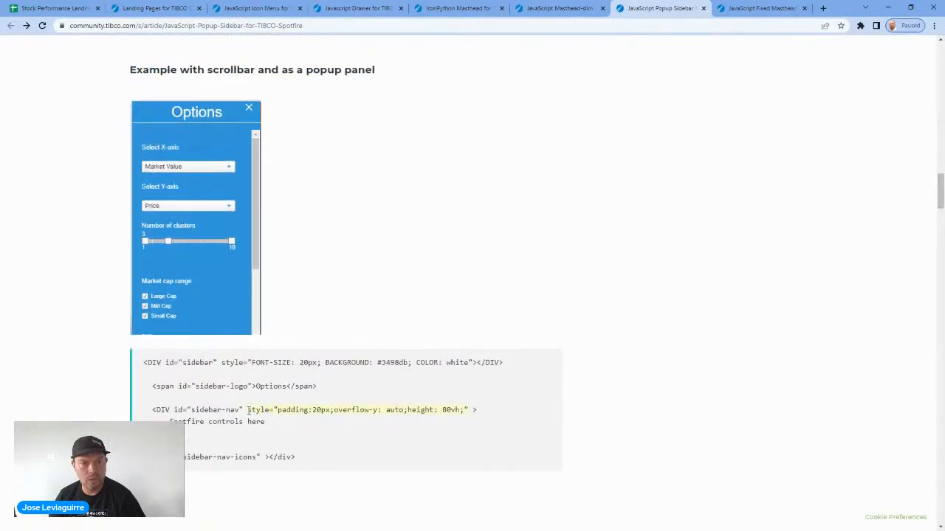
{"action": "left_click_drag", "start_coordinate": [249, 411], "coordinate": [437, 408]}
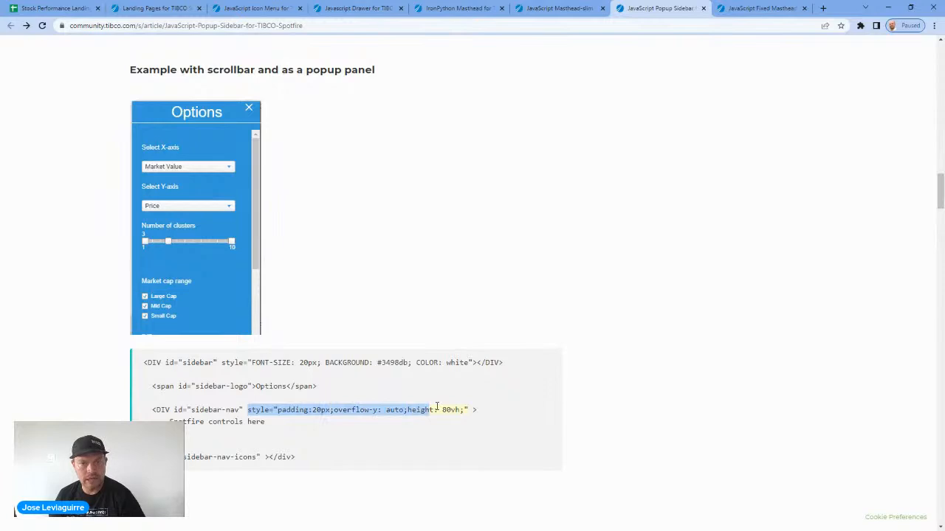
{"action": "left_click_drag", "start_coordinate": [437, 408], "coordinate": [468, 410]}
{"action": "key", "text": "ctrl+c"}
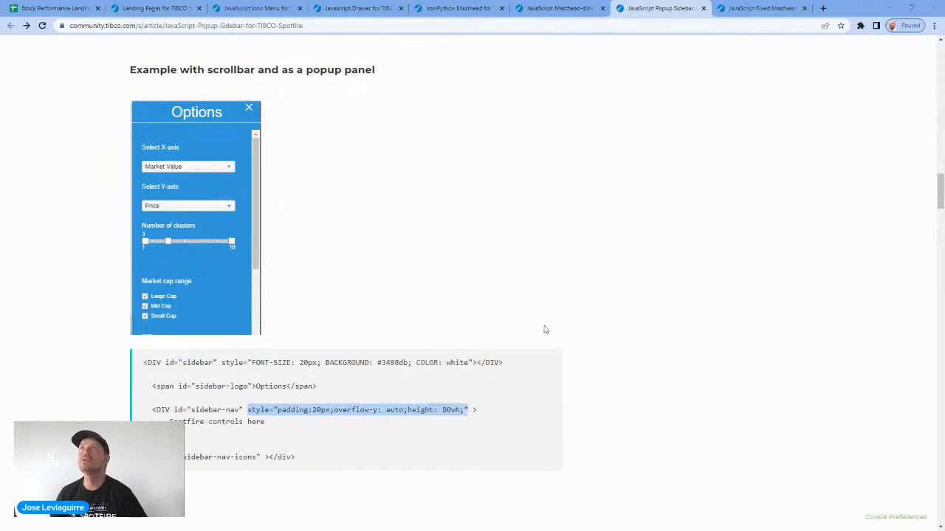
Step: Switch to Spotfire and replace the myDrawer div's style in the sidebar HTML with the copied style="padding:20px;overflow-y: auto;height: 80vh;"
{"action": "key", "text": "alt+Tab"}
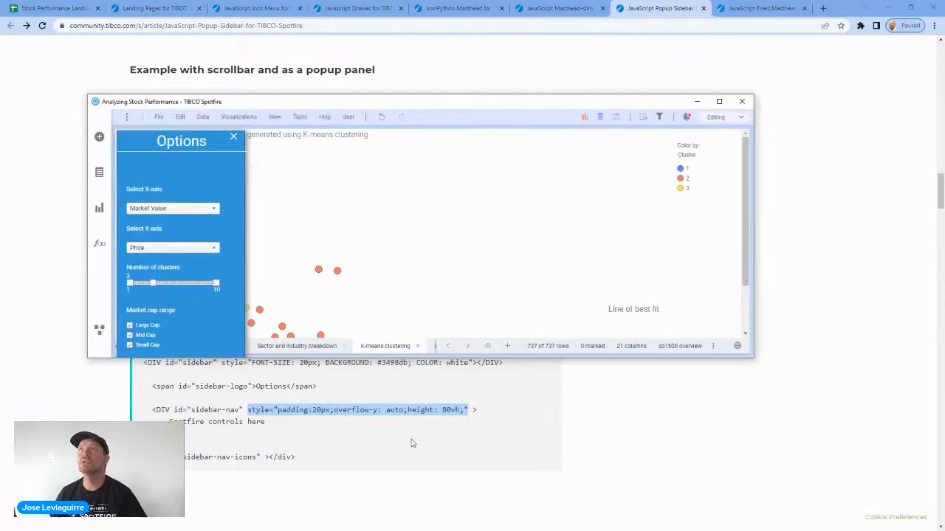
{"action": "right_click", "coordinate": [179, 203]}
{"action": "key", "text": "Escape"}
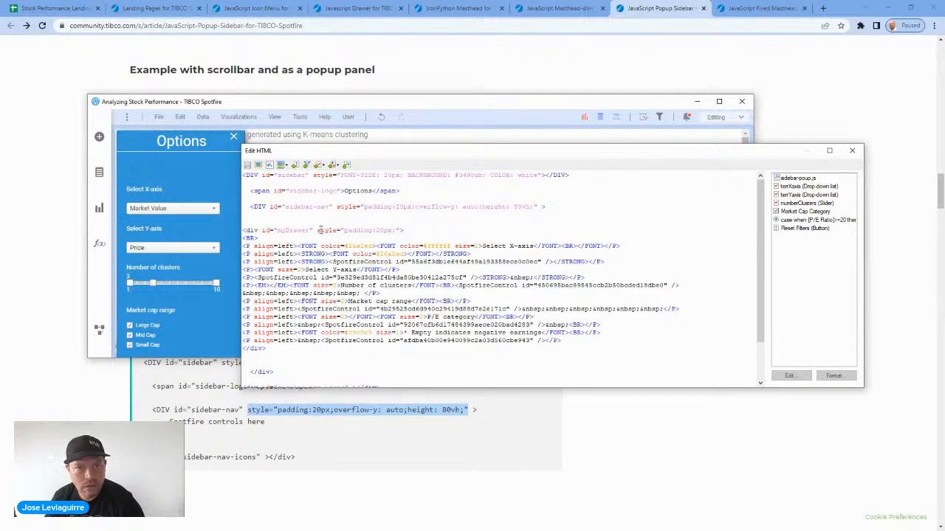
{"action": "left_click_drag", "start_coordinate": [343, 231], "coordinate": [380, 231]}
{"action": "left_click_drag", "start_coordinate": [314, 232], "coordinate": [401, 231]}
{"action": "key", "text": "ctrl+v"}
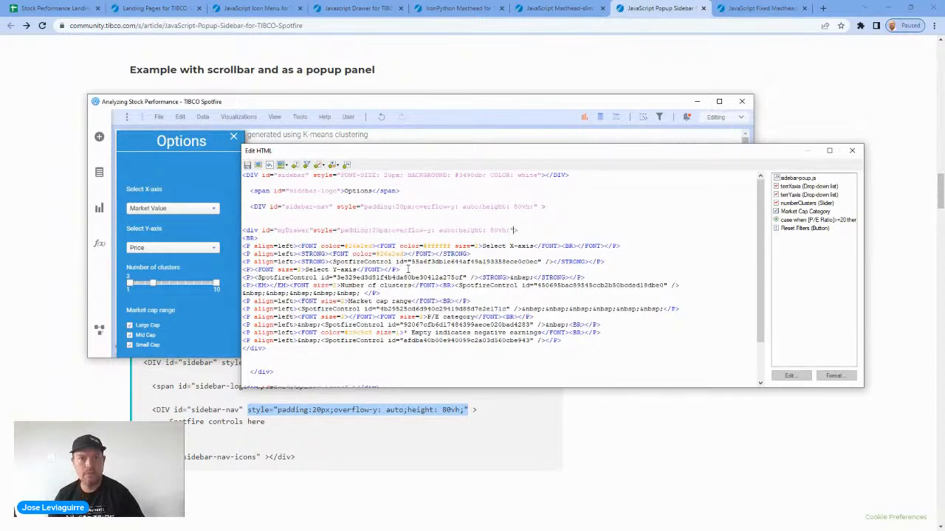
Step: Save the HTML, move the editor clear of the Options sidebar, and scroll the sidebar down to its P/E category options
{"action": "left_click", "coordinate": [248, 166]}
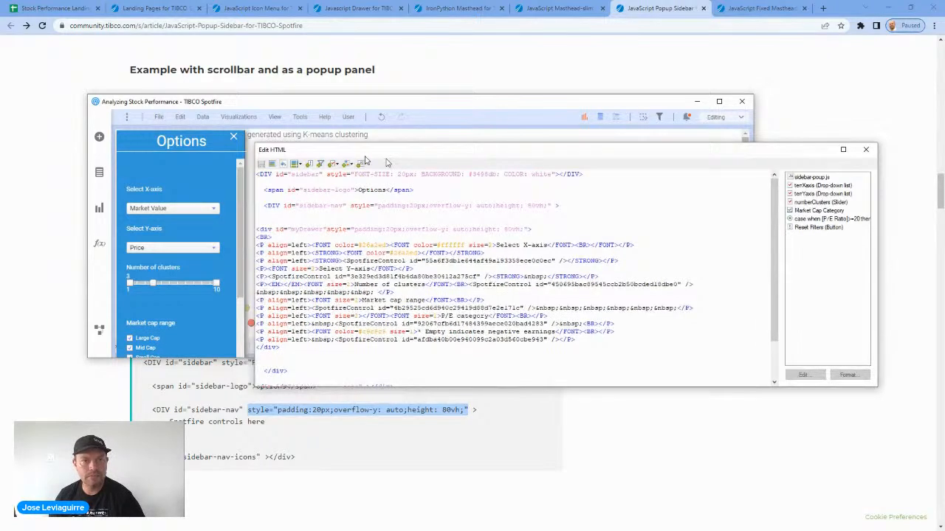
{"action": "left_click_drag", "start_coordinate": [386, 160], "coordinate": [487, 179]}
{"action": "left_click_drag", "start_coordinate": [239, 211], "coordinate": [239, 276]}
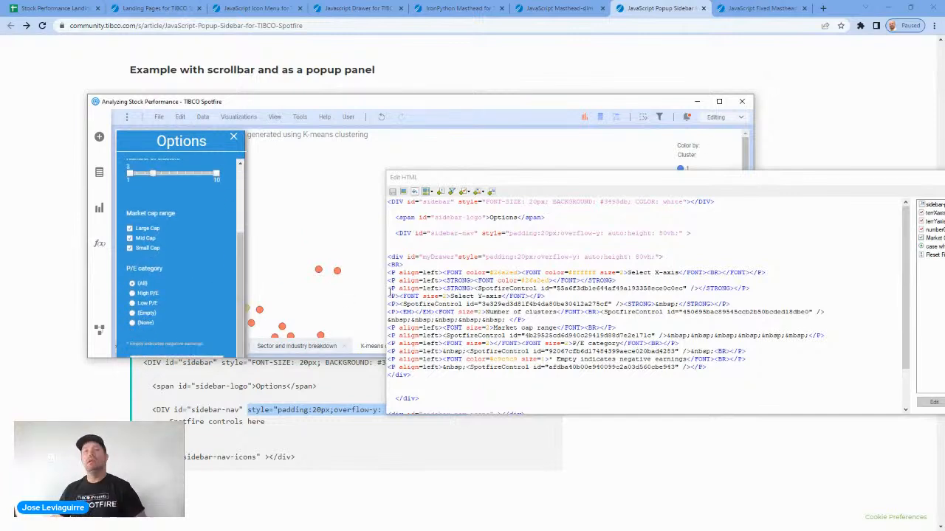